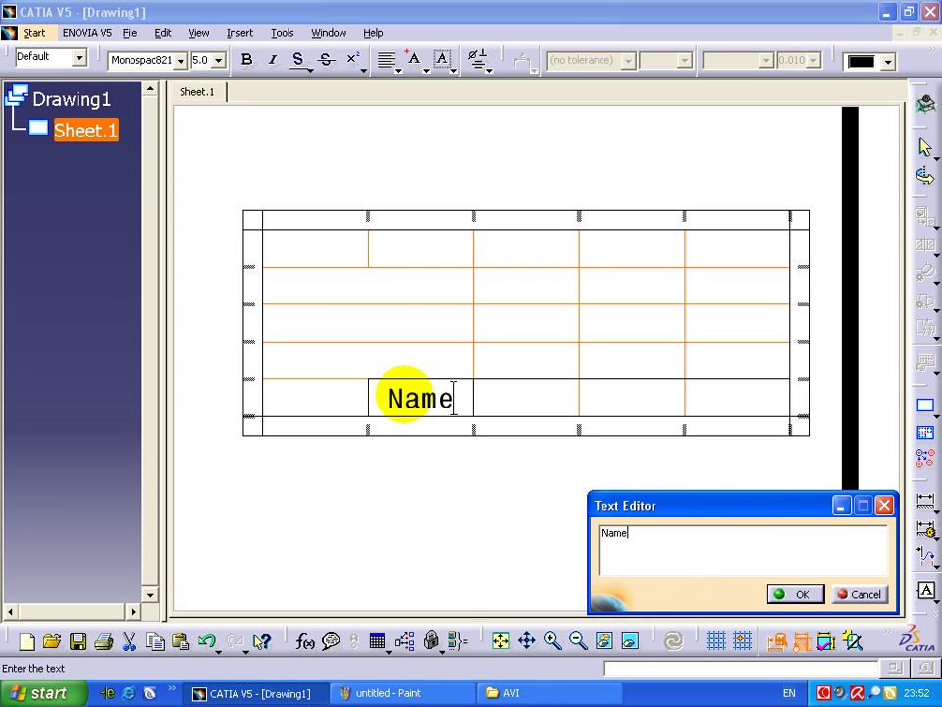
Enter 'Date:' in the cell beside Name, finish table editing, and view the whole sheet
left_click(348, 400)
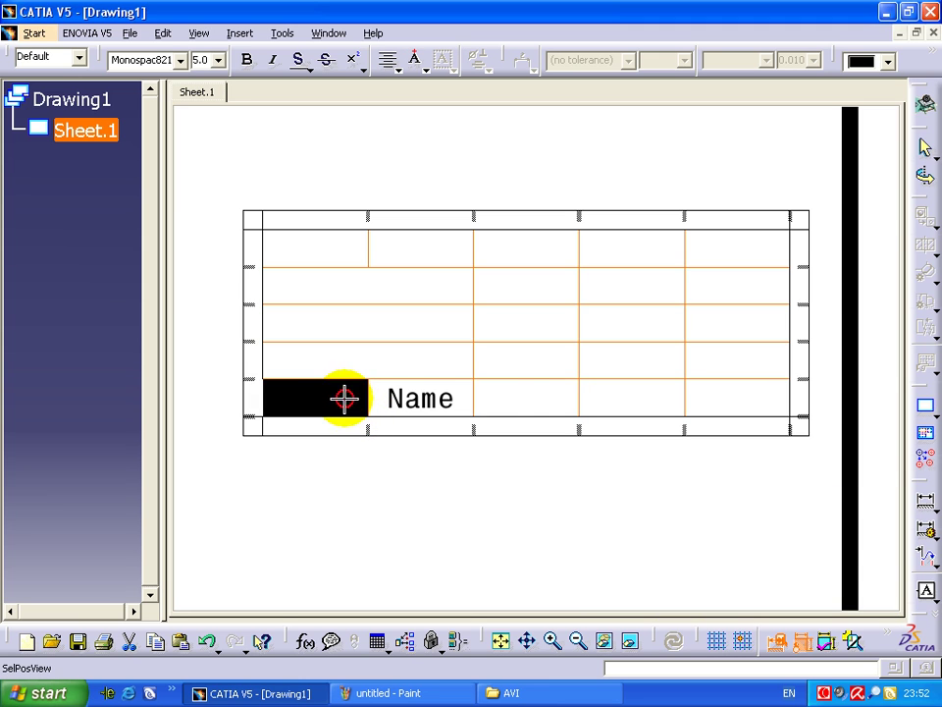
double_click(522, 397)
type("Date:")
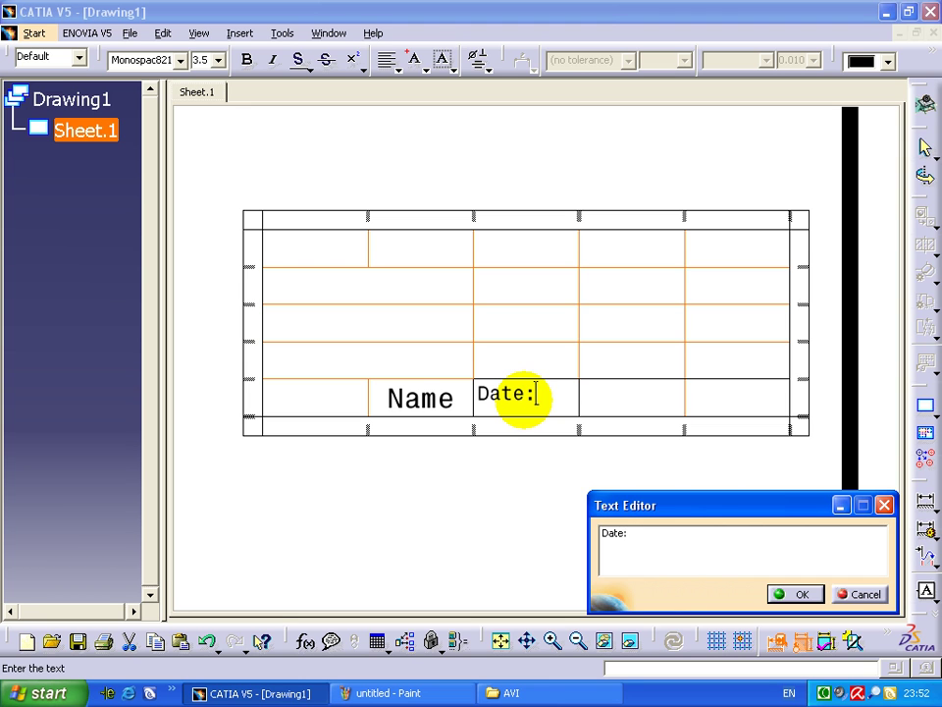
left_click(511, 361)
left_click(586, 401)
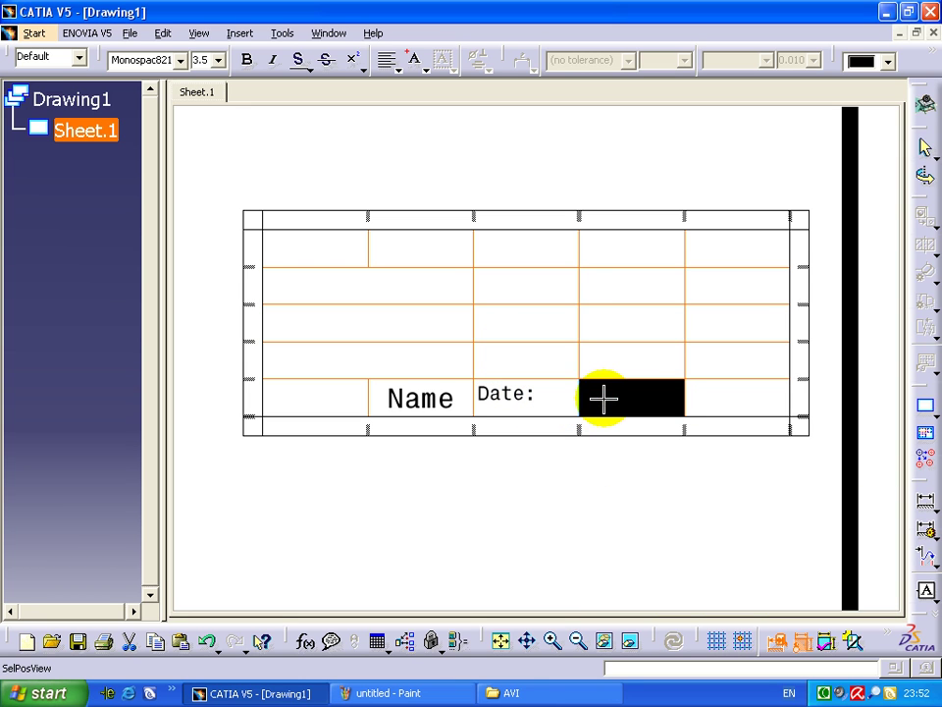
double_click(603, 398)
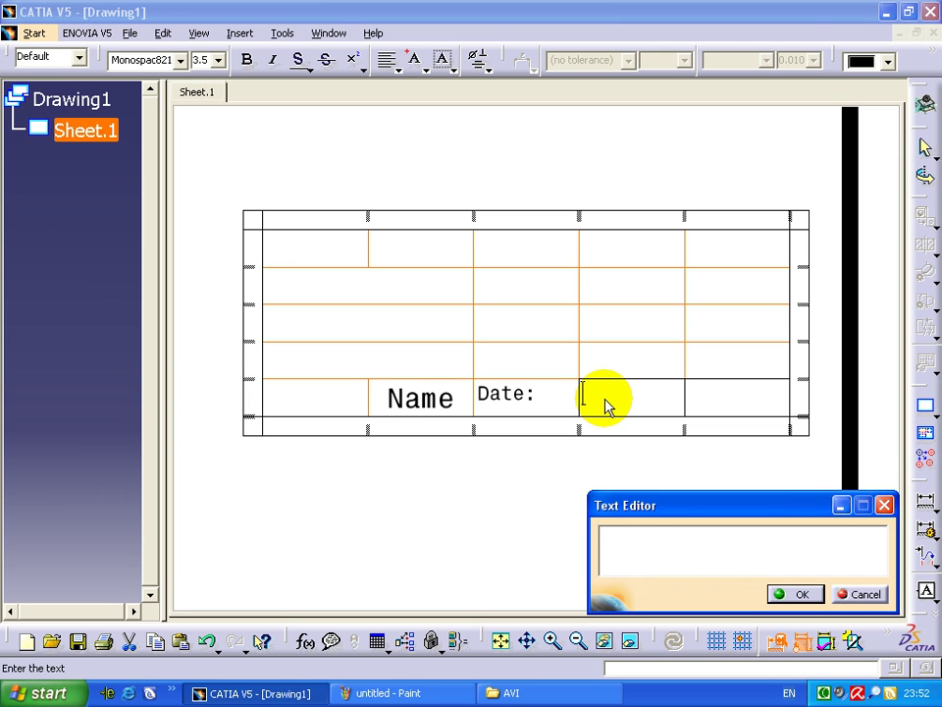
left_click(391, 284)
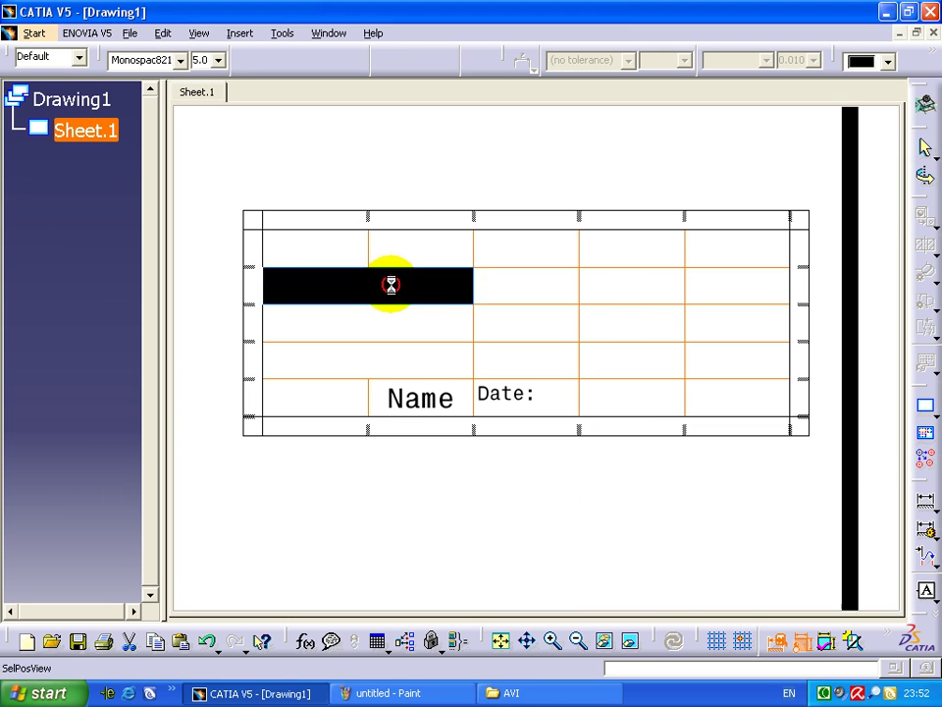
left_click(584, 310)
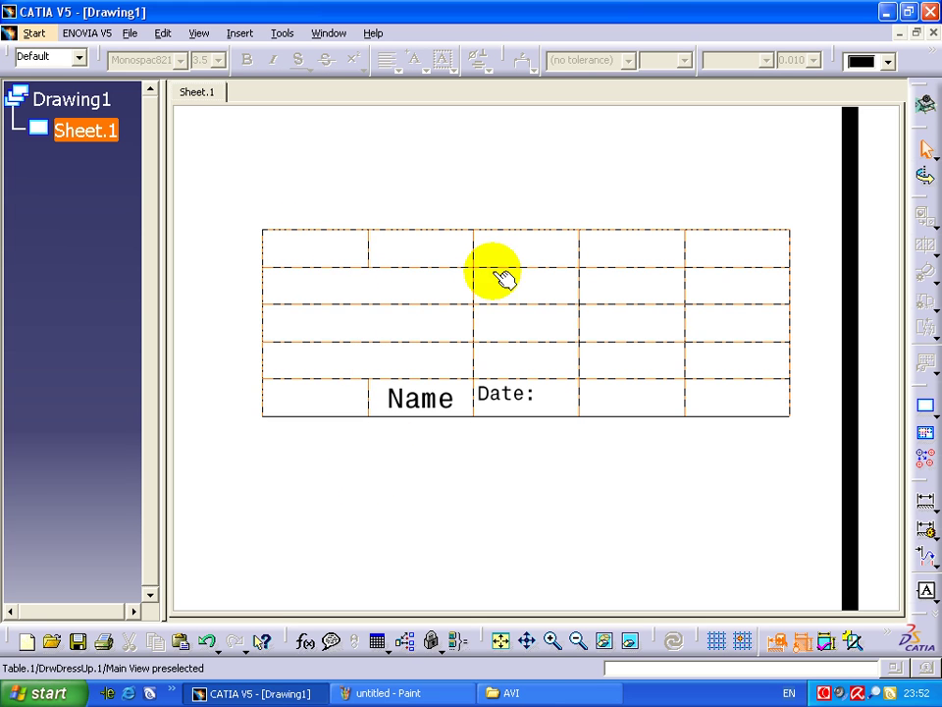
mouse_move(346, 171)
middle_mouse_down("ctrl")
mouse_move(448, 285)
mouse_move(240, 39)
middle_mouse_up("ctrl")
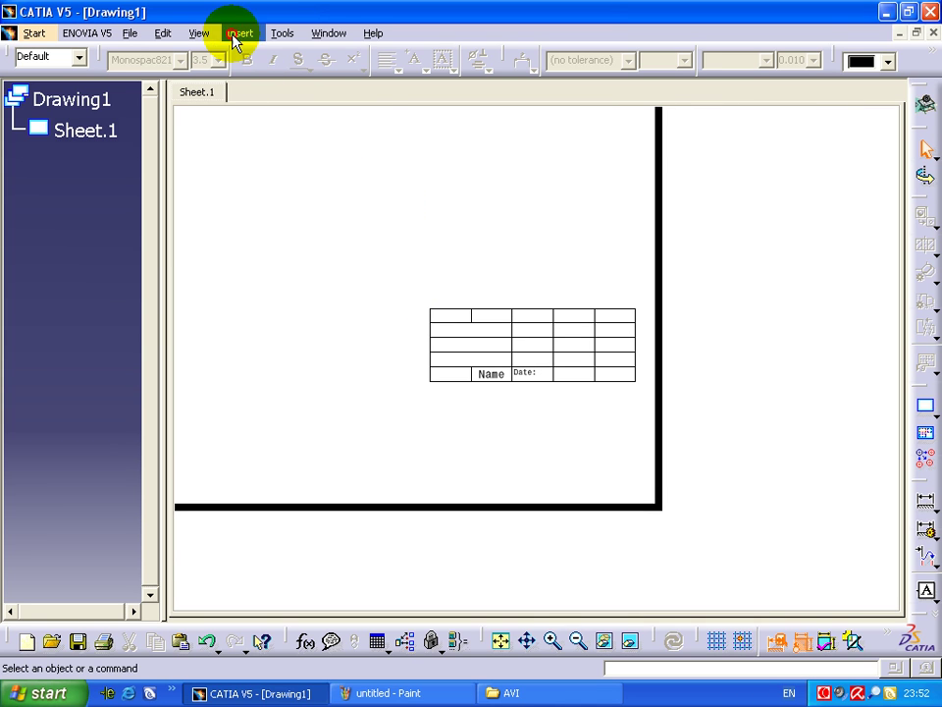
Move the title-block table down toward the bottom-right of Sheet.1
left_click(240, 32)
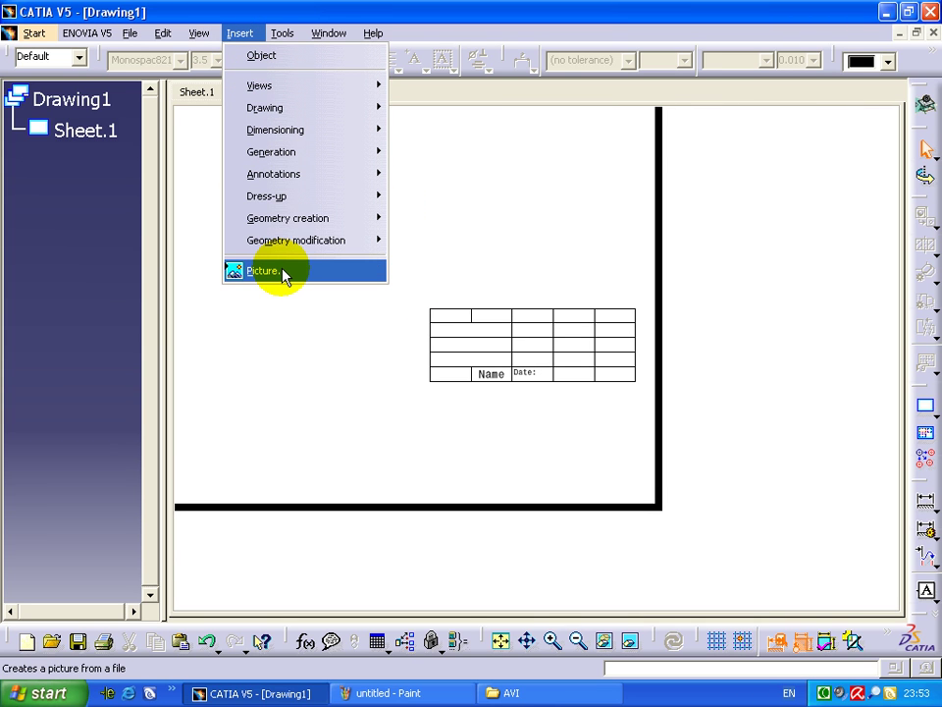
left_click(488, 238)
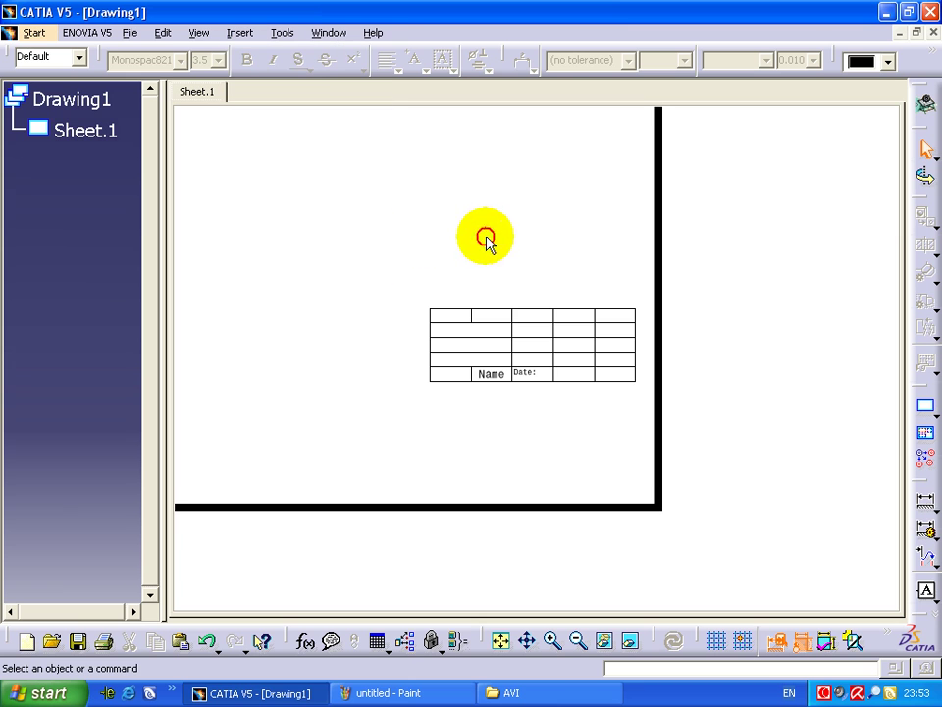
left_click_drag(457, 314, 448, 399)
left_click(458, 294)
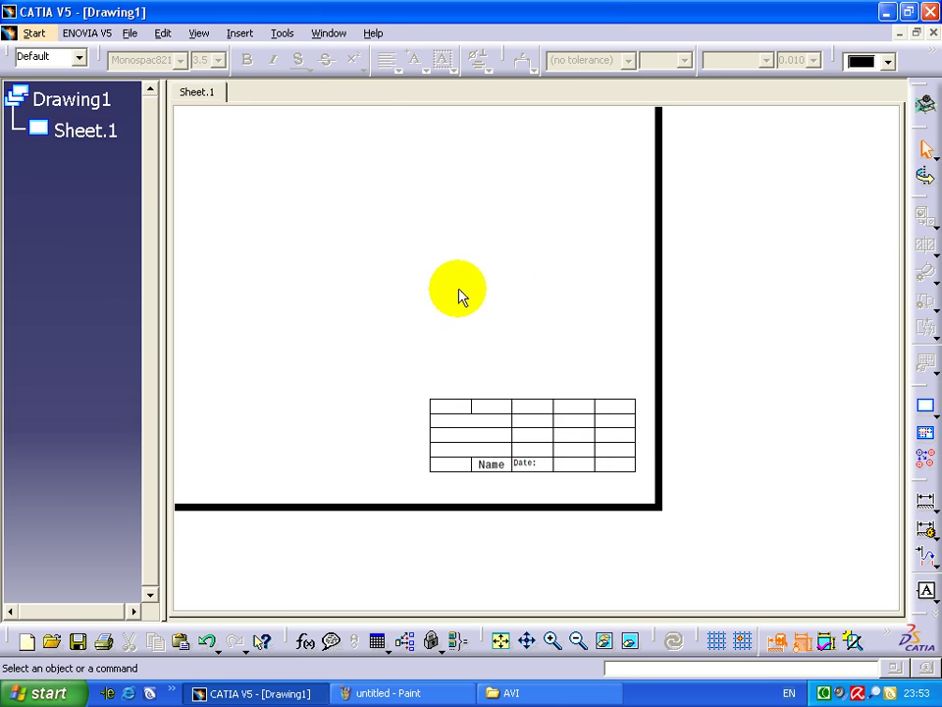
middle_click_drag(458, 294, 576, 336)
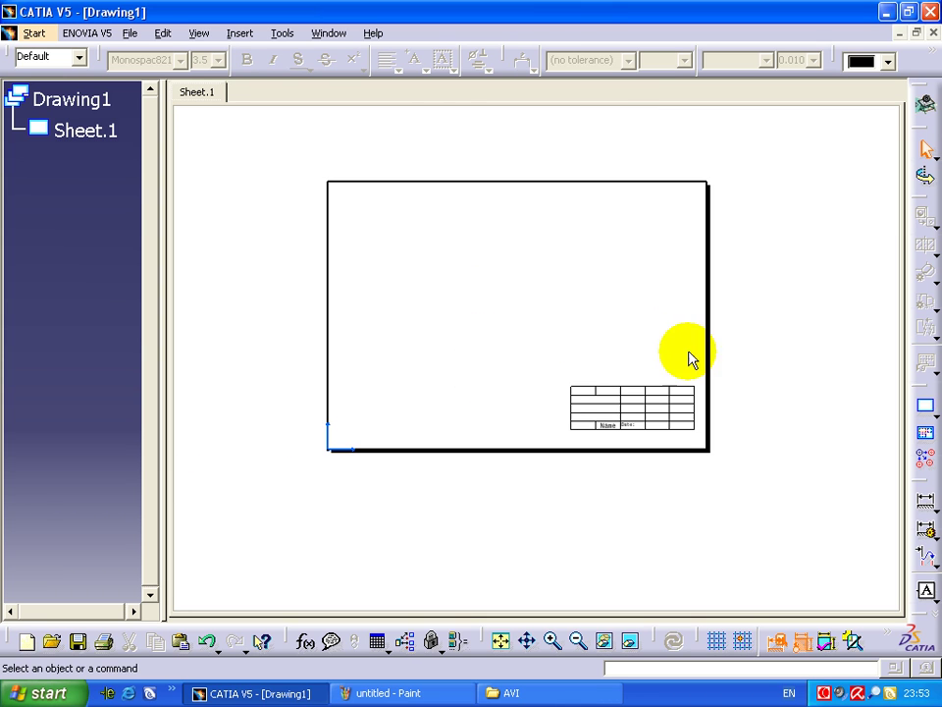
double_click(632, 396)
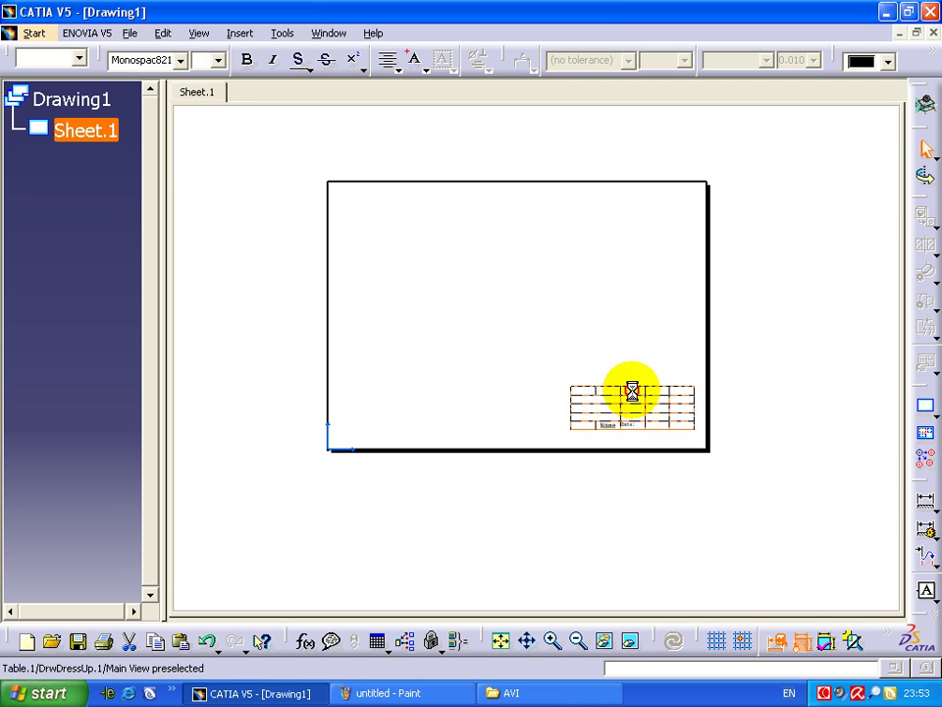
mouse_move(677, 406)
middle_mouse_down("ctrl")
mouse_move(665, 307)
mouse_move(446, 218)
middle_mouse_up("ctrl")
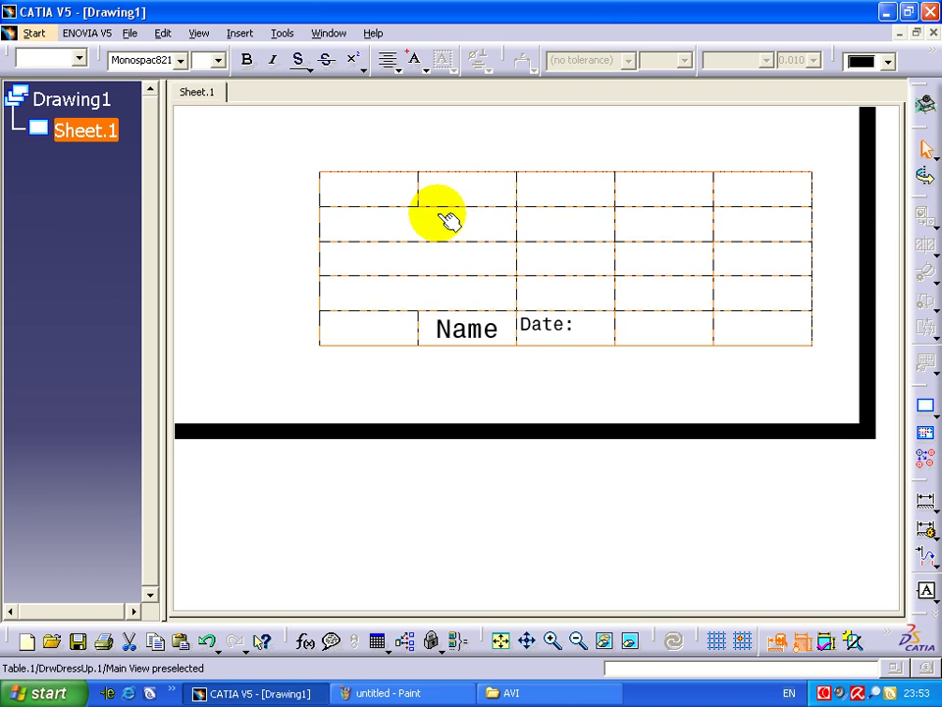
left_click(567, 304)
double_click(564, 294)
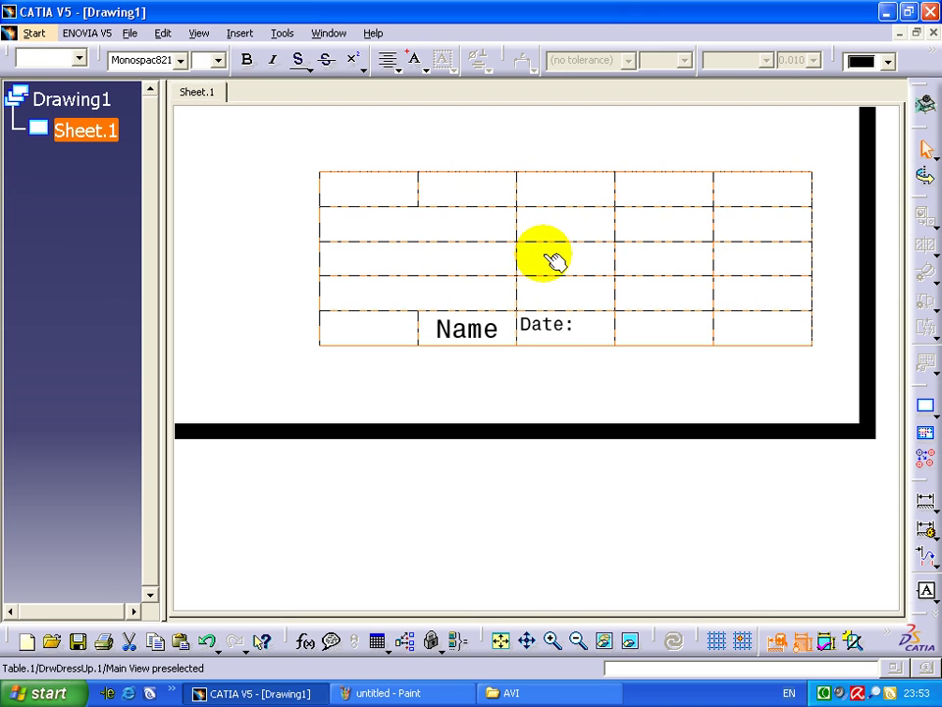
left_click(558, 261)
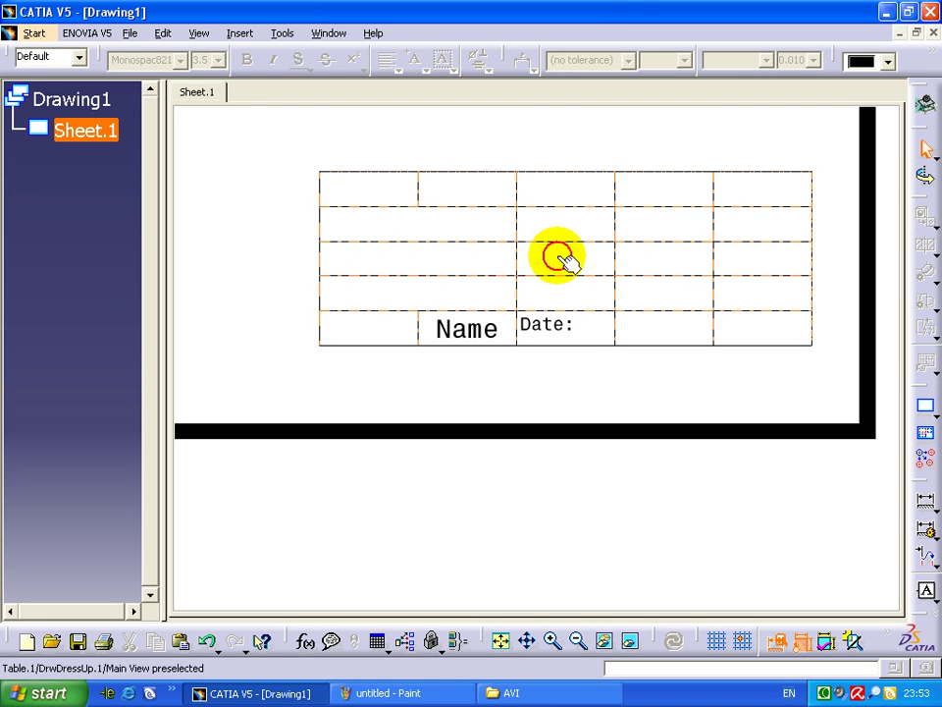
double_click(558, 262)
left_click(689, 468)
double_click(592, 246)
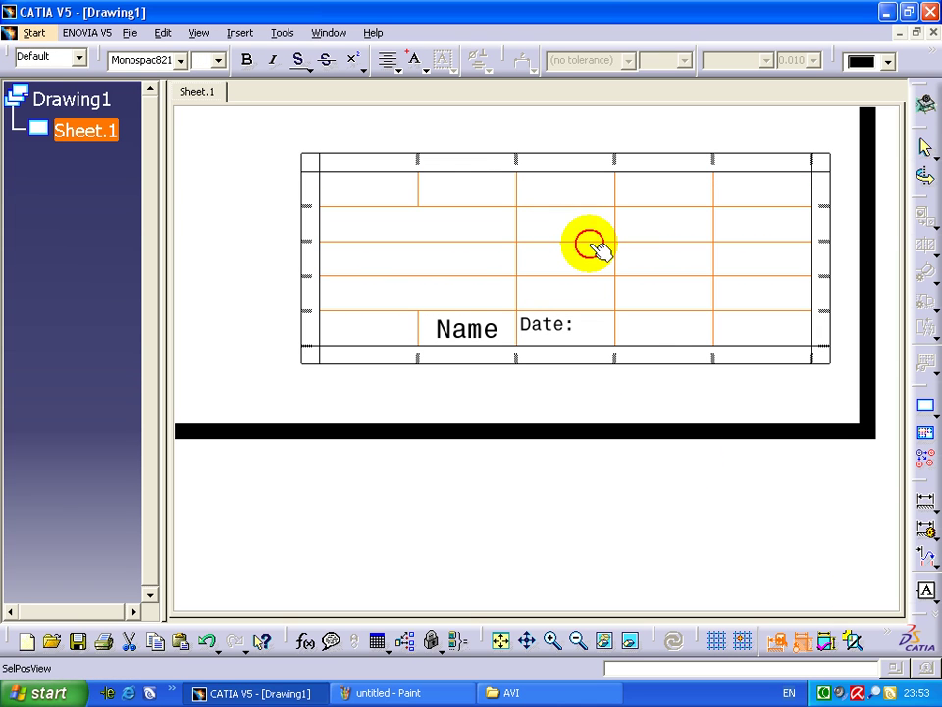
left_click(576, 193)
left_click(574, 233)
left_click(574, 259)
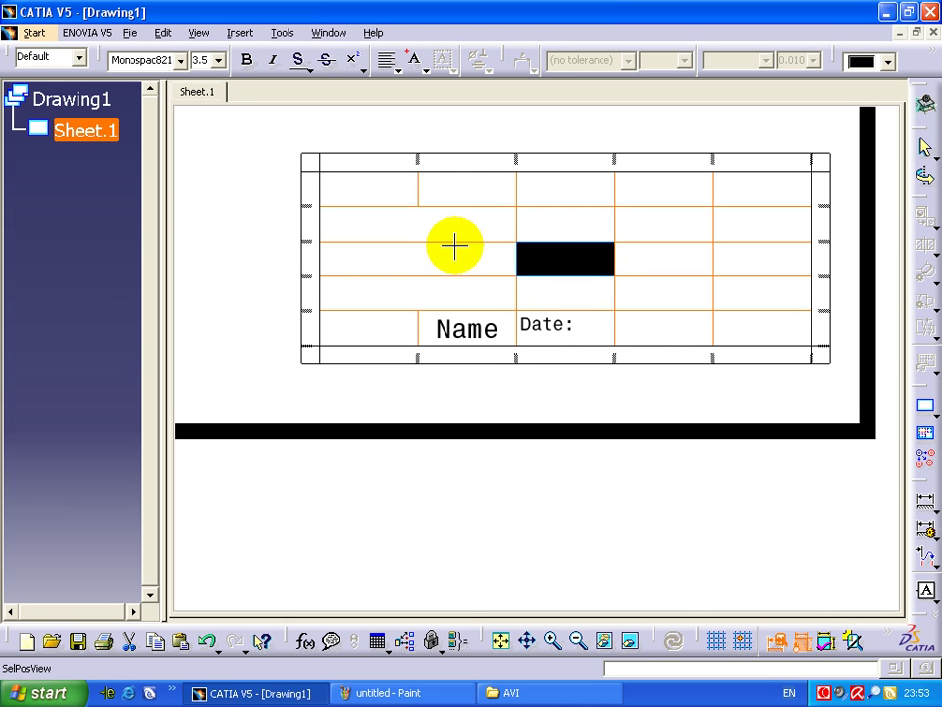
left_click(449, 224)
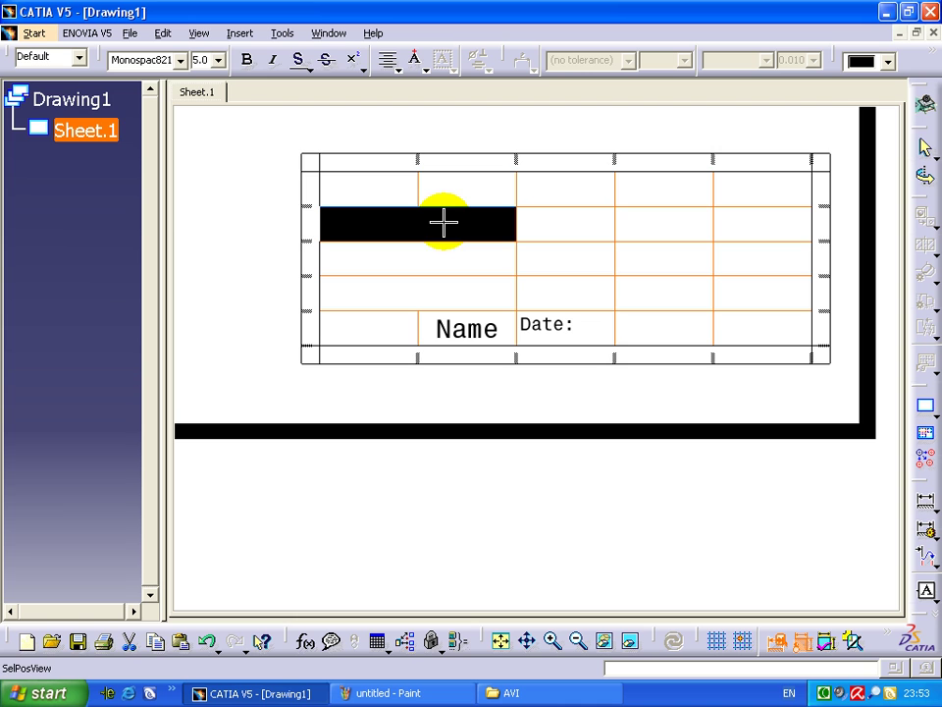
key("Escape")
middle_click_drag(468, 224, 550, 391)
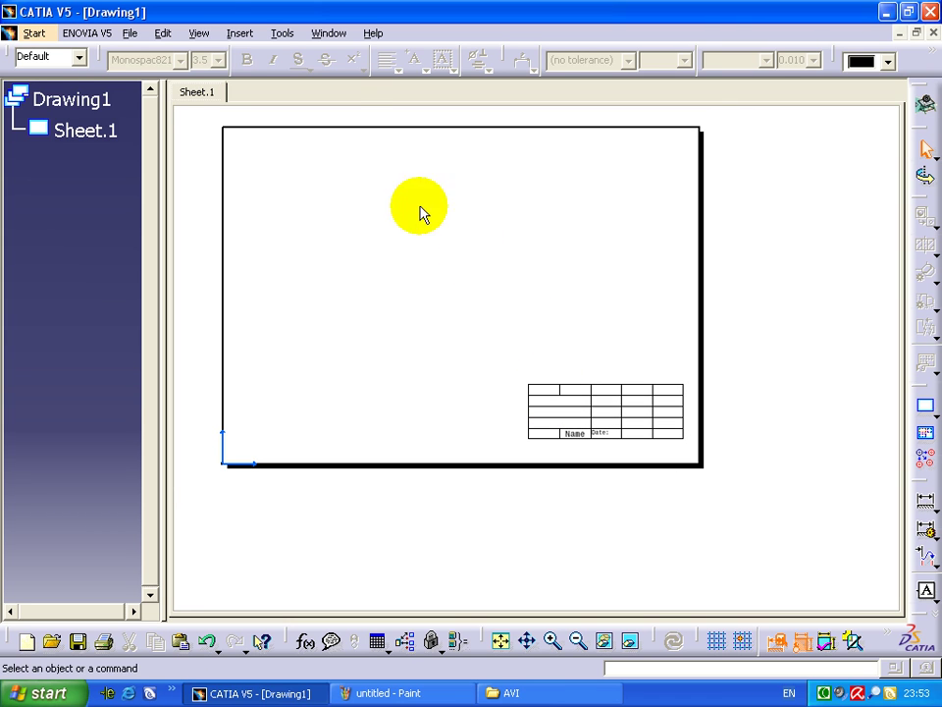
Draw a border rectangle just inside the sheet edge, enclosing the title block
left_click(240, 33)
mouse_move(289, 218)
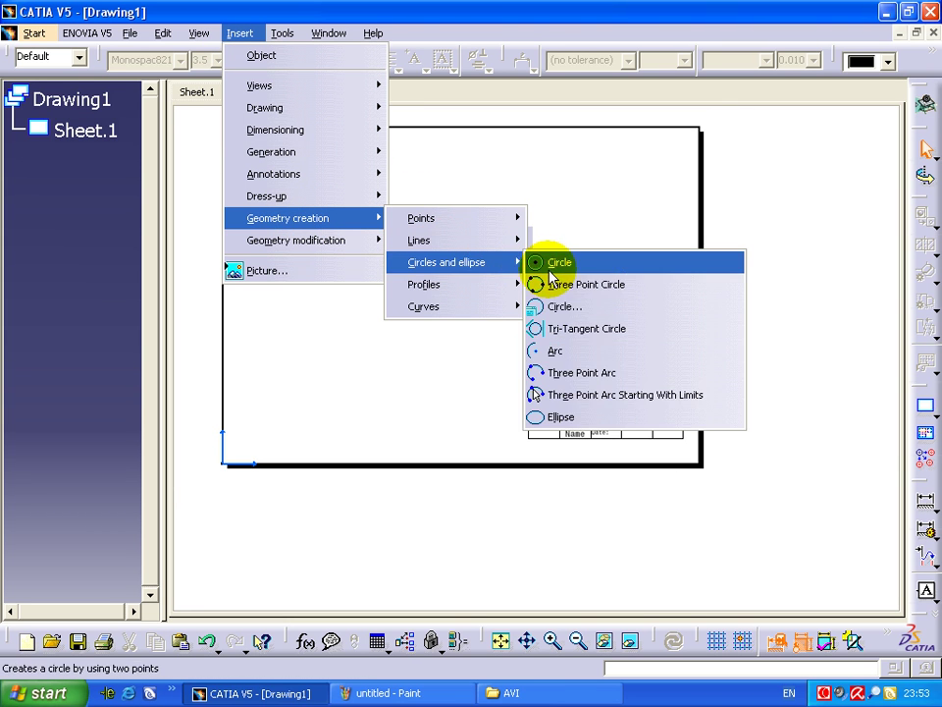
mouse_move(442, 283)
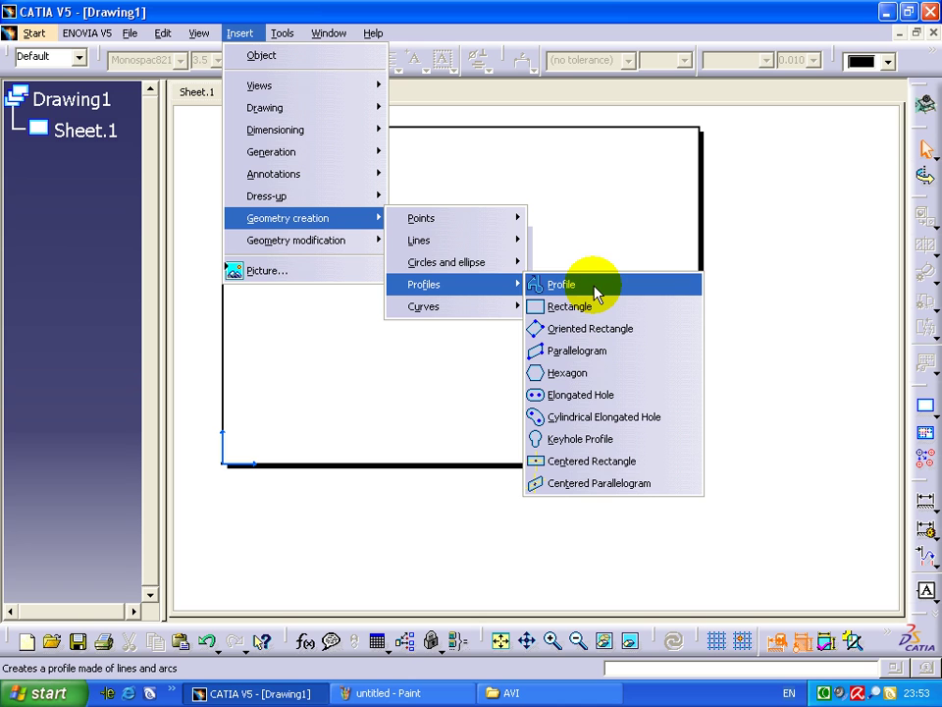
left_click(571, 305)
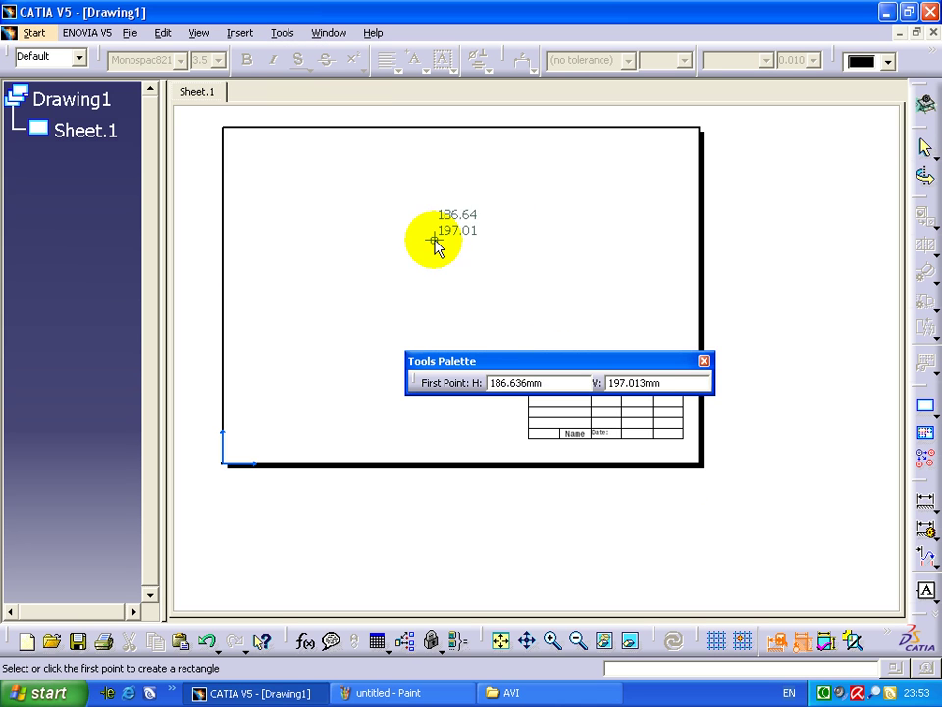
left_click(235, 144)
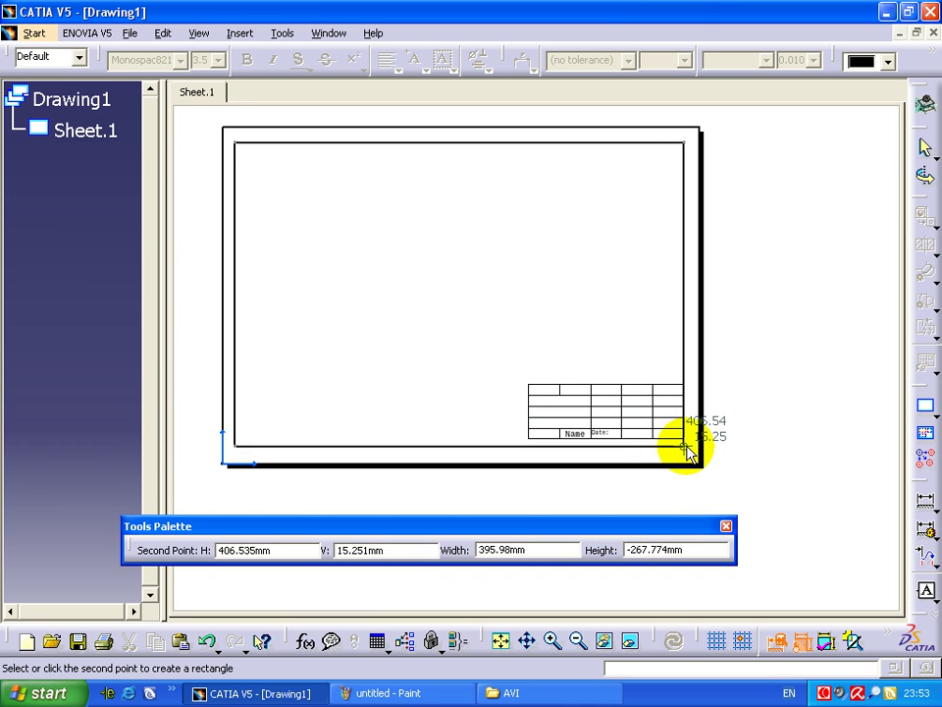
left_click(689, 449)
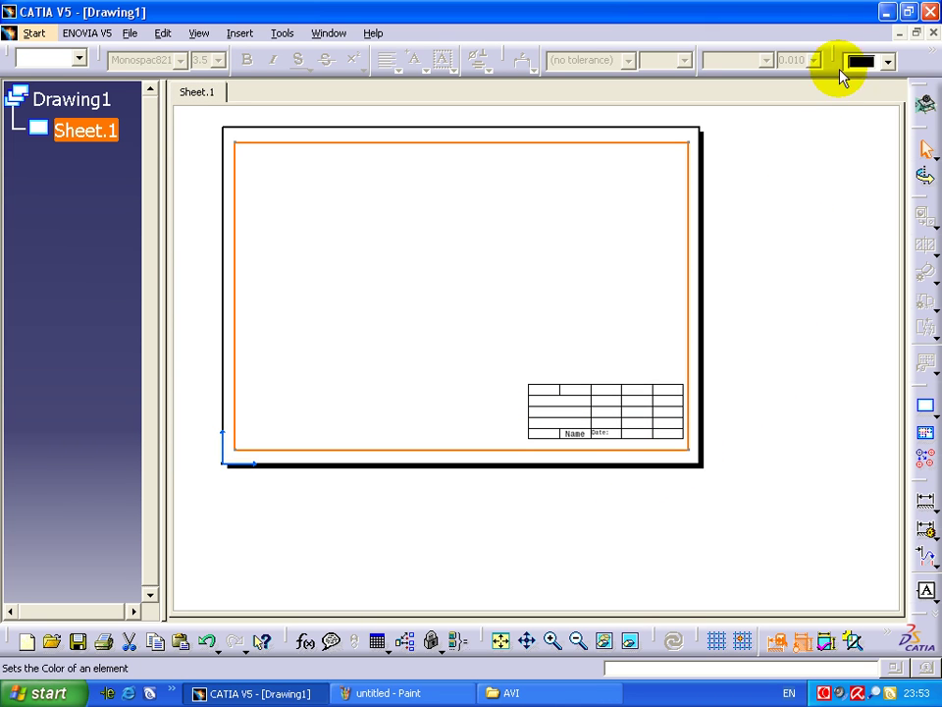
Set the border rectangle's line colour to green
left_click_drag(837, 62, 354, 201)
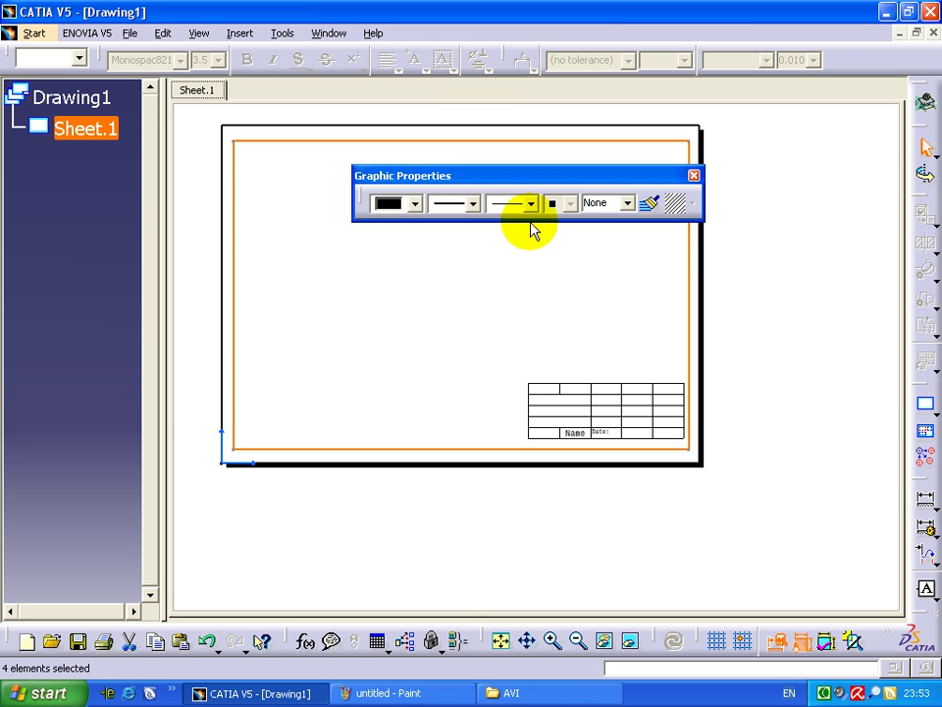
left_click(417, 205)
left_click(400, 286)
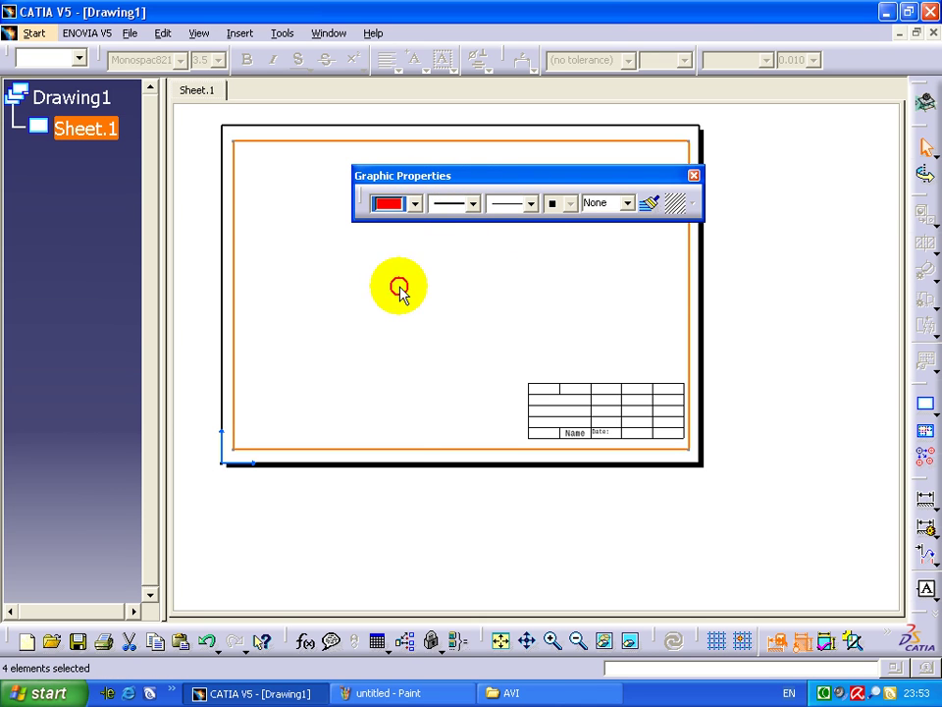
left_click(413, 204)
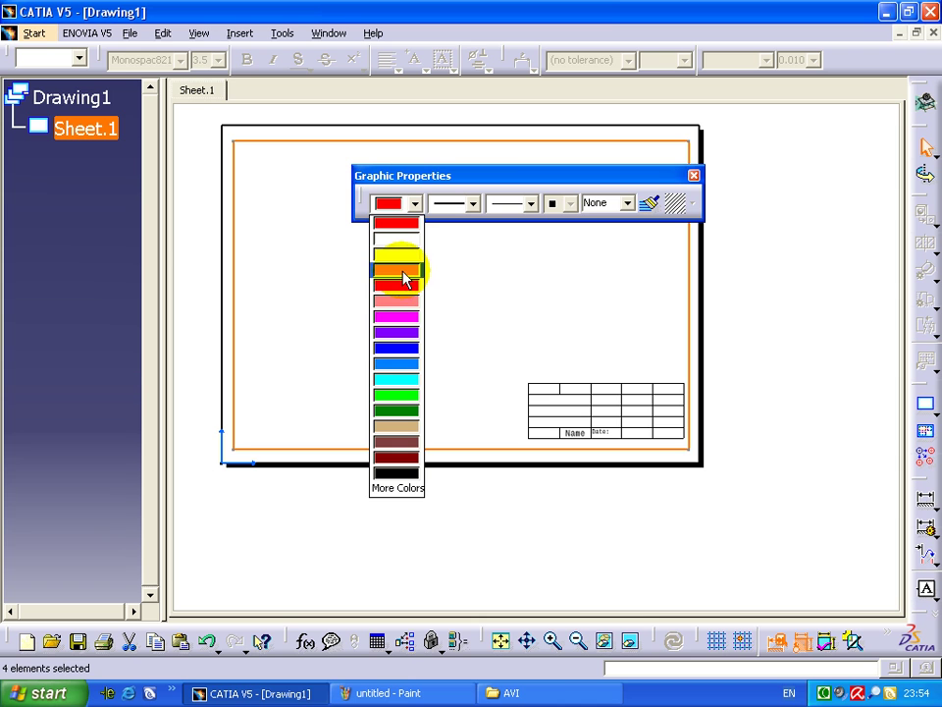
left_click(408, 418)
left_click(469, 311)
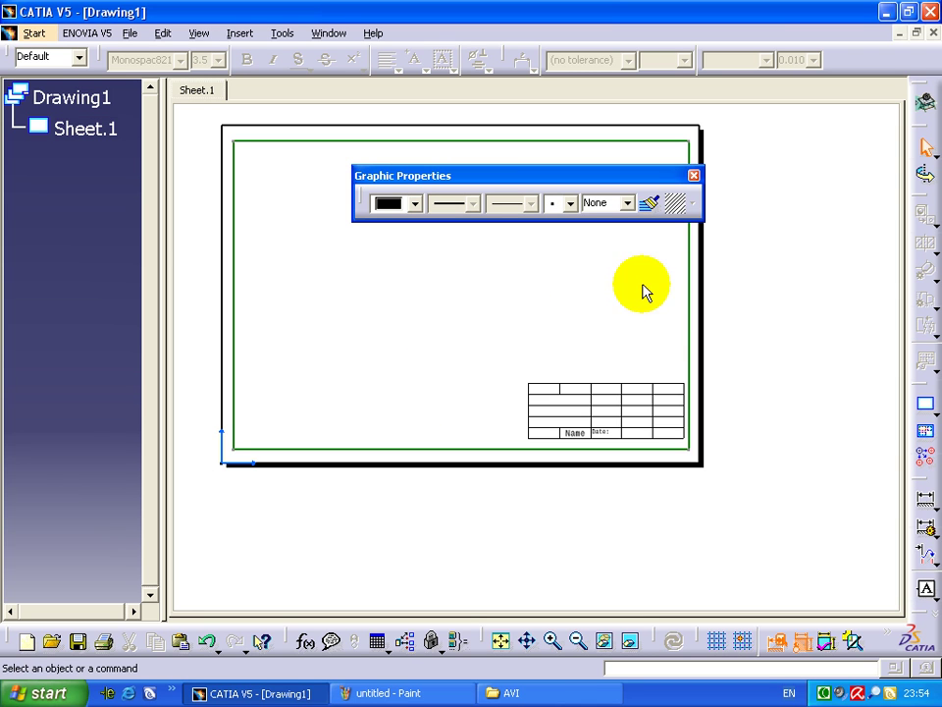
Position the title-block table into the bottom-right corner of the green border
mouse_move(630, 349)
middle_mouse_down()
mouse_move(626, 248)
mouse_move(610, 267)
mouse_move(626, 368)
mouse_move(612, 275)
mouse_move(725, 414)
mouse_move(694, 347)
middle_mouse_up()
mouse_move(722, 359)
left_mouse_down()
mouse_move(726, 383)
mouse_move(734, 381)
left_mouse_up()
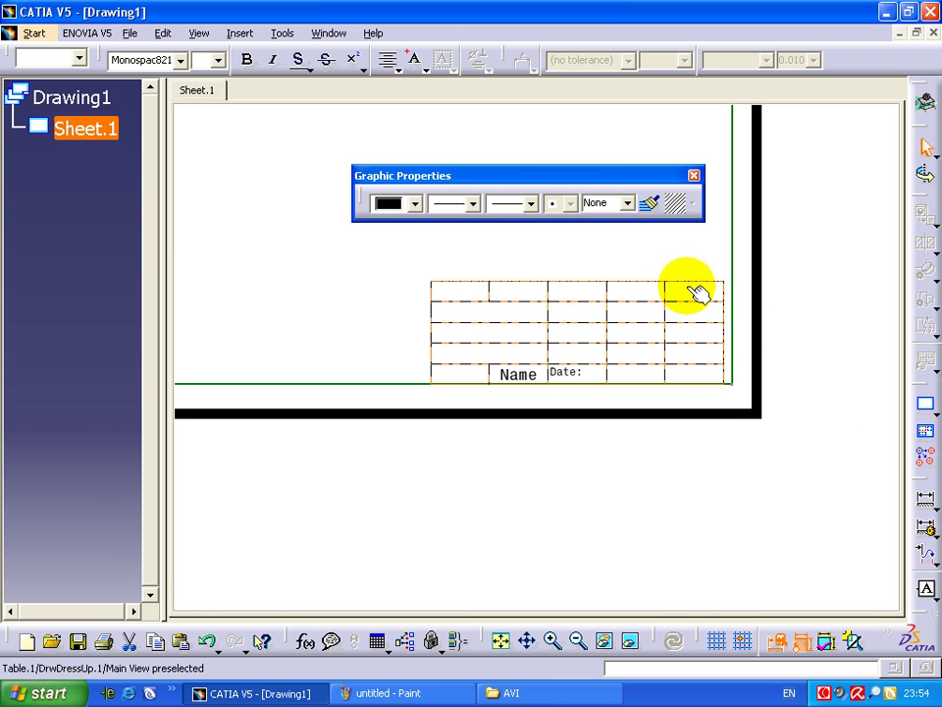
left_click(733, 282)
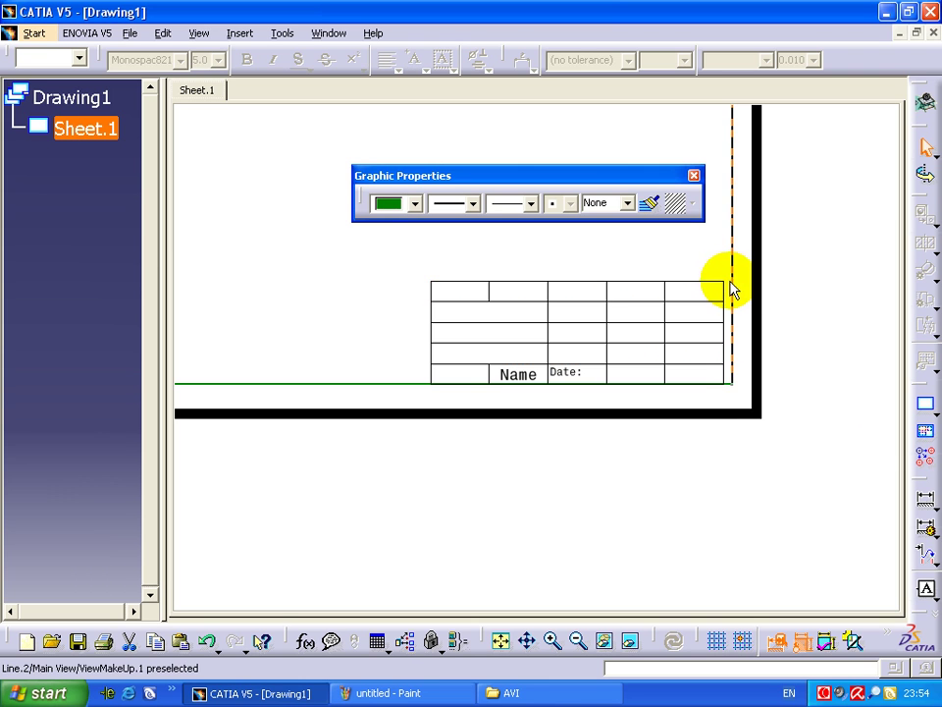
left_click(778, 268)
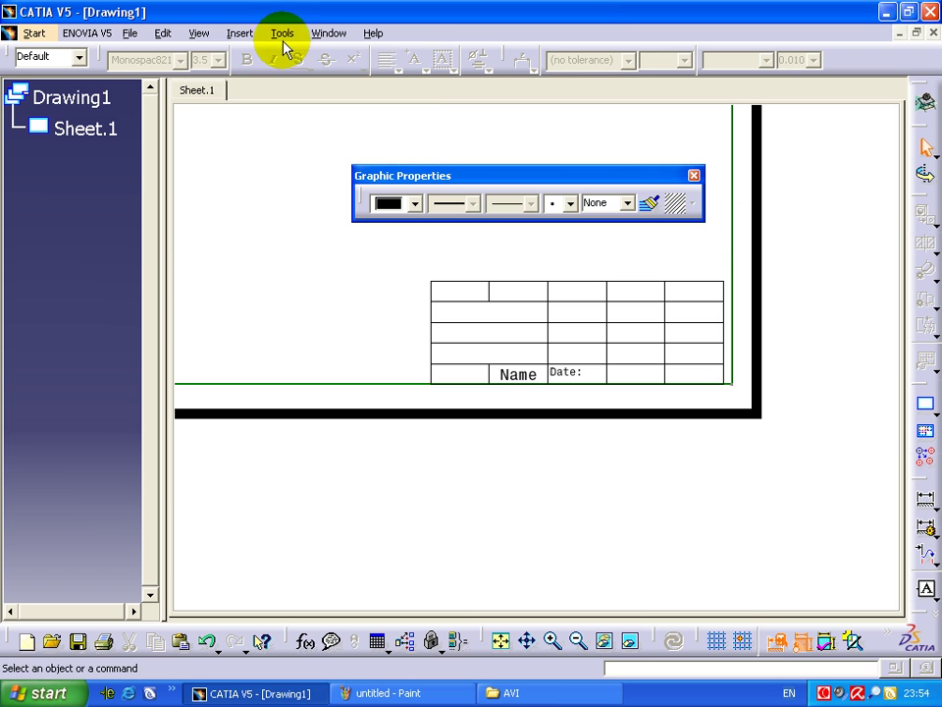
left_click(239, 32)
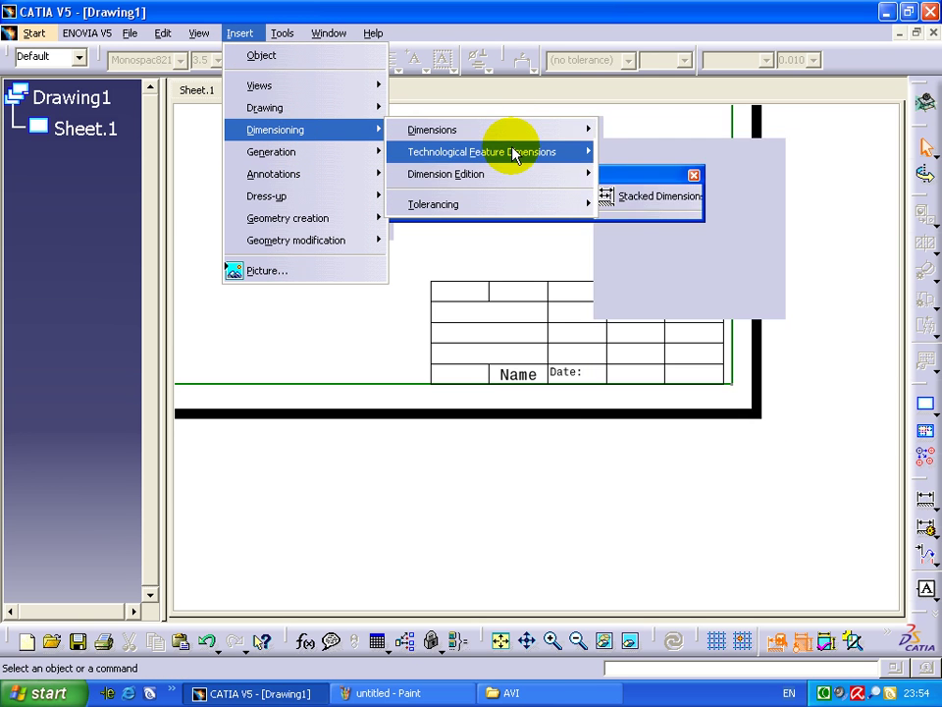
mouse_move(305, 108)
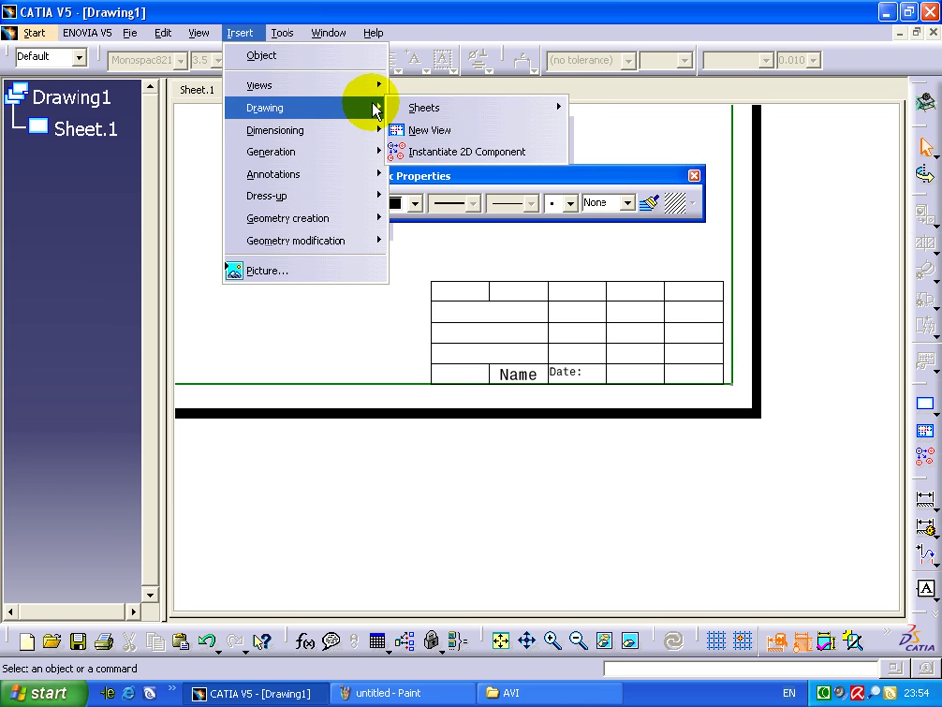
left_click(707, 380)
left_click_drag(706, 381, 683, 343)
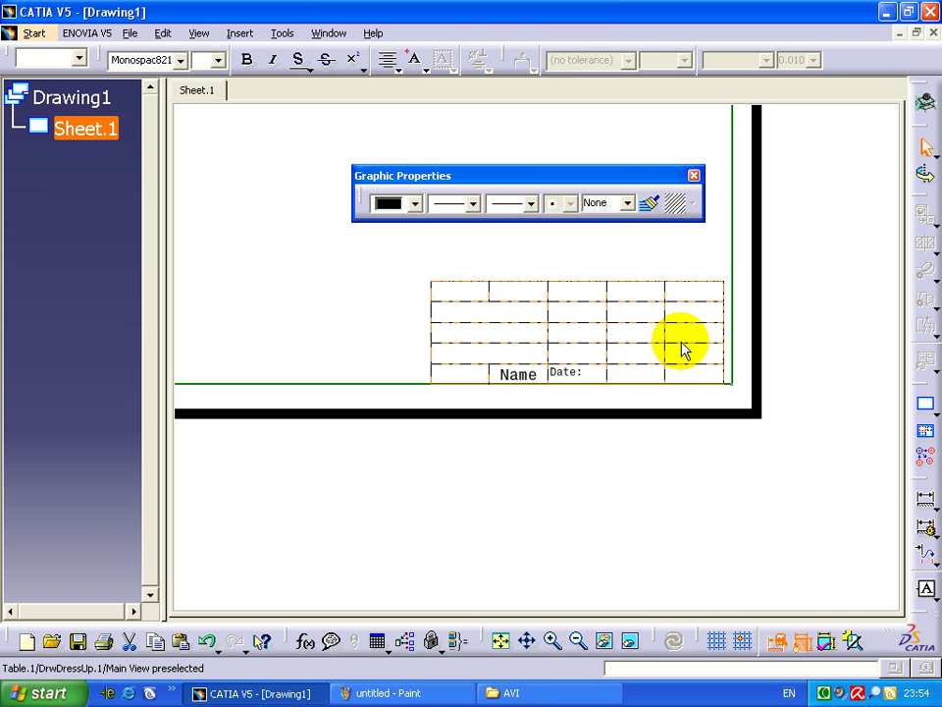
left_click(754, 273)
Shift the right frame line to meet the table's edge
left_click(743, 270)
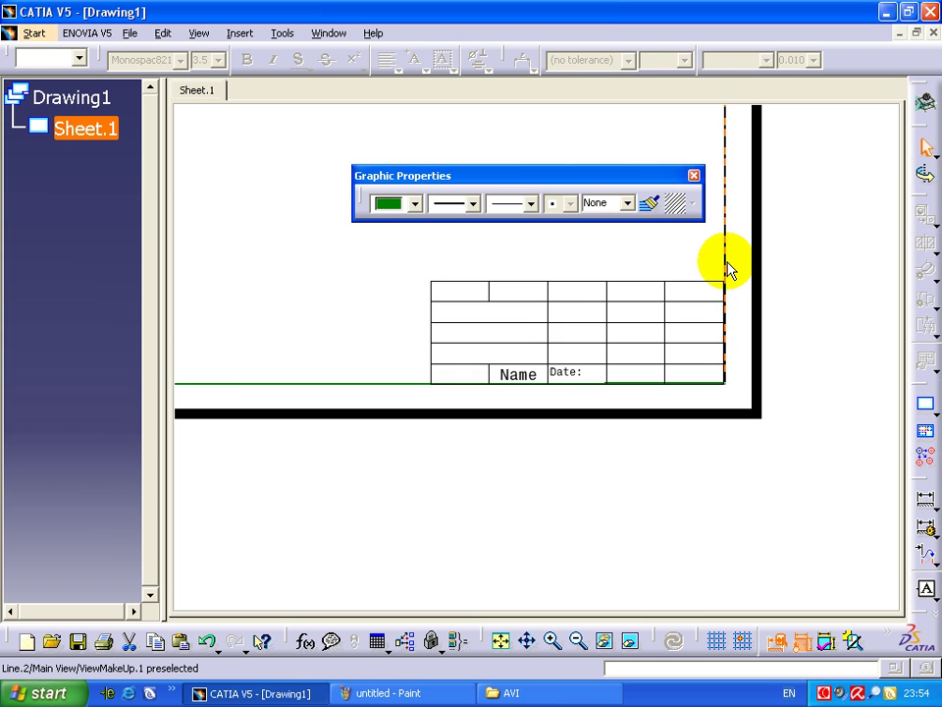
left_click_drag(728, 268, 730, 275)
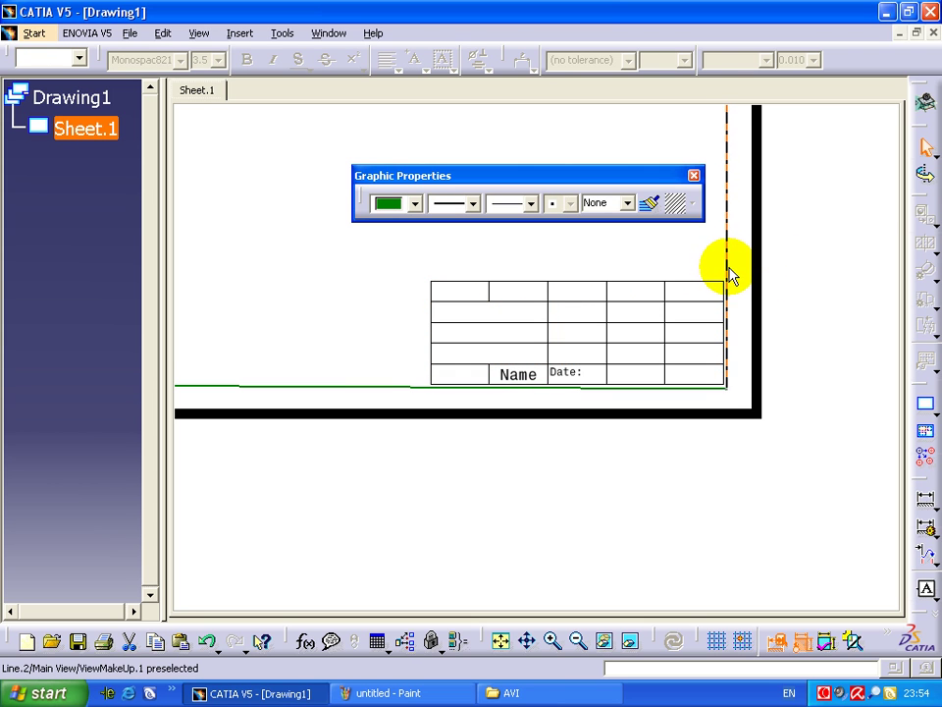
left_click(791, 306)
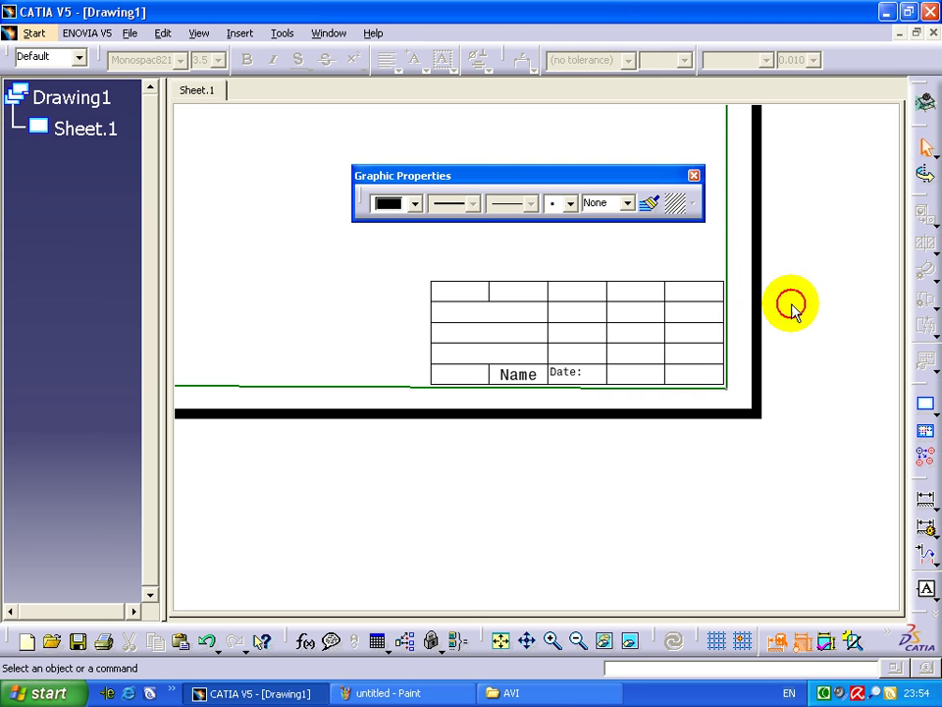
mouse_move(773, 278)
middle_mouse_down()
mouse_move(783, 426)
mouse_move(704, 374)
mouse_move(721, 304)
mouse_move(775, 411)
mouse_move(821, 459)
mouse_move(816, 403)
mouse_move(810, 427)
mouse_move(766, 393)
middle_mouse_up()
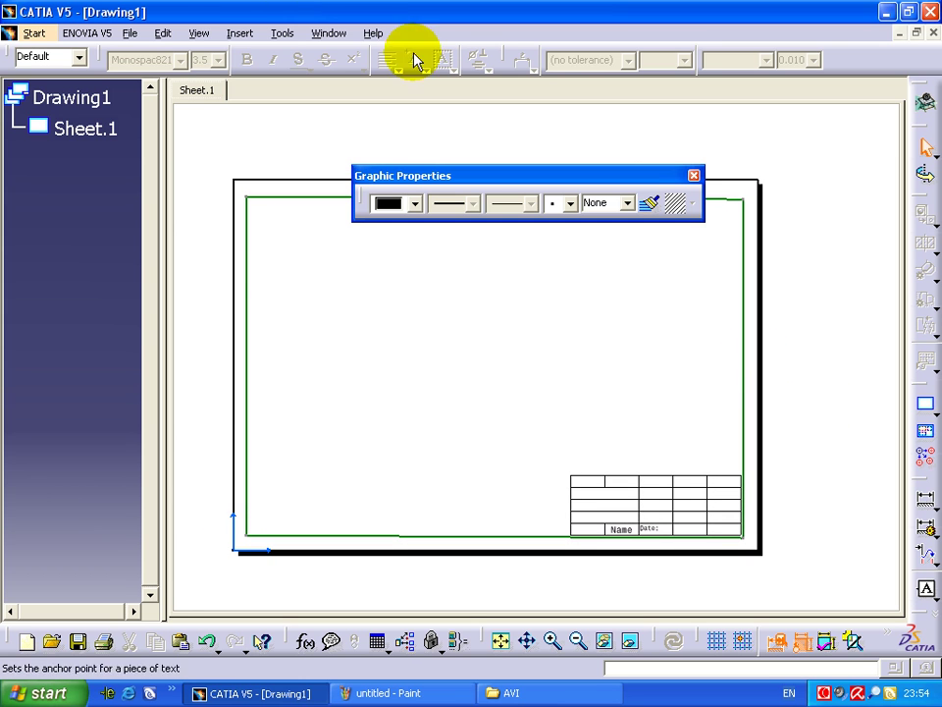
Insert the Water lilies picture from My Pictures > Sample Pictures onto the sheet
left_click(241, 33)
left_click(277, 272)
left_click(476, 192)
left_click(419, 241)
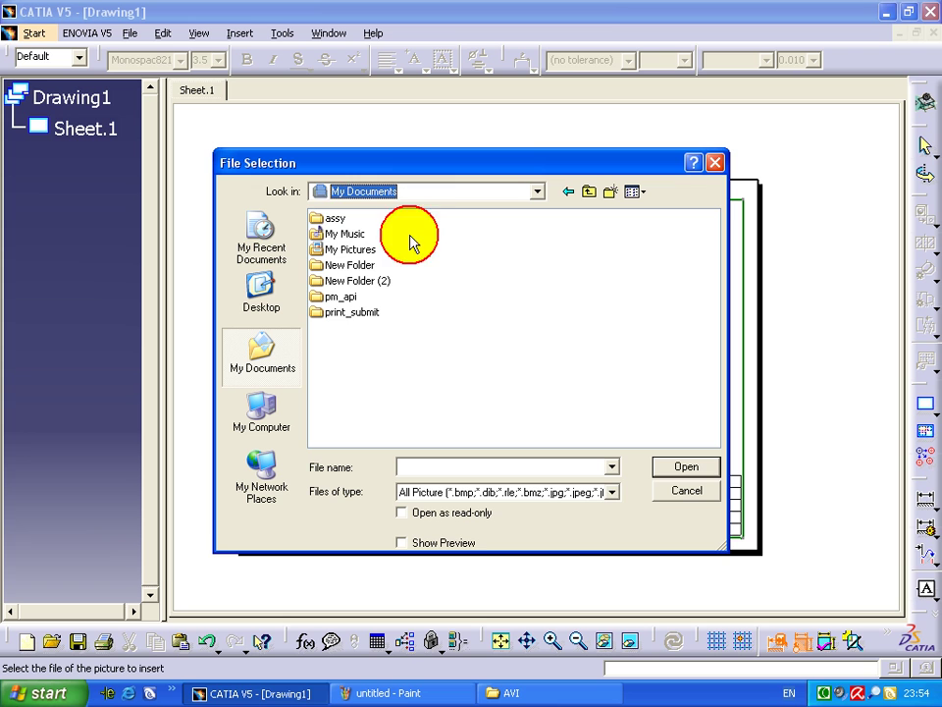
double_click(364, 251)
double_click(387, 387)
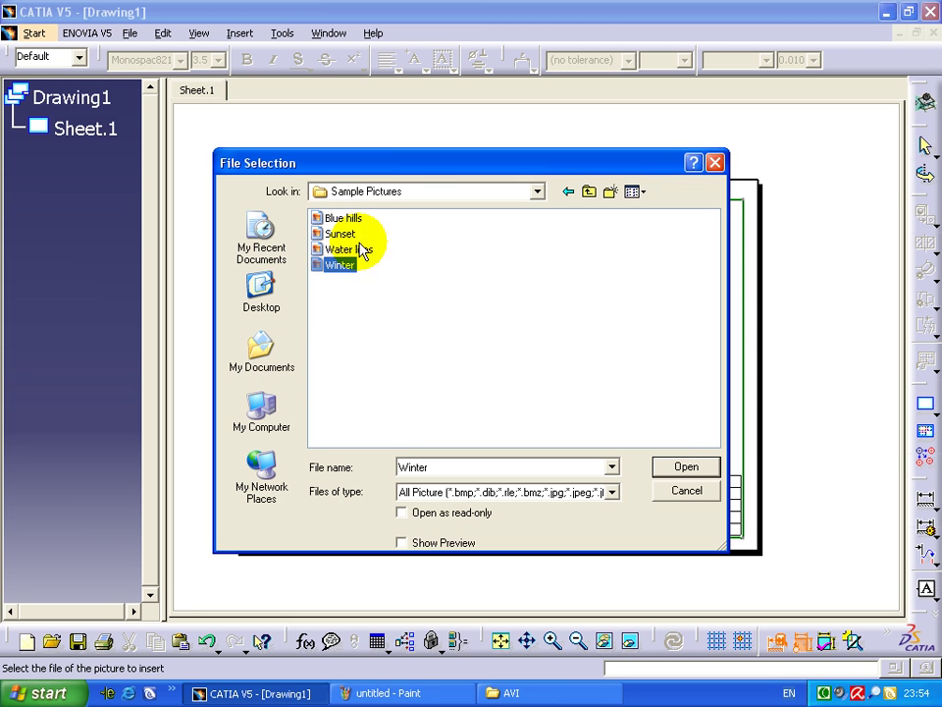
left_click(636, 193)
left_click(668, 210)
left_click(588, 278)
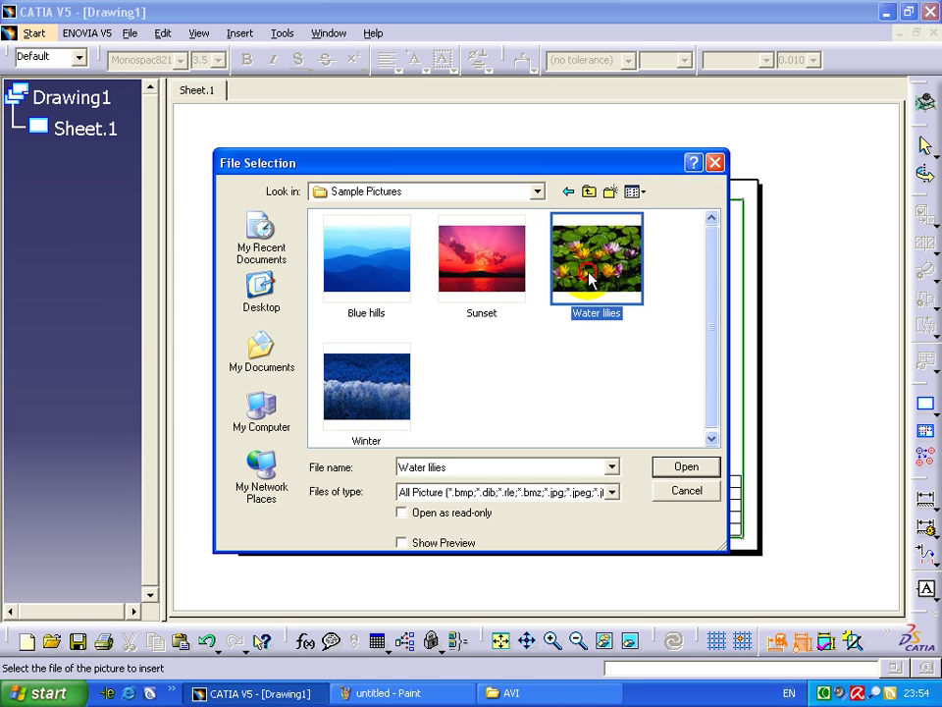
double_click(588, 274)
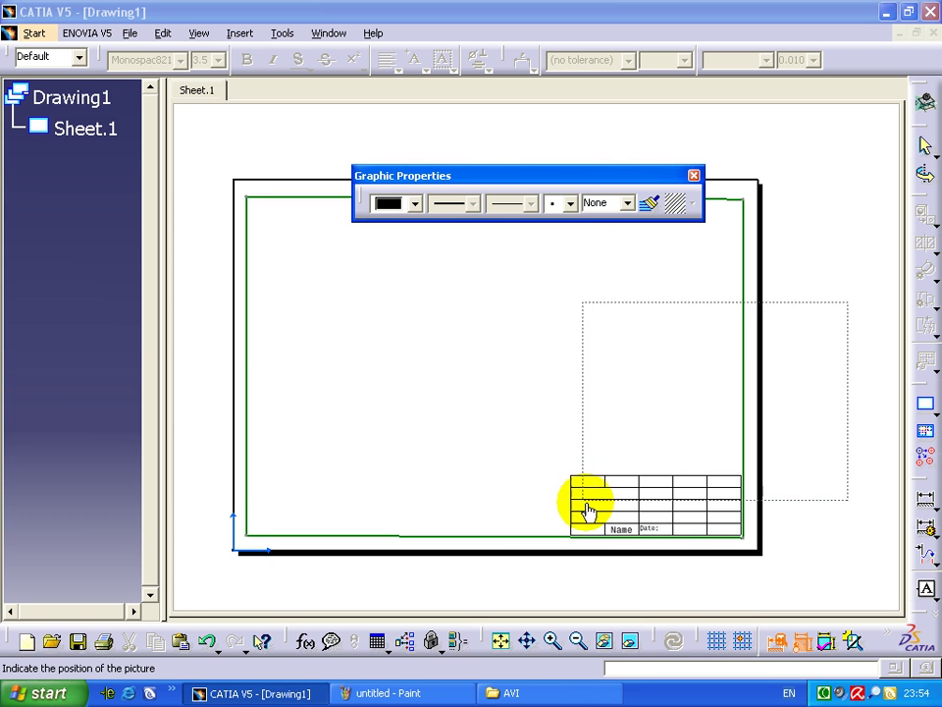
left_click(583, 501)
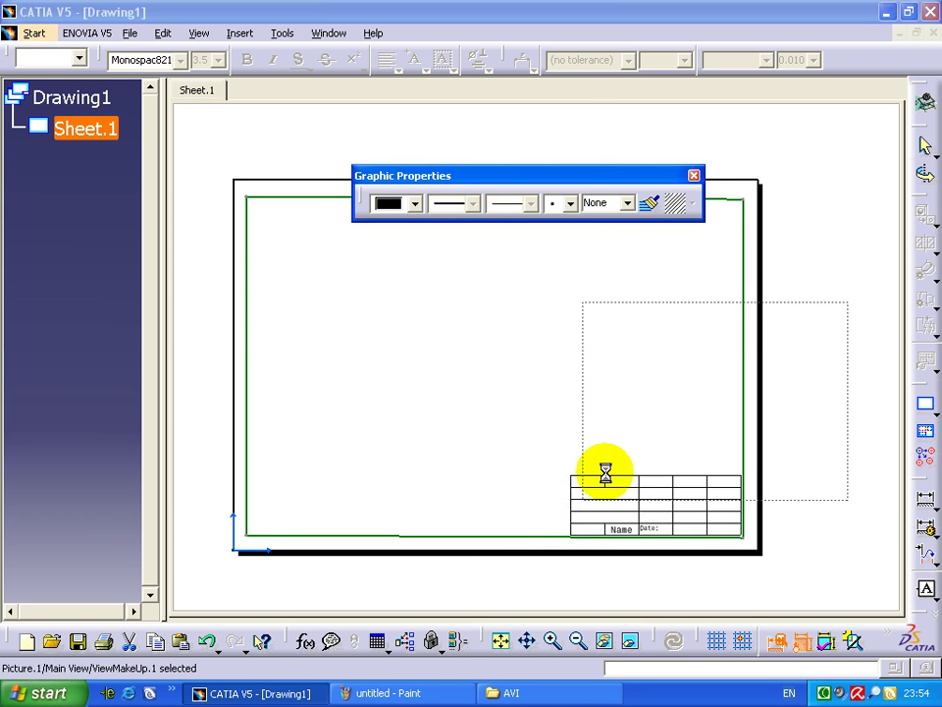
Shrink the Water lilies picture and place it above the title block's left end
left_click_drag(851, 310, 801, 336)
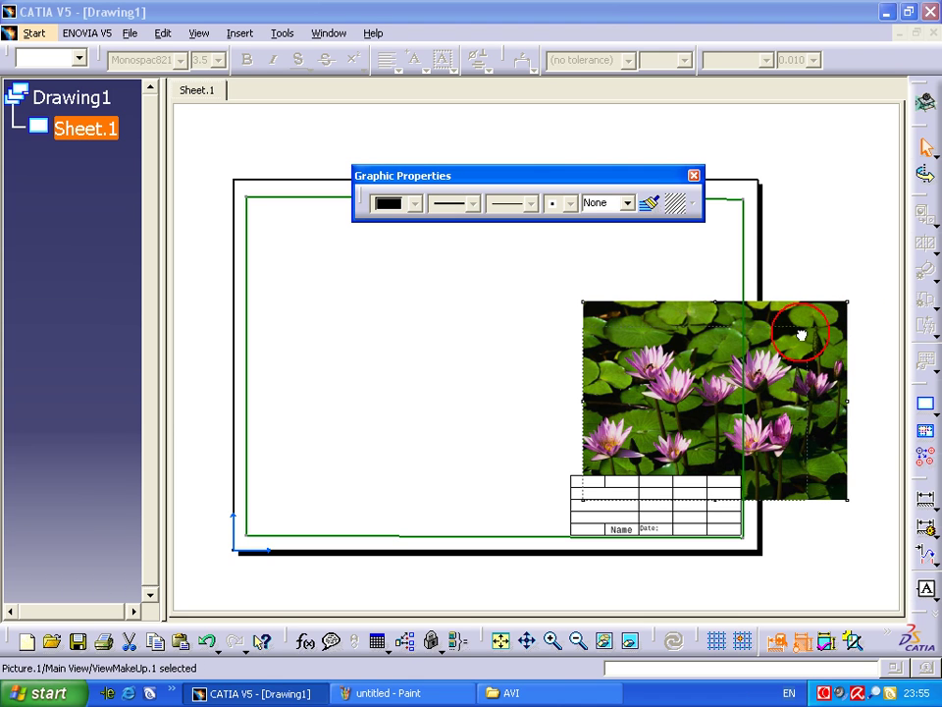
left_click_drag(594, 469, 607, 478)
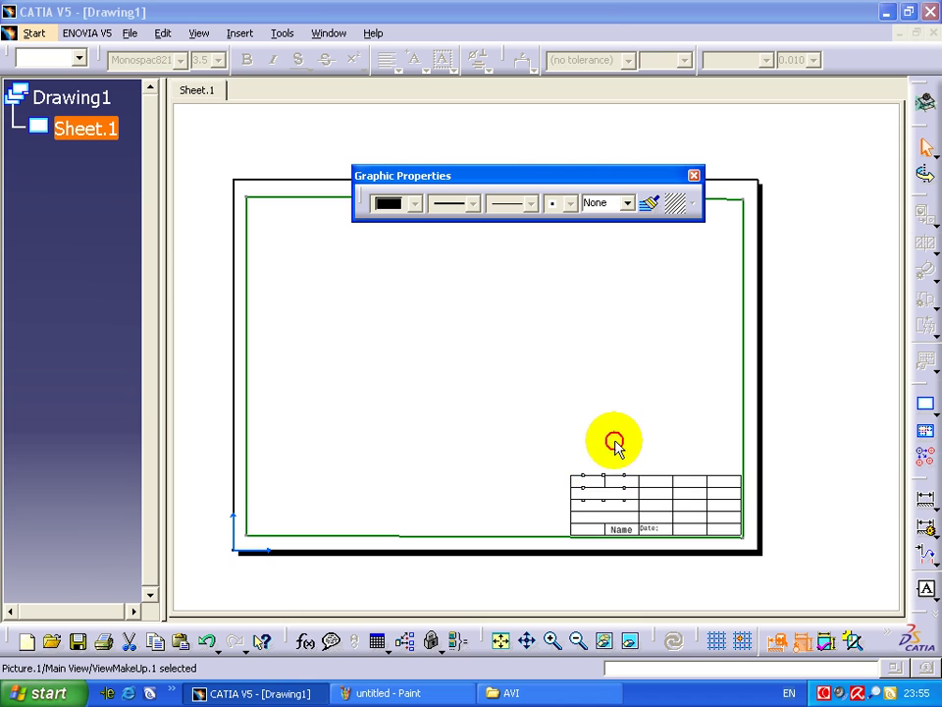
left_click(602, 473)
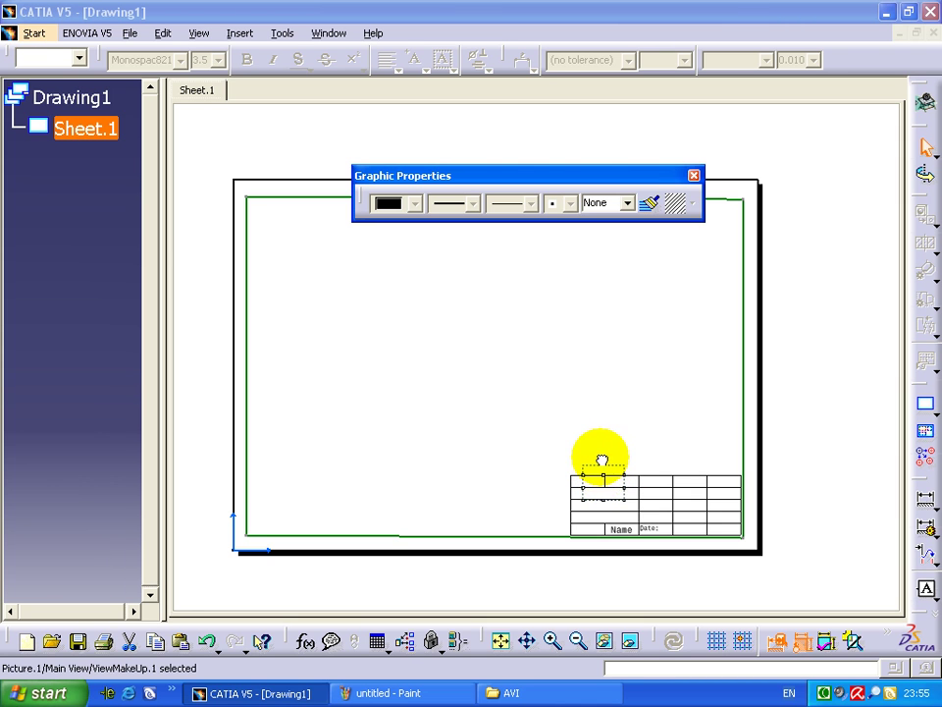
left_click(595, 421)
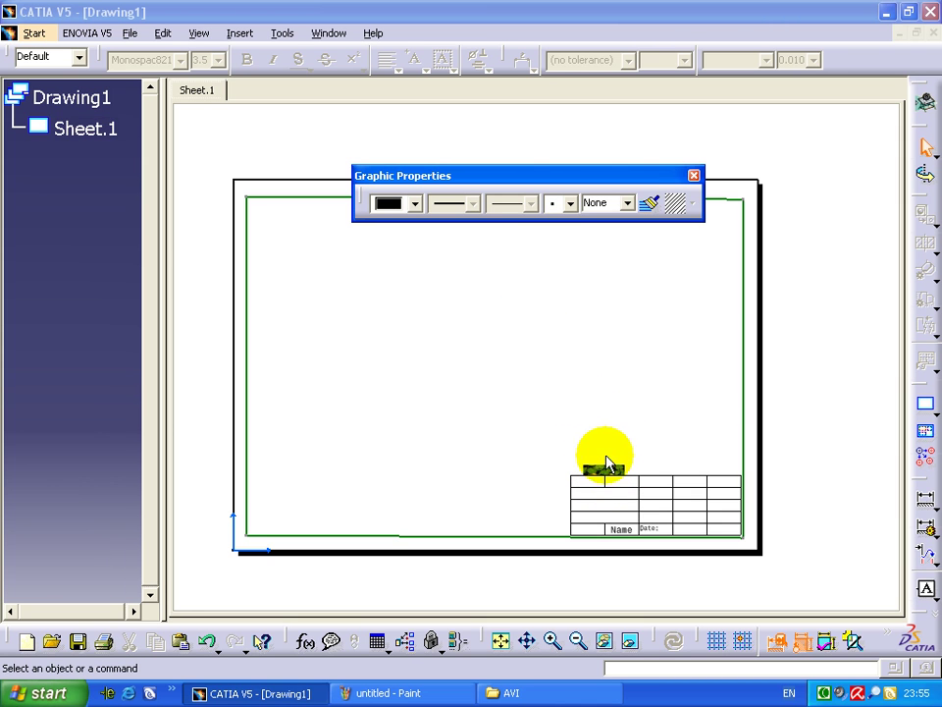
left_click_drag(606, 473, 603, 437)
left_click(637, 399)
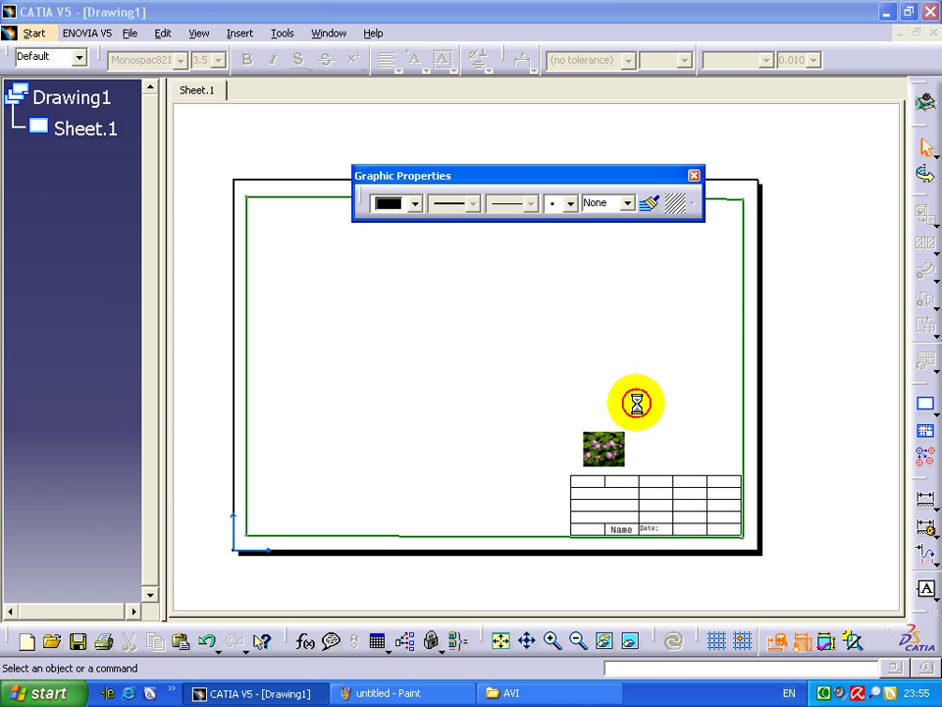
Save the drawing as A3 in My Documents, then close it
left_click(128, 33)
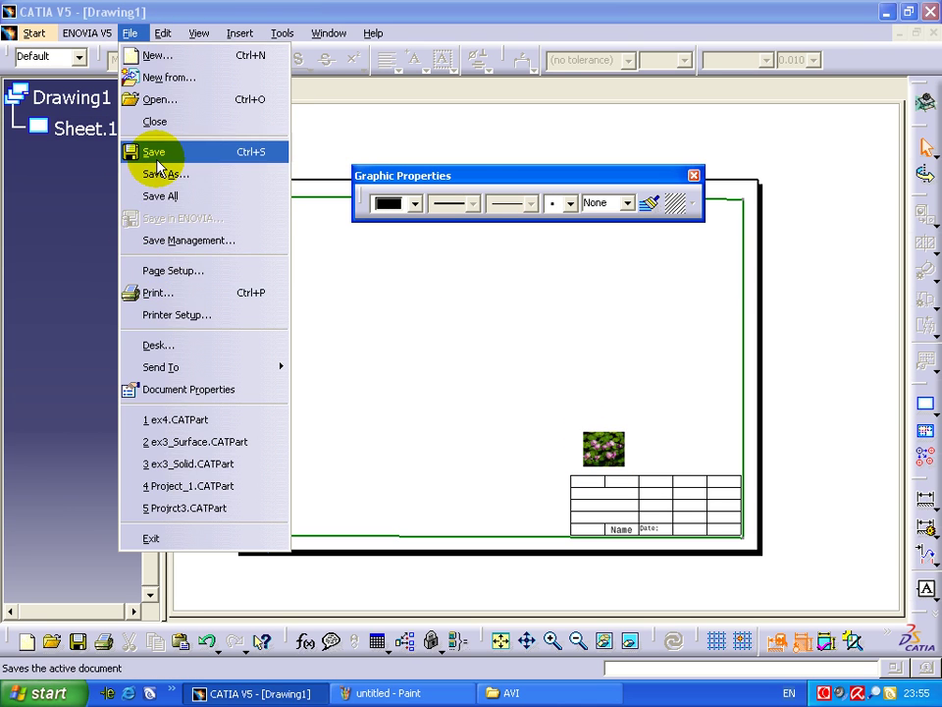
left_click(158, 160)
left_click(511, 192)
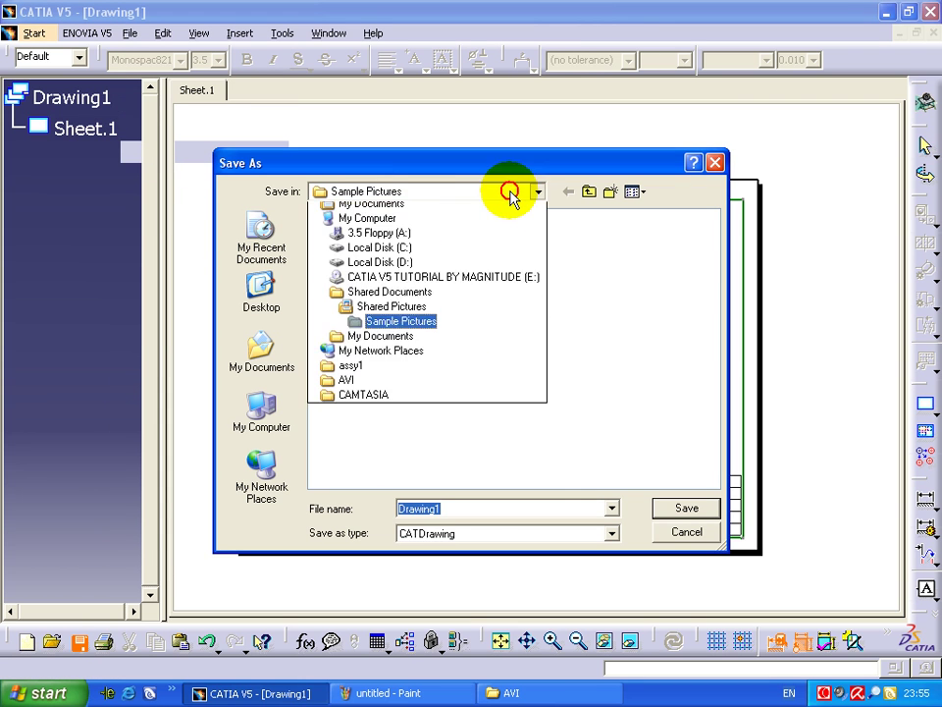
left_click(436, 240)
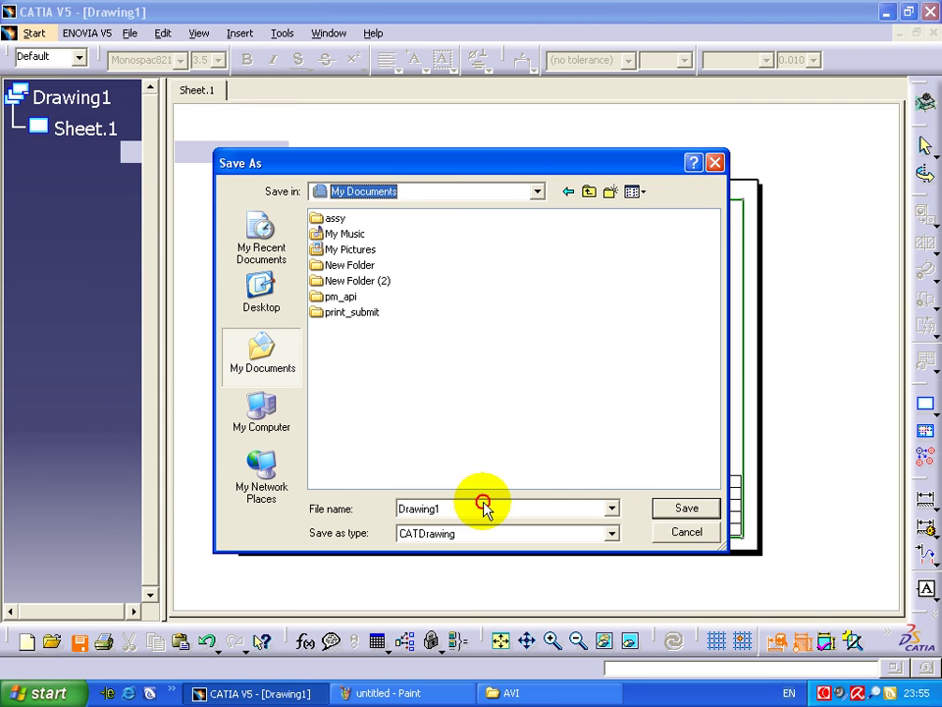
double_click(483, 505)
type("A")
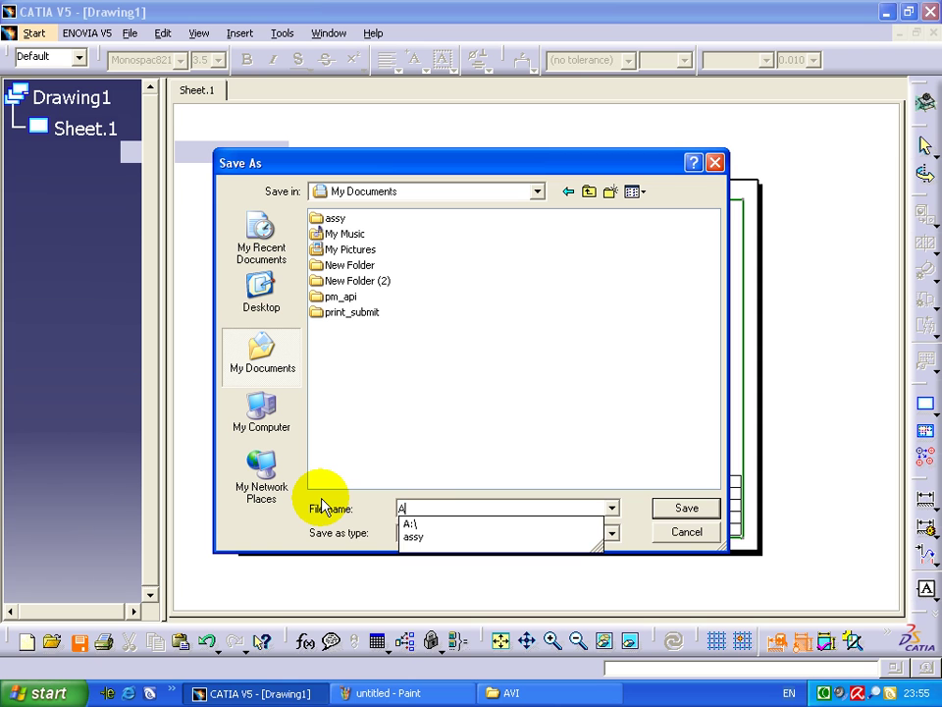
type("3")
key("Return")
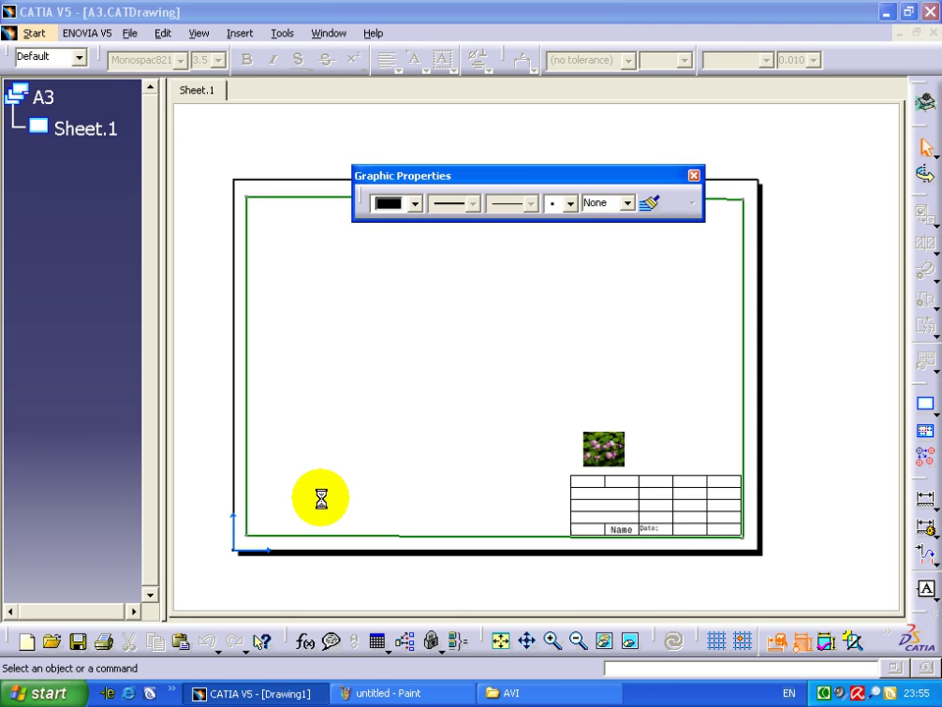
left_click(929, 34)
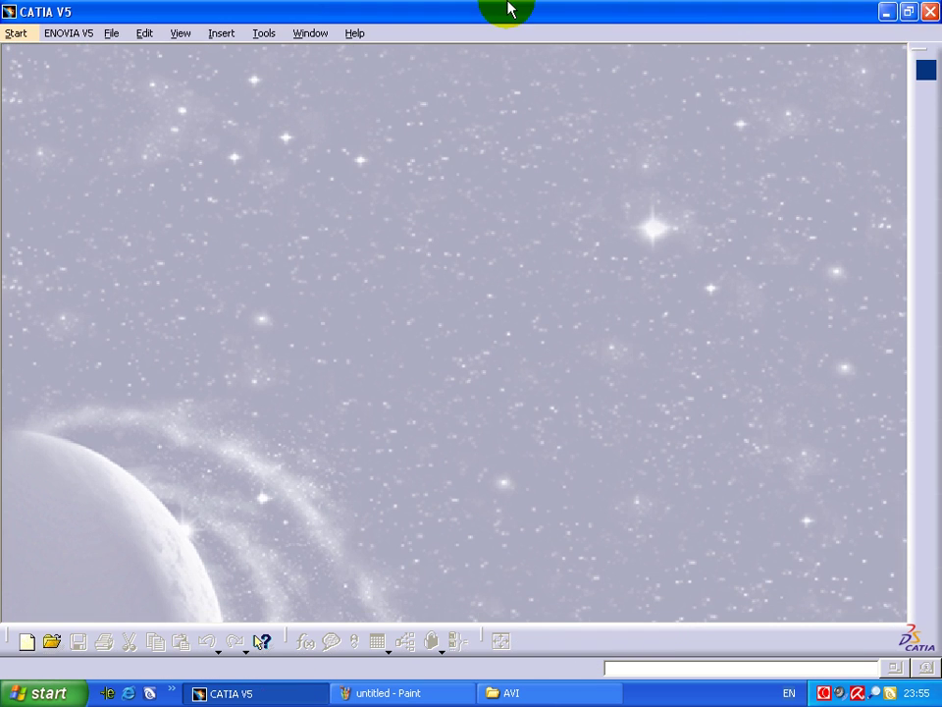
Reopen ex4.CATPart and generate a drawing with front, bottom and right views at 1:1
left_click(111, 36)
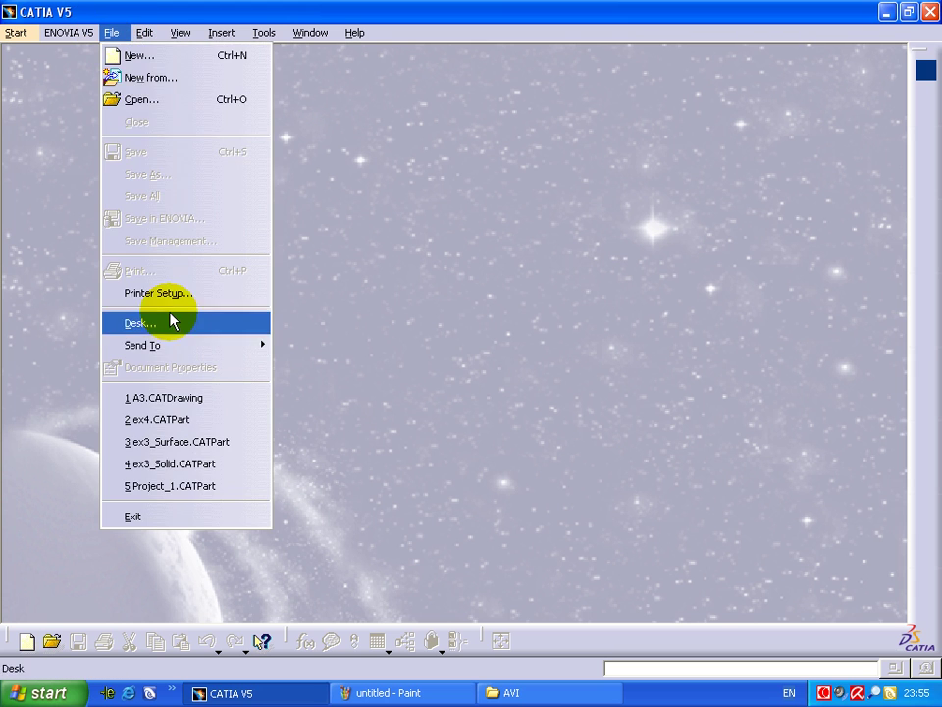
left_click(191, 420)
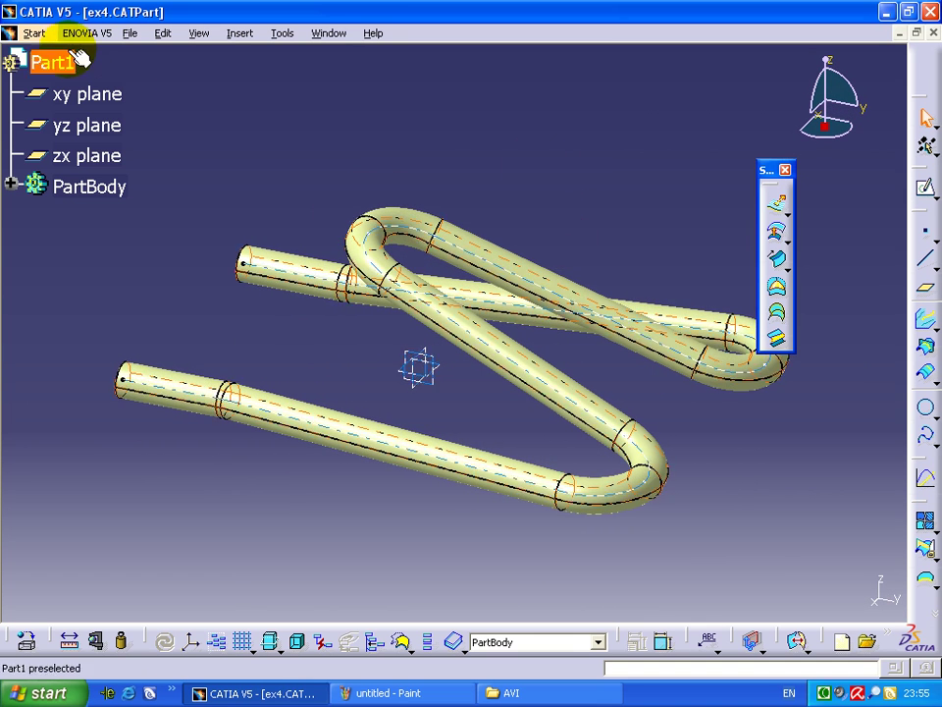
left_click(36, 33)
left_click(69, 119)
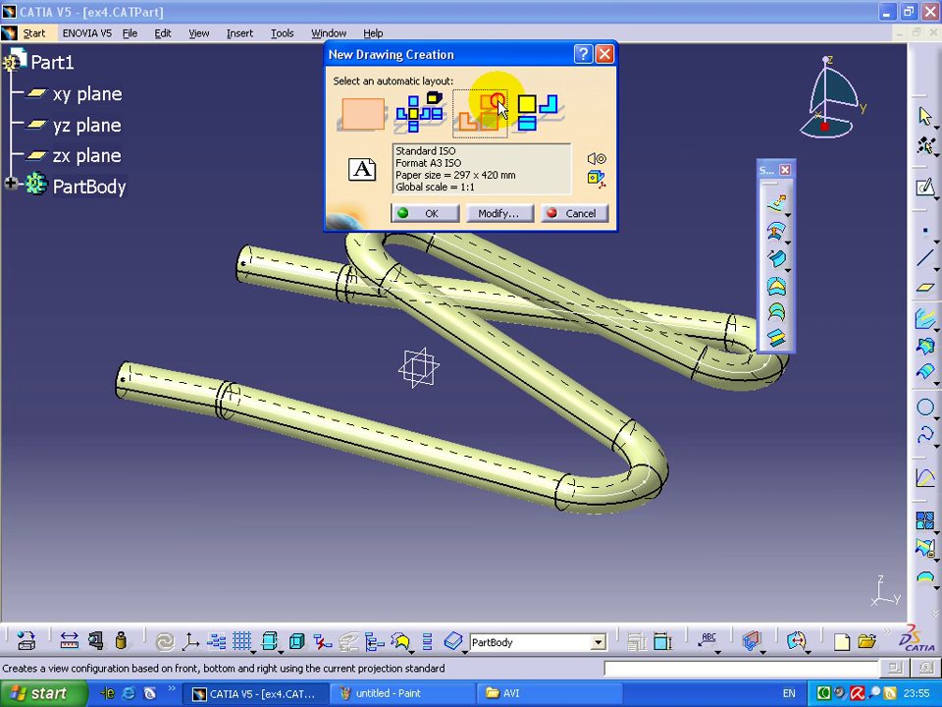
left_click(487, 102)
left_click(444, 212)
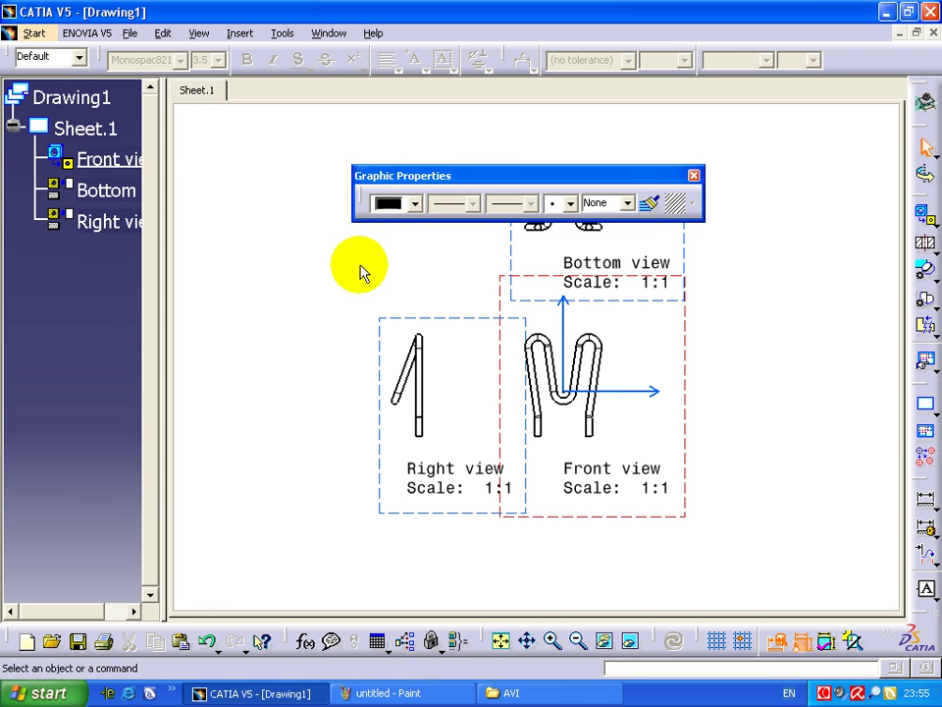
middle_click_drag(361, 273, 389, 372)
left_click_drag(515, 187, 555, 145)
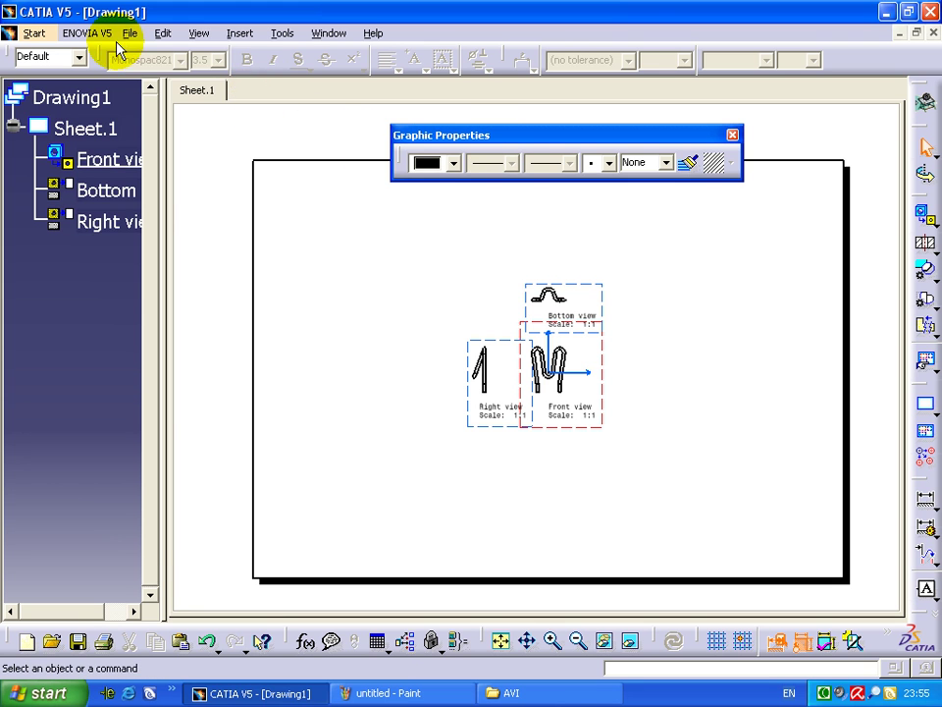
left_click(126, 34)
left_click(186, 275)
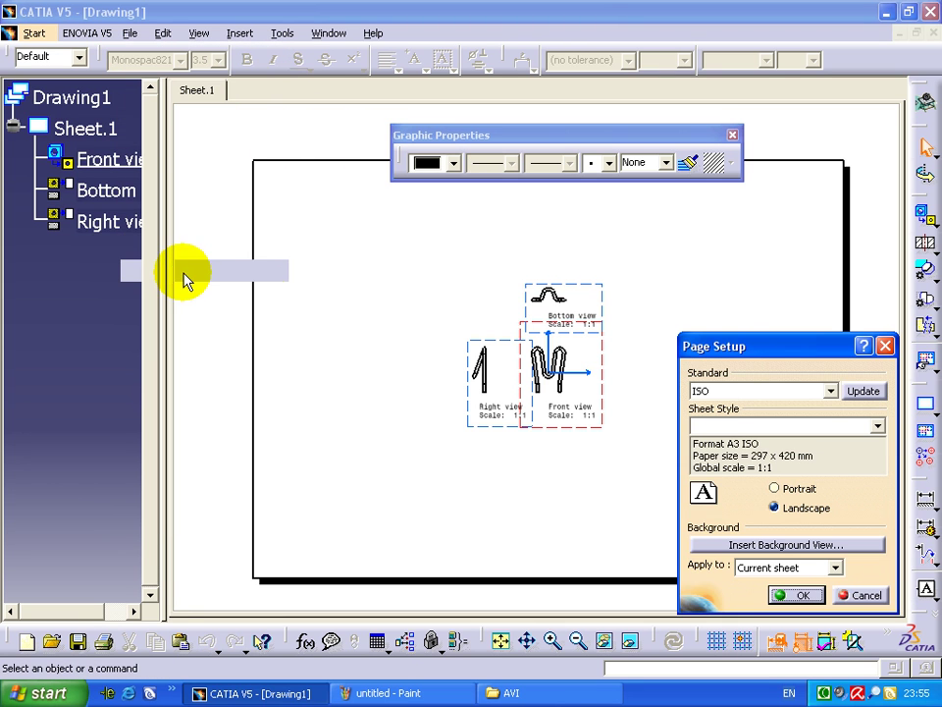
left_click_drag(826, 346, 370, 198)
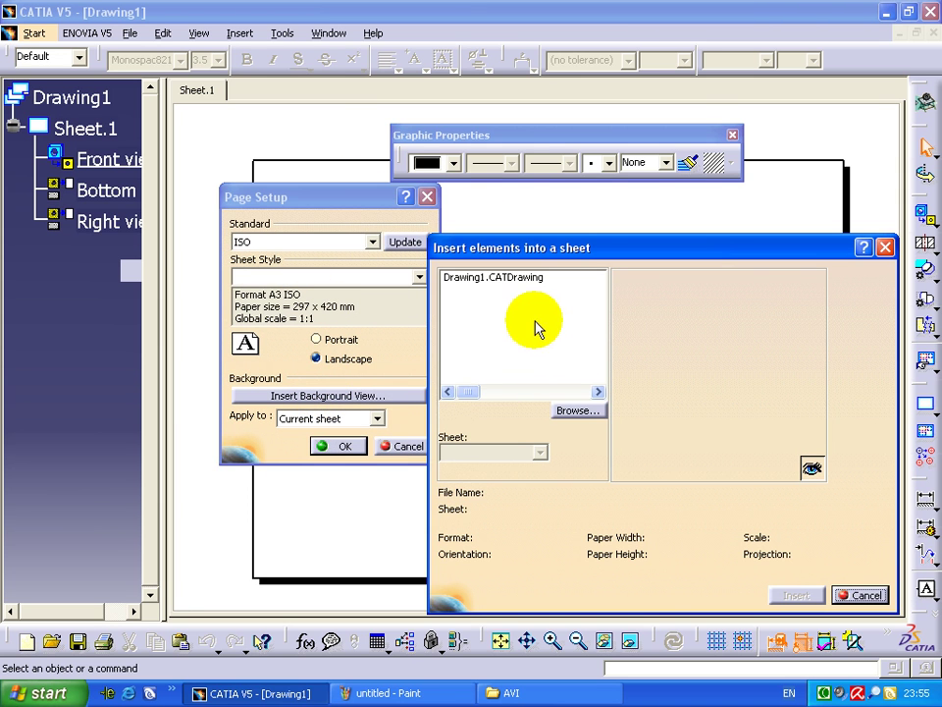
left_click(481, 191)
left_click(429, 240)
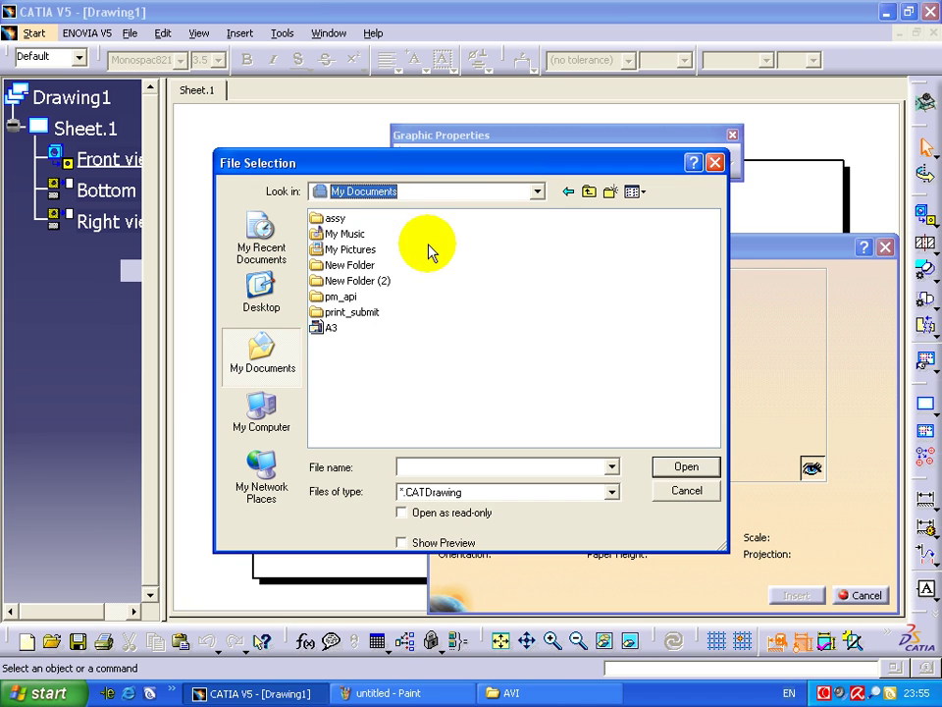
left_click(329, 328)
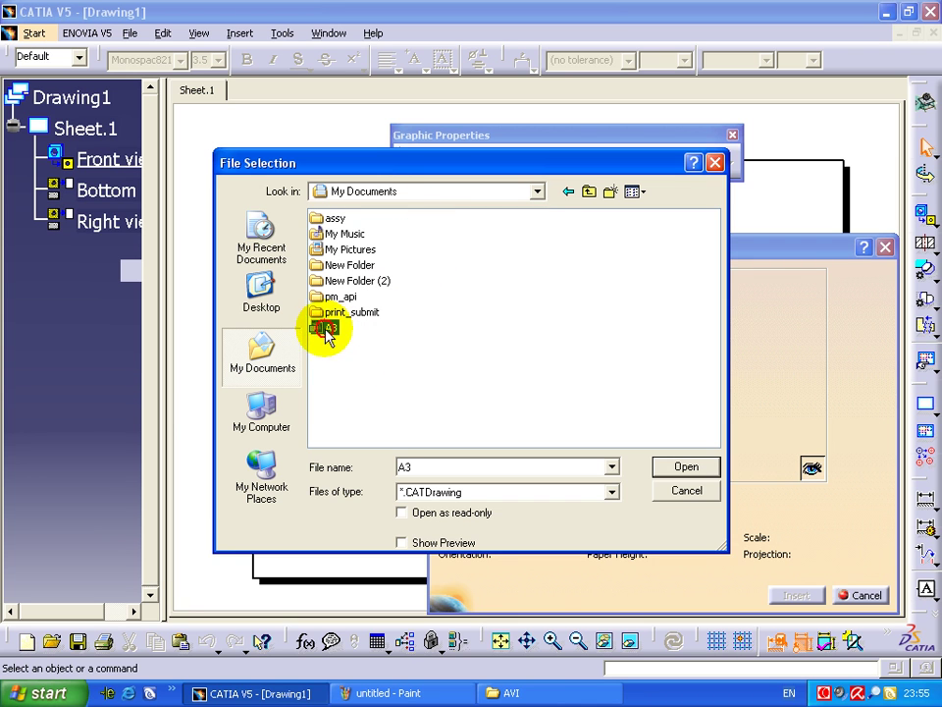
left_click(405, 545)
left_click(692, 471)
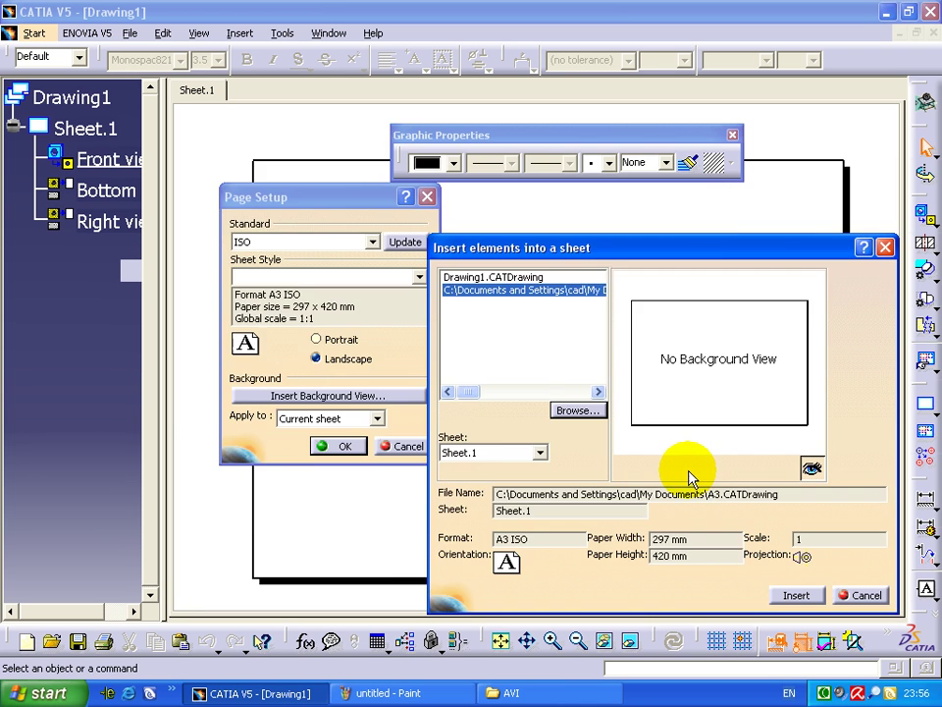
left_click(795, 597)
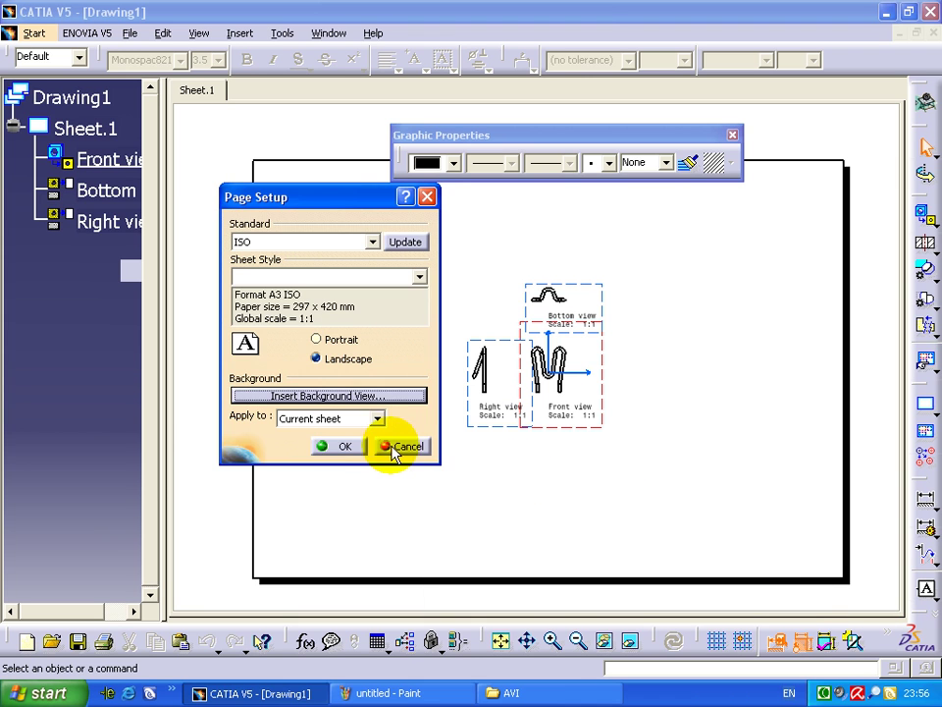
left_click(355, 447)
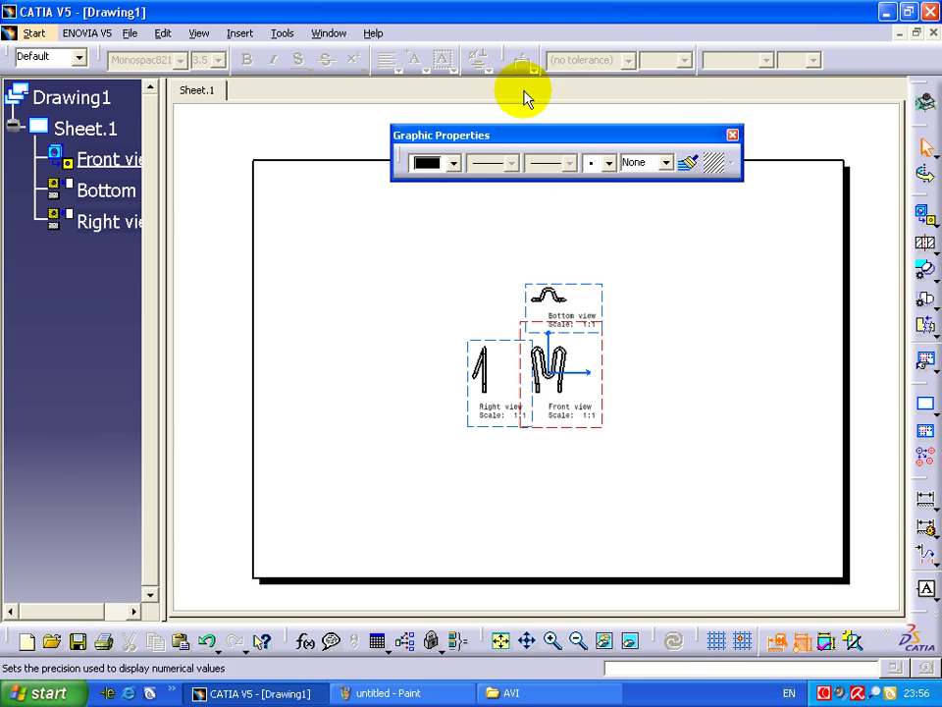
Close Drawing1 without saving and reopen A3.CATDrawing from My Documents
left_click(933, 33)
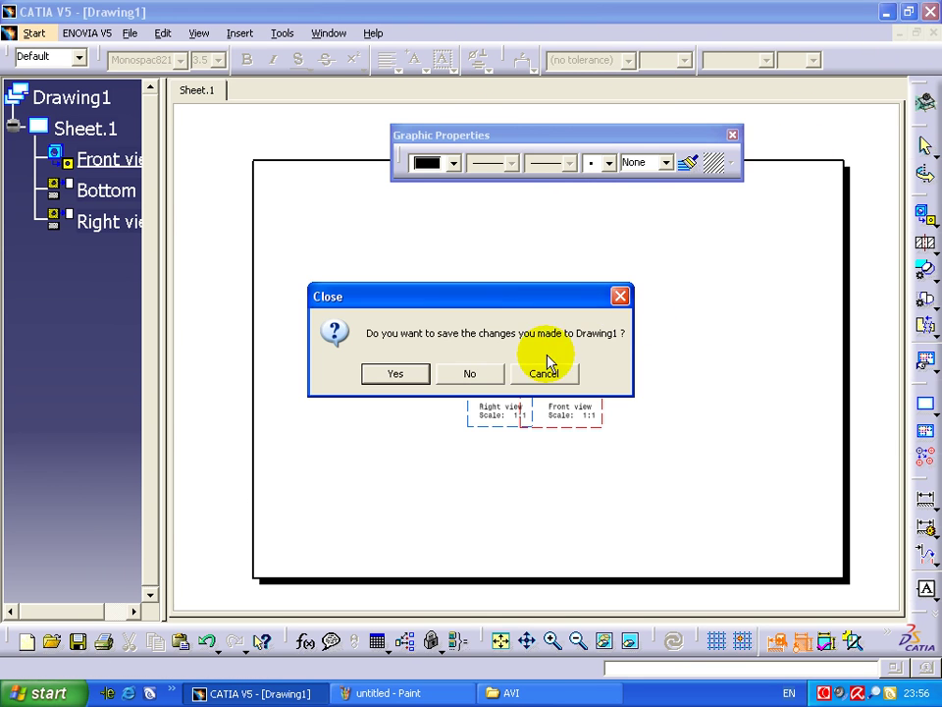
left_click(471, 371)
left_click(129, 32)
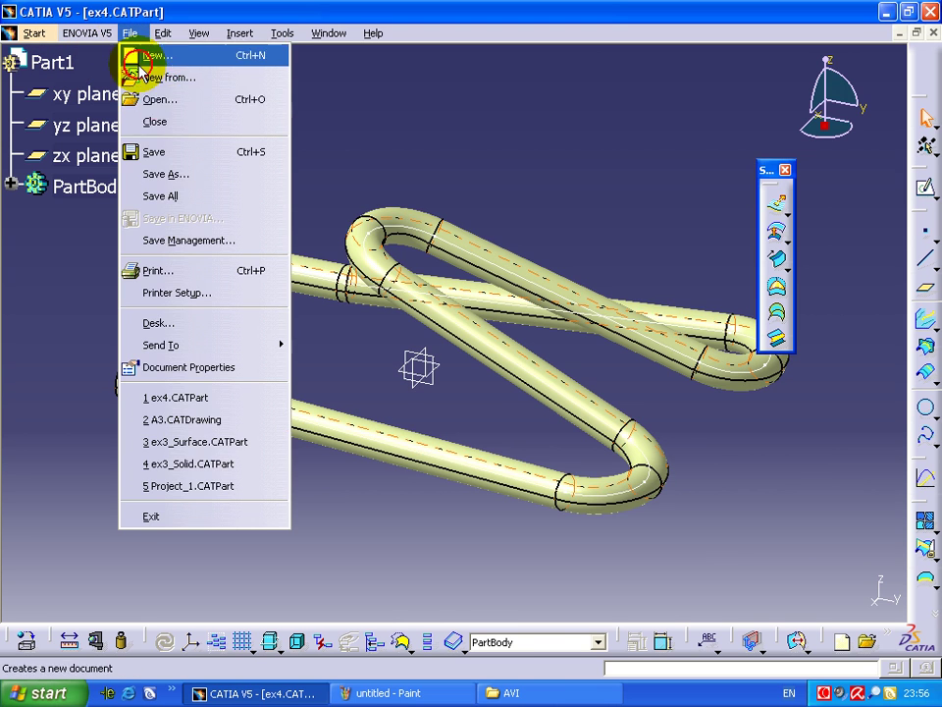
left_click(131, 99)
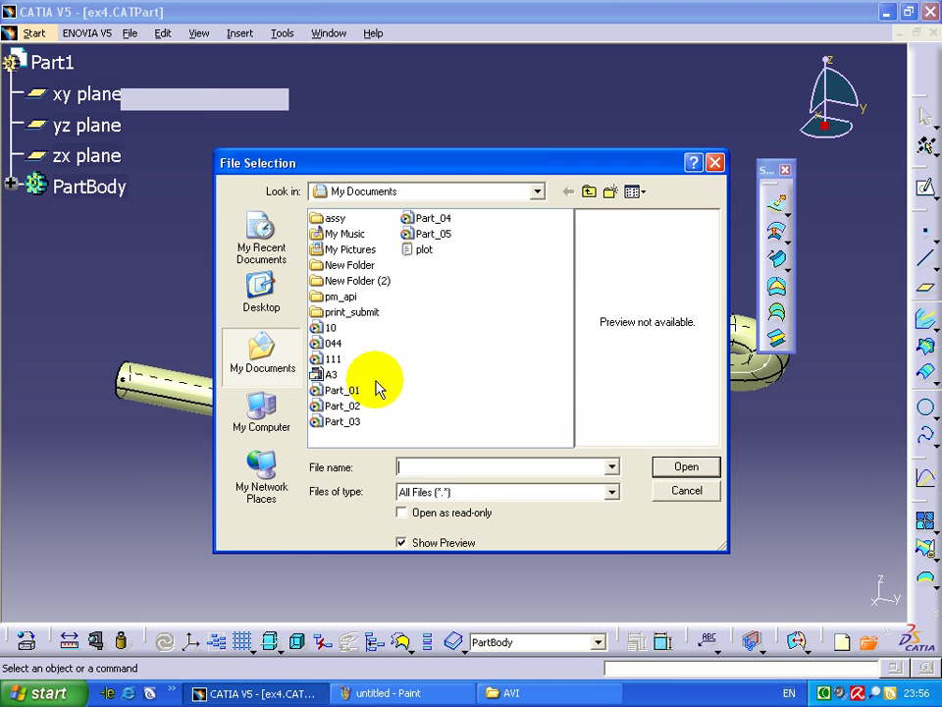
double_click(334, 374)
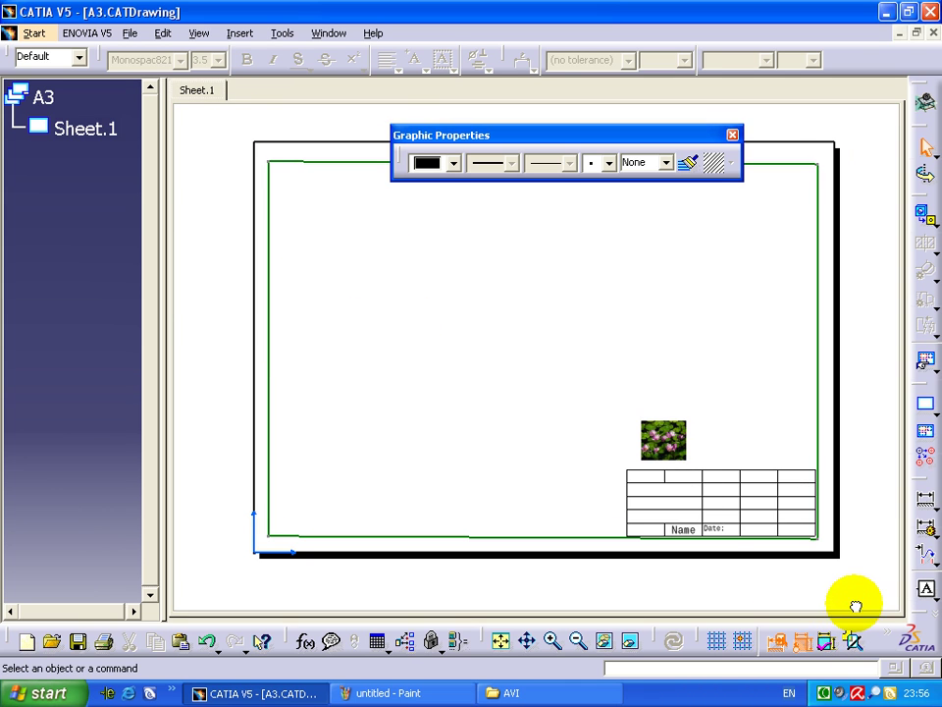
Cut all frame, title block and picture elements and paste them into the sheet background
key("ctrl+a")
left_click(162, 33)
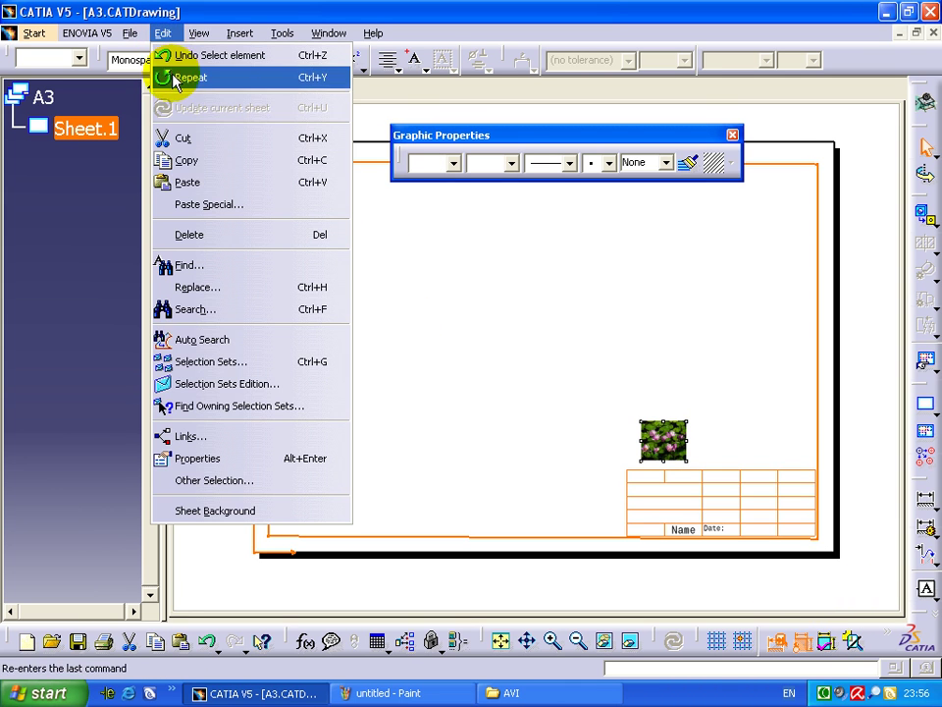
left_click(205, 138)
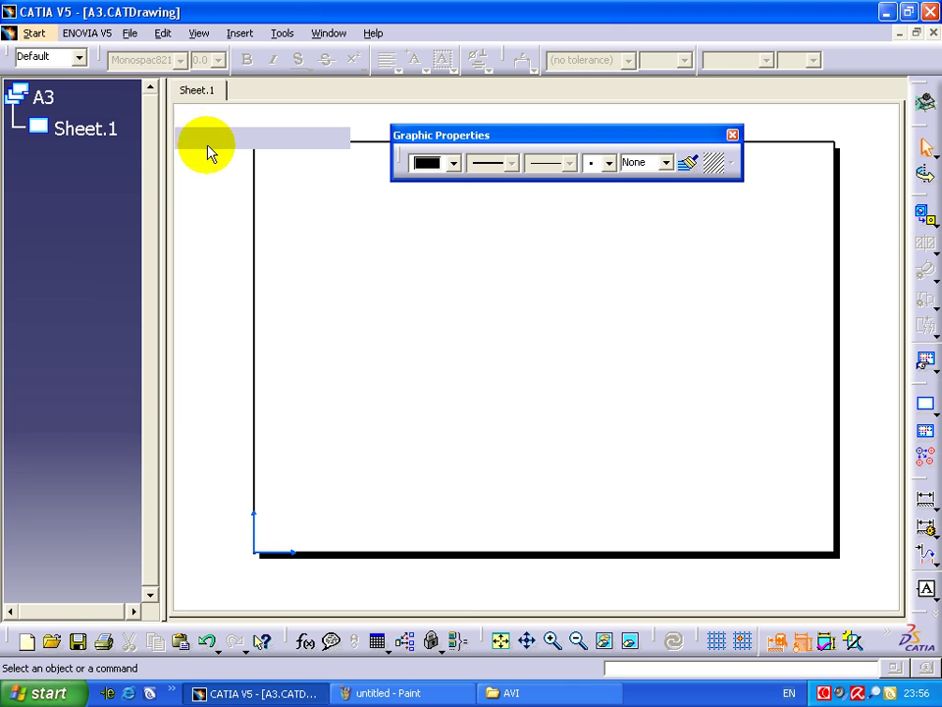
left_click(162, 34)
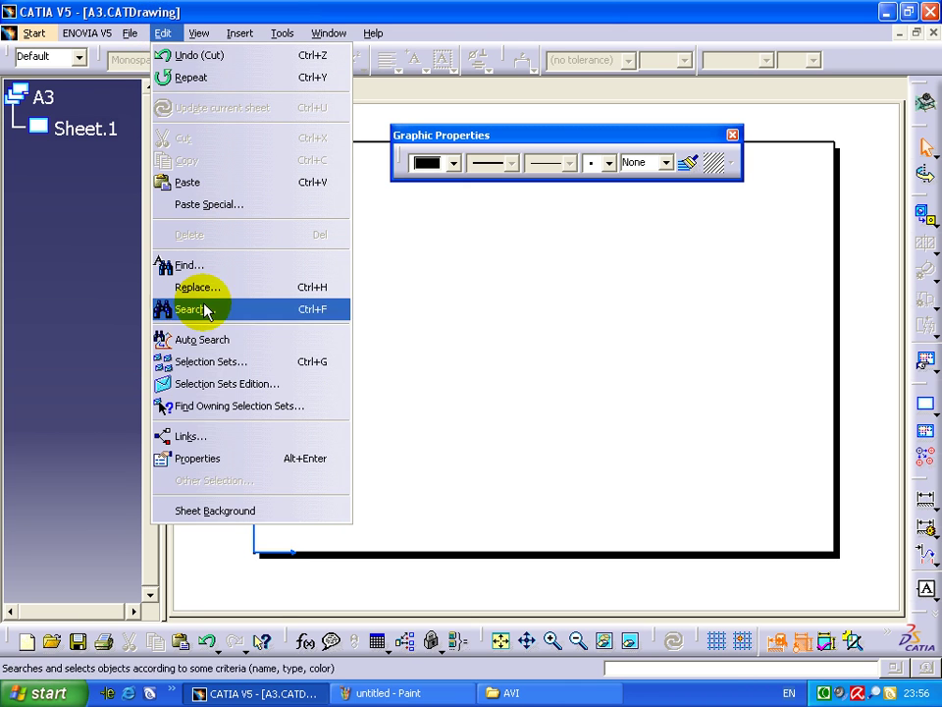
left_click(208, 511)
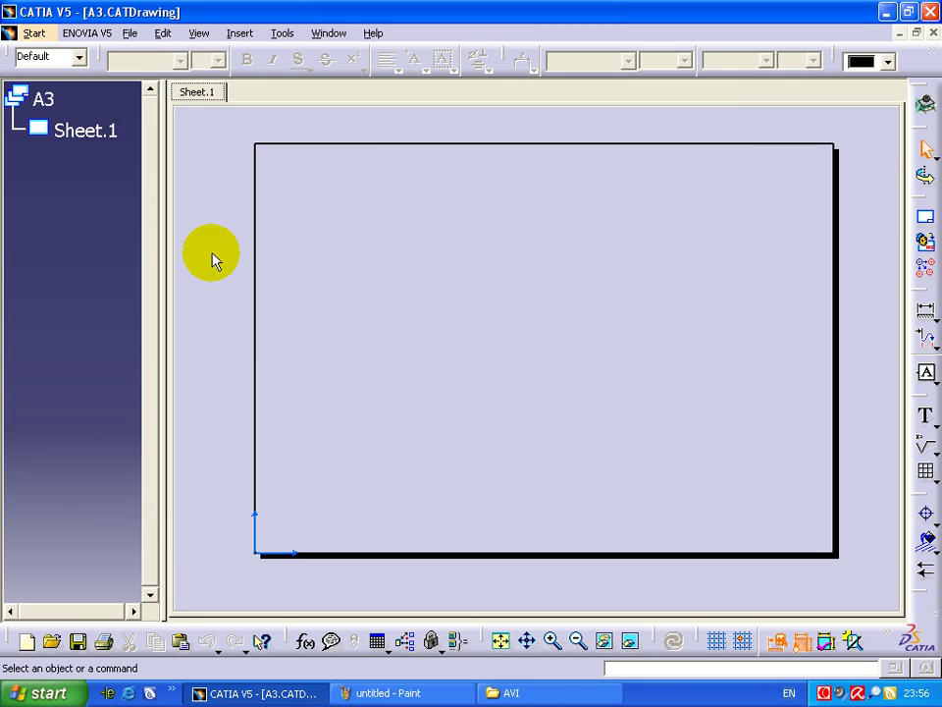
left_click(160, 35)
left_click(200, 183)
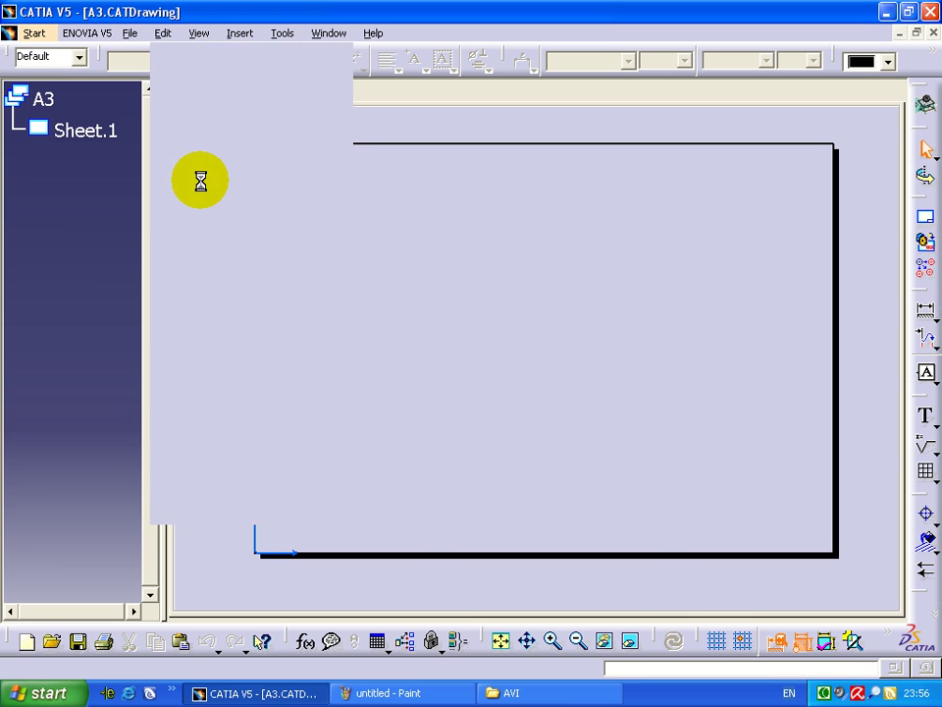
left_click(201, 188)
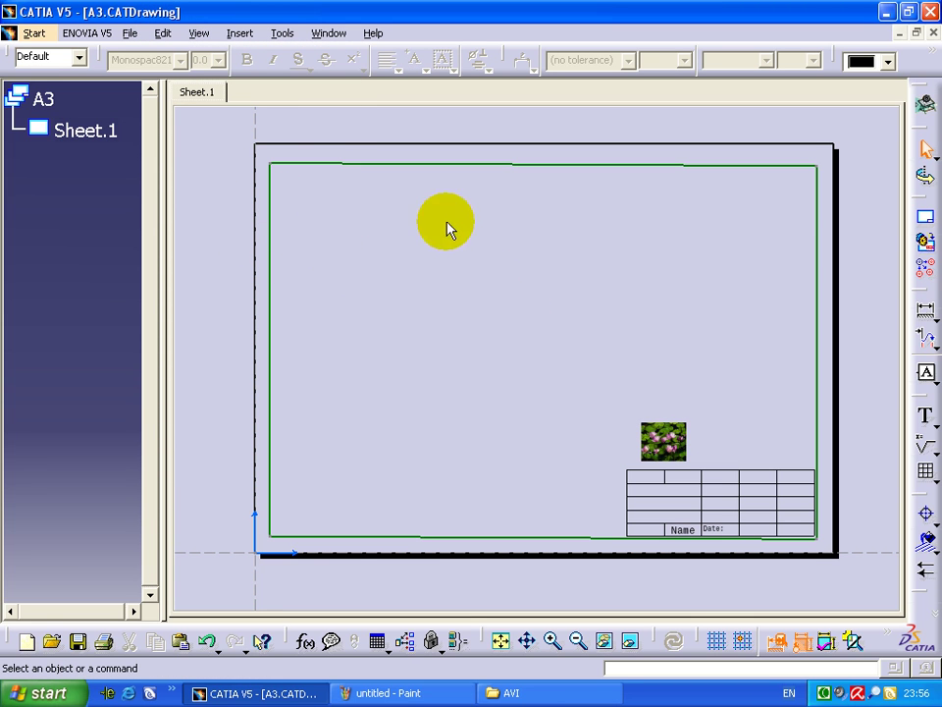
Save the A3 drawing
left_click(128, 33)
left_click(153, 151)
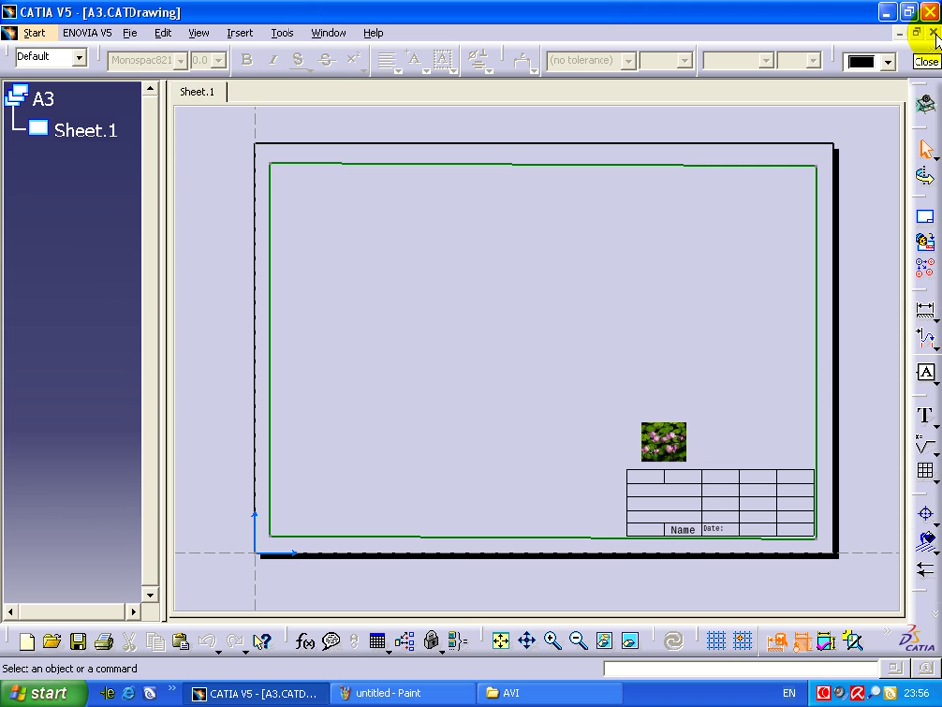
left_click(159, 33)
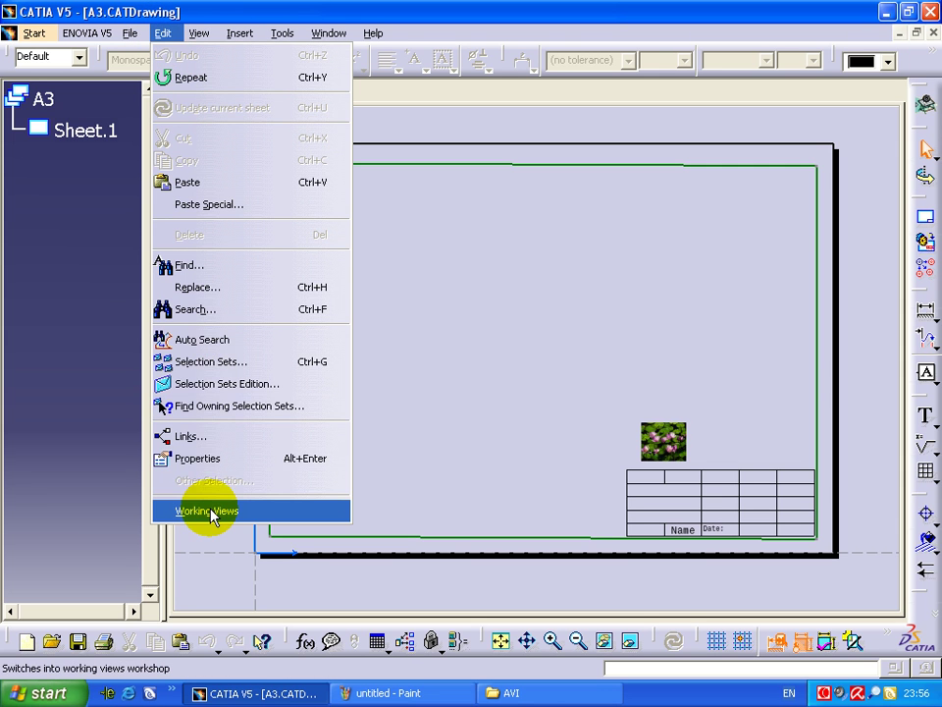
Close A3 and create a new Drafting drawing of the ex4 part with front, bottom, right views
left_click(657, 297)
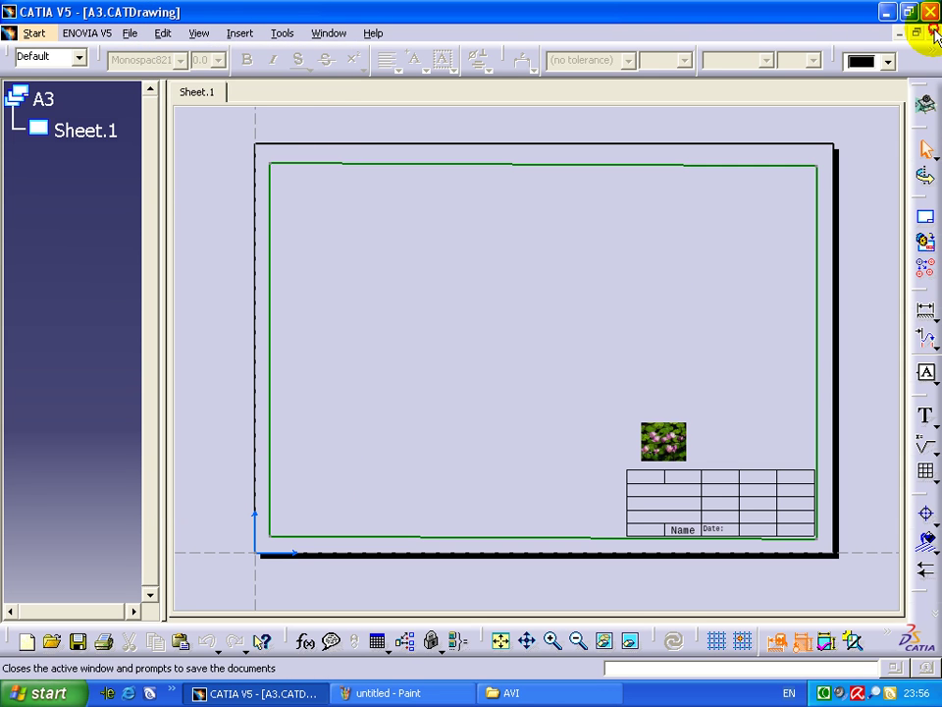
left_click(934, 33)
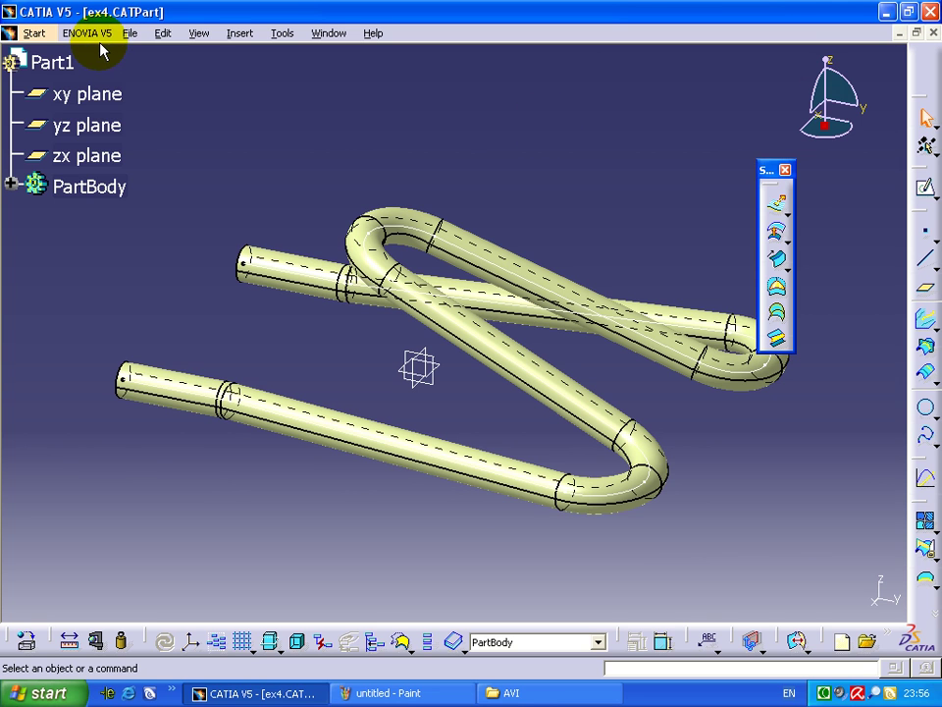
left_click(35, 35)
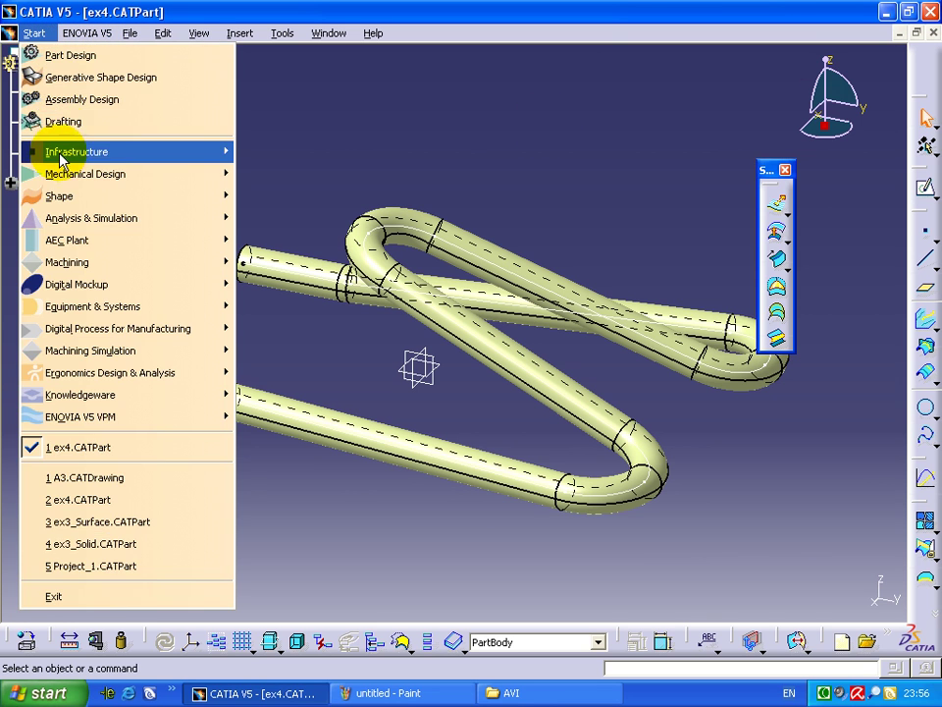
left_click(60, 120)
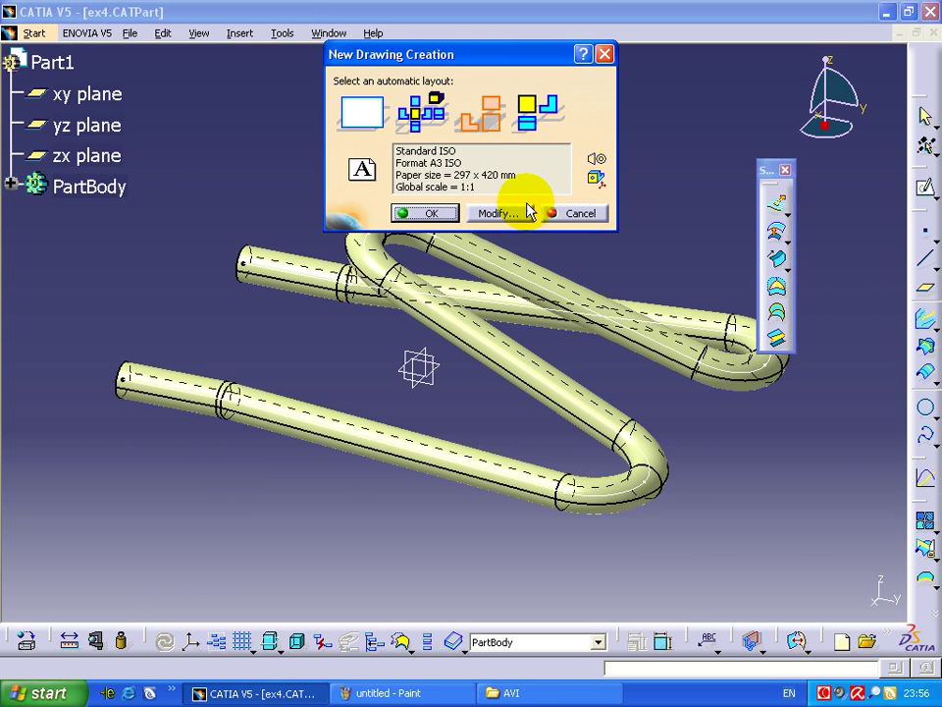
left_click(435, 212)
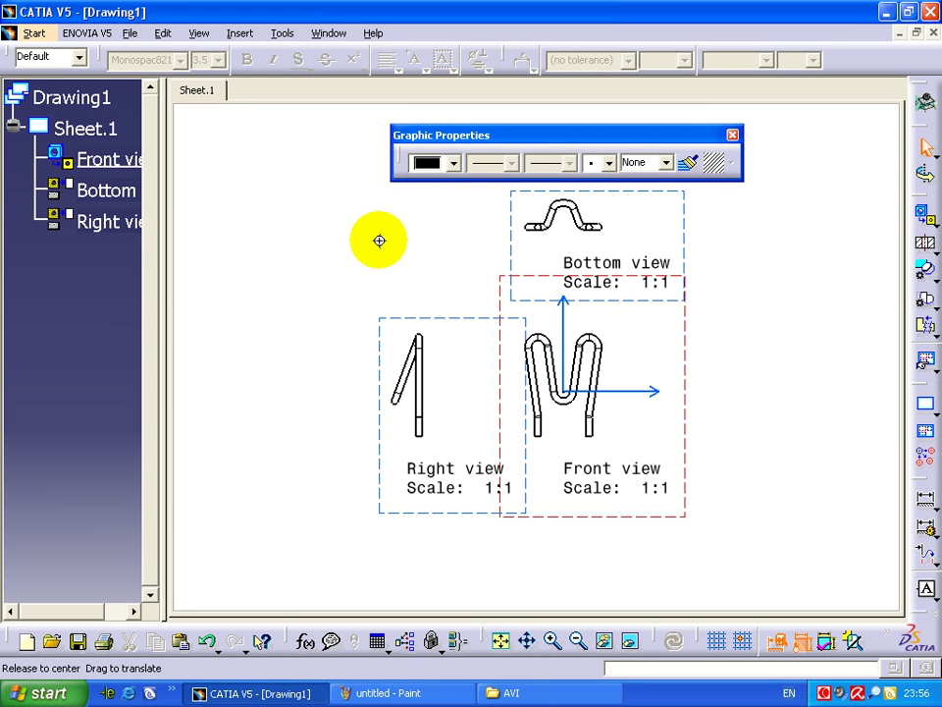
Set Sheet.1's scale to 2 in its properties so the views display at 2:1
middle_click_drag(379, 240, 364, 315)
left_click(96, 129)
right_click(95, 129)
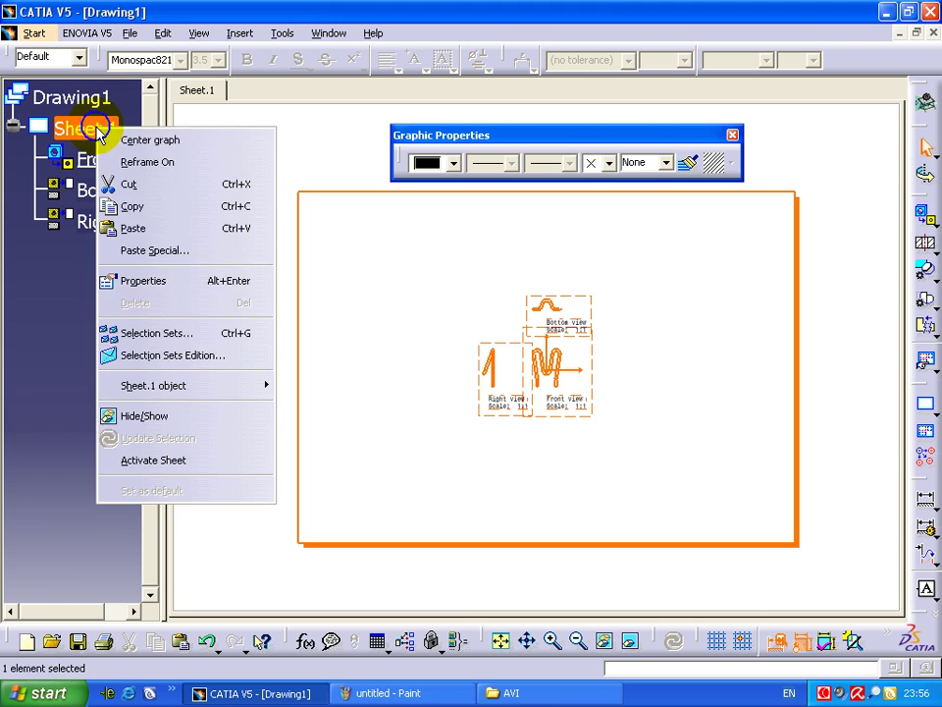
left_click(152, 278)
double_click(476, 196)
type("2")
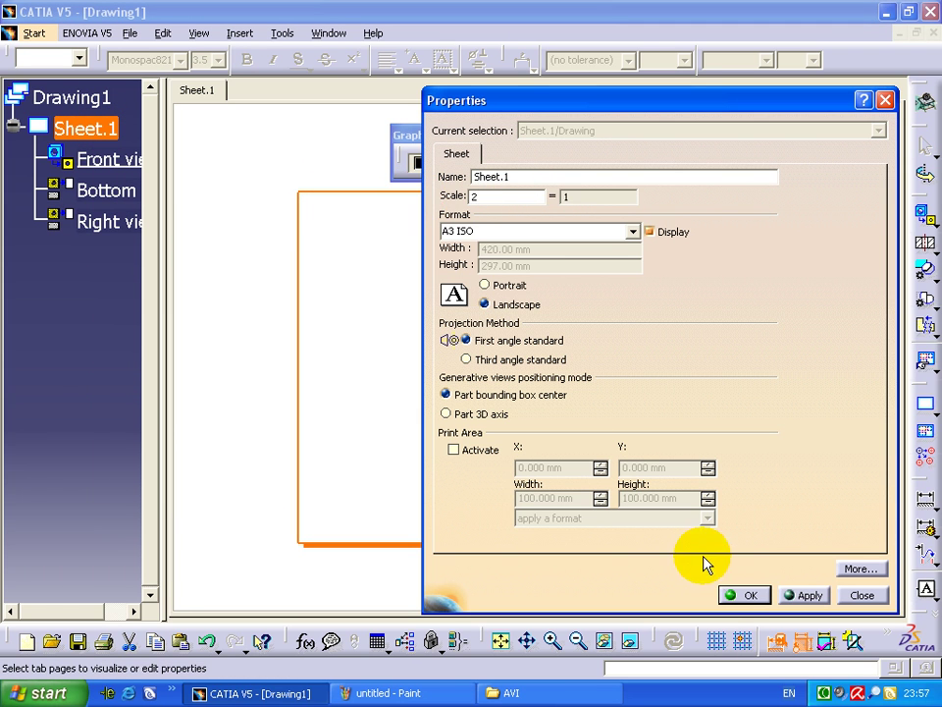
left_click(734, 597)
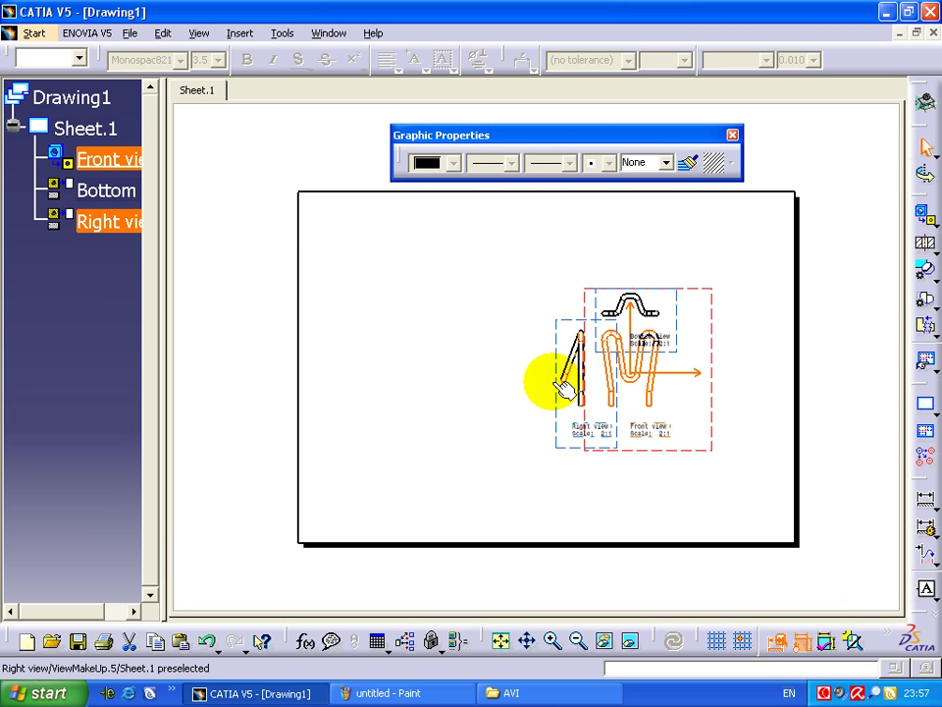
Move the Right view left of the Front view and the Bottom view above it
left_click_drag(538, 388, 454, 391)
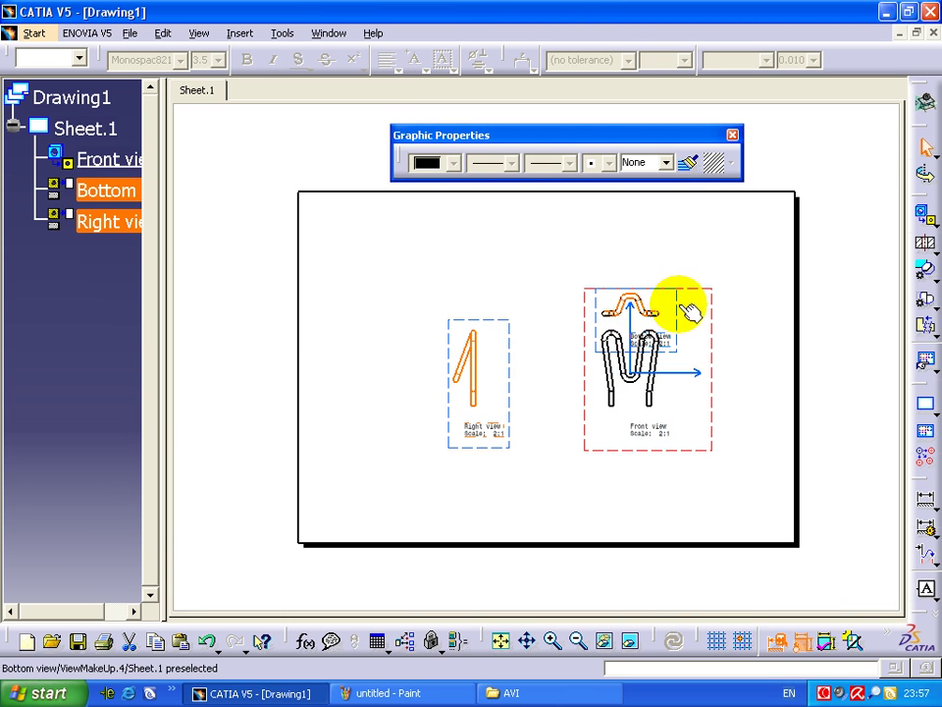
left_click_drag(683, 301, 672, 278)
mouse_move(694, 235)
middle_mouse_down()
mouse_move(613, 263)
mouse_move(633, 244)
middle_mouse_up()
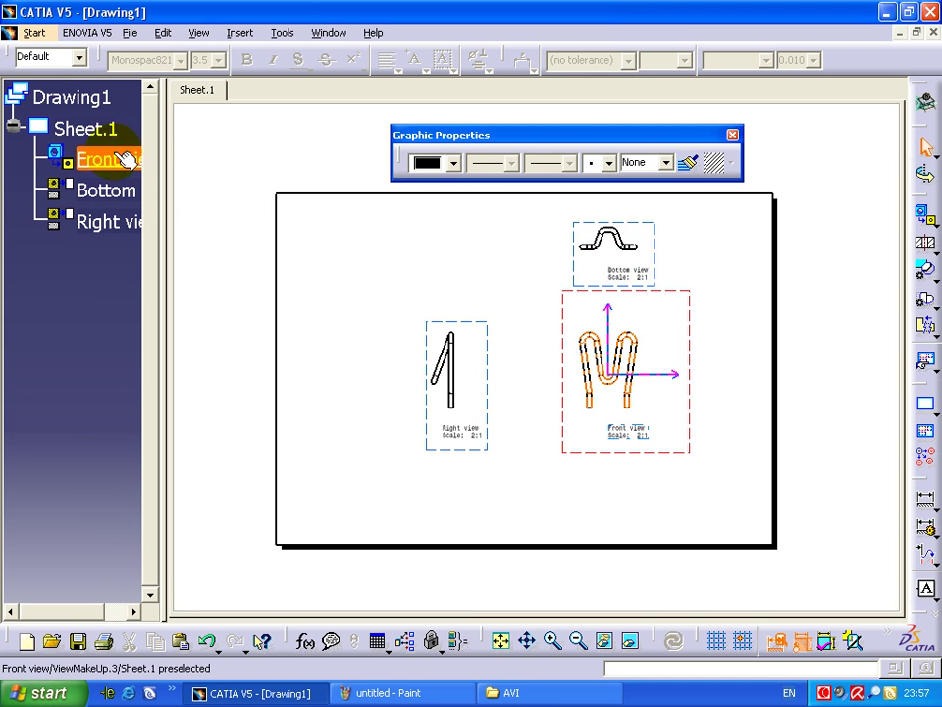
Insert the A3.CATDrawing sheet elements as a background view through Page Setup
left_click(136, 36)
left_click(147, 265)
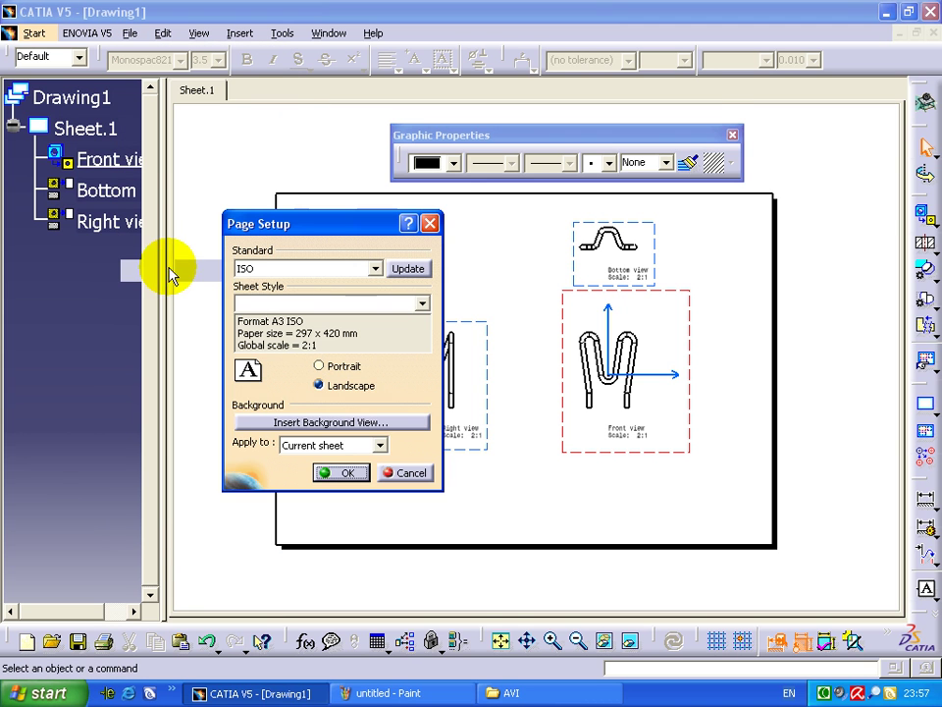
left_click(368, 423)
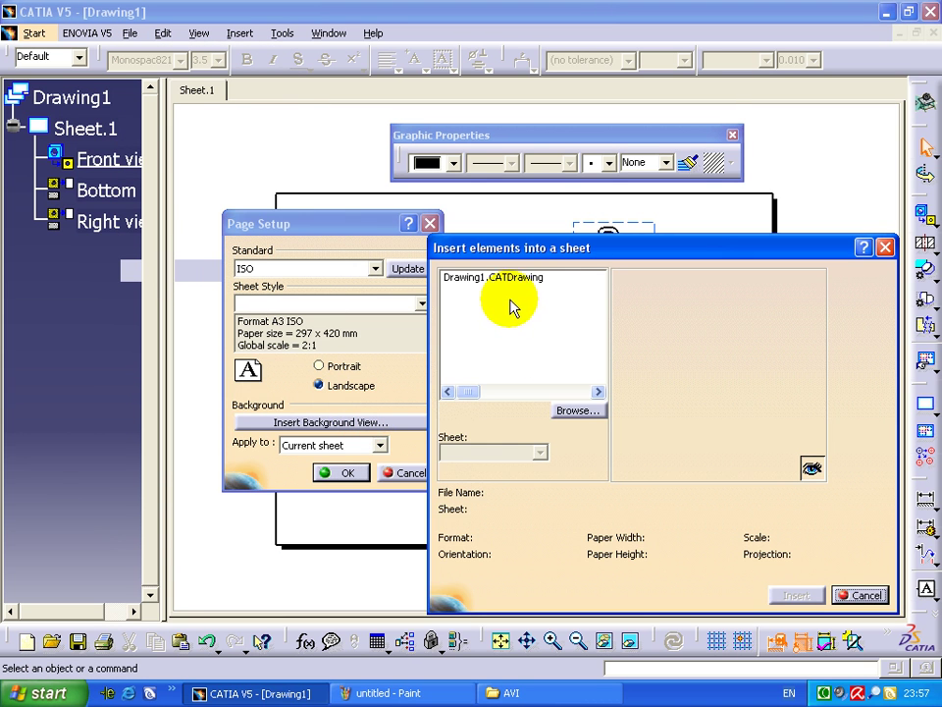
left_click(577, 411)
double_click(331, 328)
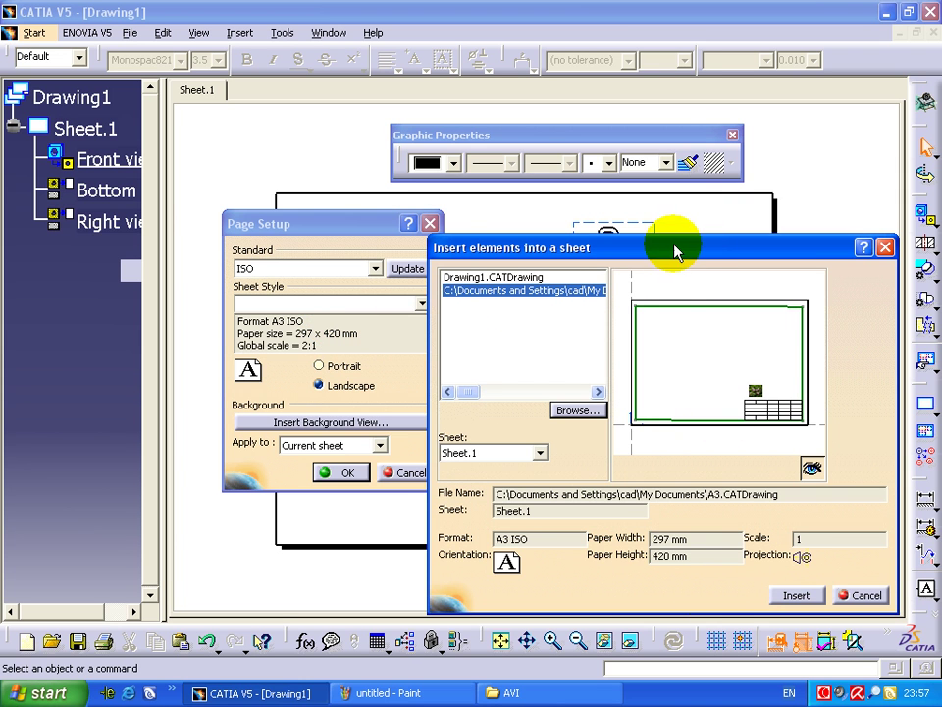
left_click_drag(678, 251, 467, 139)
left_click(584, 483)
Apply the A3 background to the current sheet only and confirm the page setup
left_click(378, 447)
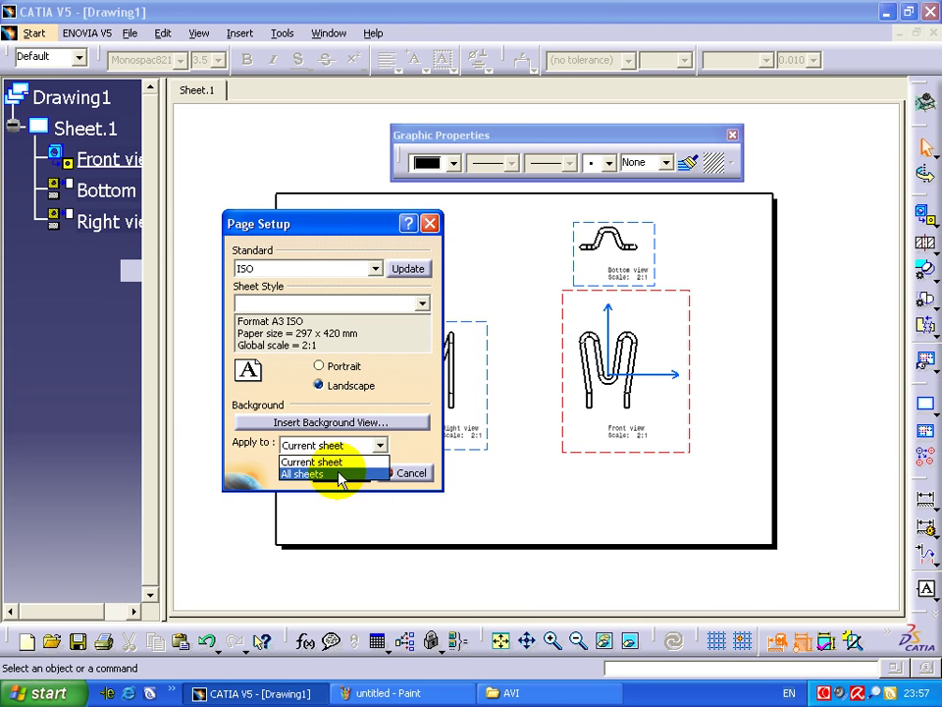
left_click(338, 475)
left_click(339, 446)
left_click(323, 461)
left_click(345, 473)
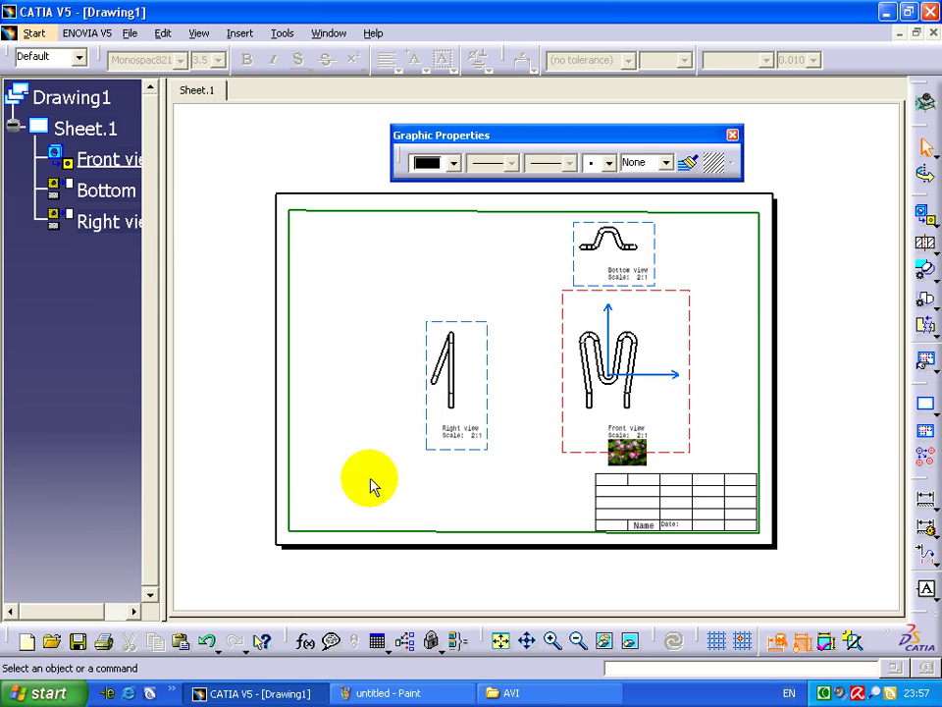
In the sheet background, edit the title block table cells, then exit table editing
mouse_move(387, 518)
middle_mouse_down()
mouse_move(421, 403)
mouse_move(471, 508)
mouse_move(550, 499)
mouse_move(546, 264)
middle_mouse_up()
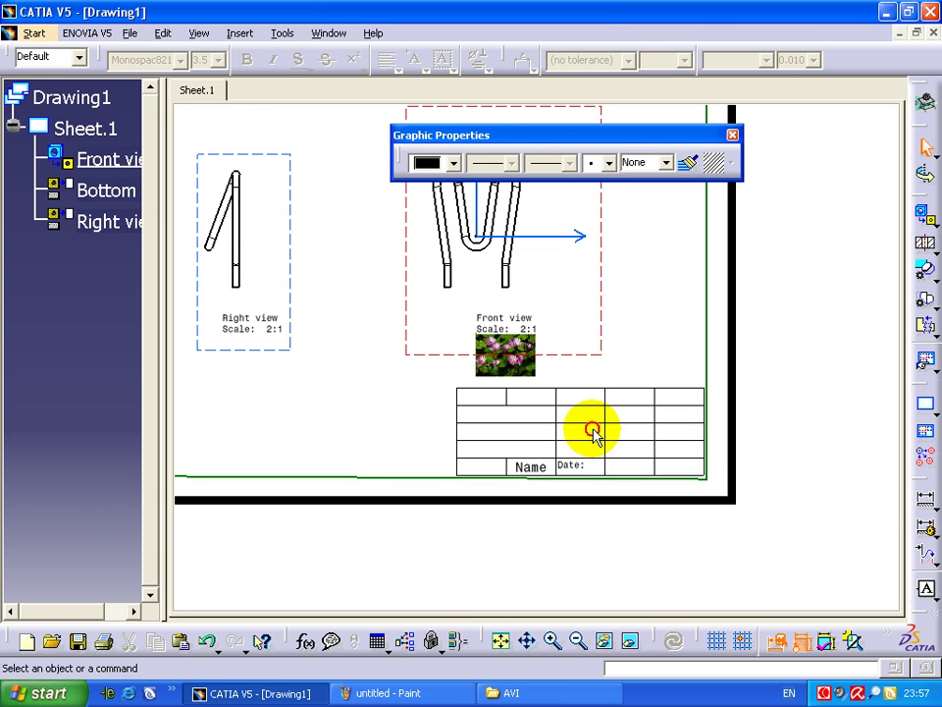
mouse_move(627, 465)
middle_mouse_down()
mouse_move(625, 312)
mouse_move(625, 330)
middle_mouse_up()
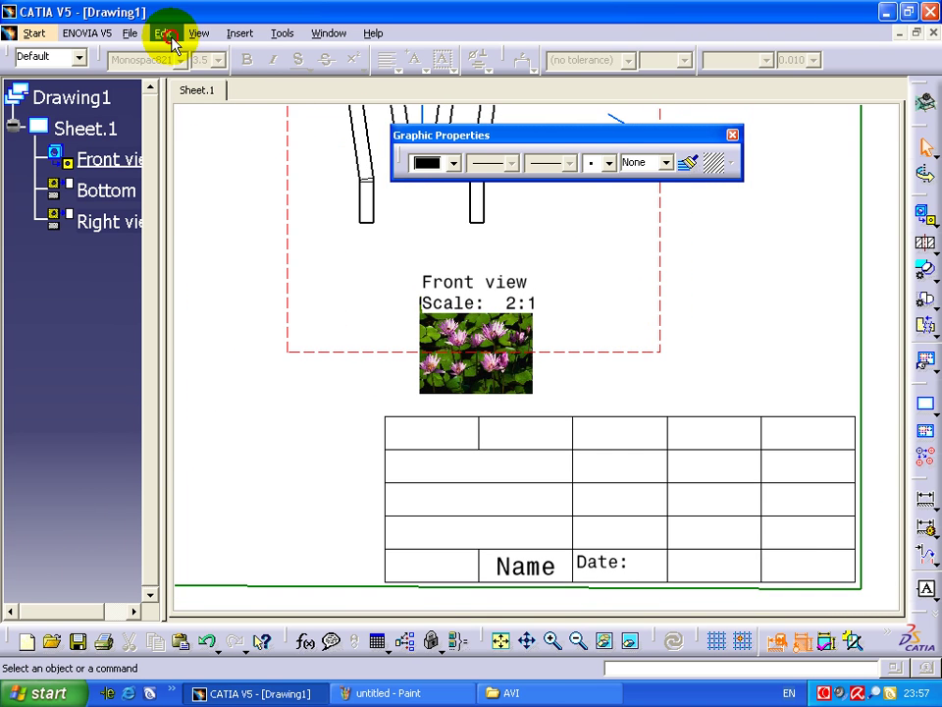
left_click(163, 34)
left_click(190, 510)
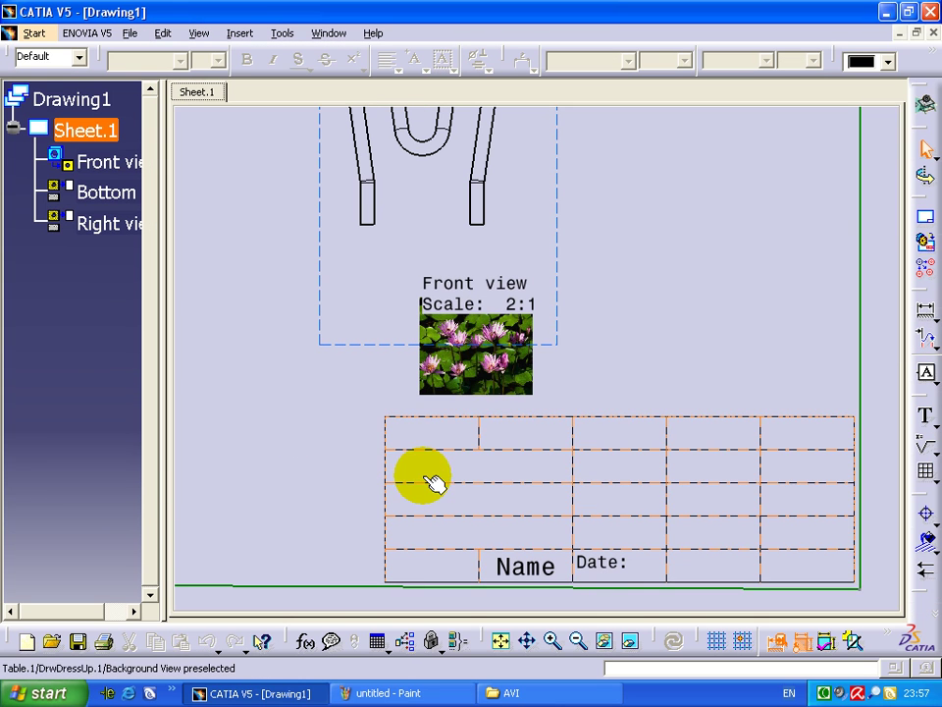
left_click(430, 466)
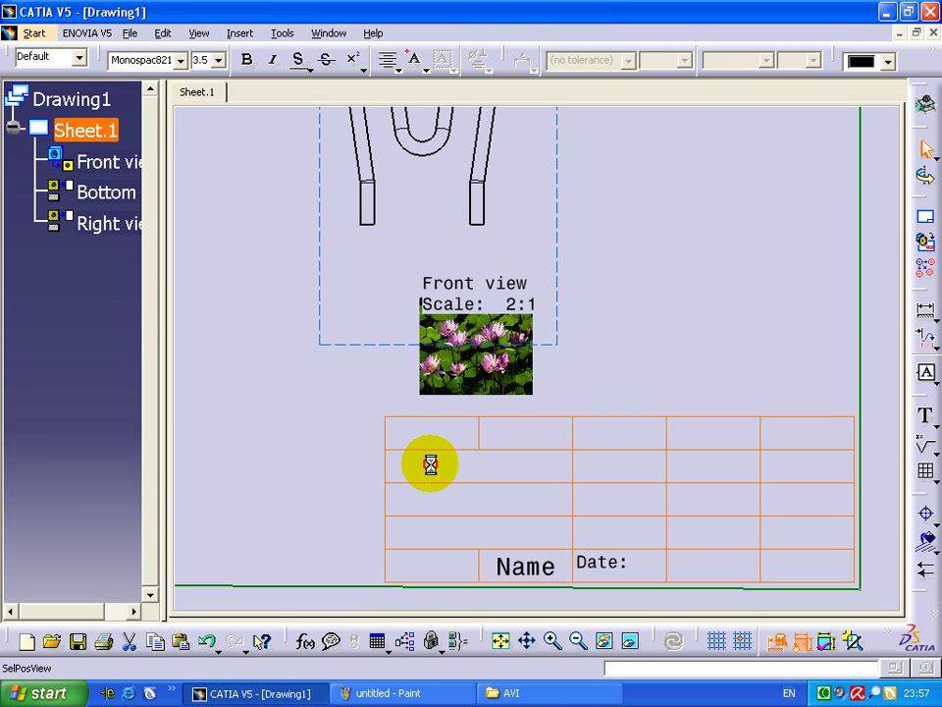
double_click(420, 447)
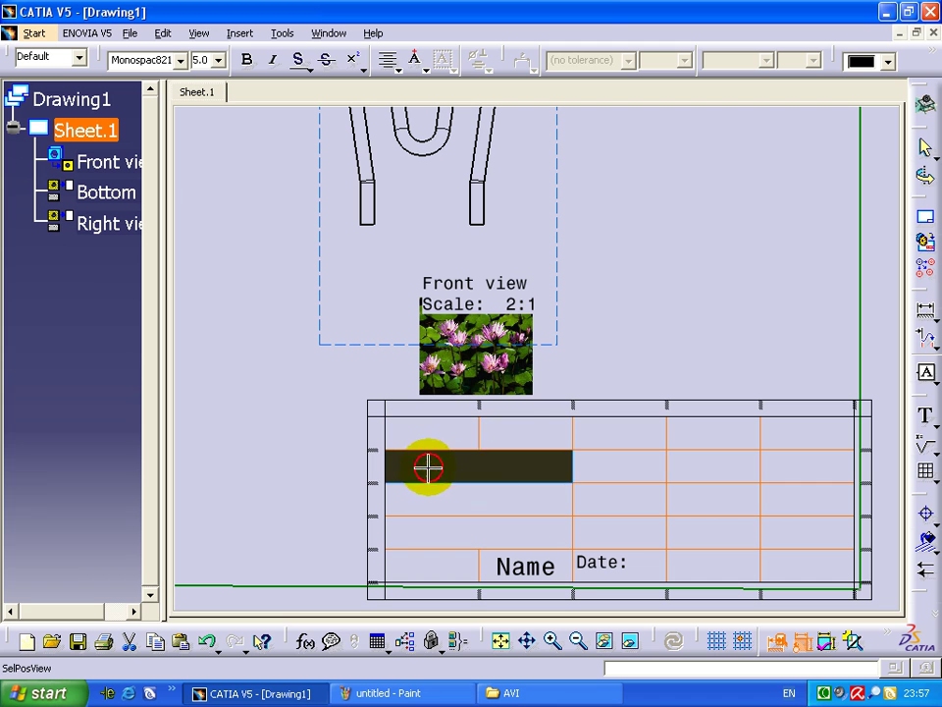
left_click_drag(502, 477, 475, 470)
left_click(461, 377)
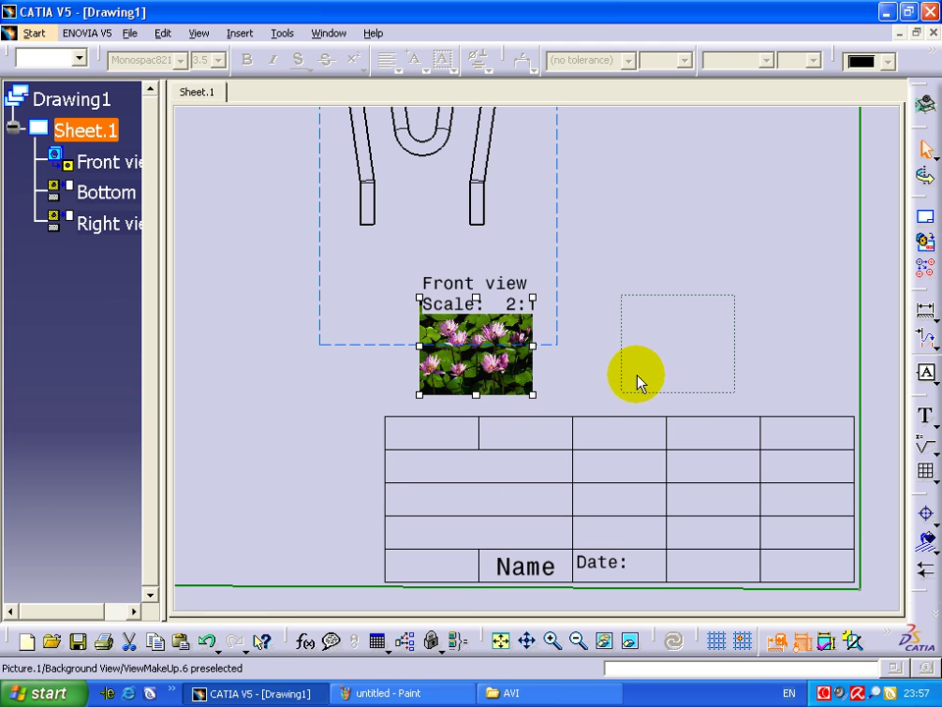
Place the flower picture above the title block and zoom out to the whole sheet
left_click_drag(655, 385, 656, 384)
left_click(564, 333)
mouse_move(563, 333)
middle_mouse_down()
mouse_move(554, 385)
mouse_move(585, 486)
mouse_move(580, 465)
mouse_move(403, 383)
mouse_move(420, 429)
middle_mouse_up()
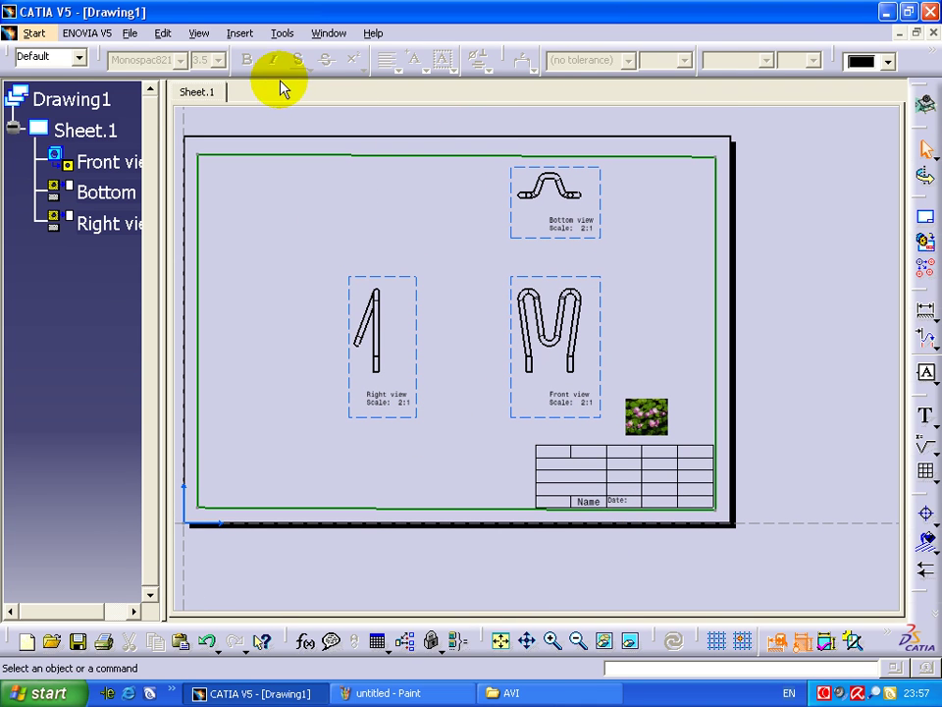
Close Drawing1 without saving its changes, then close the ex4 part
left_click(130, 33)
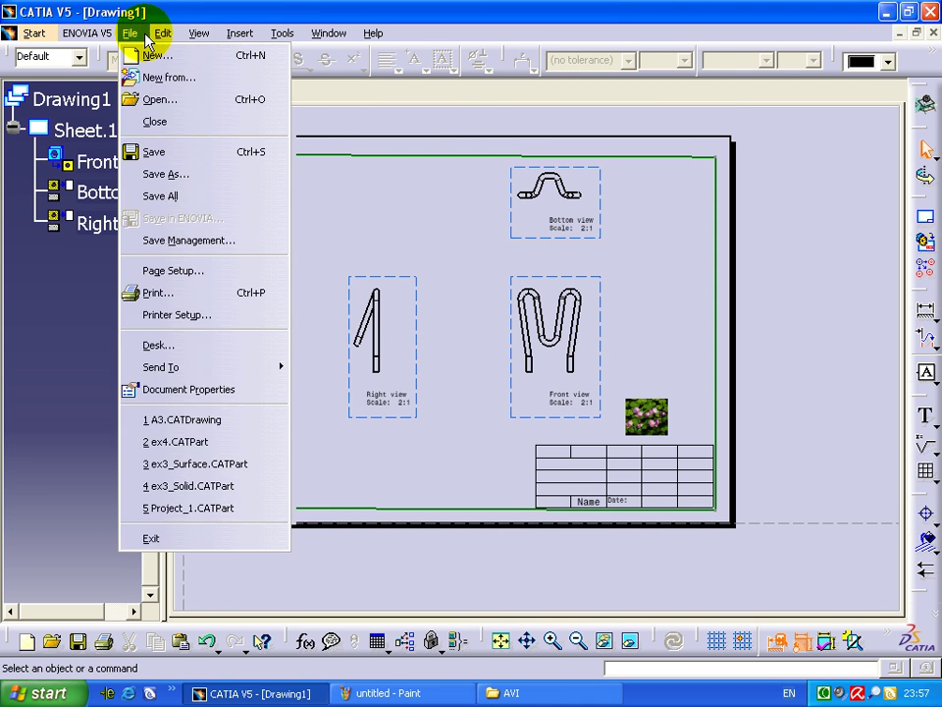
left_click(933, 33)
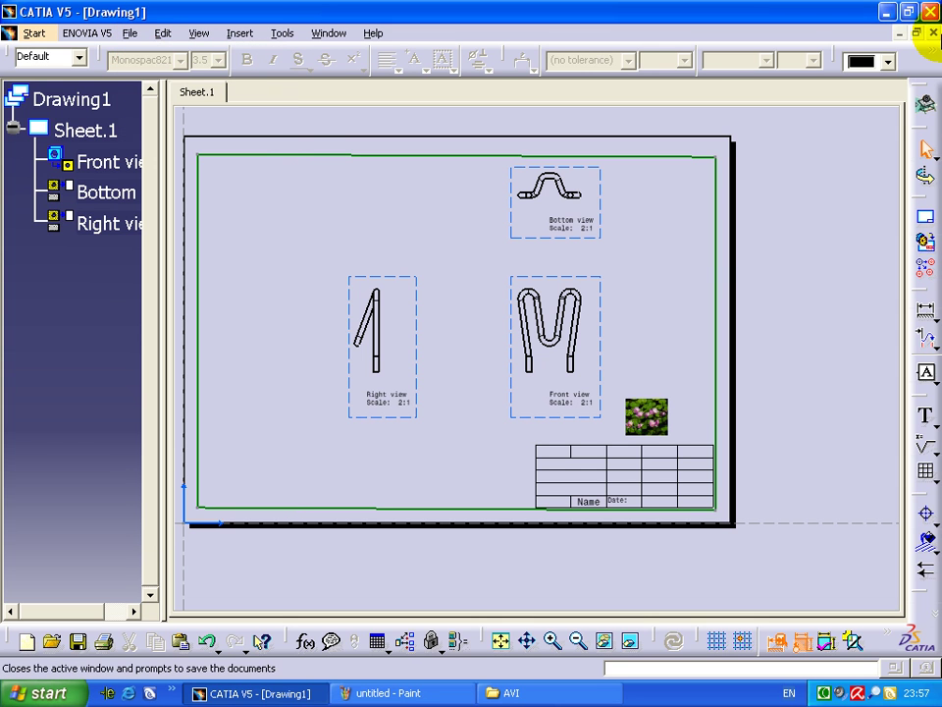
left_click(935, 34)
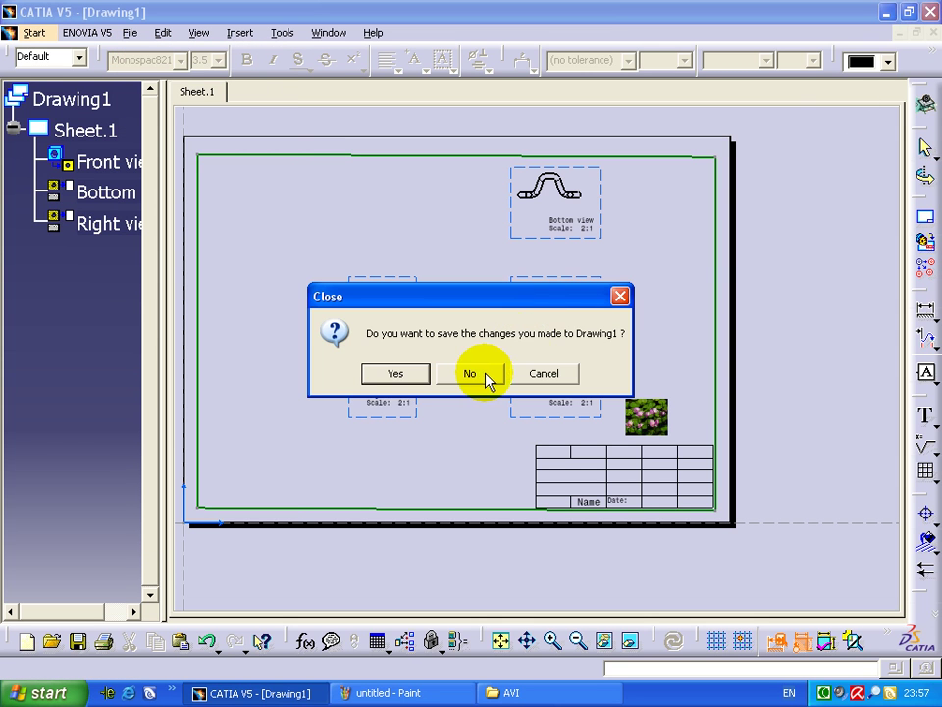
left_click(479, 372)
left_click(606, 186)
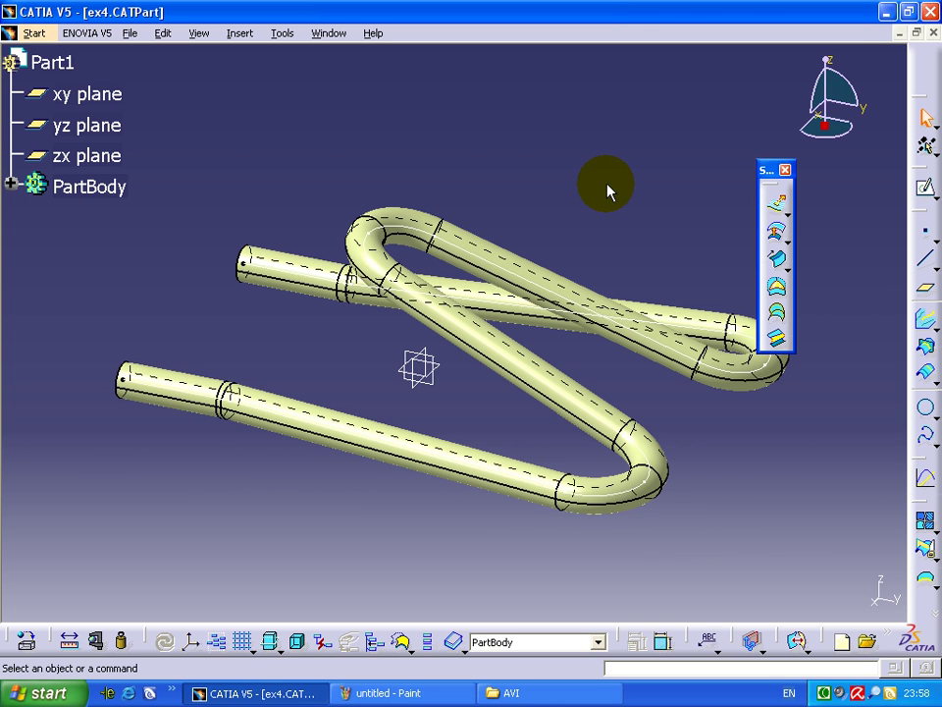
left_click(931, 32)
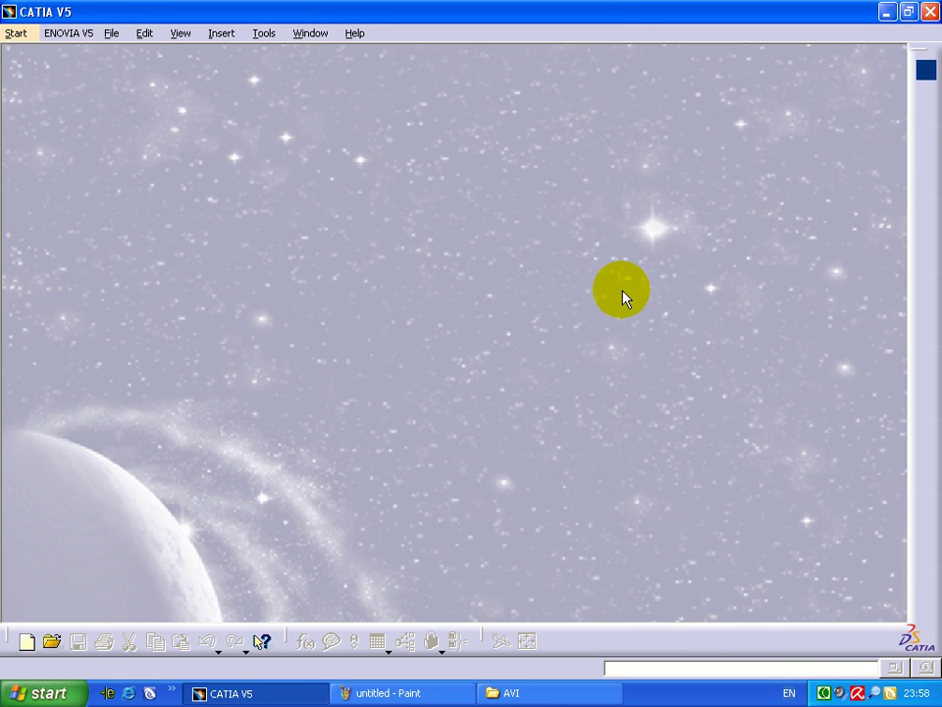
Create a new Part Design part named ex8
left_click(112, 39)
left_click(118, 56)
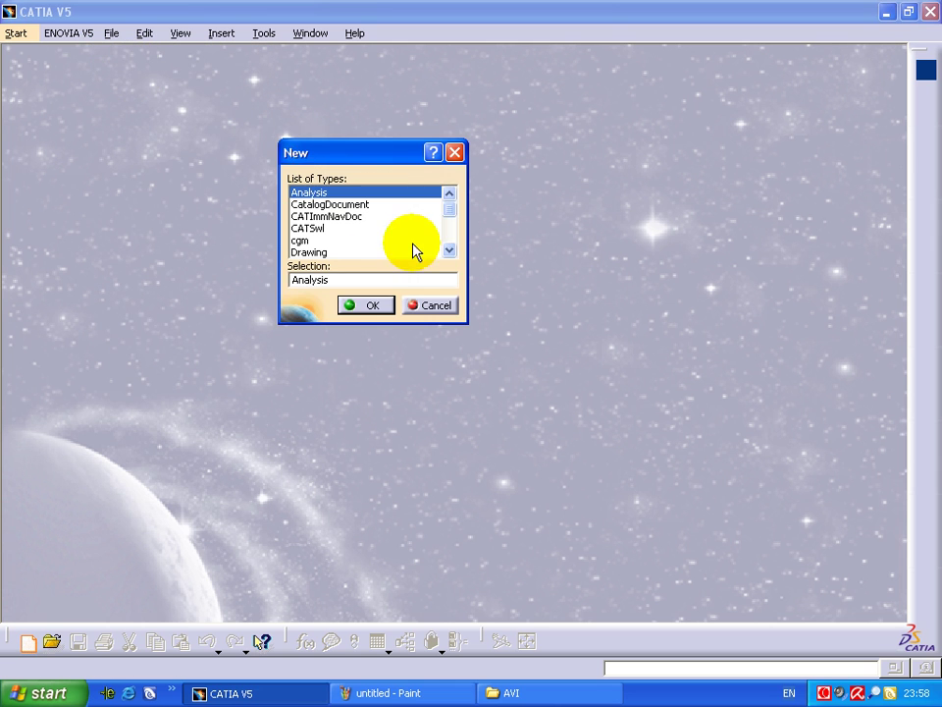
left_click(430, 305)
left_click(16, 32)
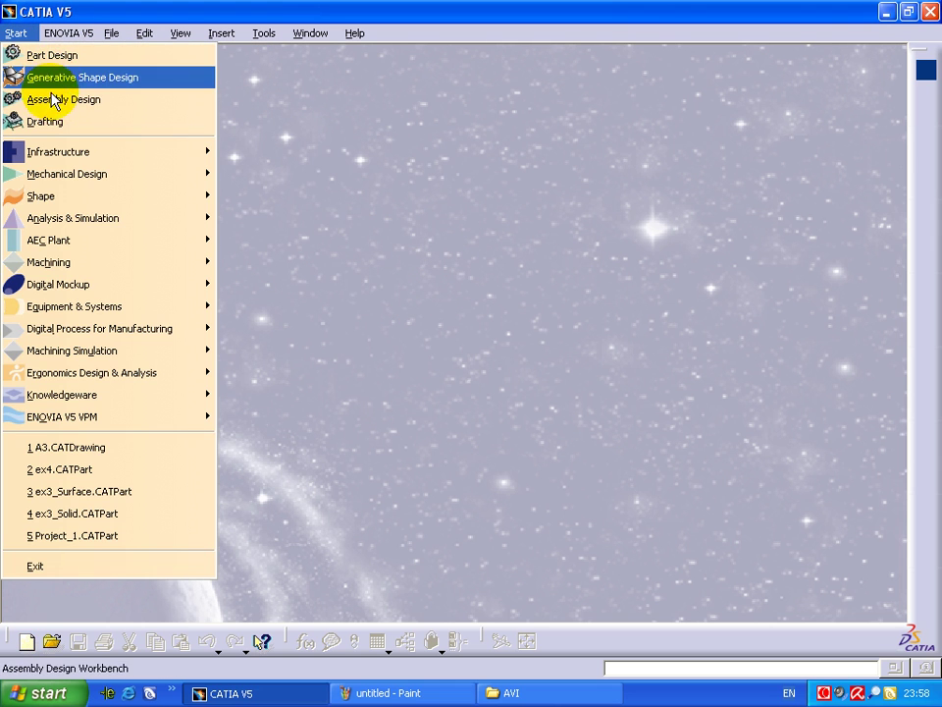
left_click(47, 56)
type("ex8")
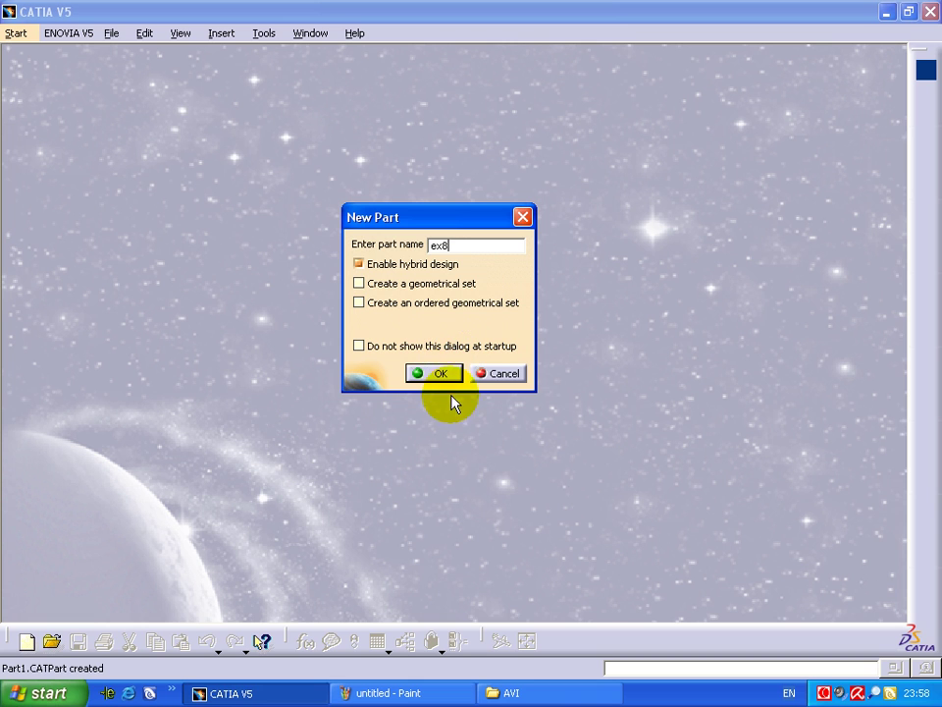
left_click(440, 374)
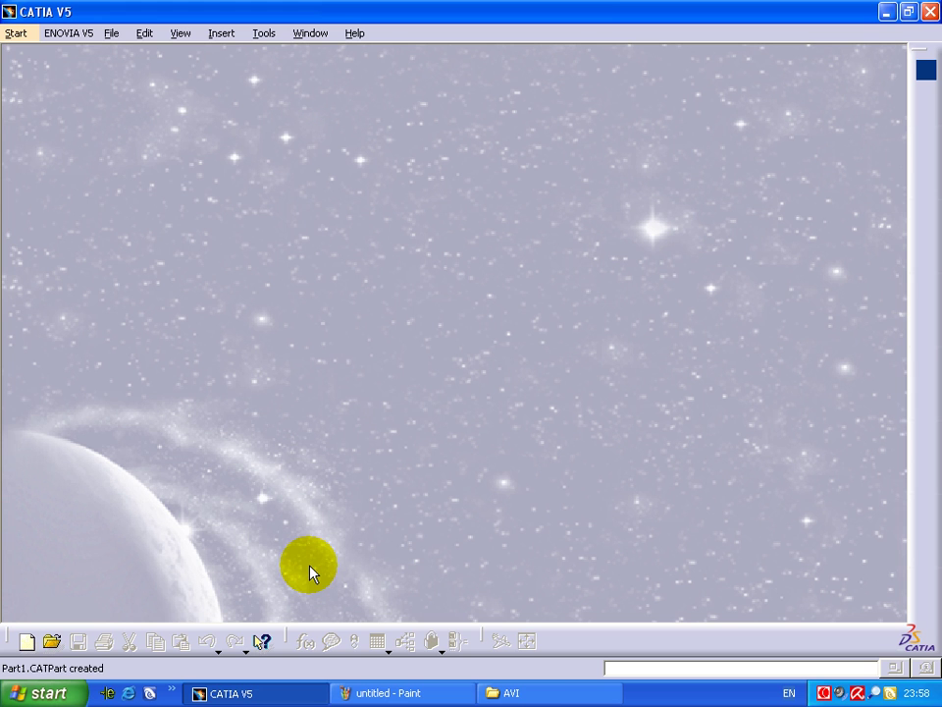
left_click(16, 32)
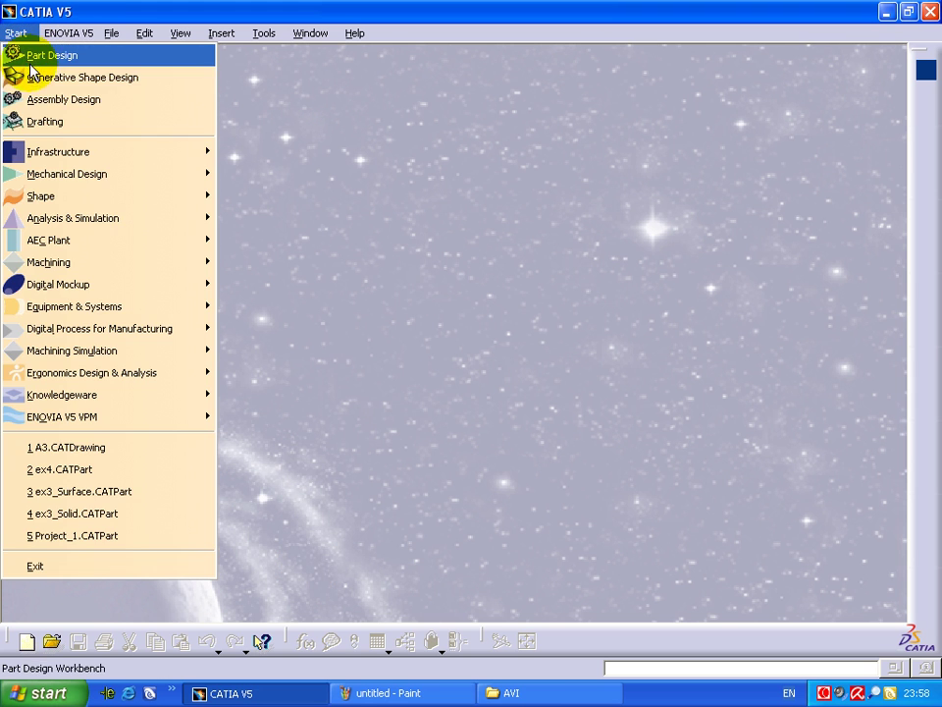
left_click(24, 52)
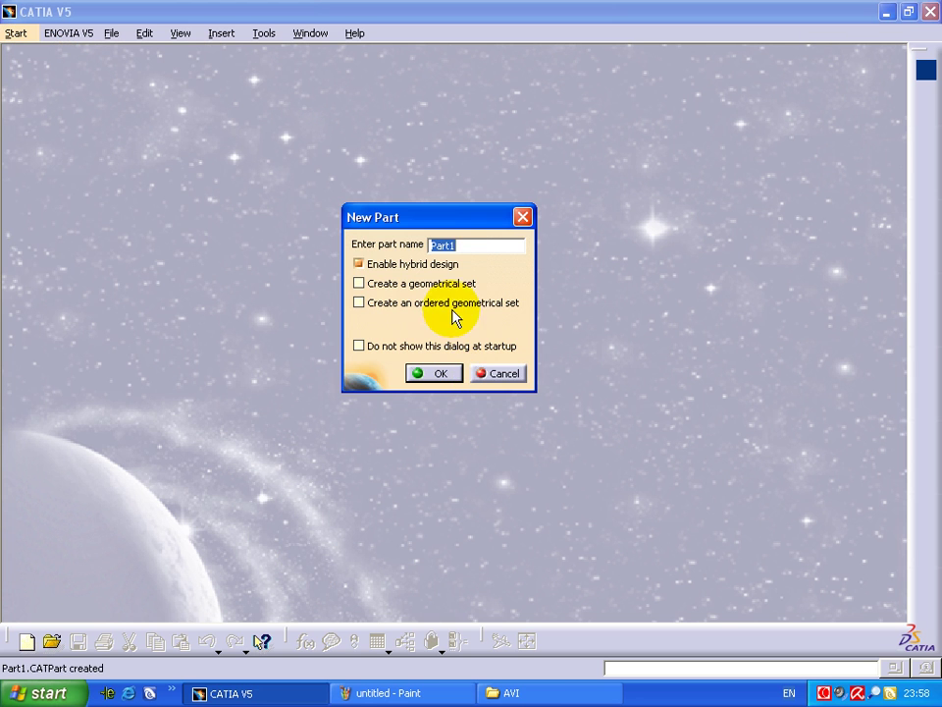
left_click(461, 250)
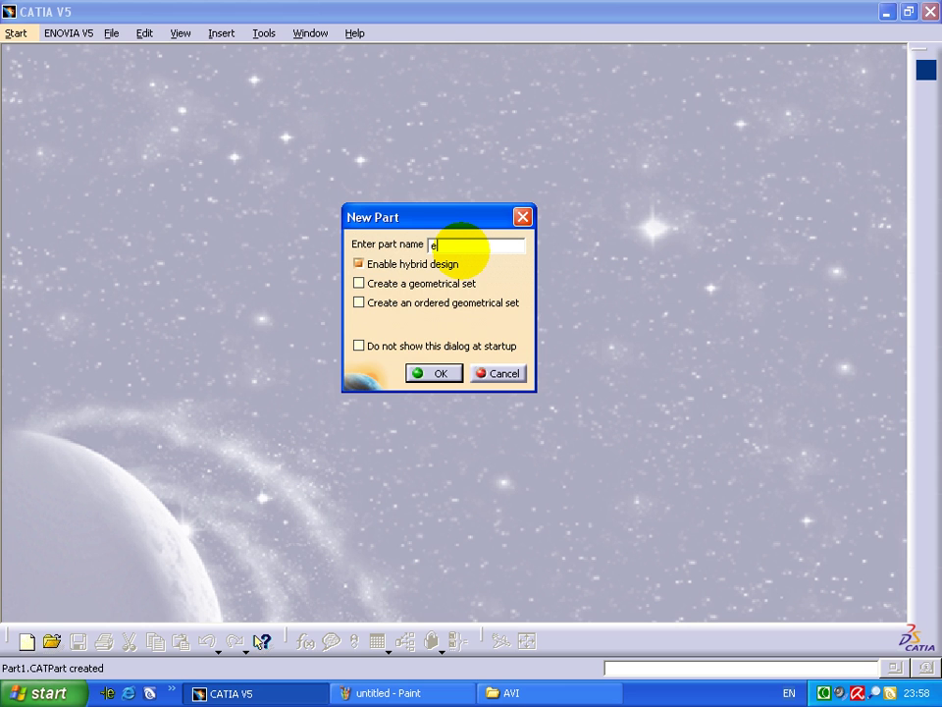
left_click(444, 371)
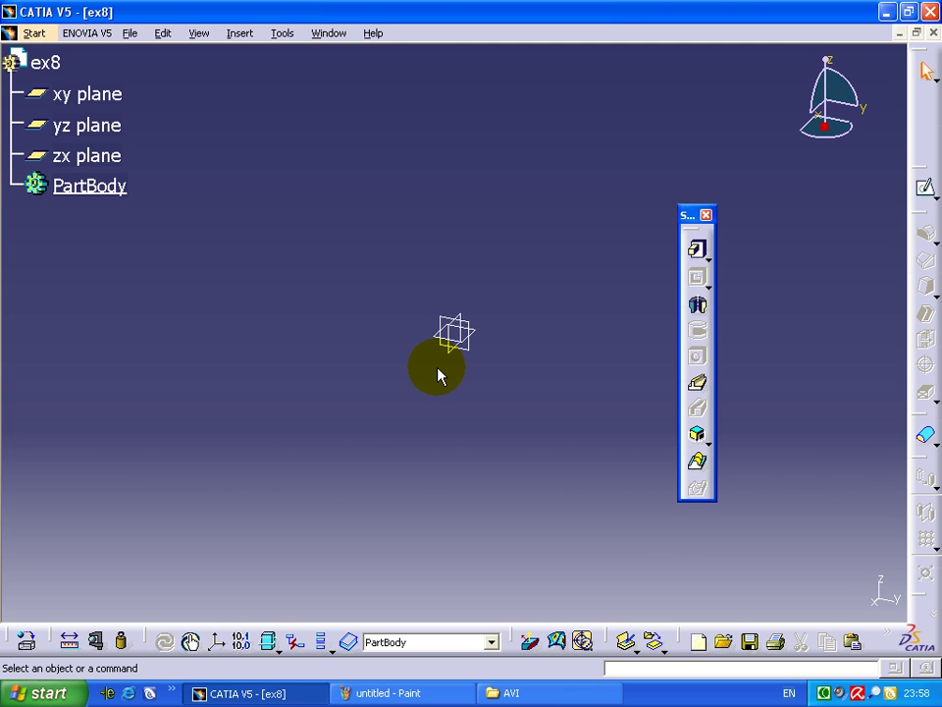
On the xy plane, sketch a half notched profile and mirror it about the horizontal axis
left_click(64, 95)
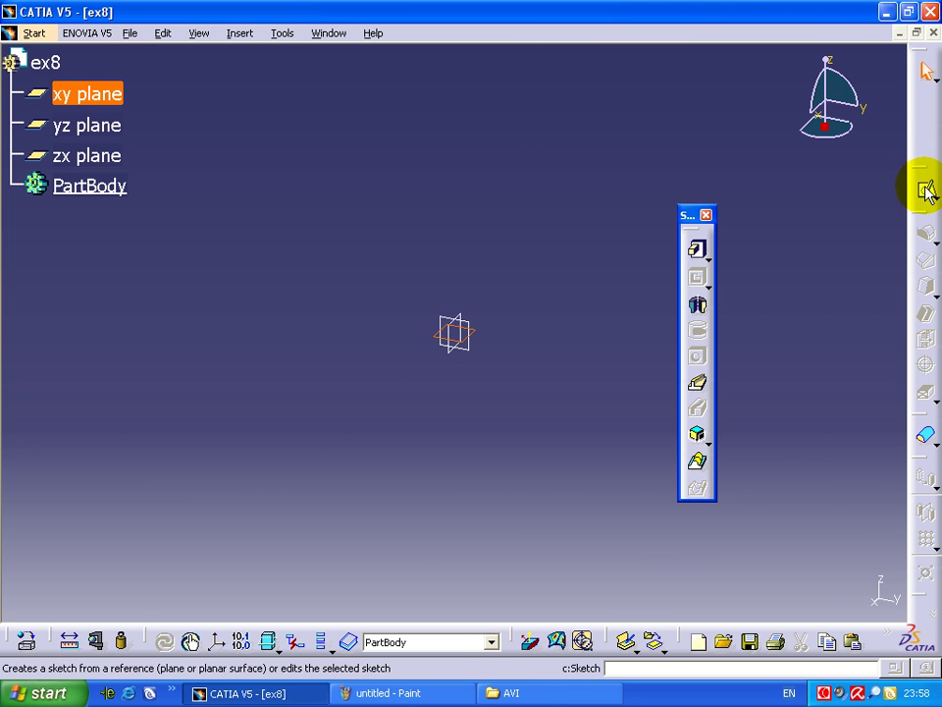
left_click(926, 186)
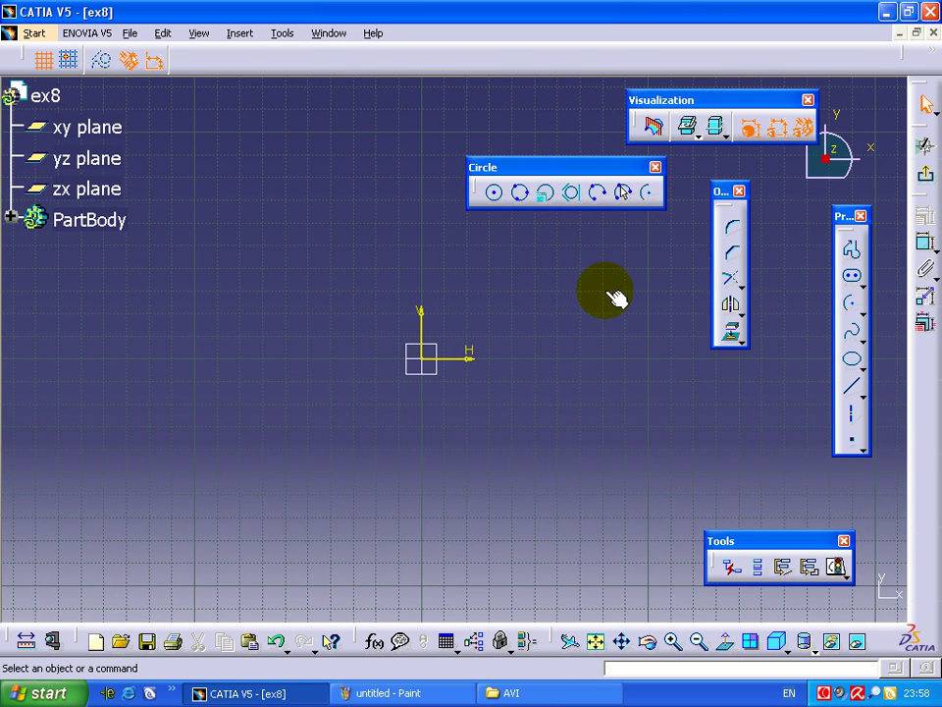
left_click(852, 248)
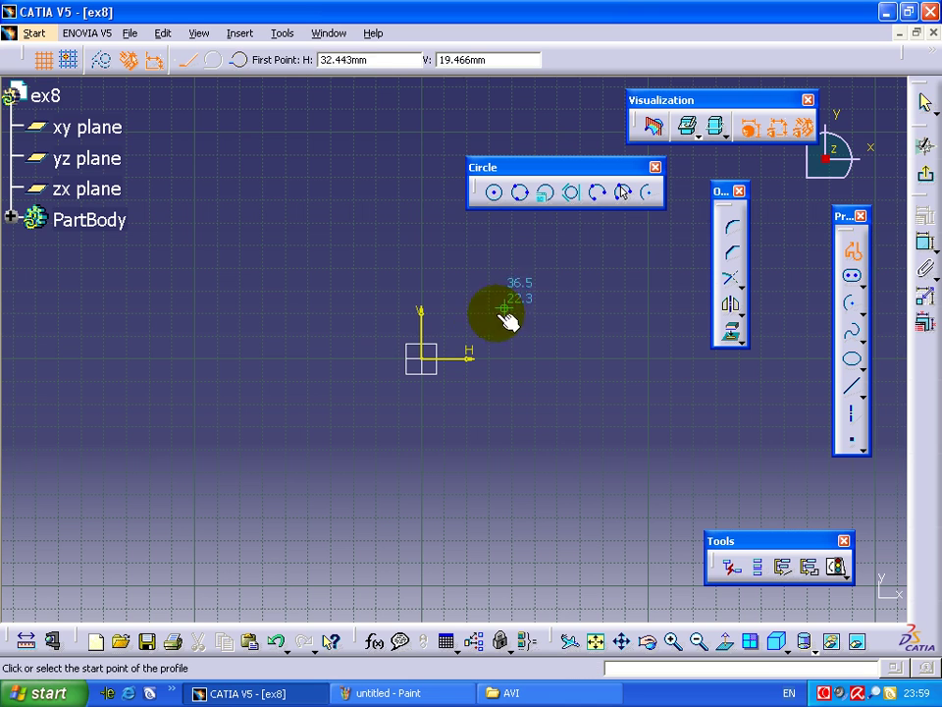
left_click(425, 361)
left_click(421, 257)
left_click(277, 258)
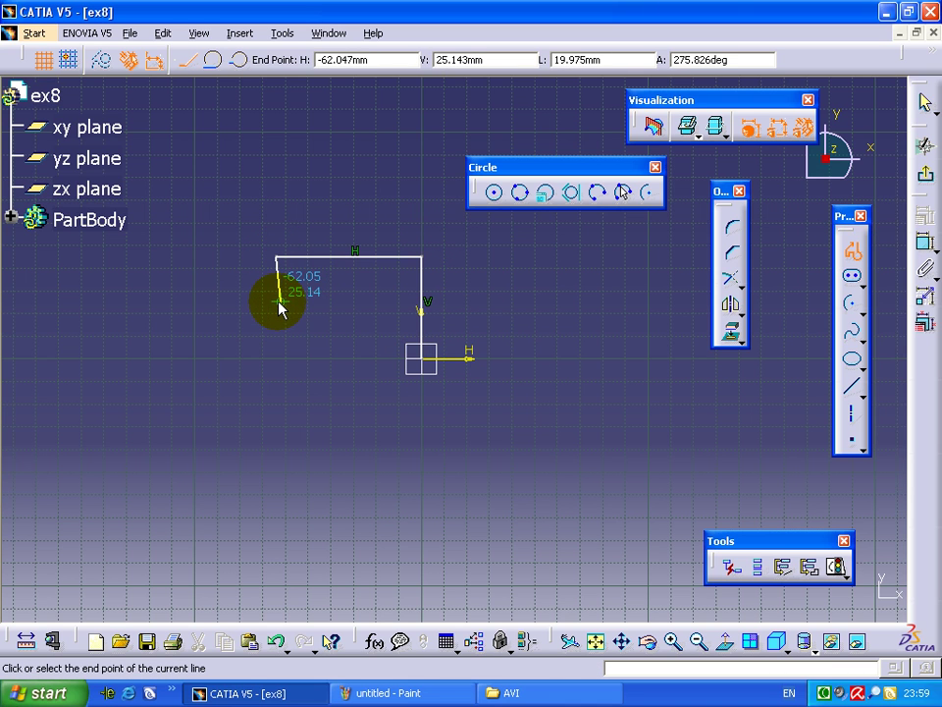
left_click(276, 299)
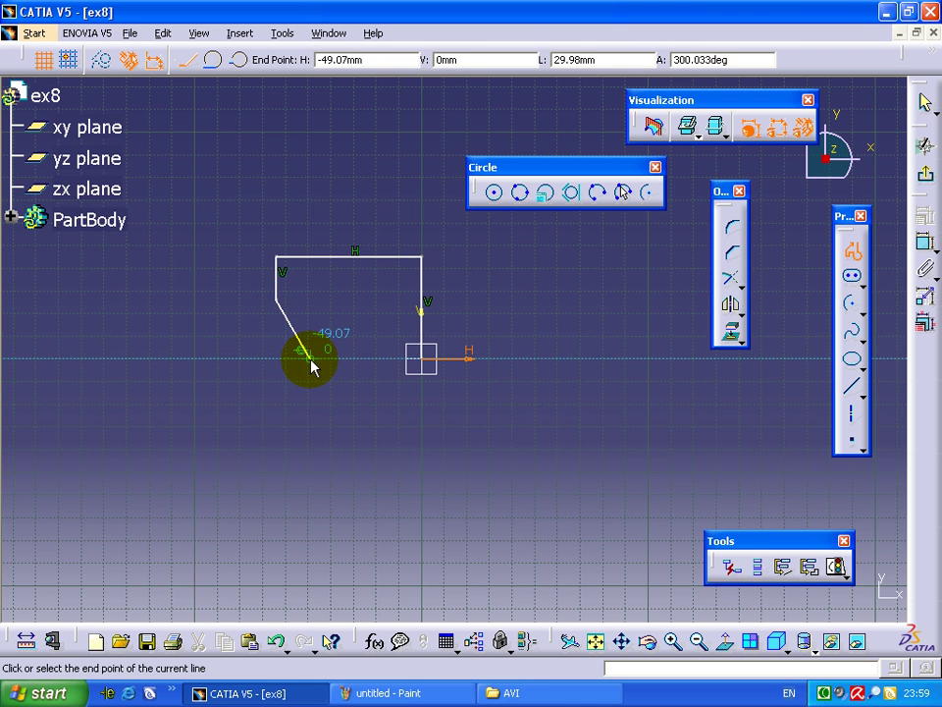
left_click(310, 356)
left_click(732, 305)
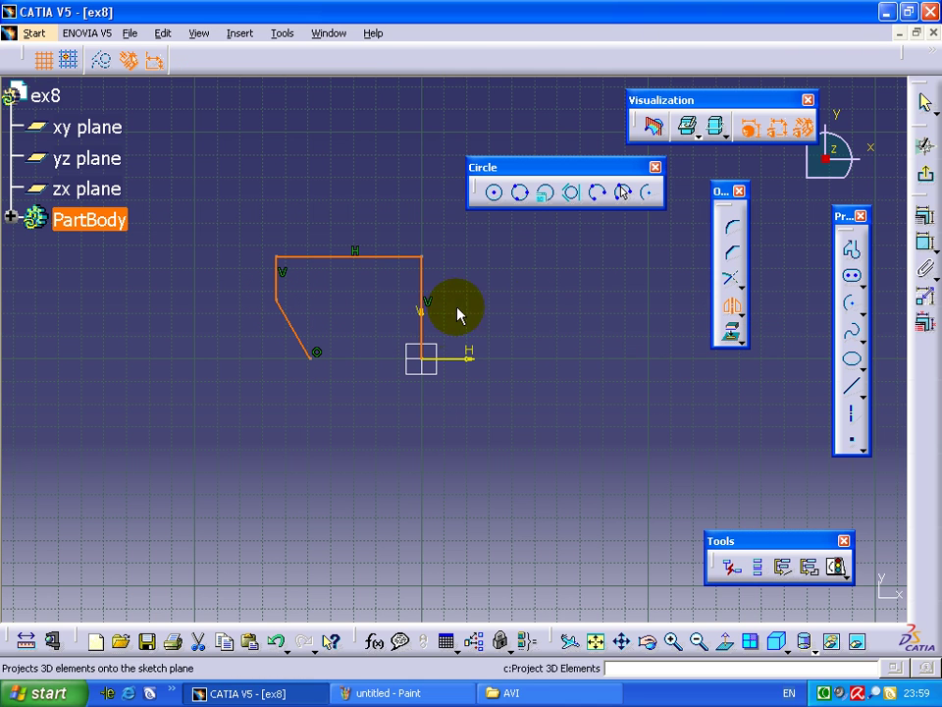
left_click(526, 305)
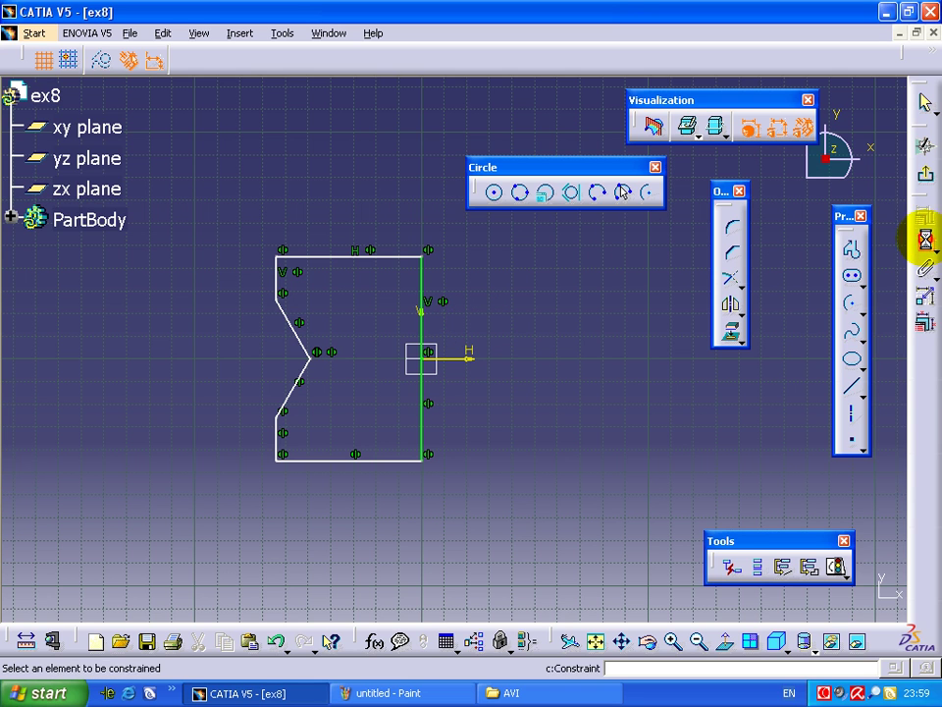
Dimension the outline: 90.03 height, 64.075 width, 119.933° angle, and 15.005 offset
left_click(407, 257)
left_click(404, 458)
left_click(513, 383)
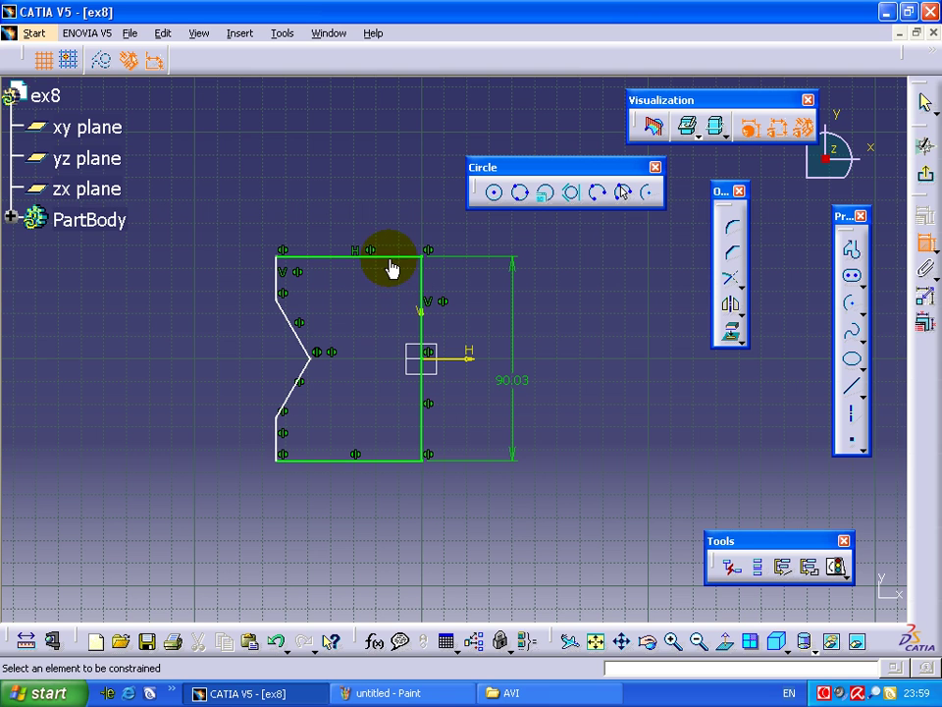
left_click(392, 263)
left_click(381, 213)
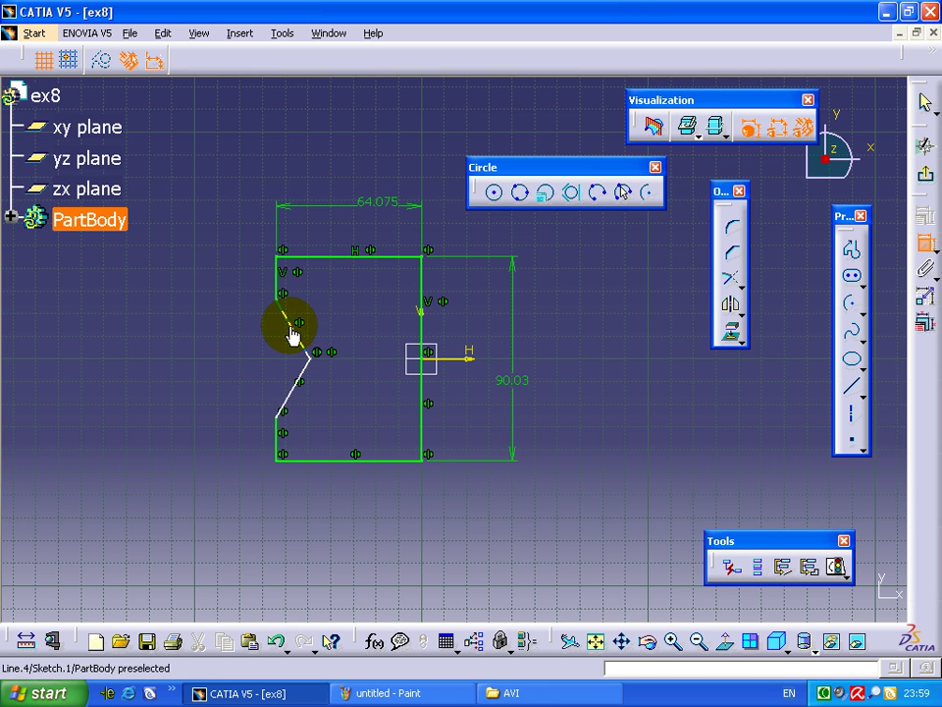
left_click(294, 329)
left_click(298, 382)
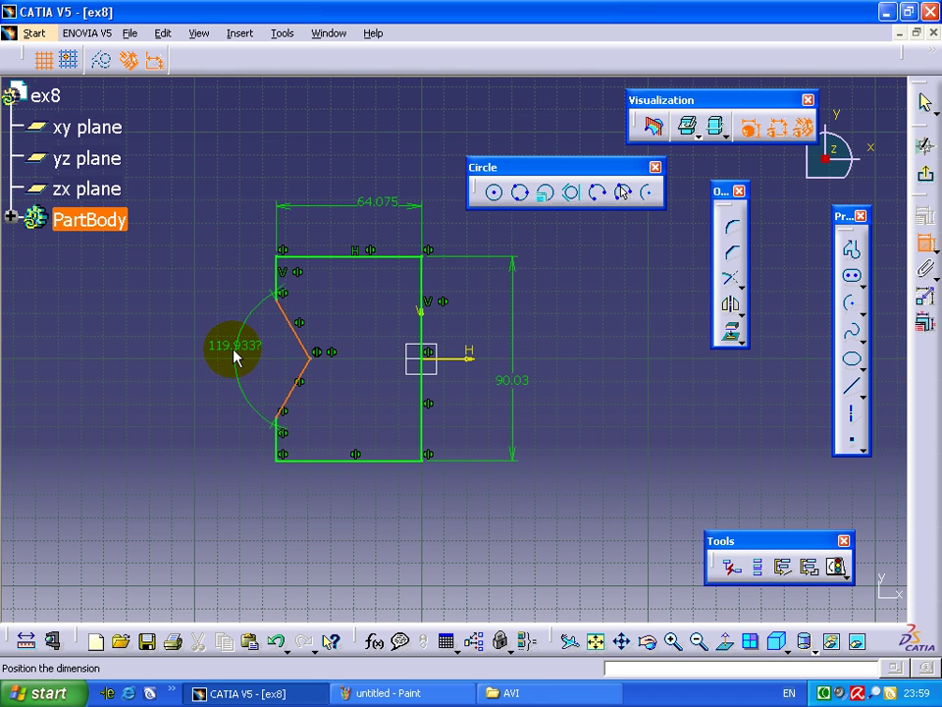
left_click(219, 354)
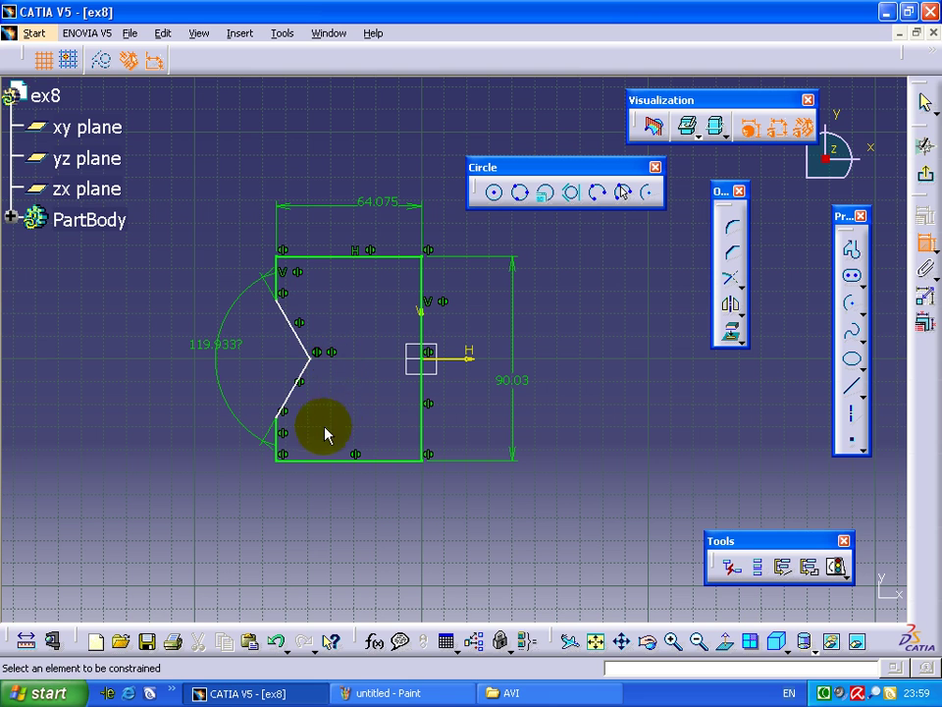
left_click(311, 361)
left_click(283, 297)
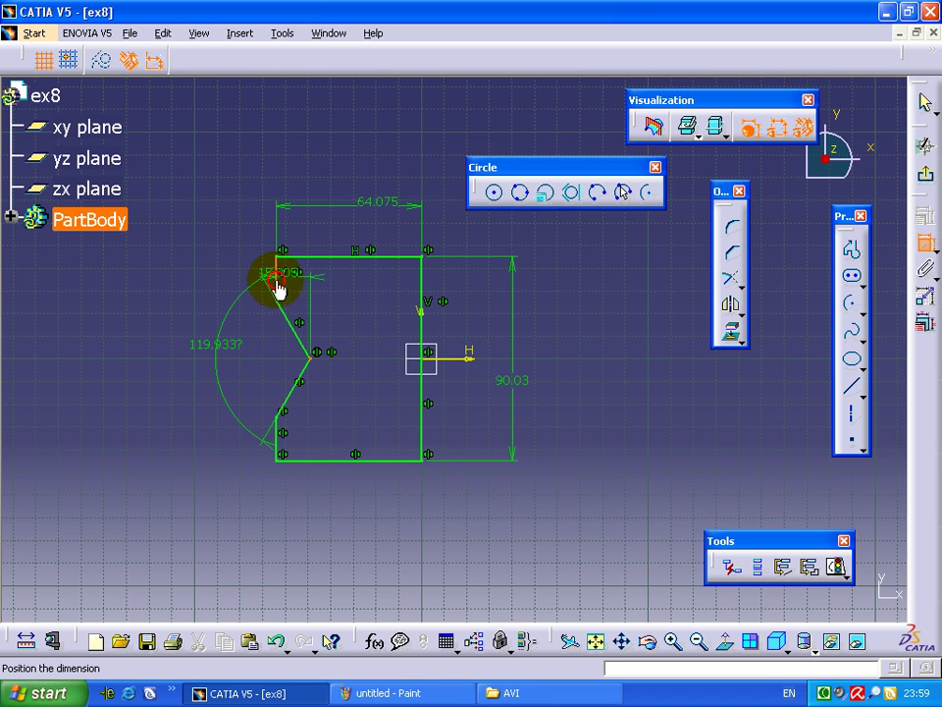
left_click(344, 165)
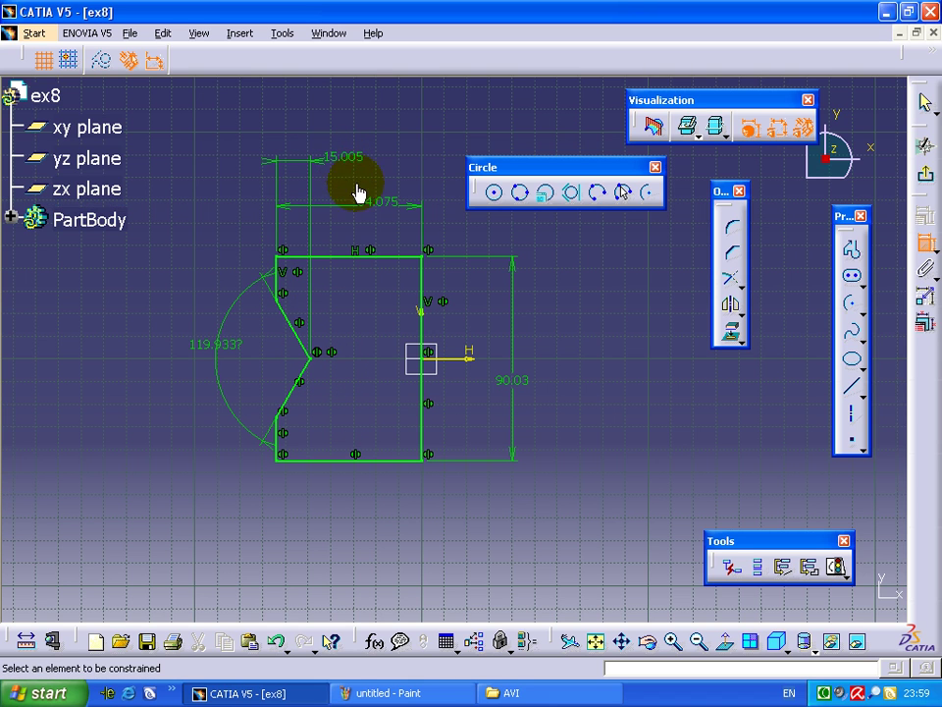
left_click(923, 320)
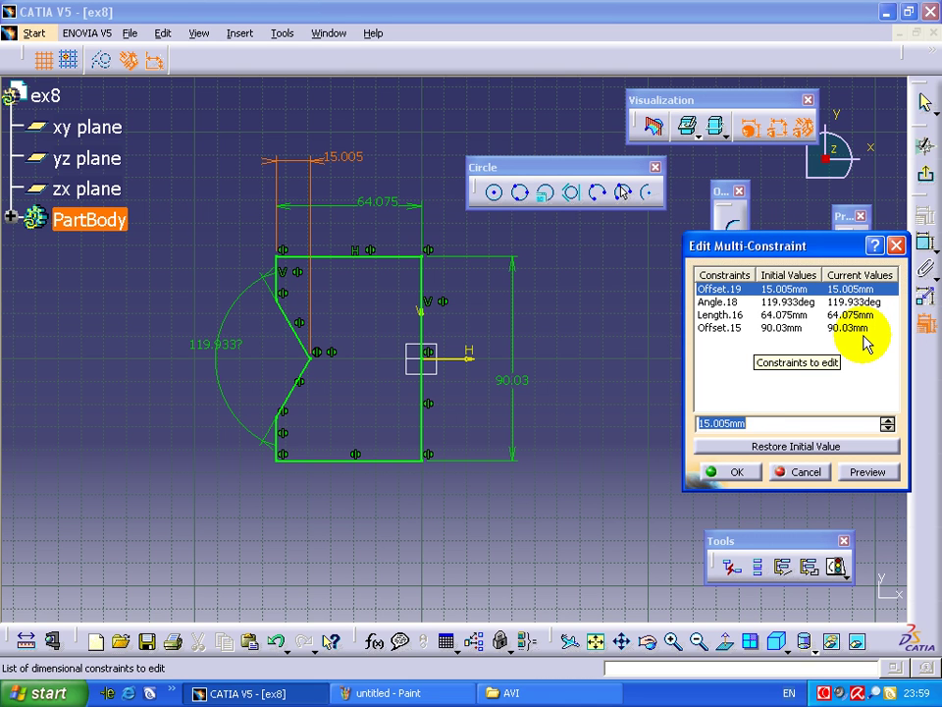
Change the sketch constraints to 175 mm, 90°, 300 mm and 475 mm
left_click(810, 302)
type("90")
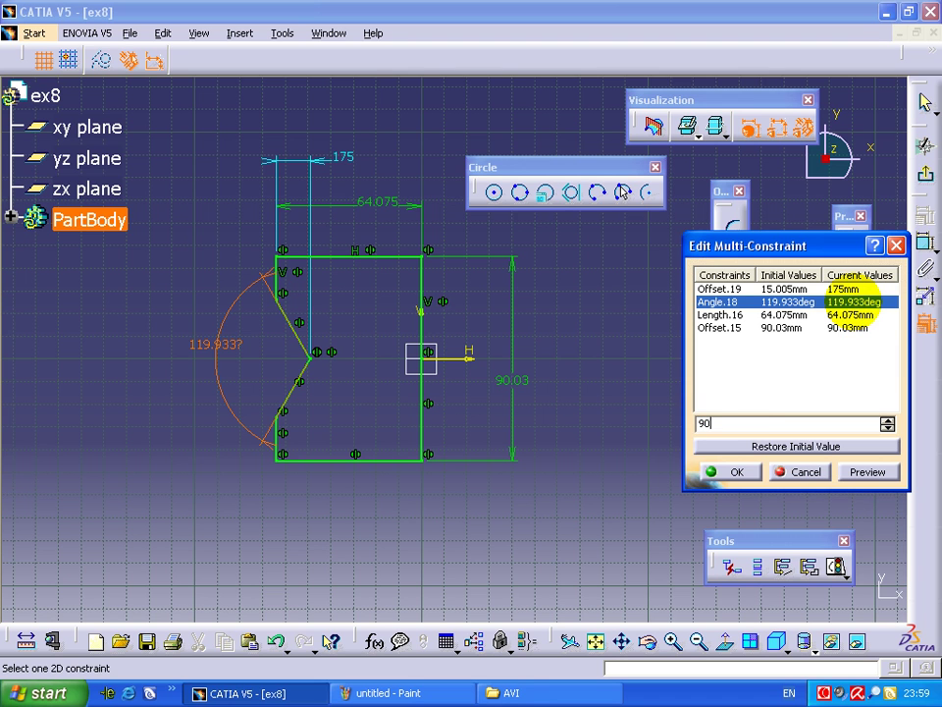
left_click(806, 315)
type("300")
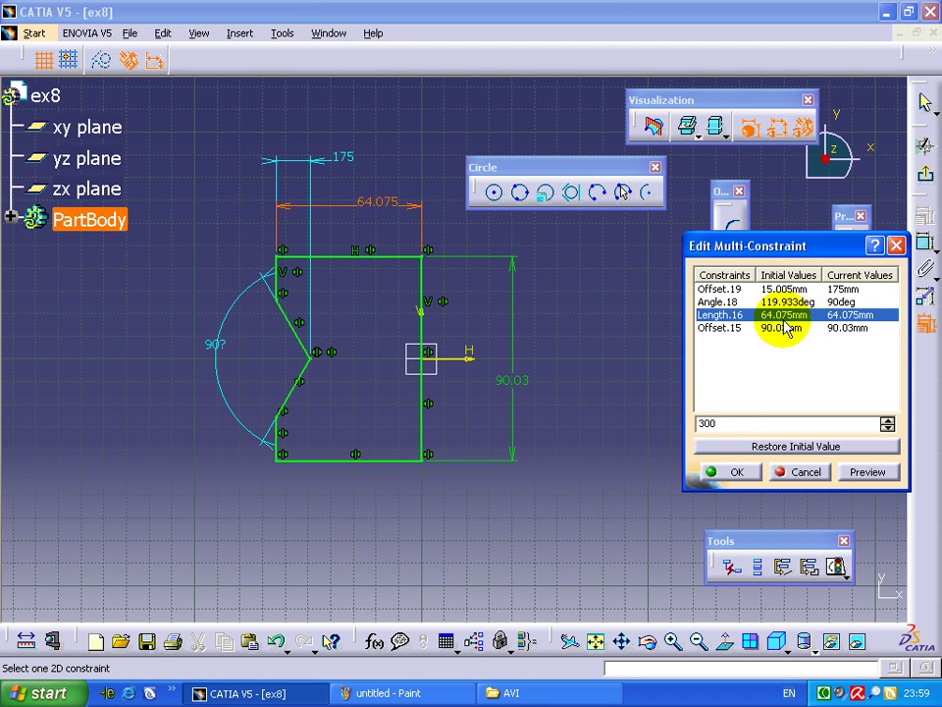
left_click(782, 327)
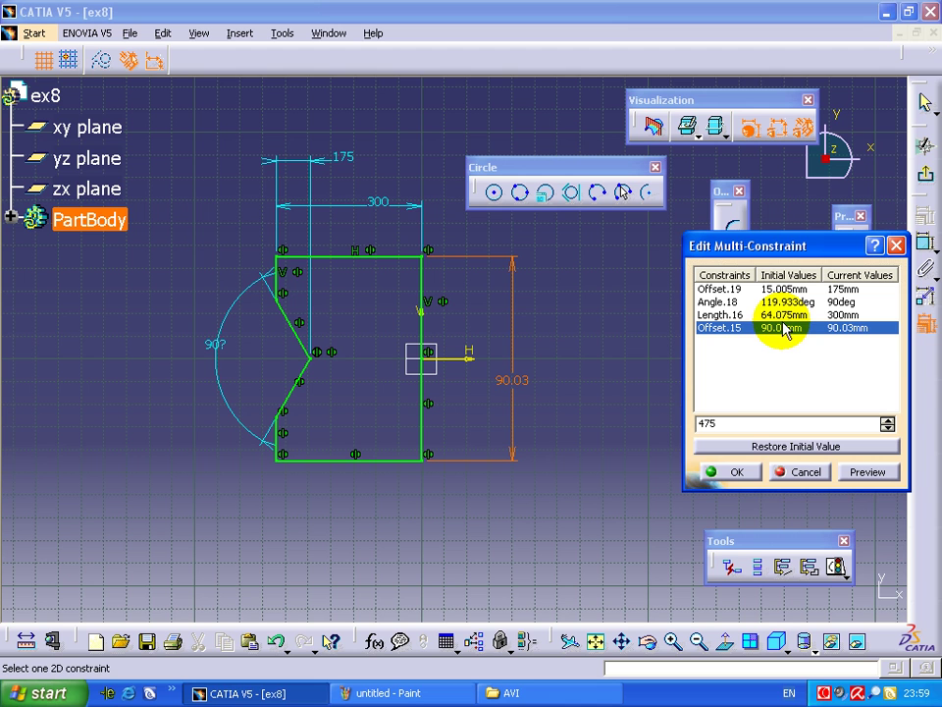
left_click(738, 473)
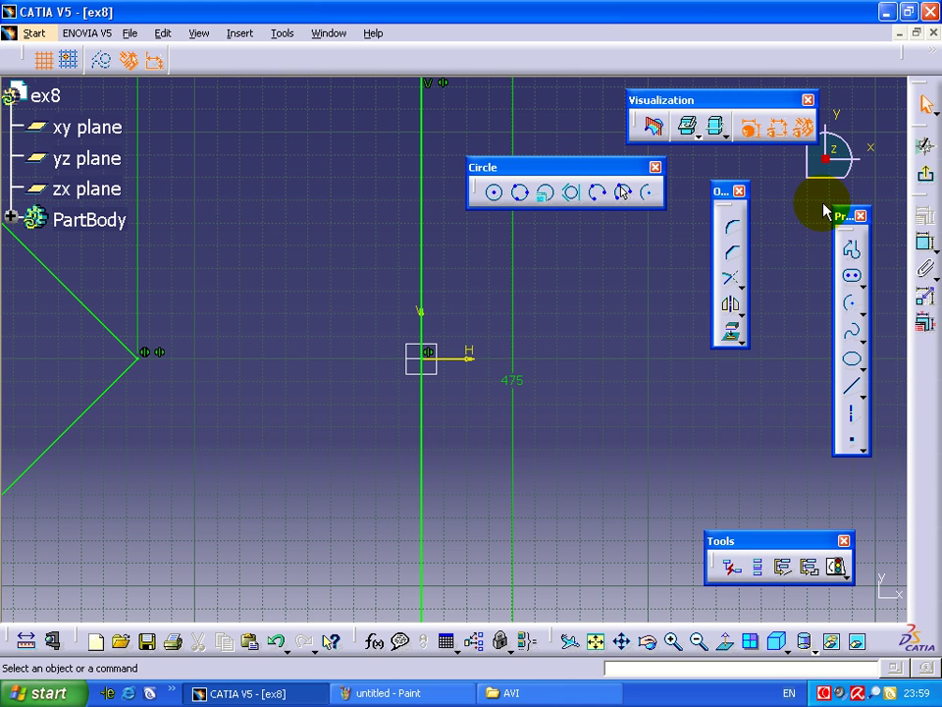
Fit the sketch, move 175 and 300 above, 90° left and 475 right
left_click(597, 643)
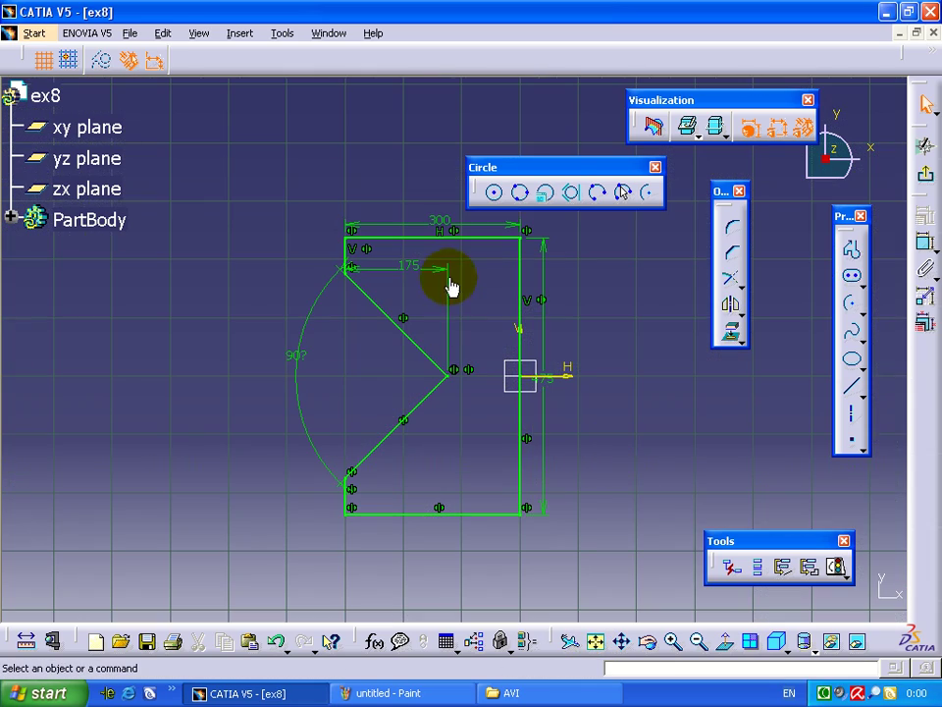
left_click(420, 271)
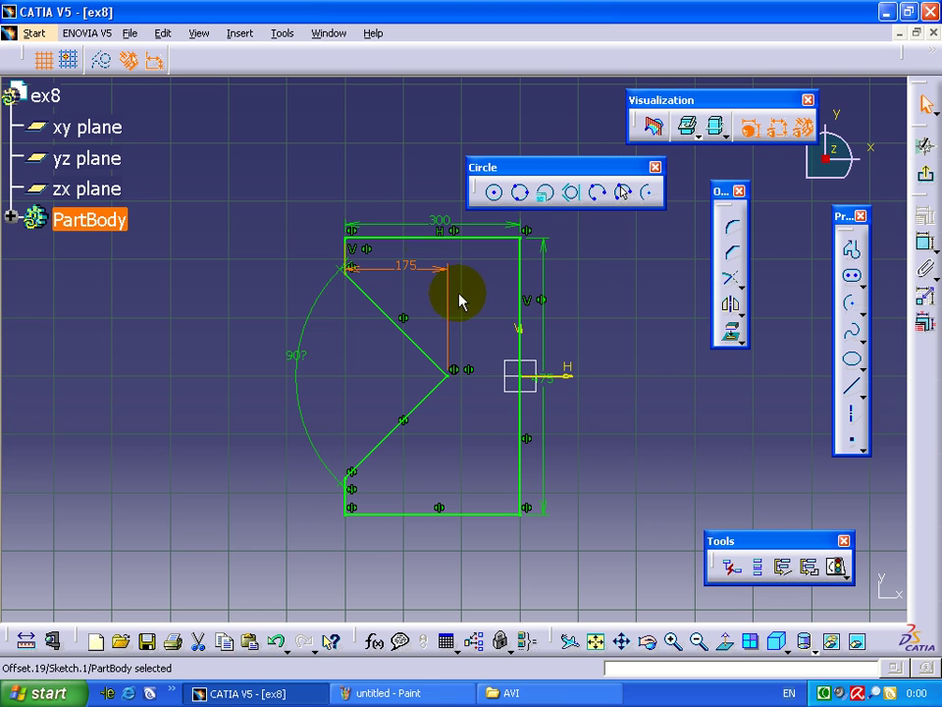
left_click_drag(435, 267, 441, 147)
left_click_drag(442, 228, 433, 94)
left_click_drag(300, 352, 214, 358)
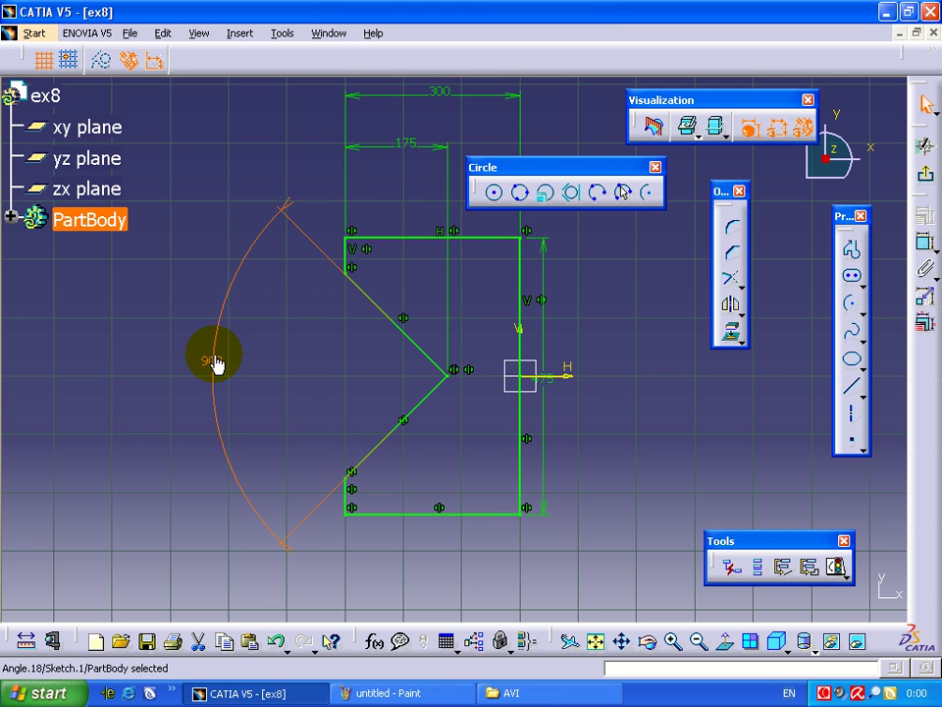
left_click_drag(542, 329, 663, 344)
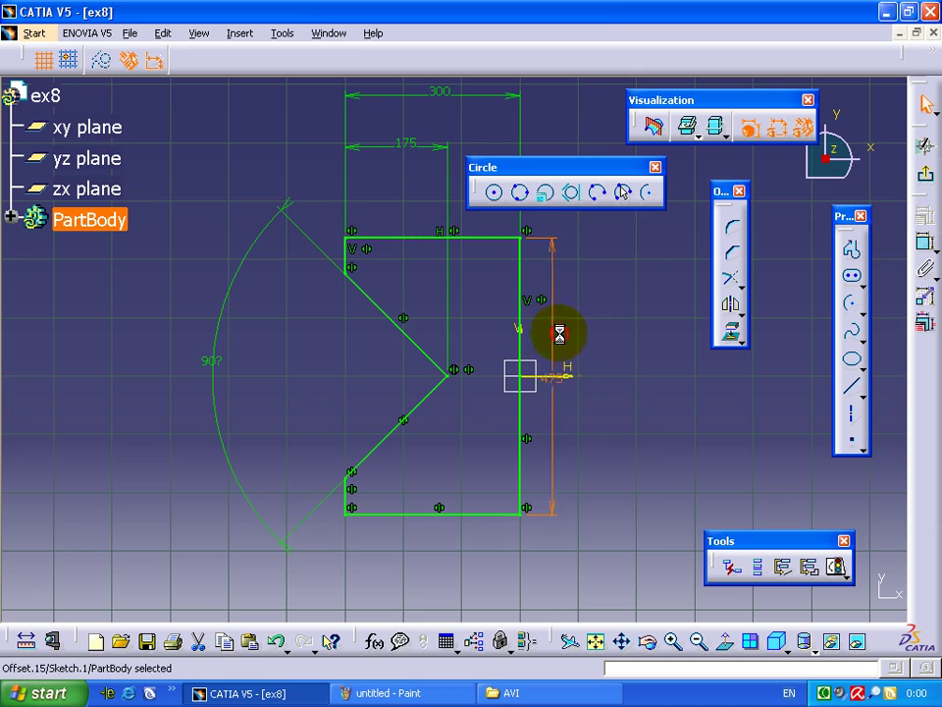
left_click(624, 367)
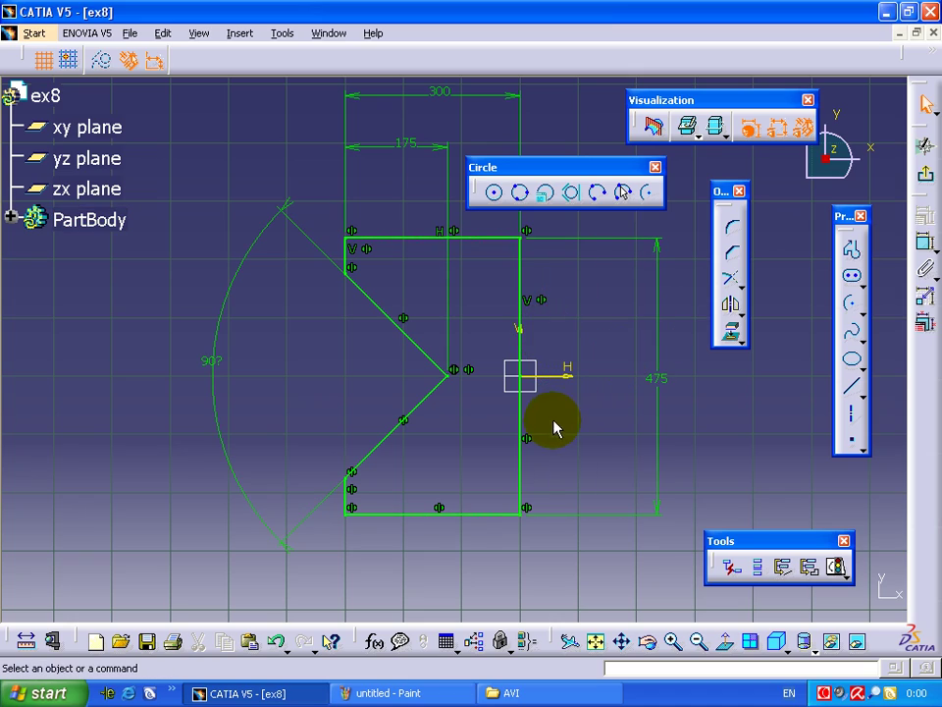
middle_click_drag(553, 428, 584, 380)
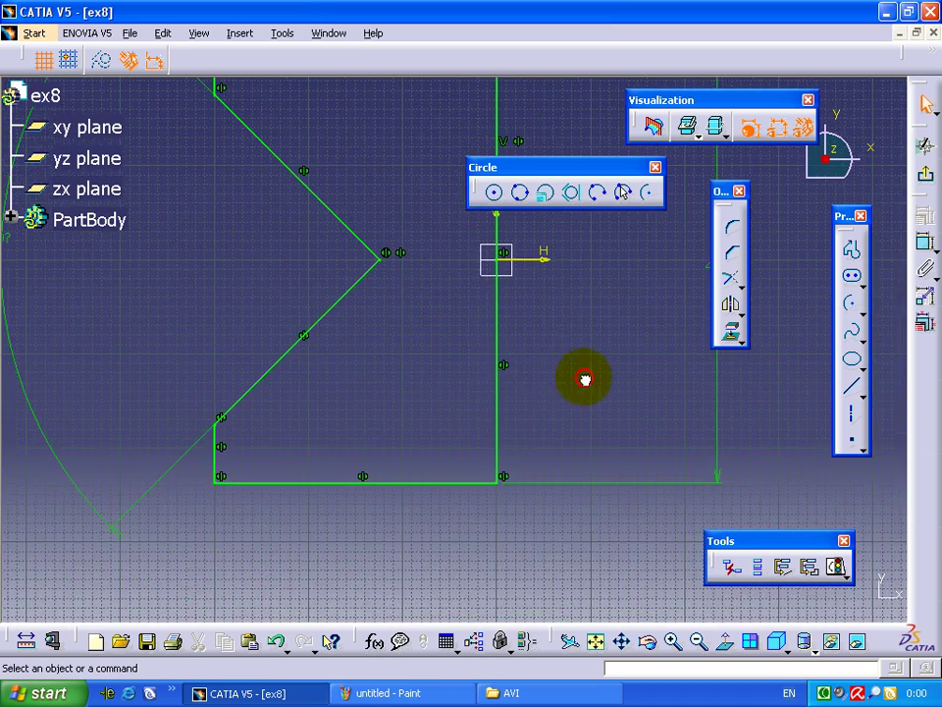
Draw an elongated slot inside the lower part of the plate
left_click(851, 276)
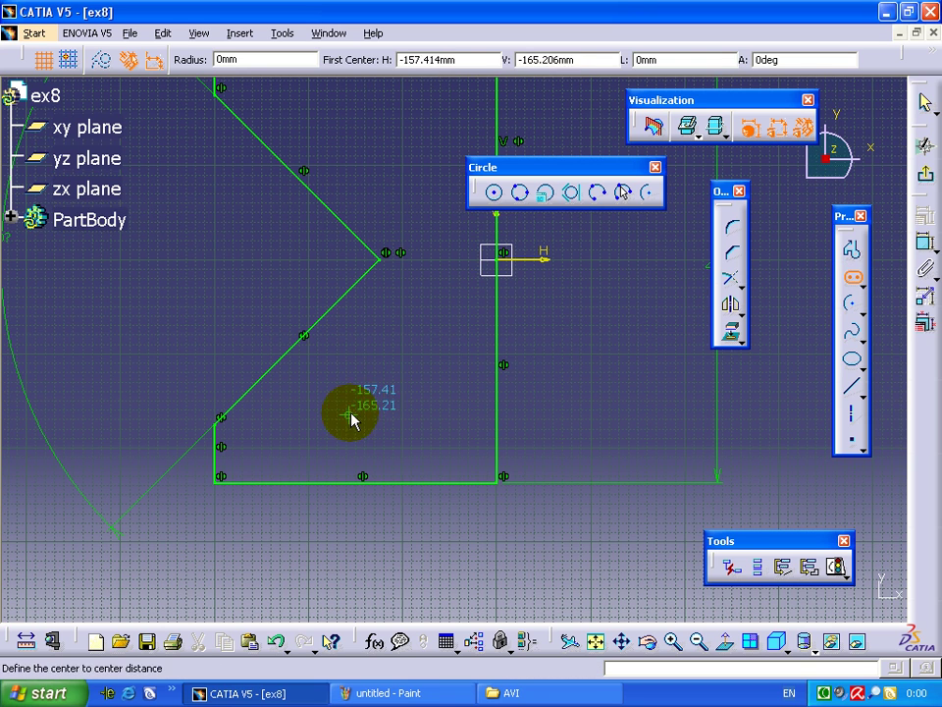
left_click(334, 429)
left_click(416, 372)
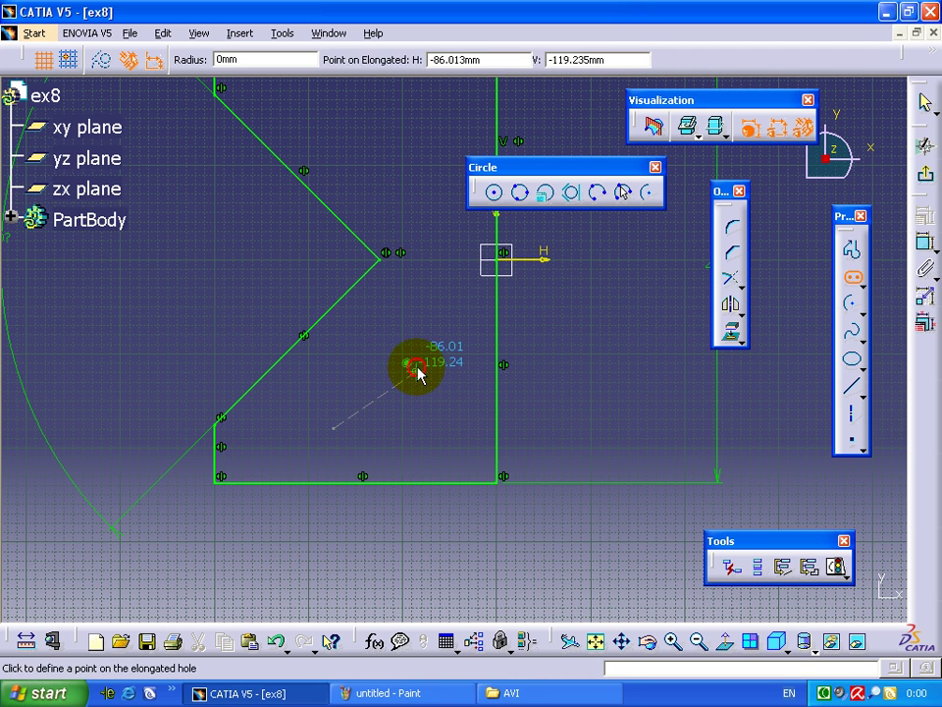
left_click(399, 337)
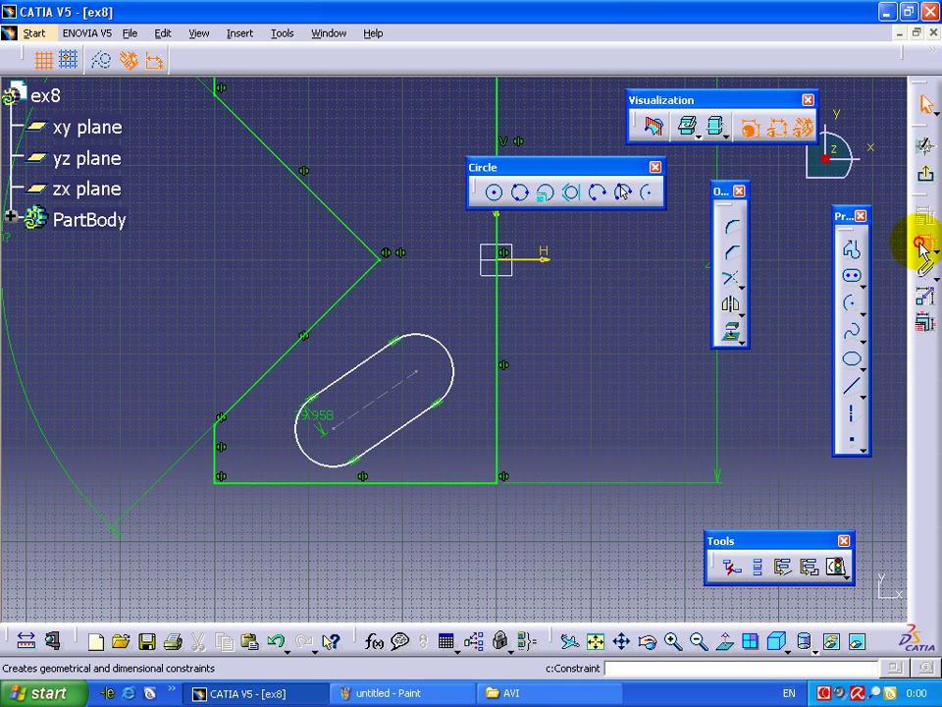
Make the slot parallel to the slanted edge and set its radius to 31
left_click(925, 244)
left_click(325, 314)
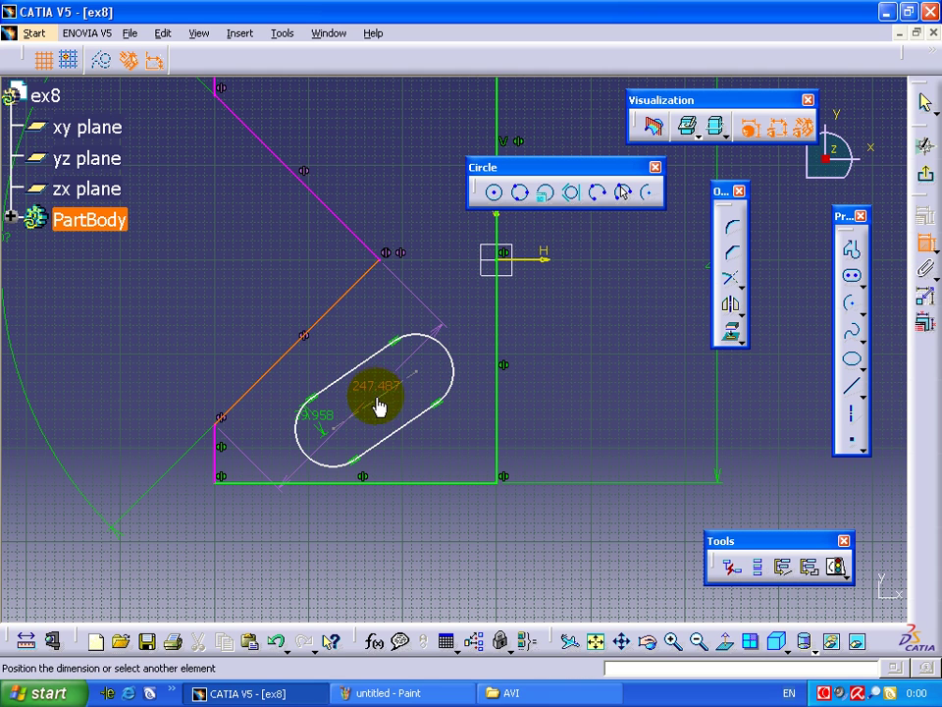
right_click(370, 333)
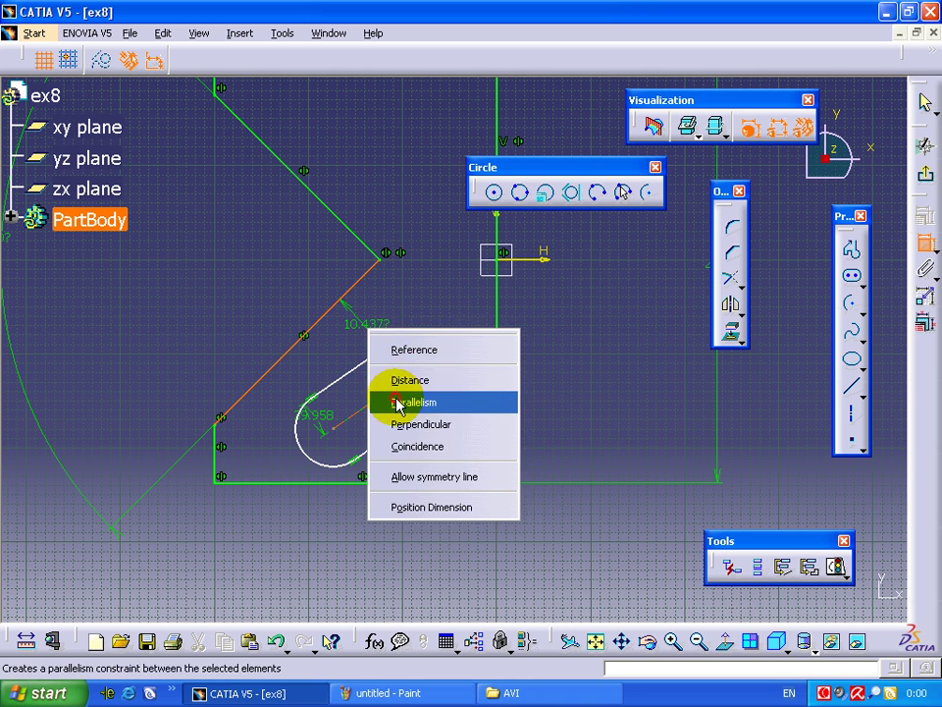
left_click(397, 402)
left_click(366, 366)
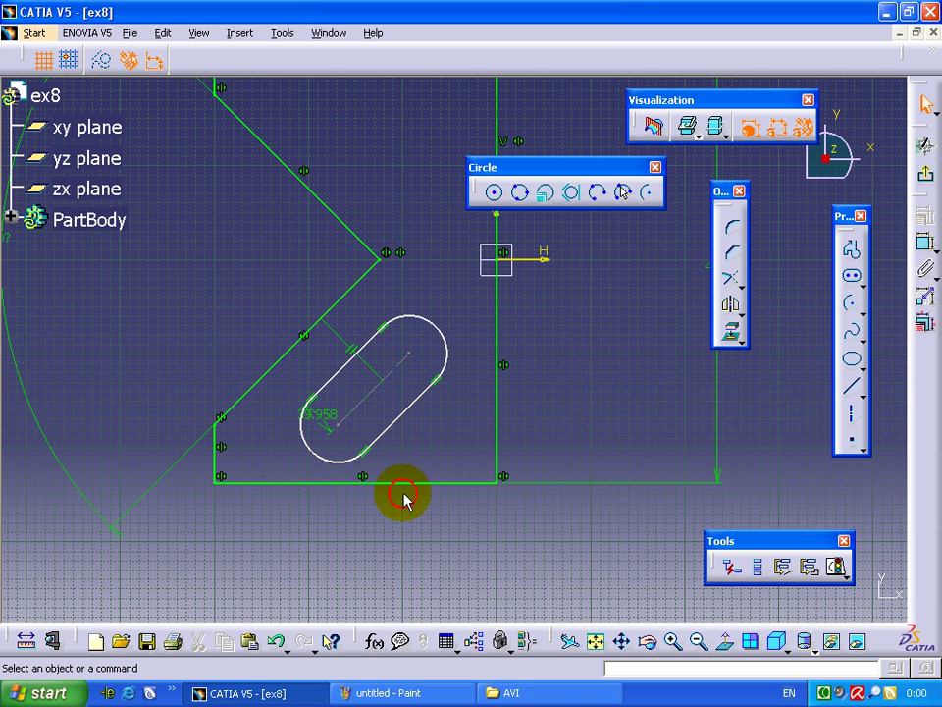
double_click(326, 412)
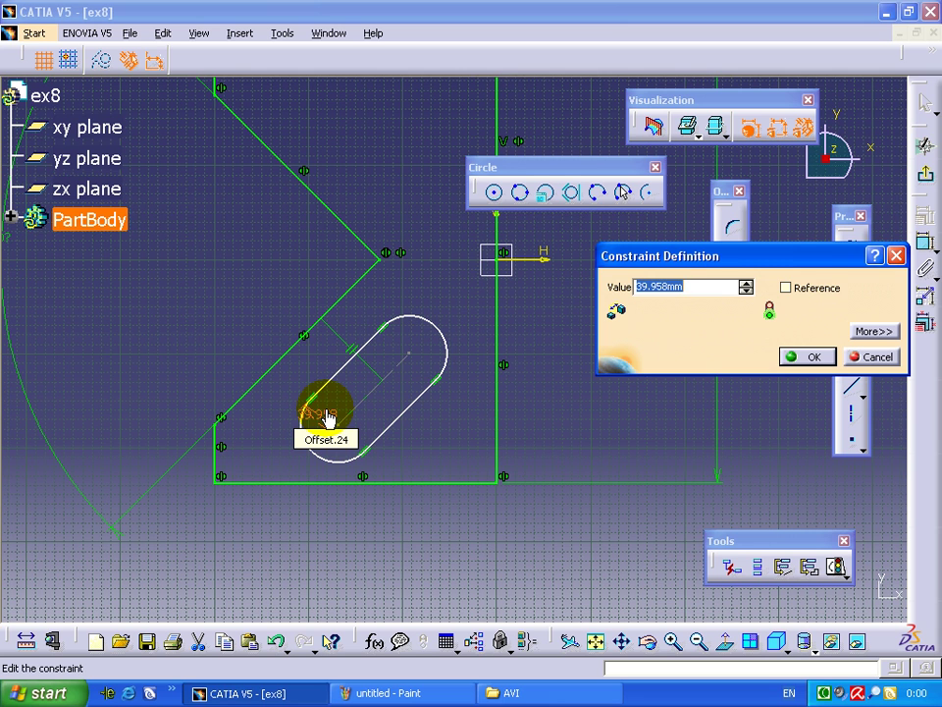
key("Return")
Dimension the slot length to 125
left_click(536, 404)
left_click(928, 248)
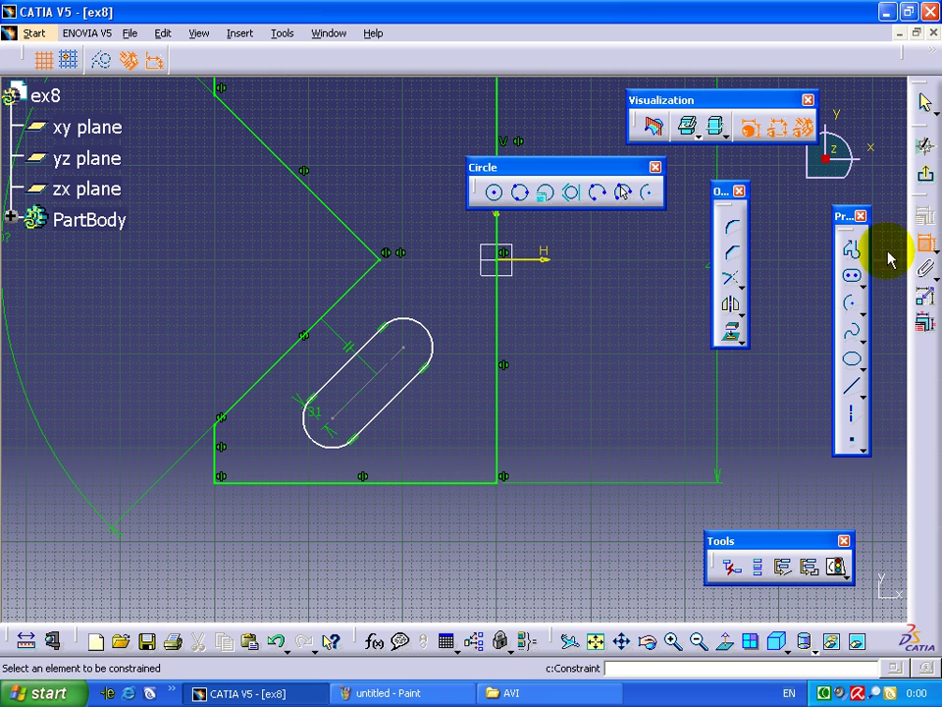
left_click(389, 375)
left_click(425, 427)
double_click(423, 432)
type("125")
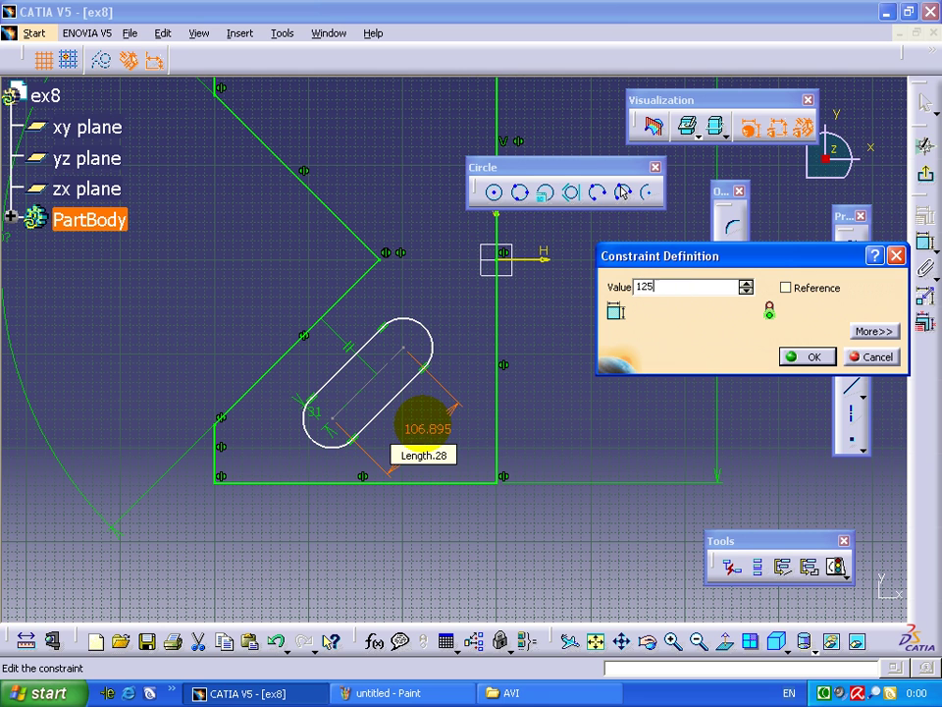
left_click(800, 356)
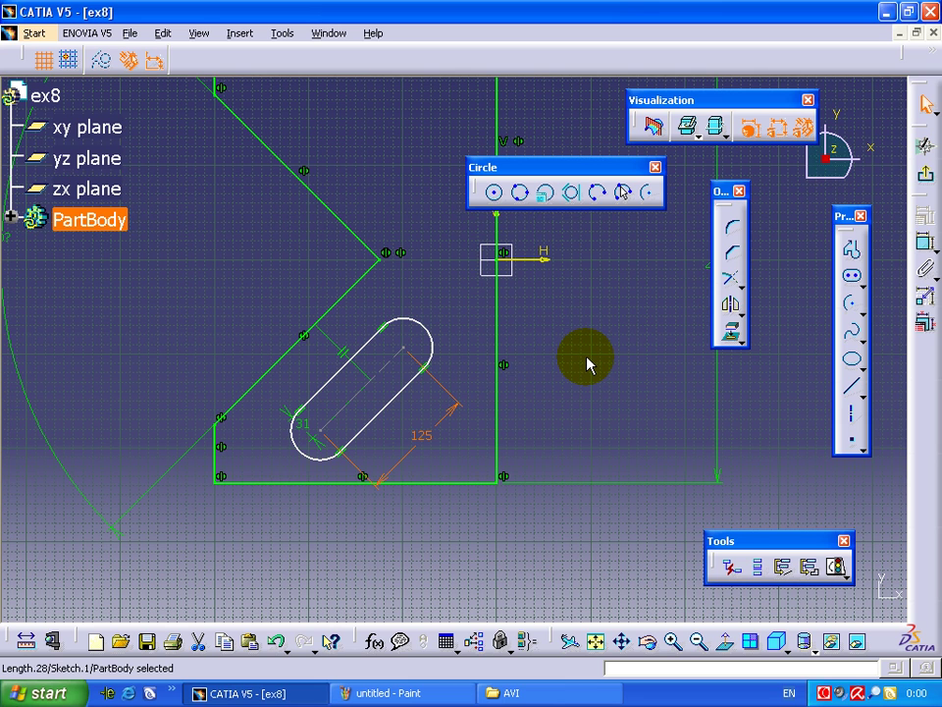
Set the slot centre's distance from the bottom edge to 65
left_click(396, 466)
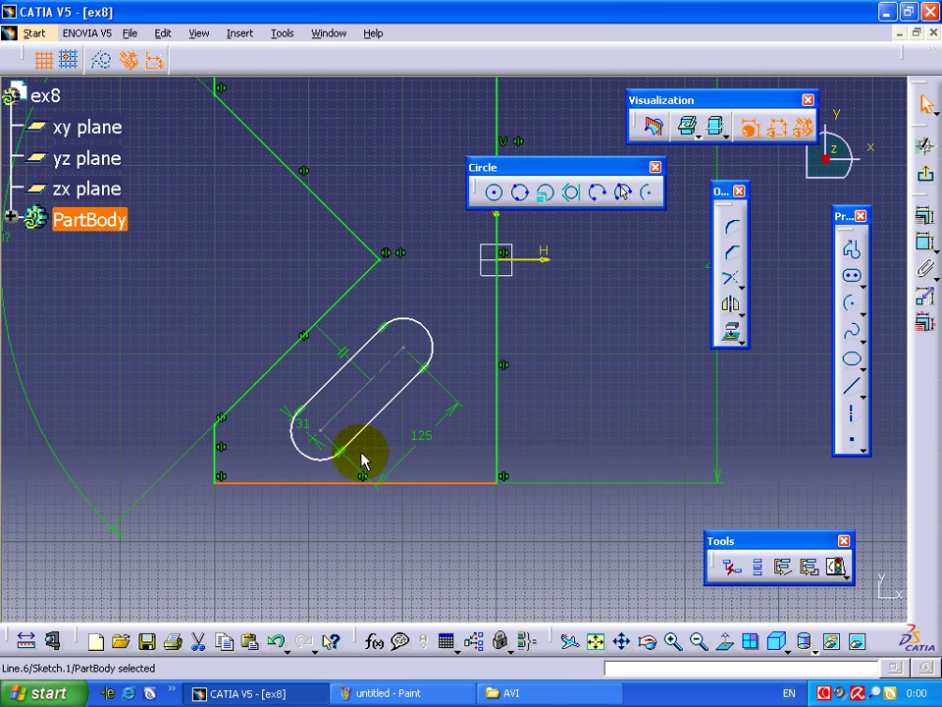
left_click(320, 430)
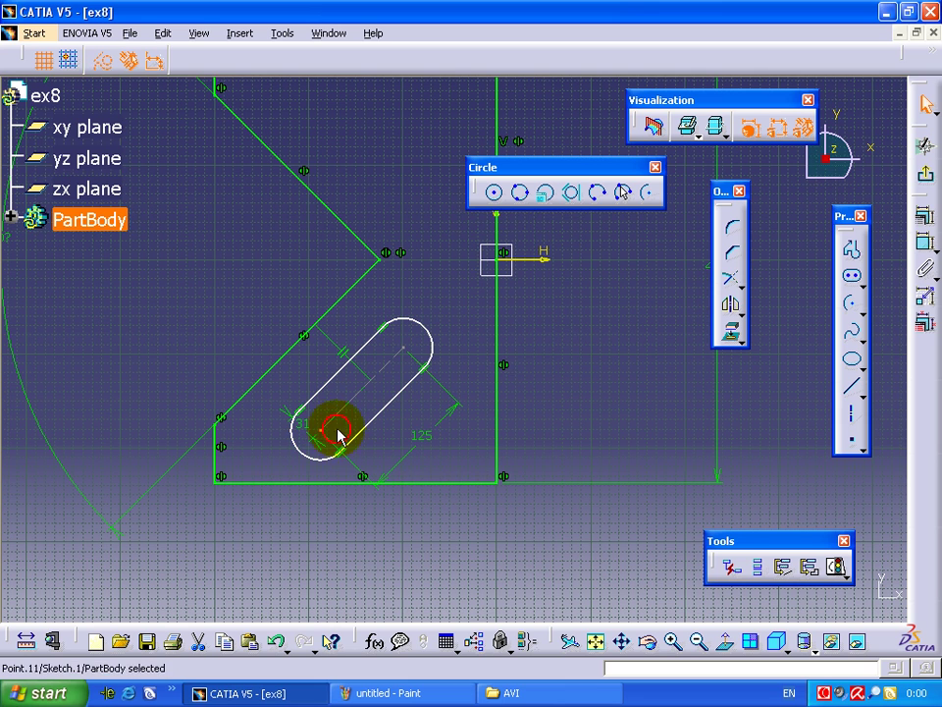
left_click(922, 243)
left_click(460, 481)
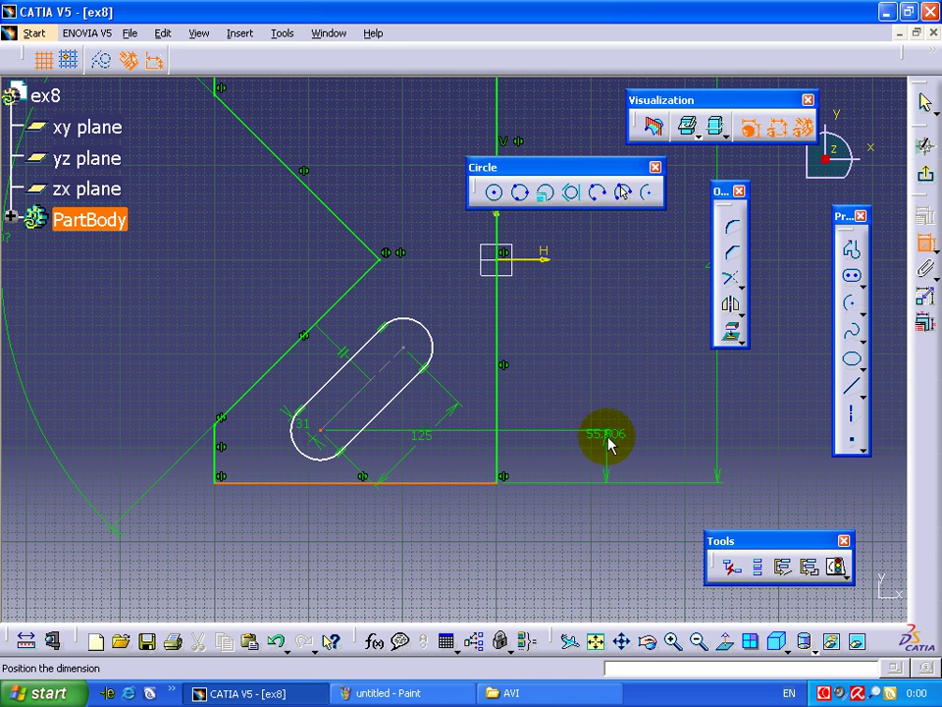
left_click(595, 451)
double_click(593, 457)
type("65")
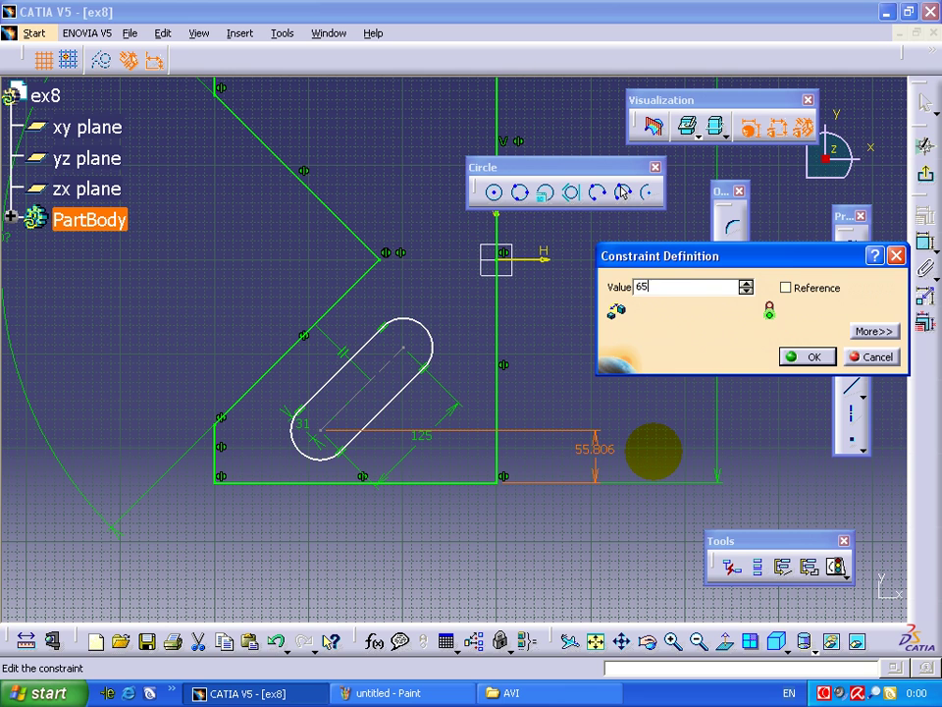
key("Return")
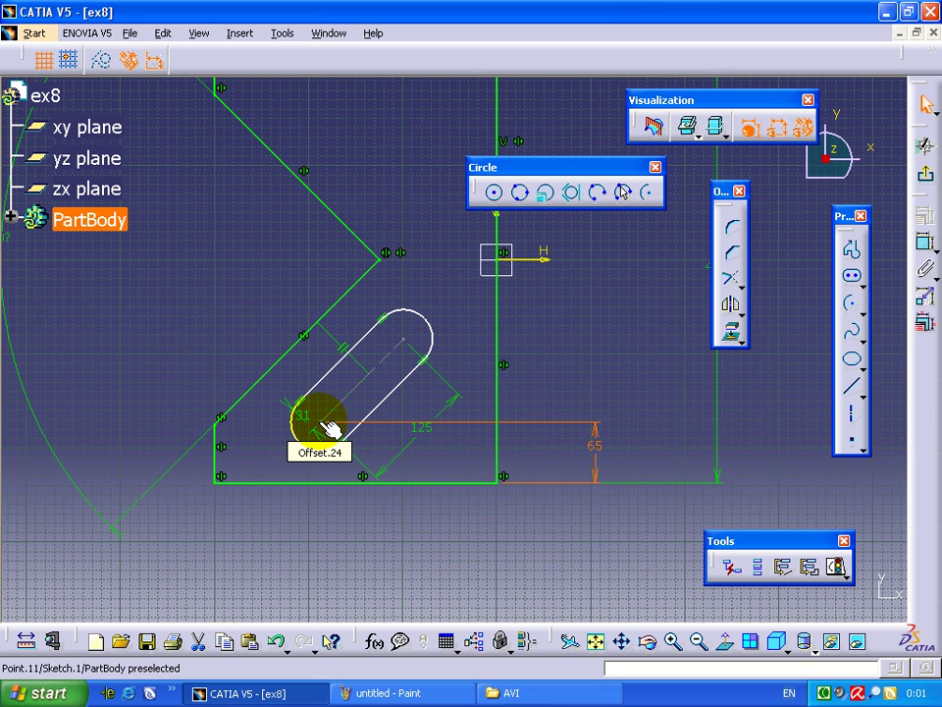
Set the slot centre's horizontal distance from the left edge to 100
left_click(330, 428)
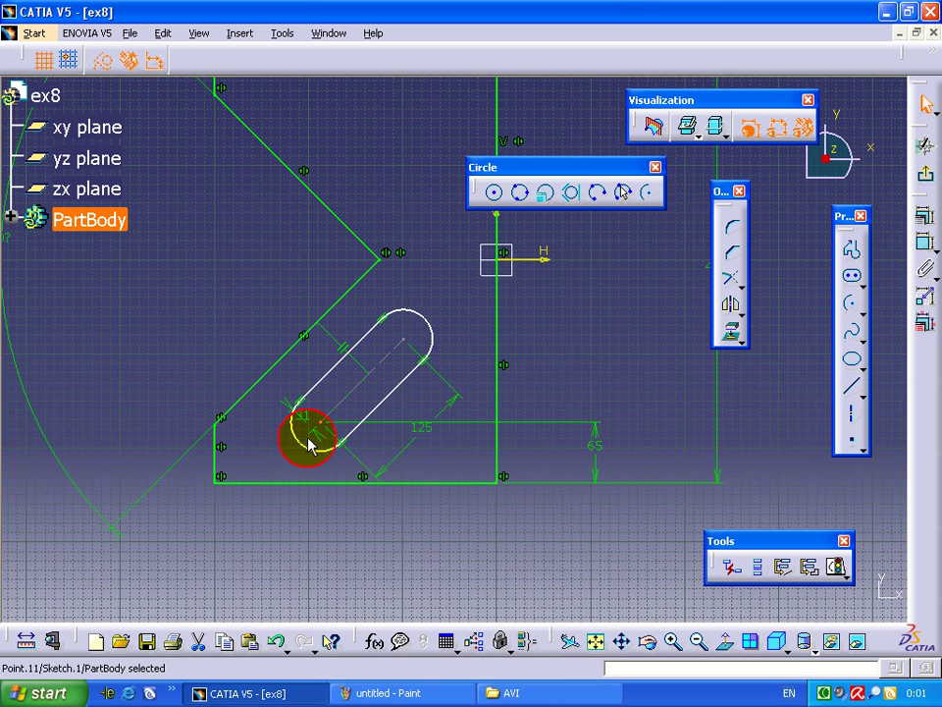
left_click(218, 456)
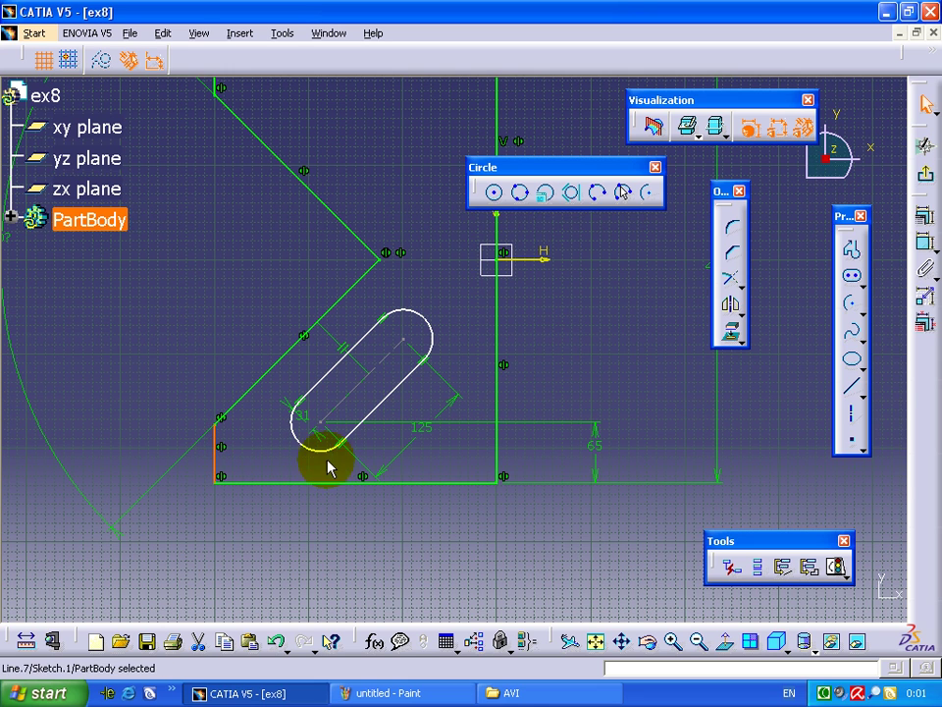
left_click(928, 253)
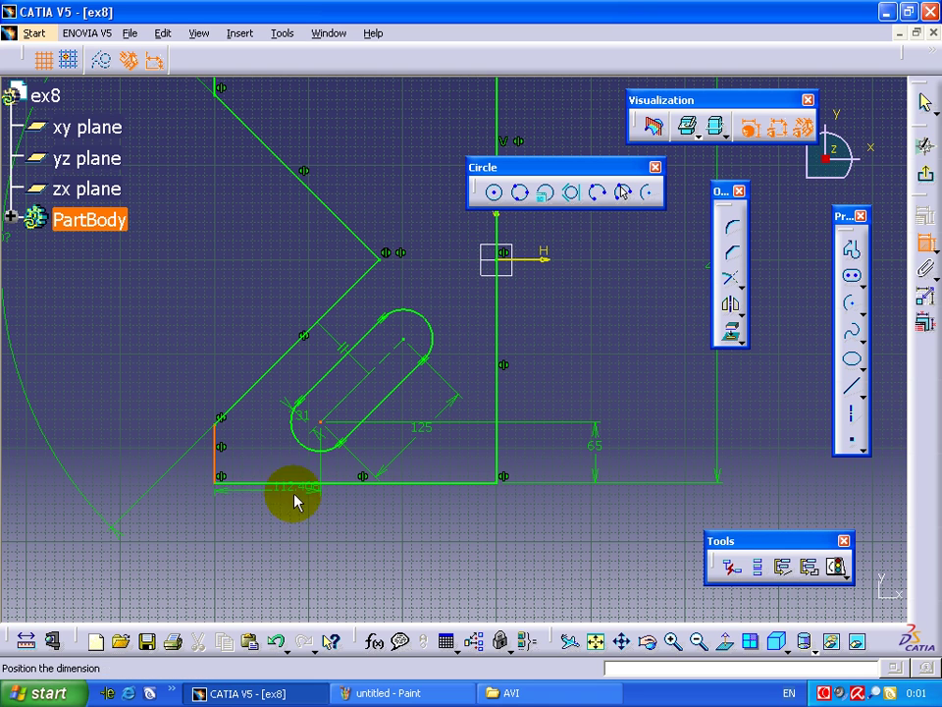
left_click(273, 525)
type("100")
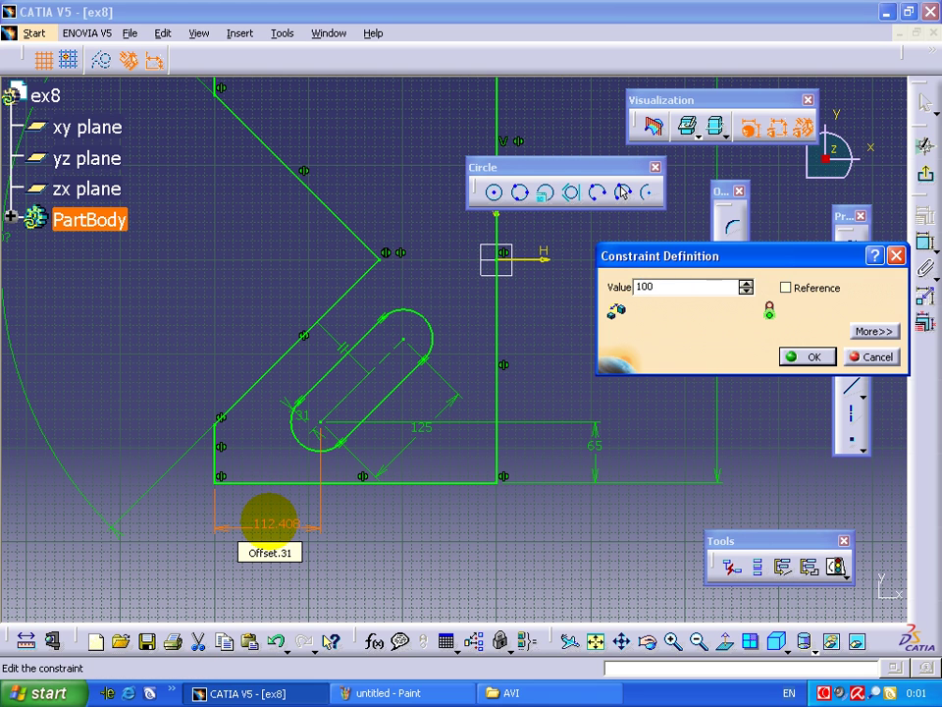
key("Return")
left_click(642, 418)
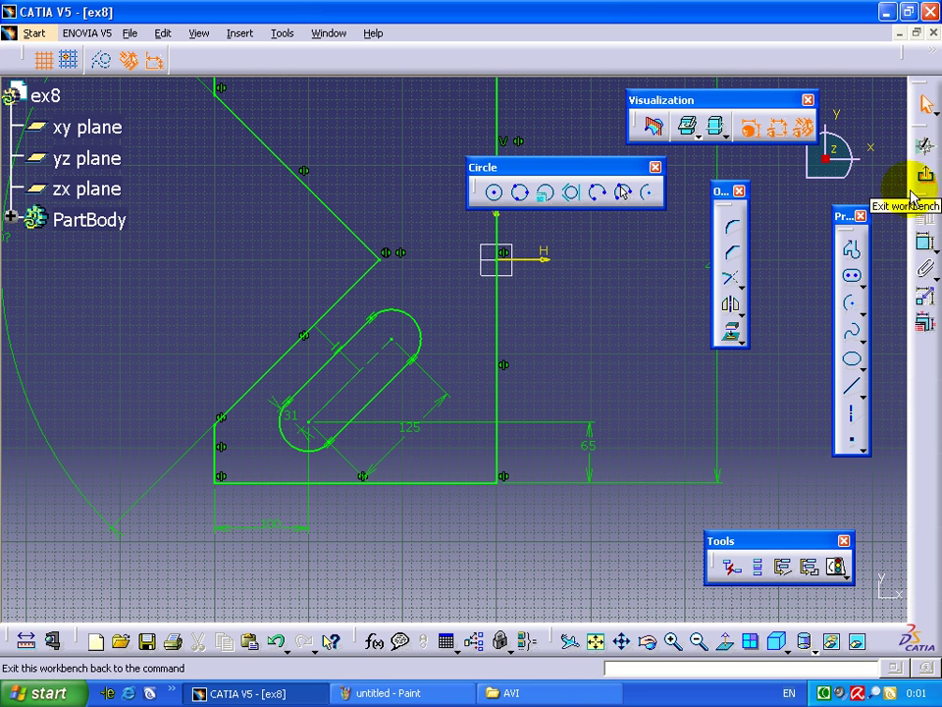
Mirror the slot about the H axis into the upper plate, then exit to the 3D part view
right_click(413, 370)
mouse_move(486, 648)
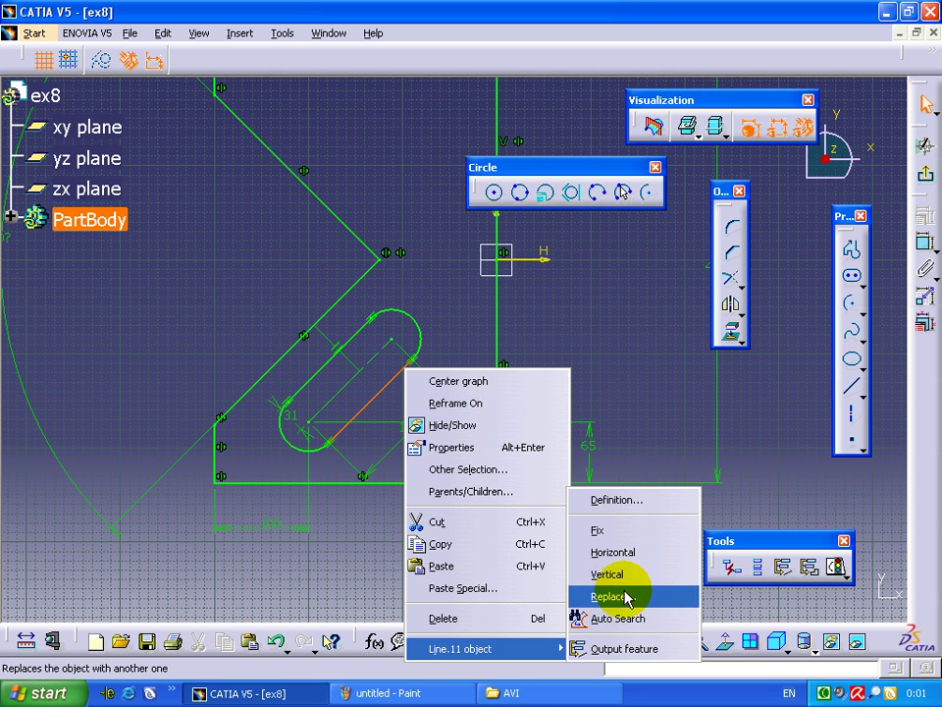
left_click(624, 599)
left_click(731, 305)
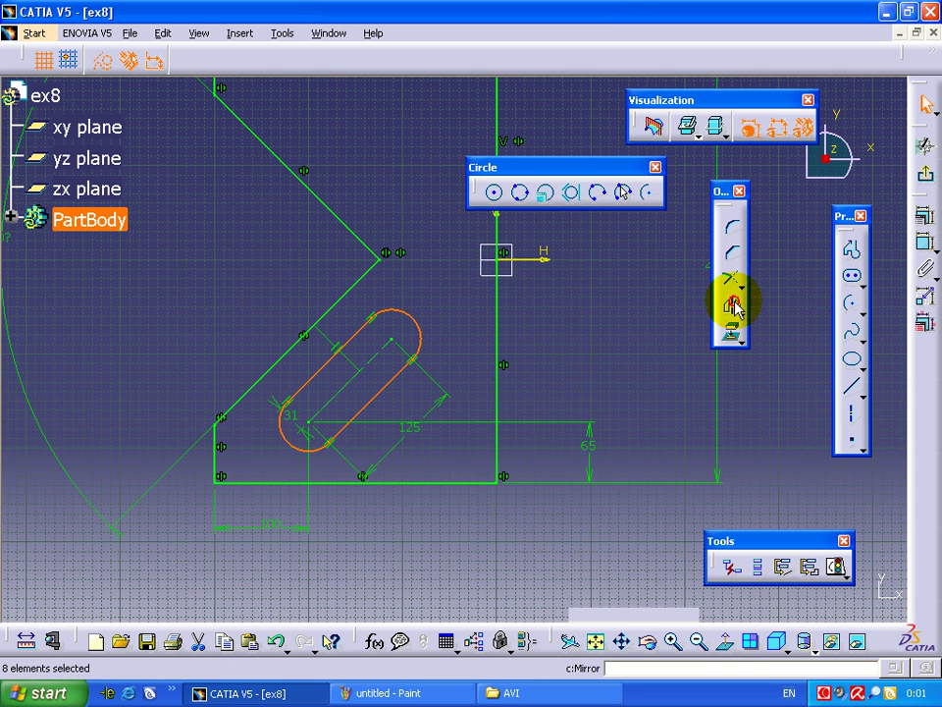
left_click(536, 259)
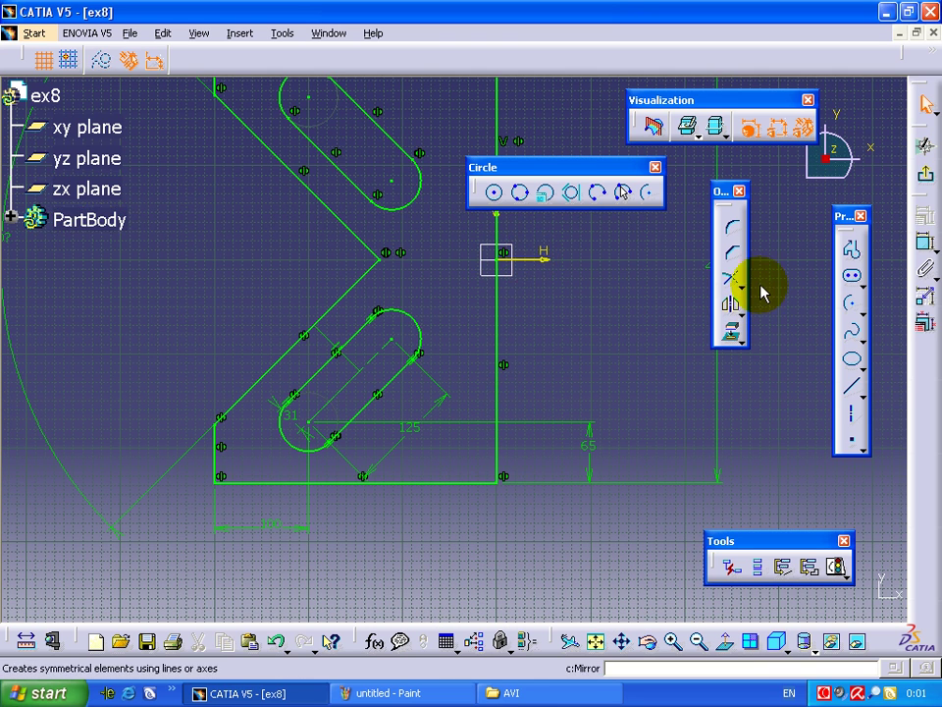
left_click(925, 145)
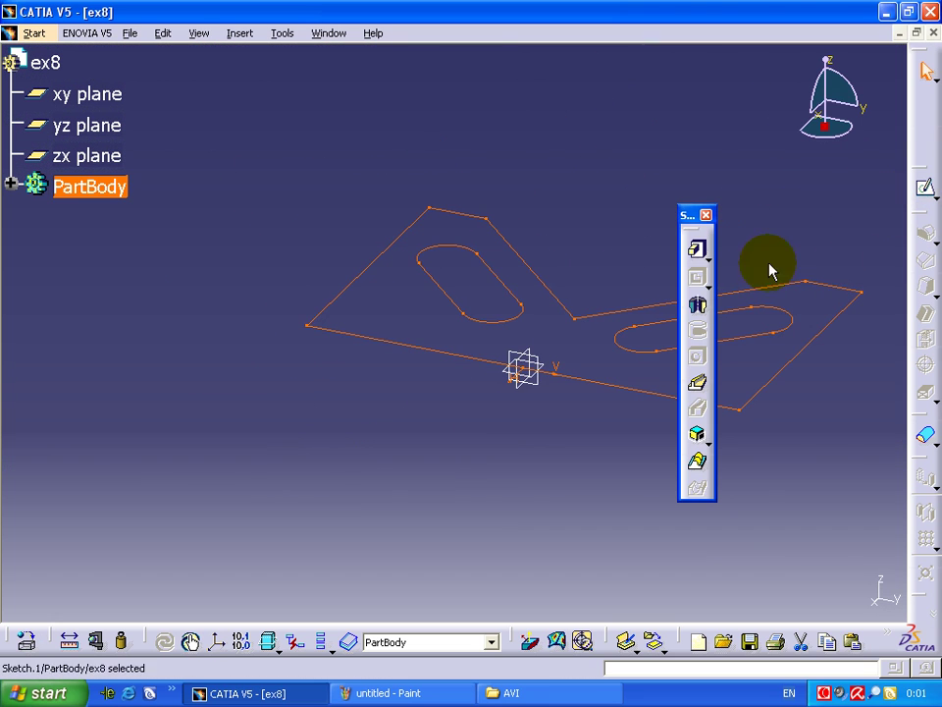
mouse_move(574, 224)
middle_mouse_down()
mouse_move(554, 212)
mouse_move(539, 217)
mouse_move(508, 193)
middle_mouse_up()
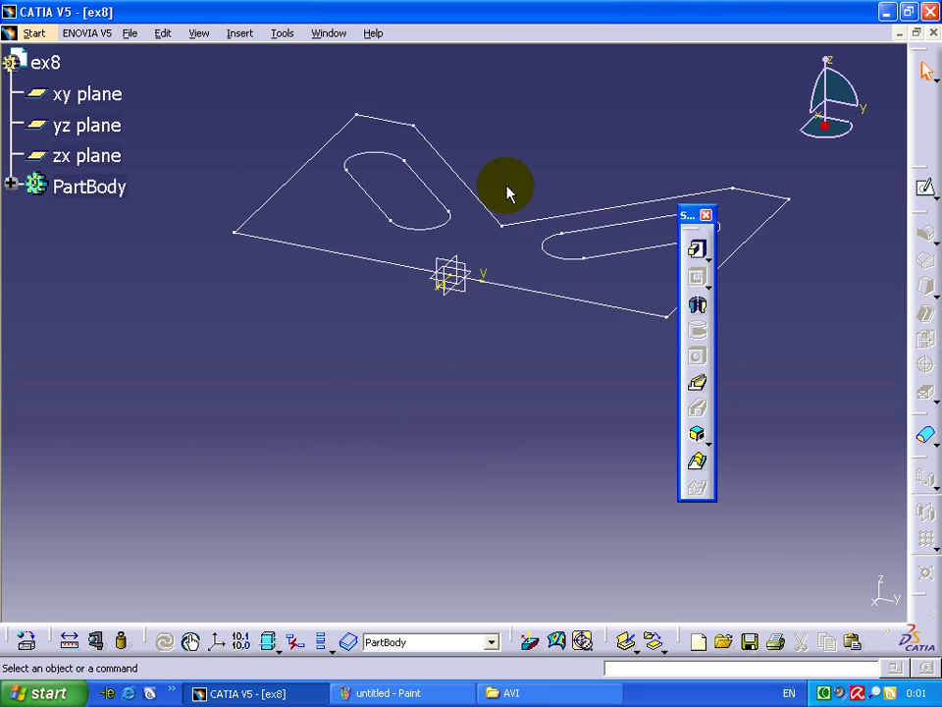
Start a new sketch on the zx plane, viewed face-on
left_click(98, 157)
left_click(925, 186)
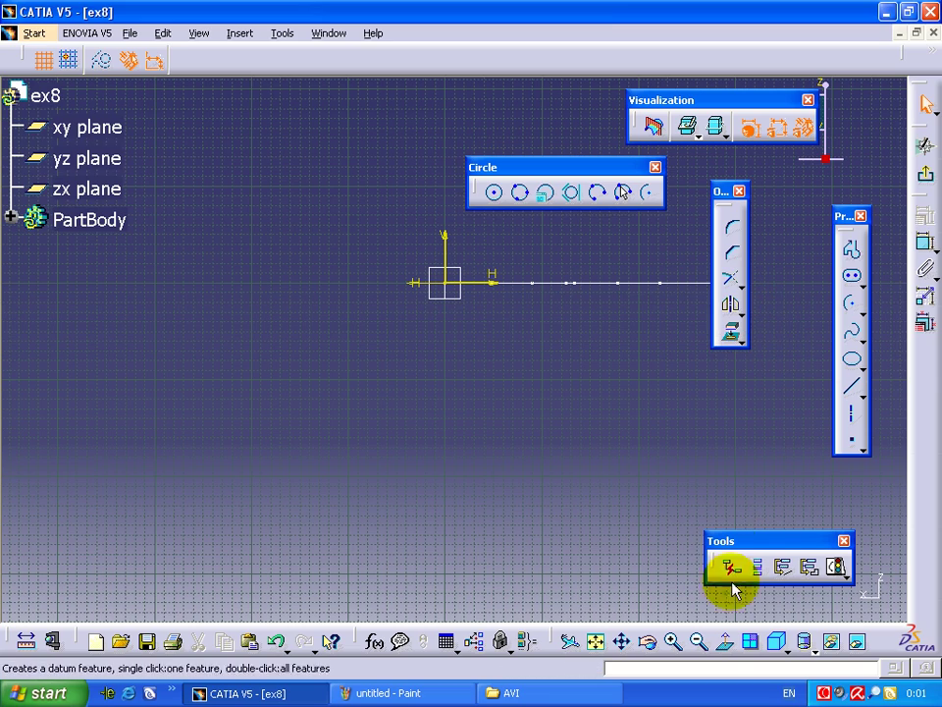
left_click(726, 640)
mouse_move(642, 406)
middle_mouse_down()
mouse_move(446, 336)
mouse_move(457, 379)
mouse_move(467, 347)
middle_mouse_up()
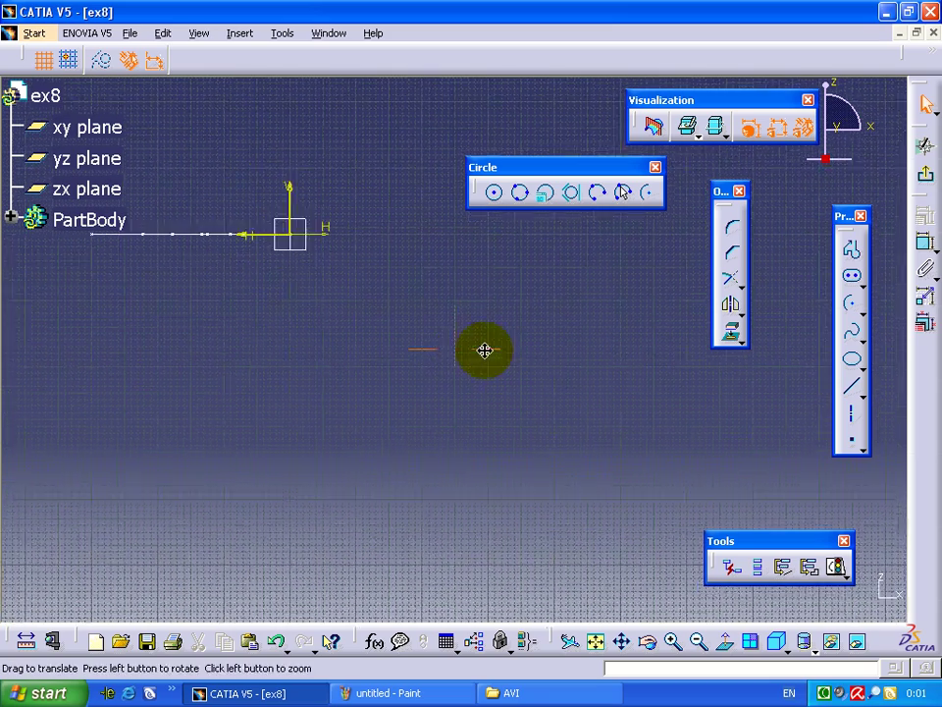
Draw an open profile from the origin: a horizontal line, a slanted drop, and a lower horizontal line
left_click(851, 247)
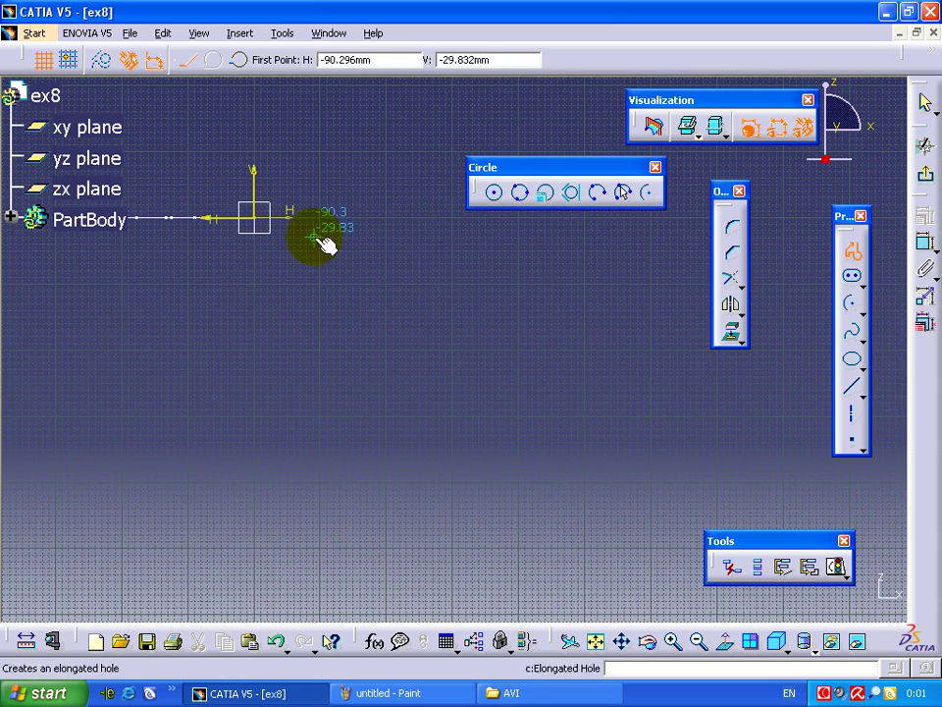
left_click(255, 217)
left_click(393, 218)
left_click(480, 422)
left_click(674, 422)
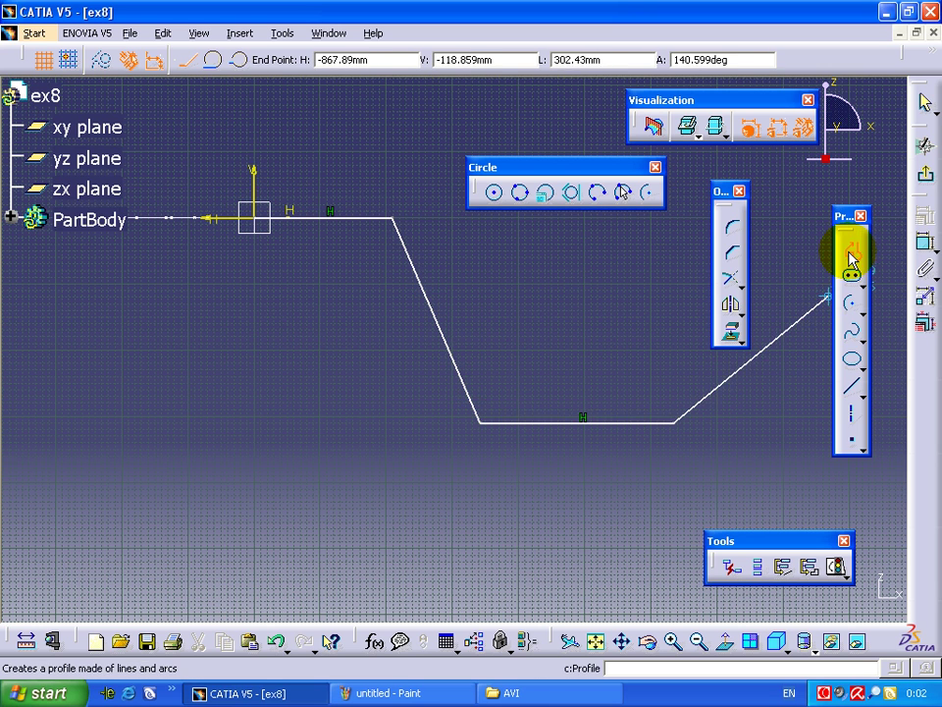
left_click(850, 257)
Round the lower and upper bends of the profile with corners
left_click(728, 230)
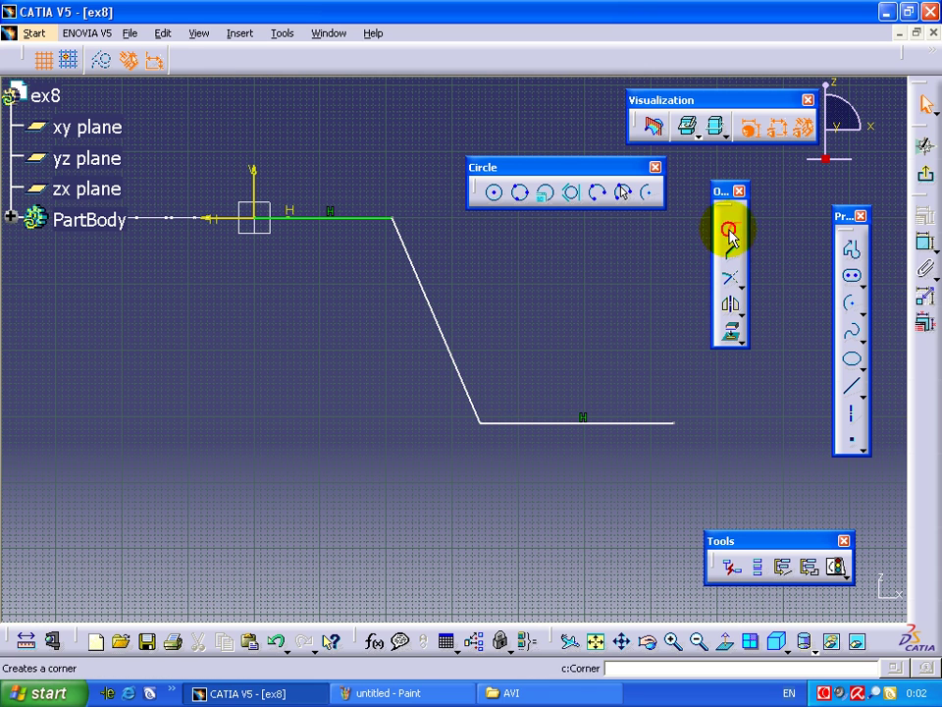
left_click(481, 423)
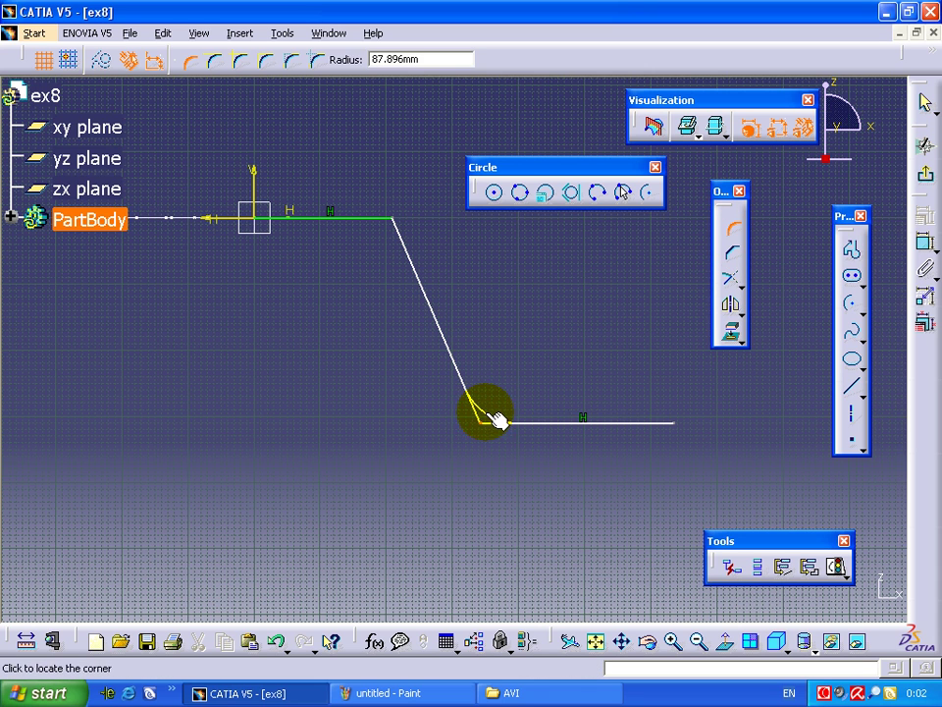
left_click(495, 412)
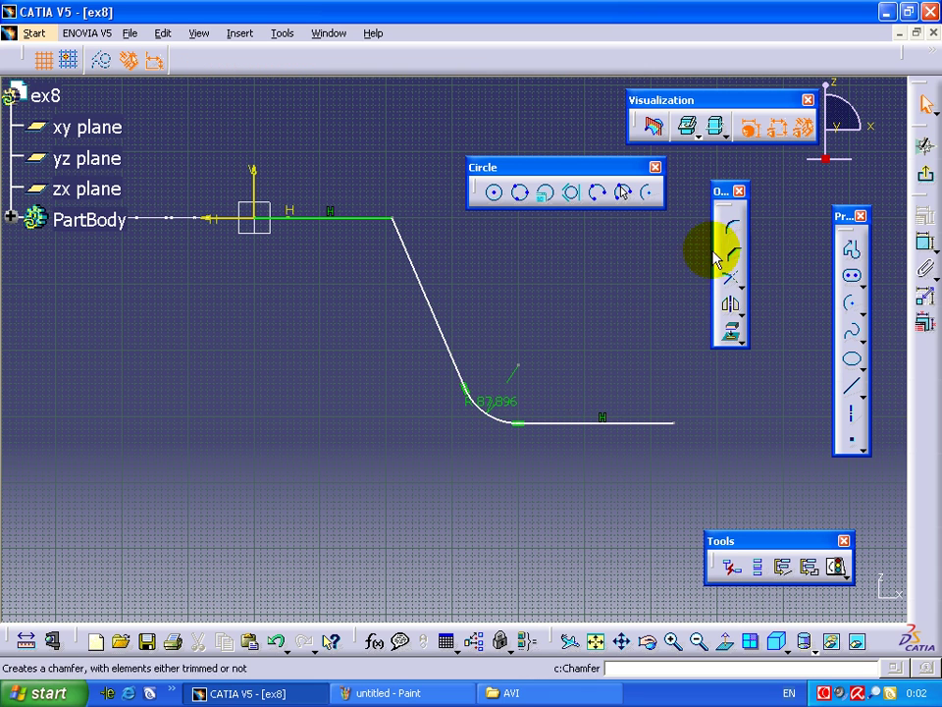
left_click(393, 218)
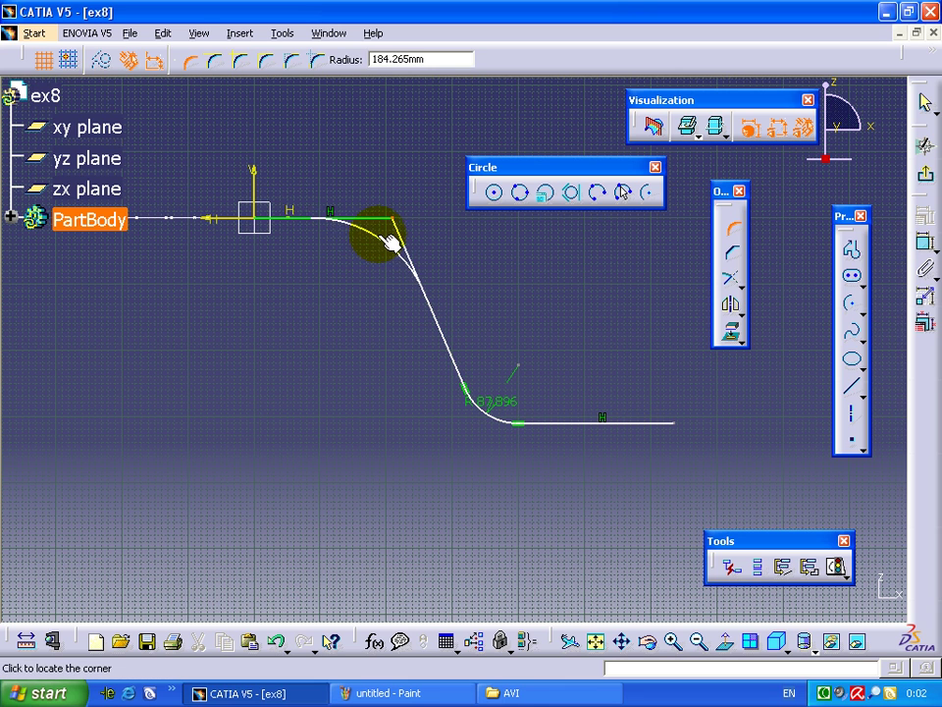
left_click(381, 230)
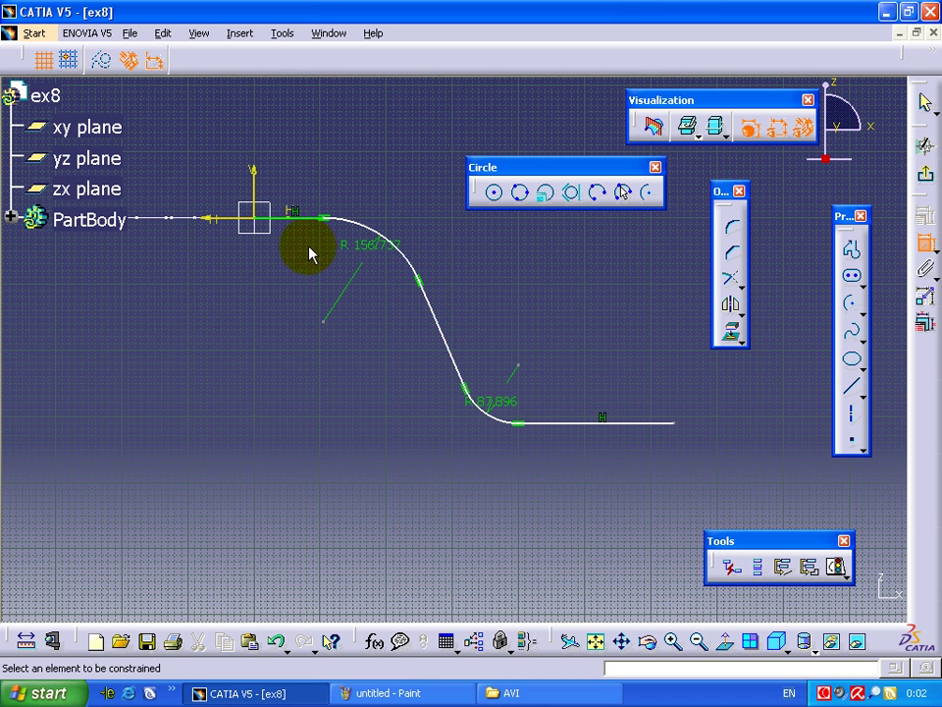
Dimension the upper arc centre (105.284) and lower line end (634.195) from the vertical axis
left_click(257, 190)
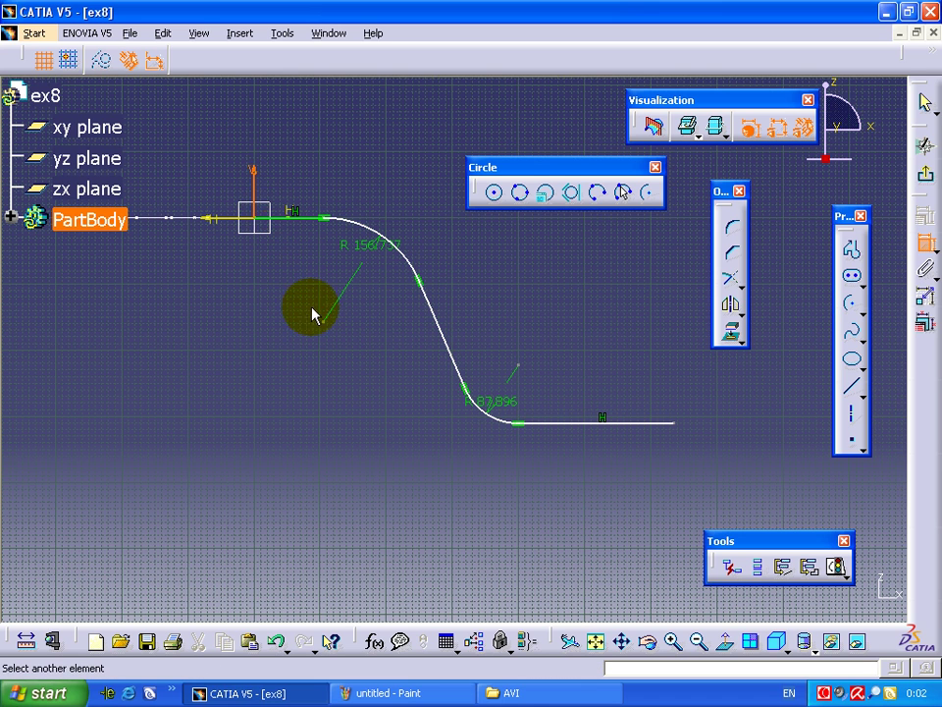
left_click(325, 321)
left_click(247, 428)
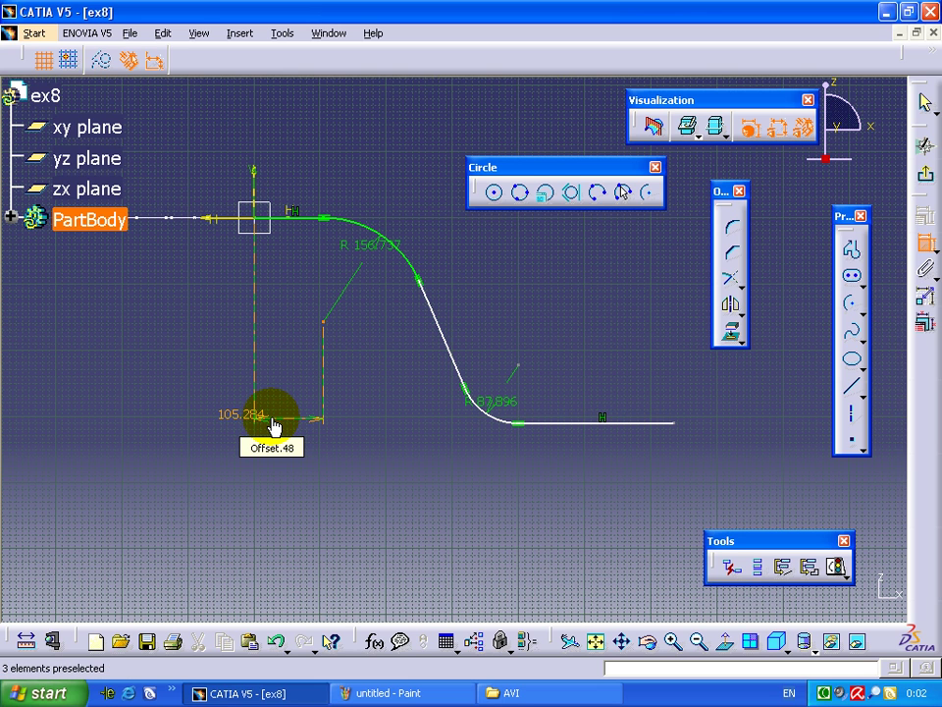
left_click(267, 197)
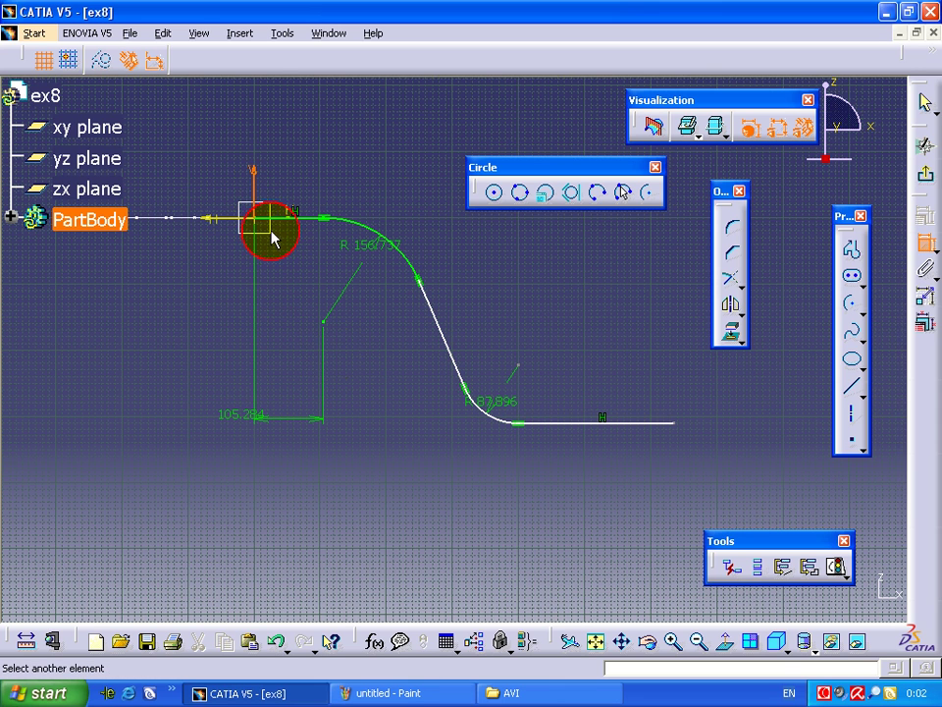
left_click(671, 425)
left_click(489, 520)
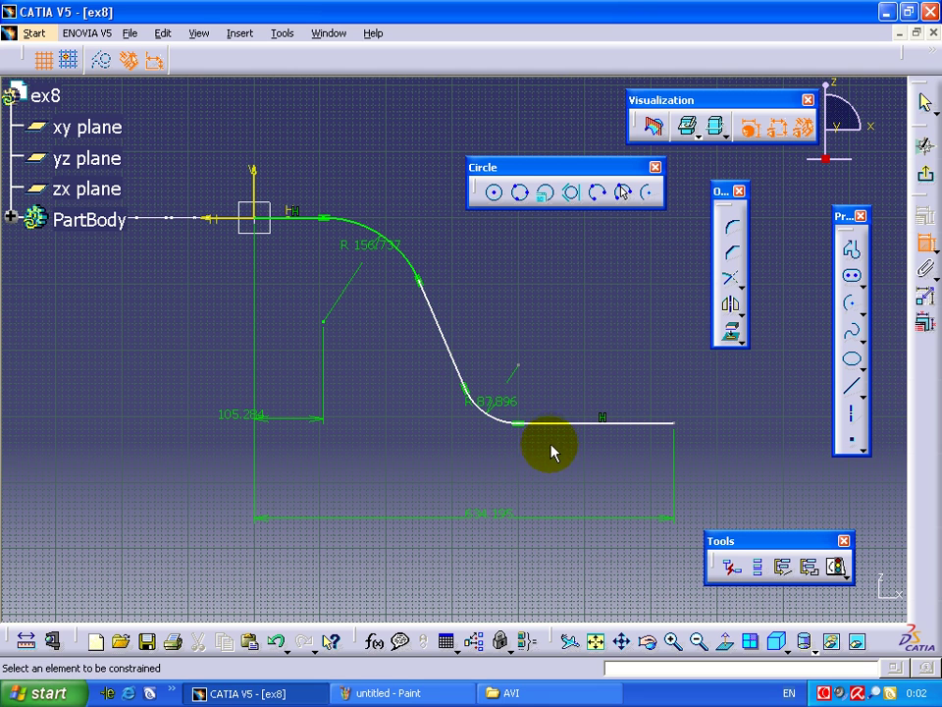
Dimension the arc centres apart horizontally (294.693) and vertically (66.19)
left_click(518, 366)
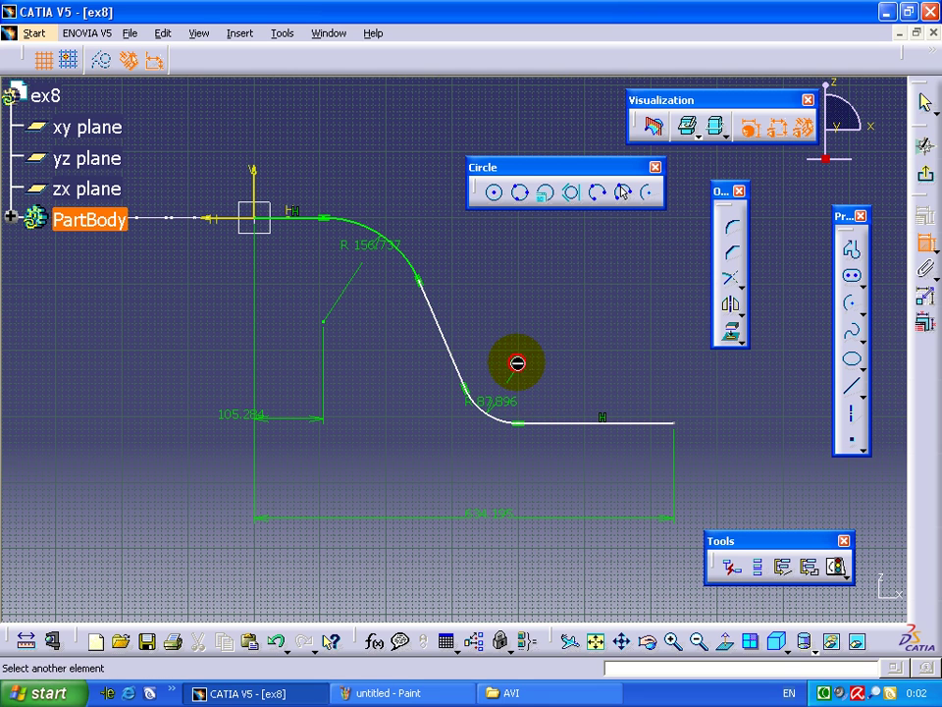
left_click(323, 322)
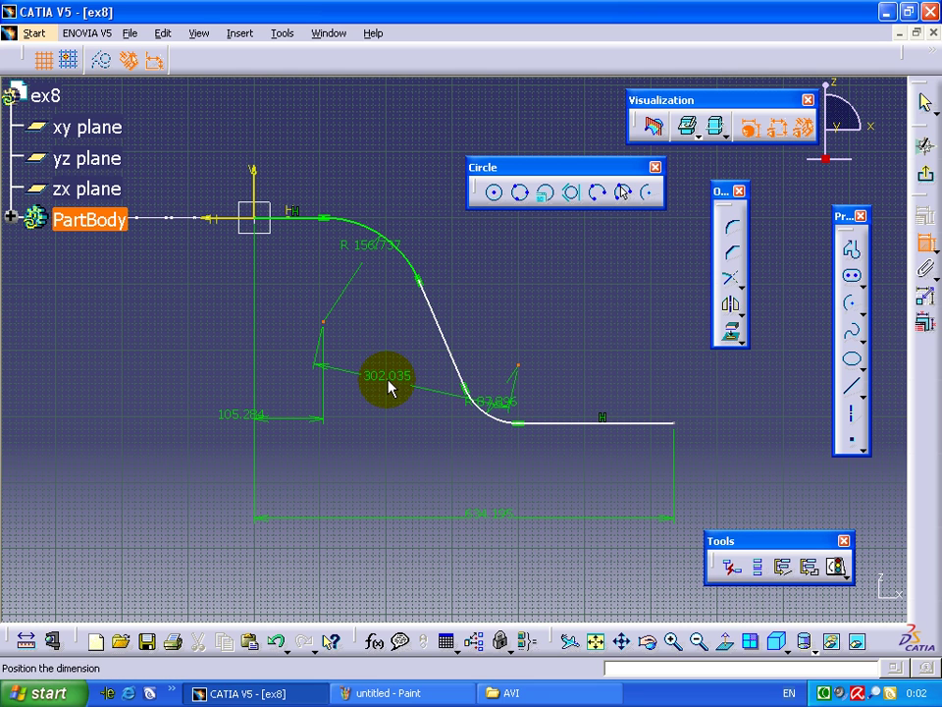
right_click(388, 387)
left_click(433, 439)
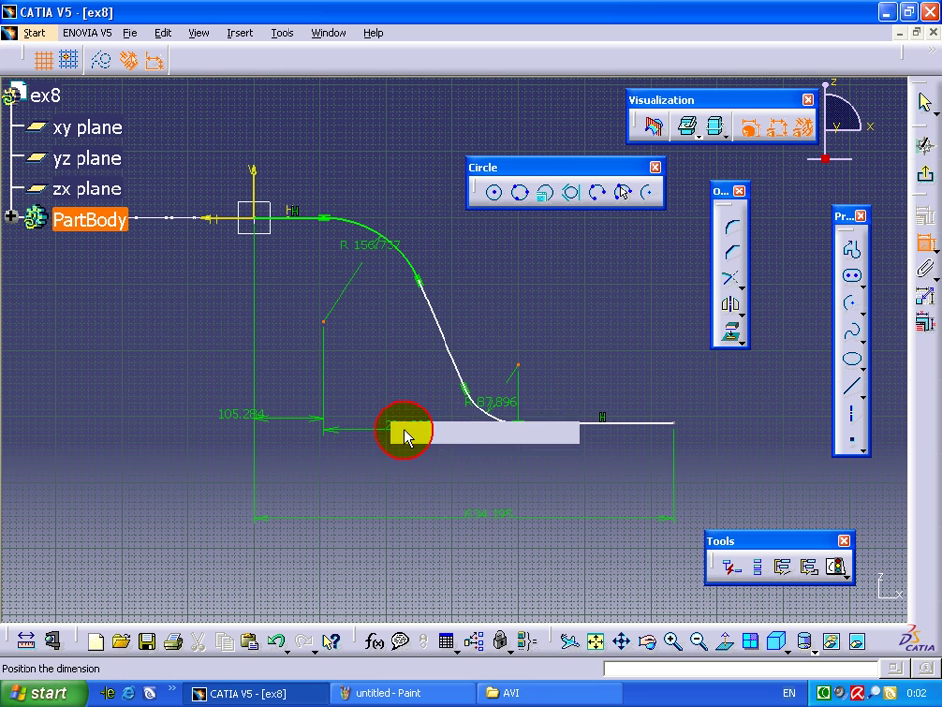
left_click(398, 444)
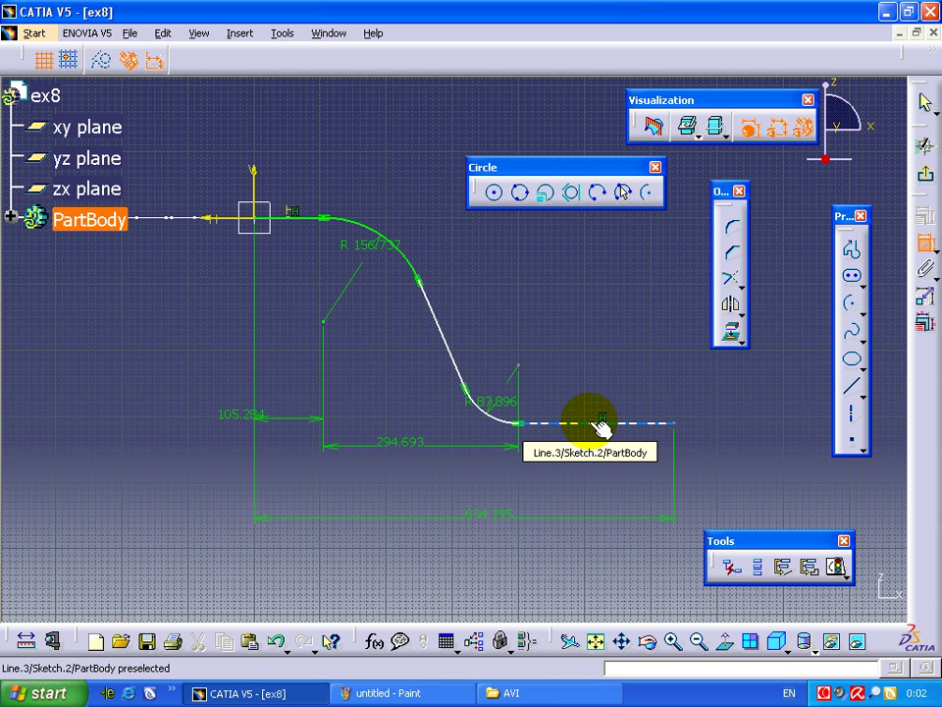
left_click(521, 367)
left_click(327, 324)
right_click(383, 336)
left_click(451, 378)
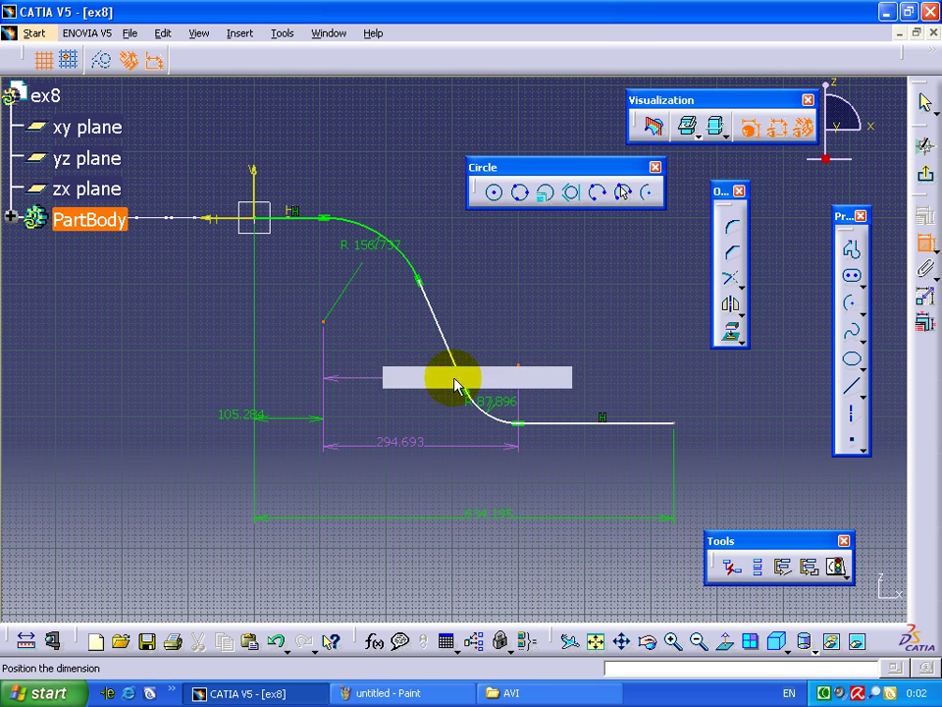
right_click(402, 340)
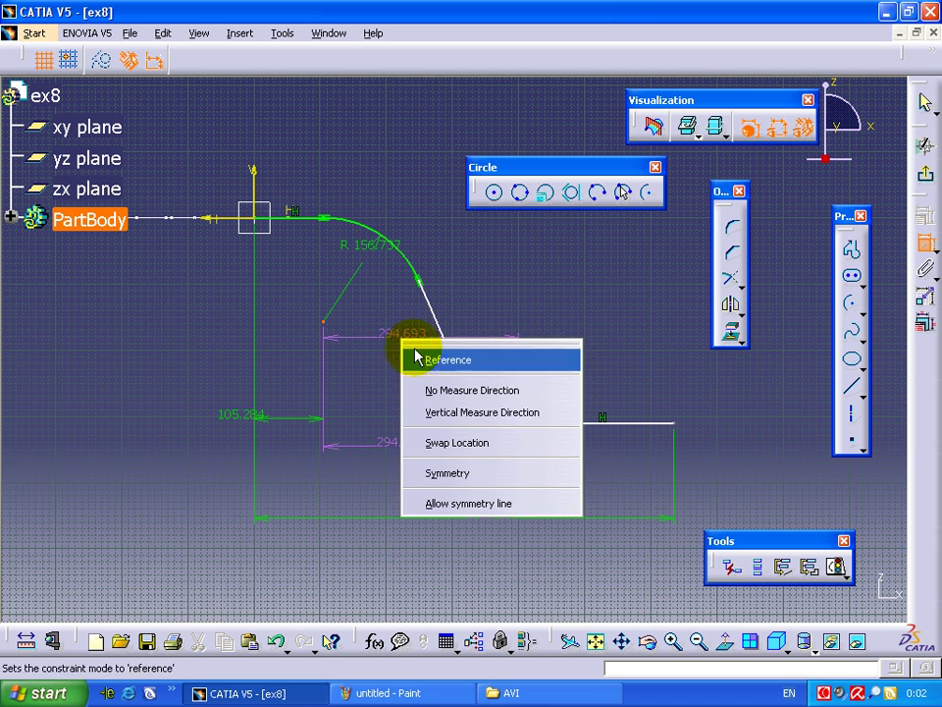
left_click(422, 413)
left_click(557, 359)
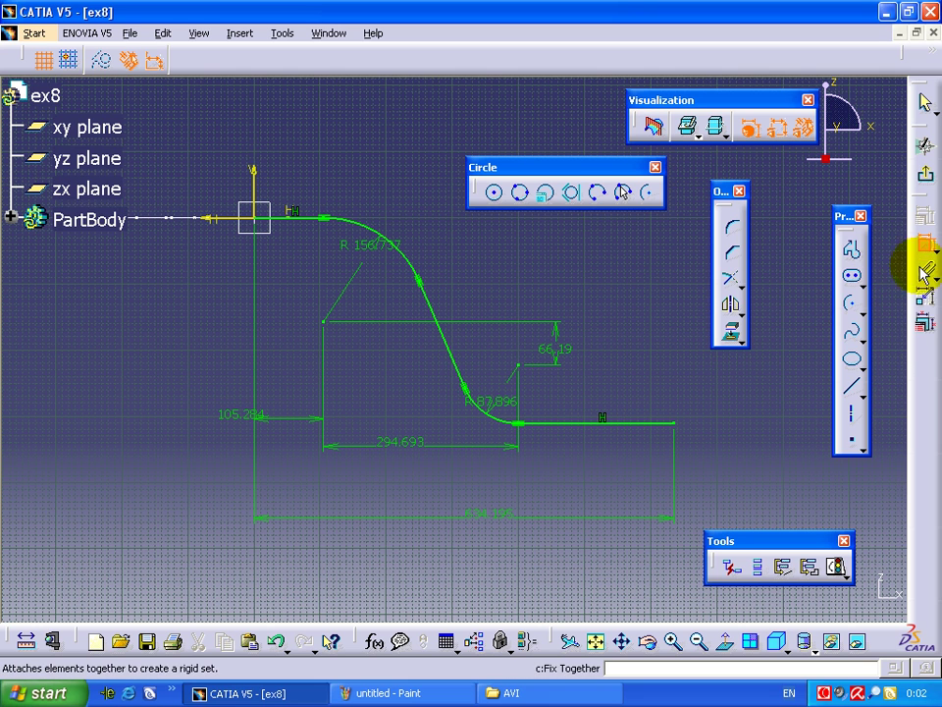
In Edit Multi-Constraint, set offsets to 70, 355, 700, 120 and radii to 215 and 100
left_click(923, 322)
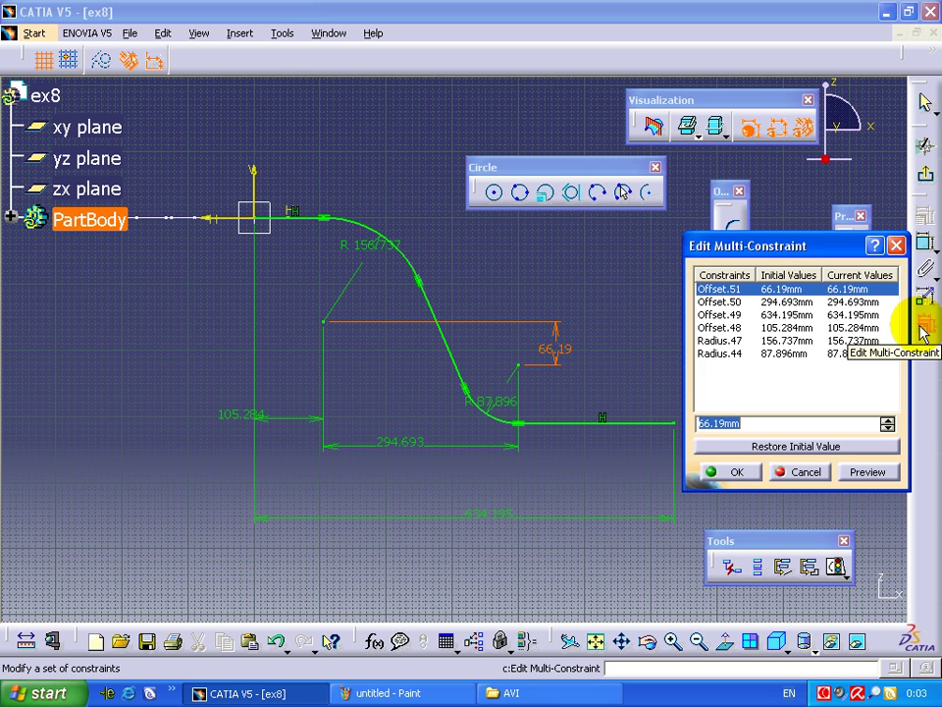
left_click(865, 301)
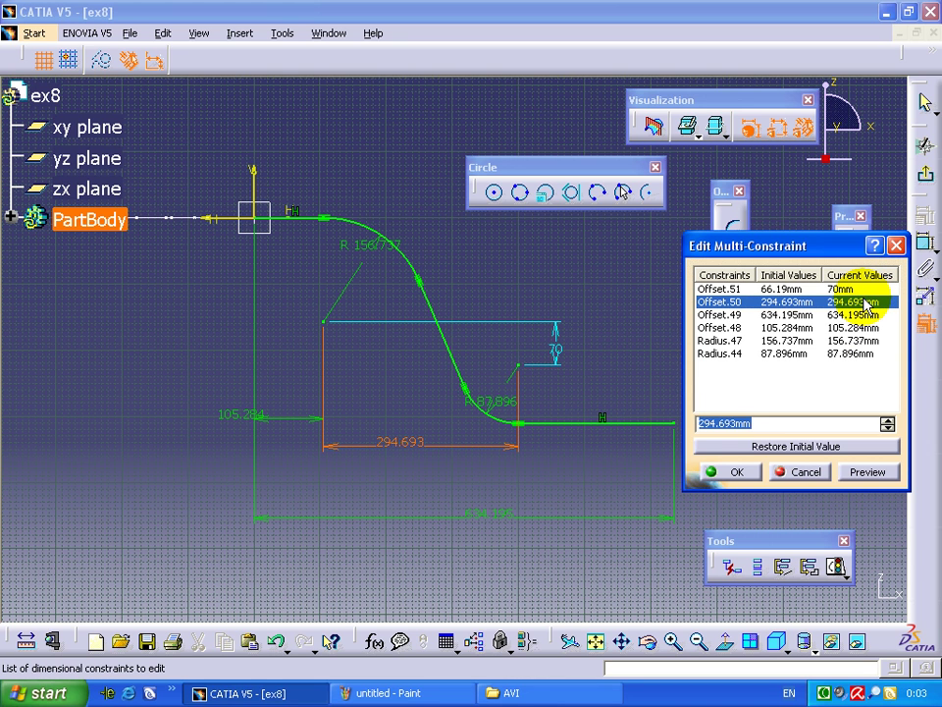
left_click(806, 314)
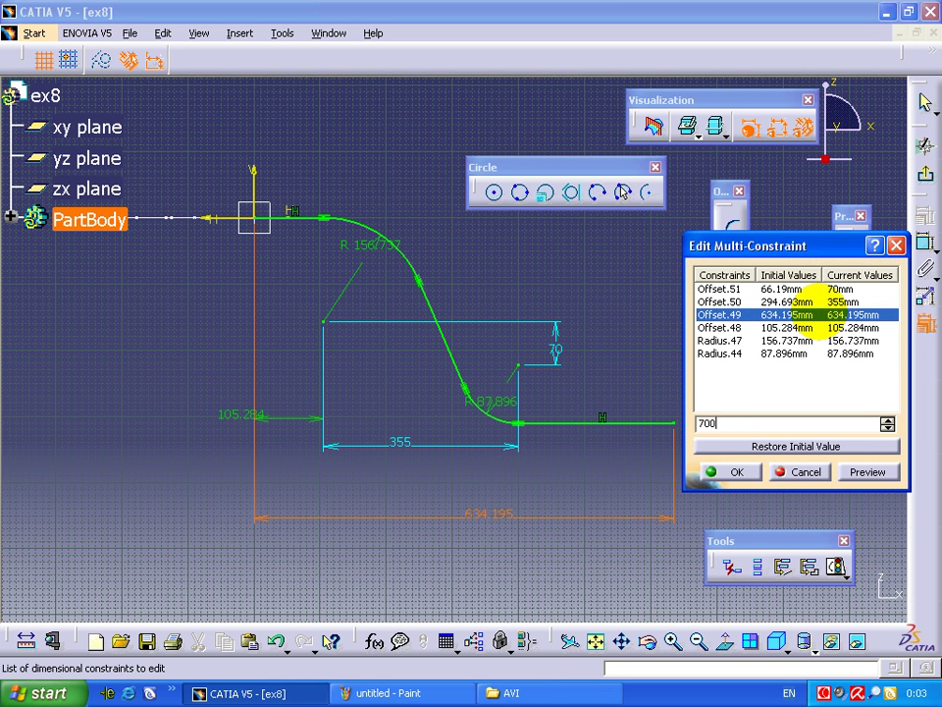
left_click(790, 328)
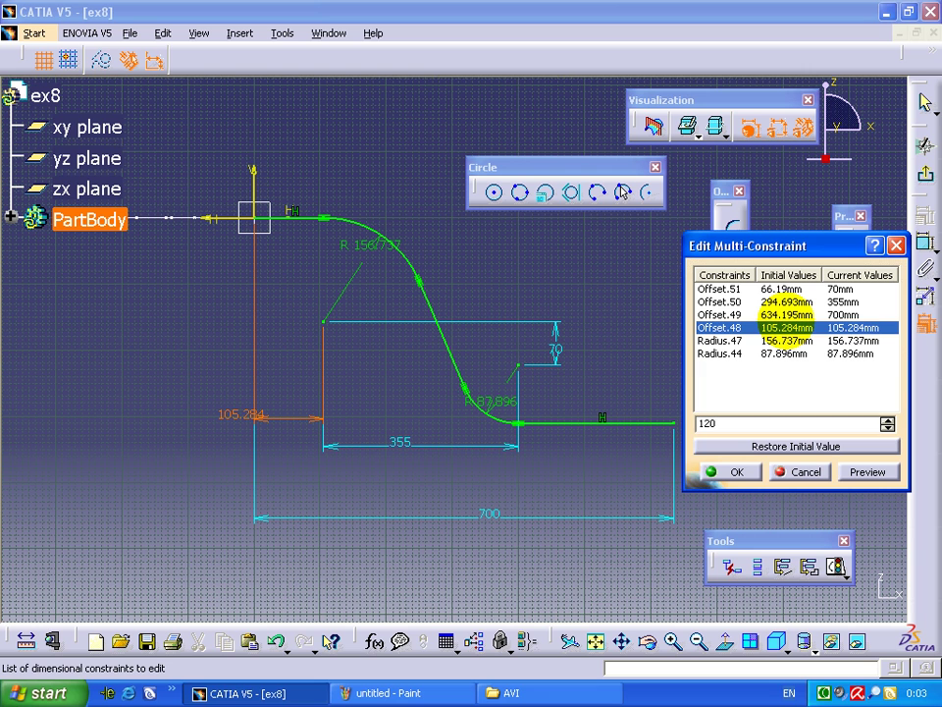
left_click(790, 341)
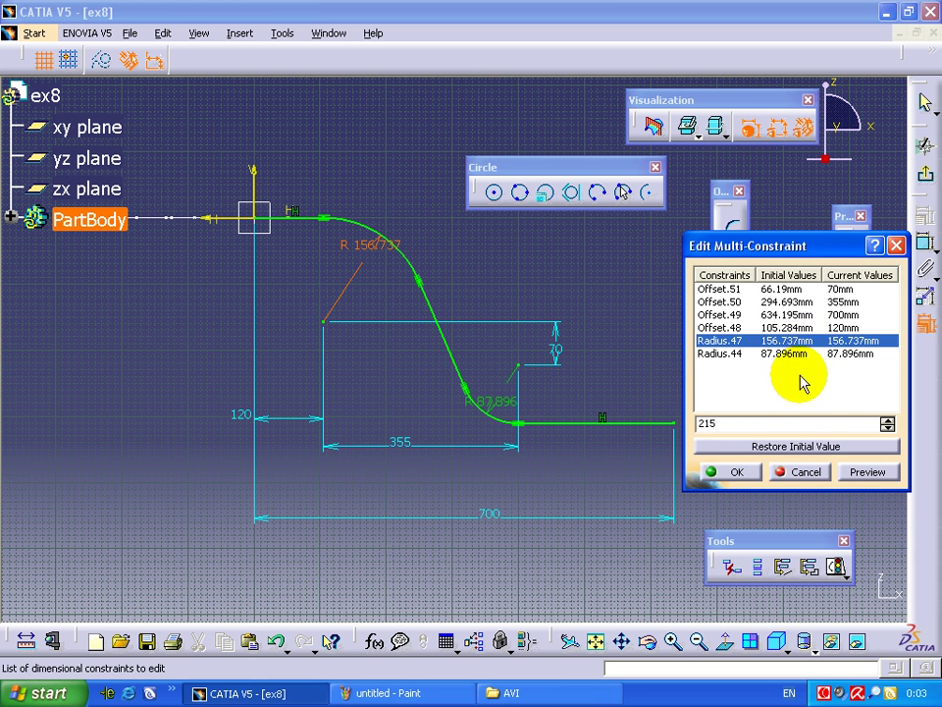
left_click(800, 357)
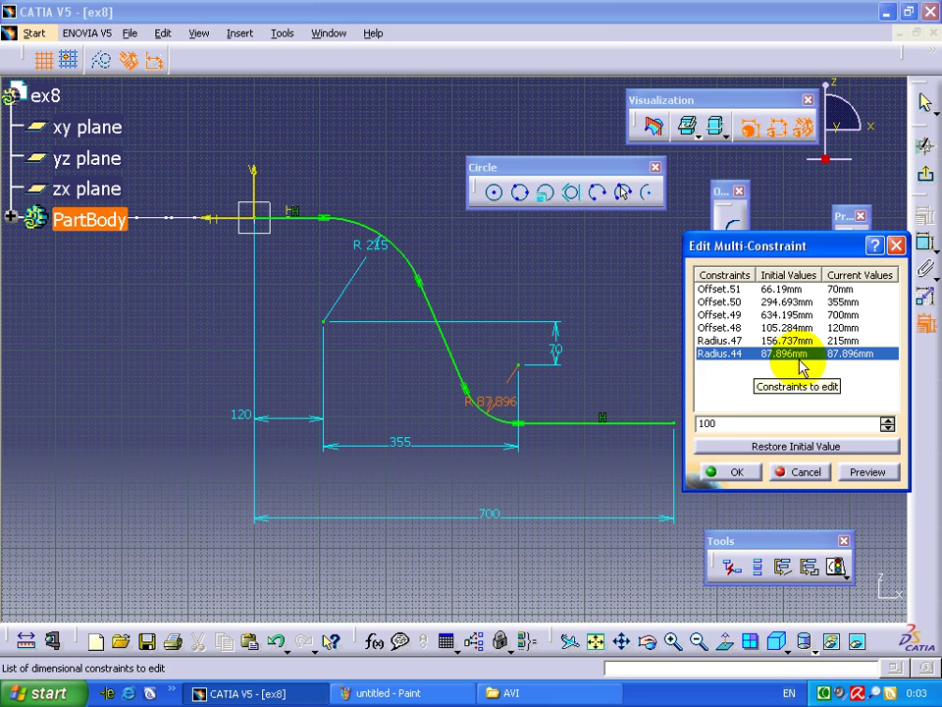
left_click_drag(686, 488, 541, 488)
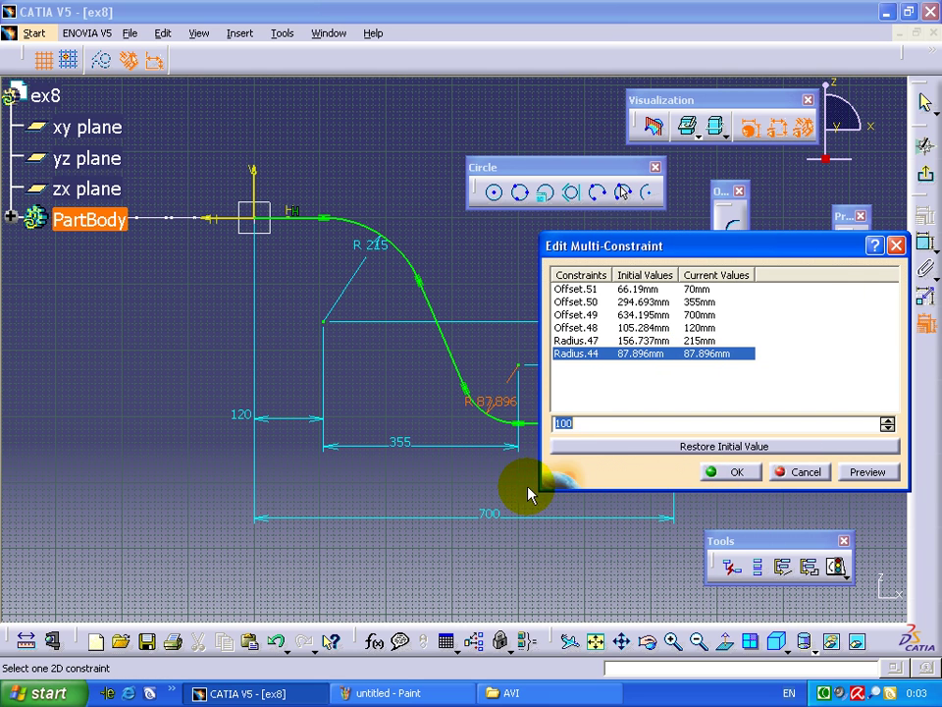
left_click(729, 475)
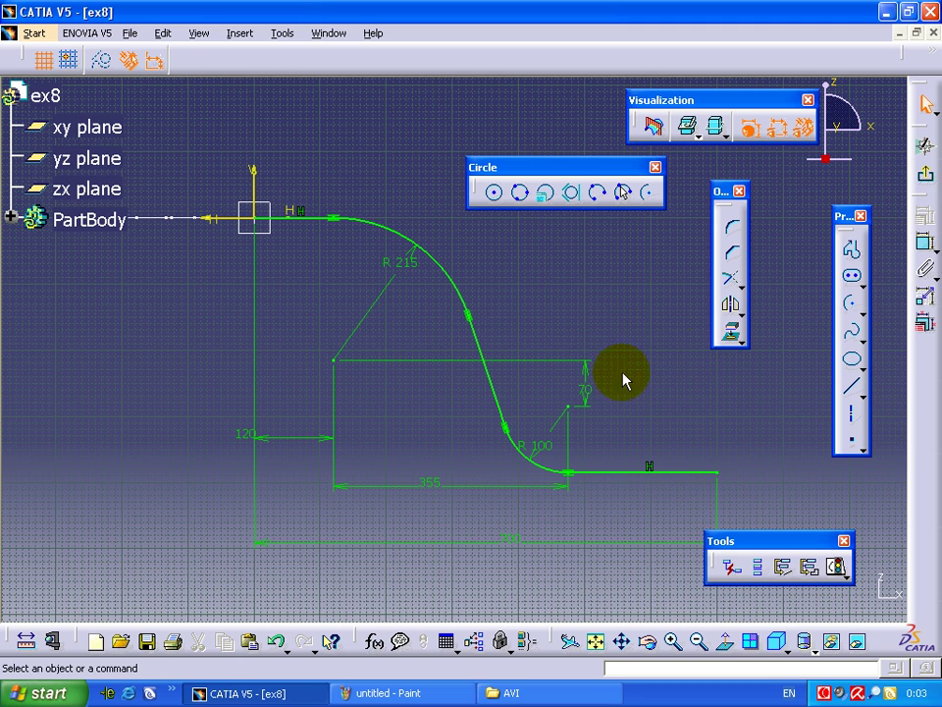
mouse_move(716, 326)
middle_mouse_down()
mouse_move(585, 284)
mouse_move(552, 297)
middle_mouse_up()
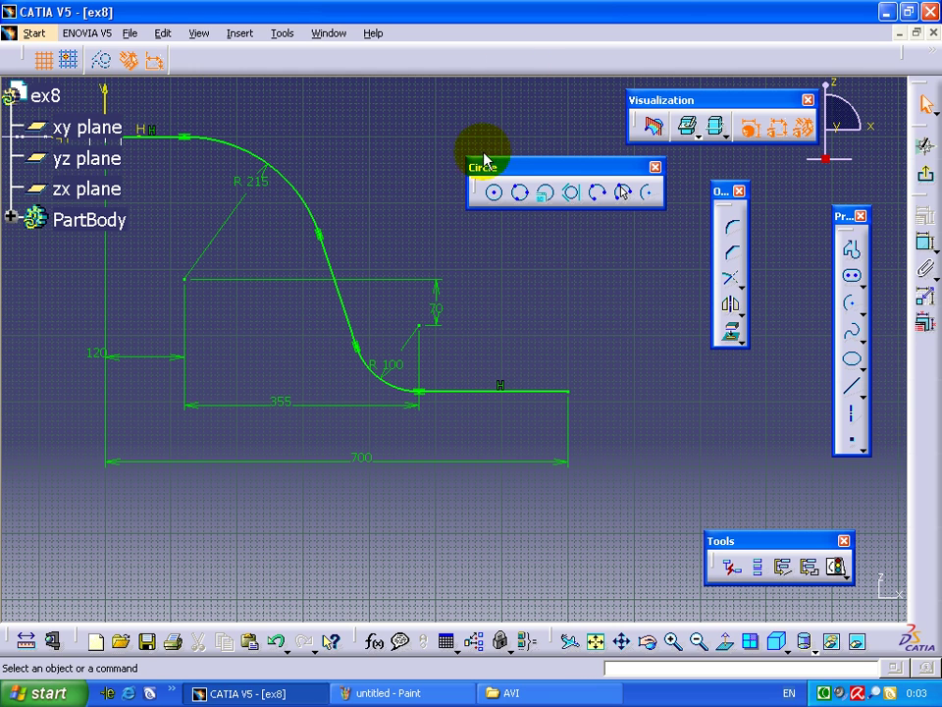
middle_click_drag(603, 413, 524, 326)
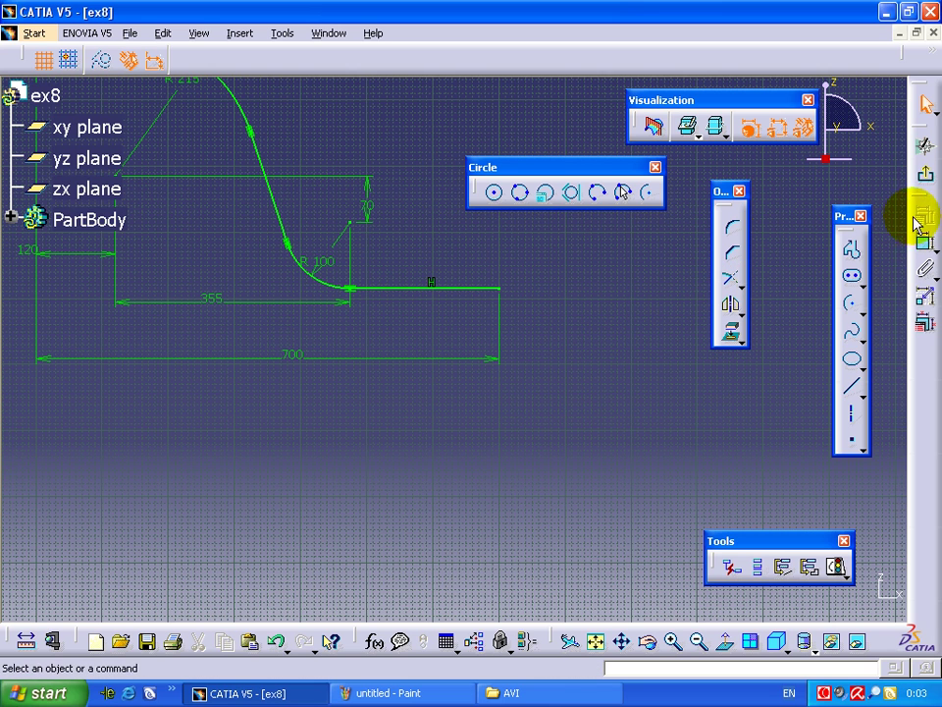
Leave the sketcher and fit all geometry in the 3D view
left_click(924, 147)
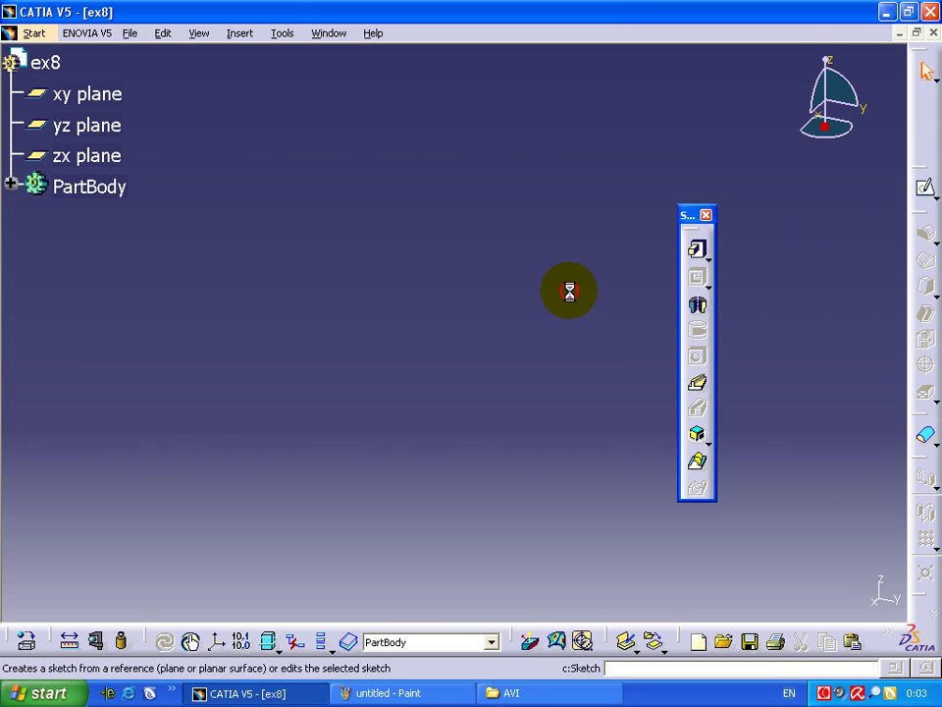
left_click(697, 304)
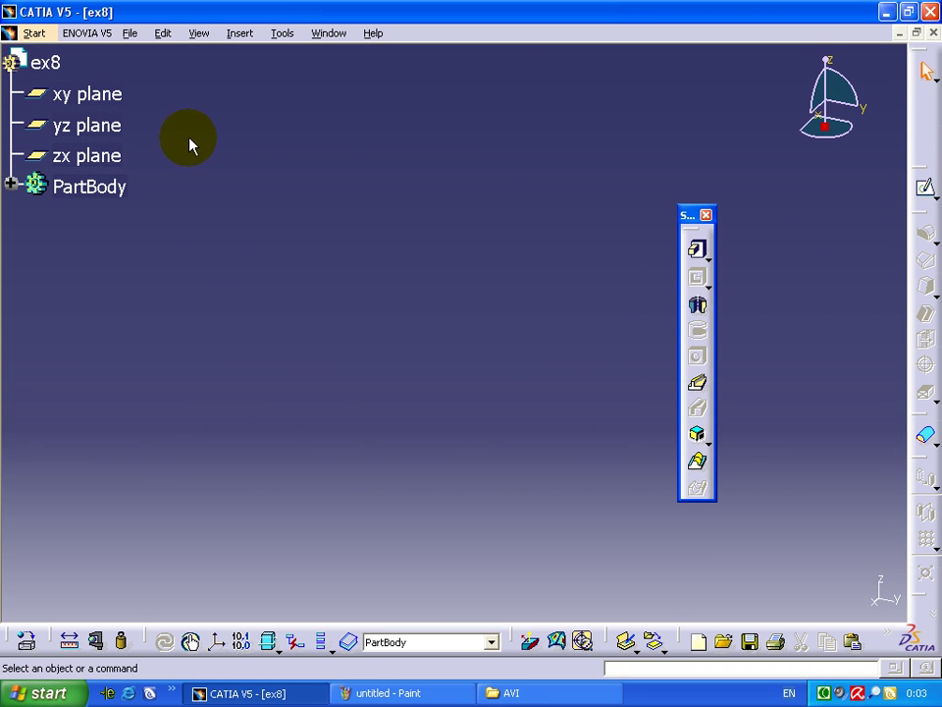
left_click(204, 33)
left_click(221, 298)
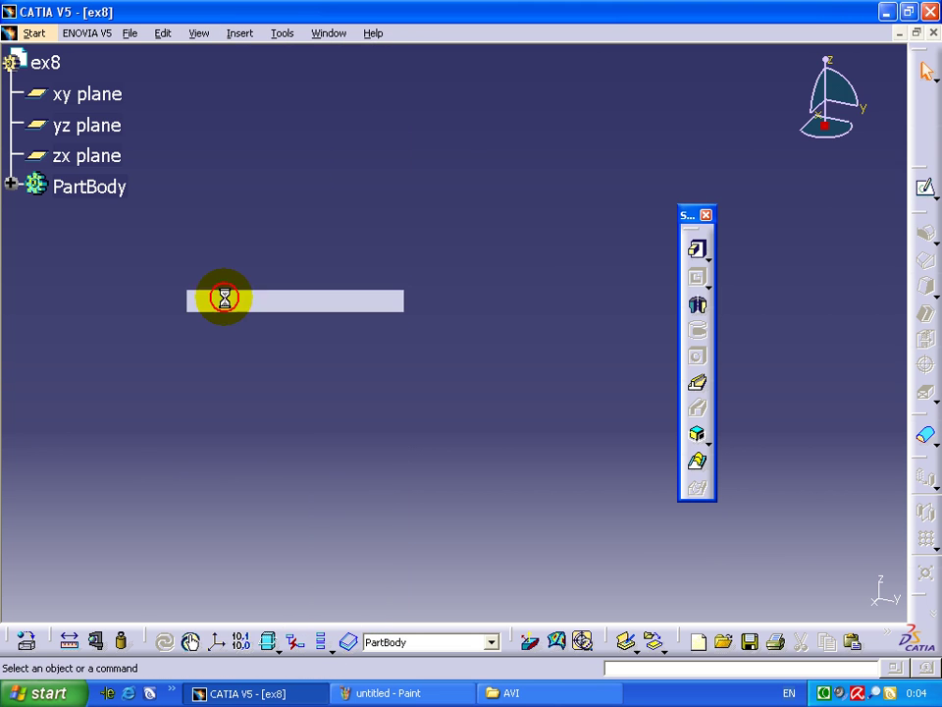
Cut Sketch.2 and paste it under PartBody as Sketch.3, then refit the view
left_click(13, 184)
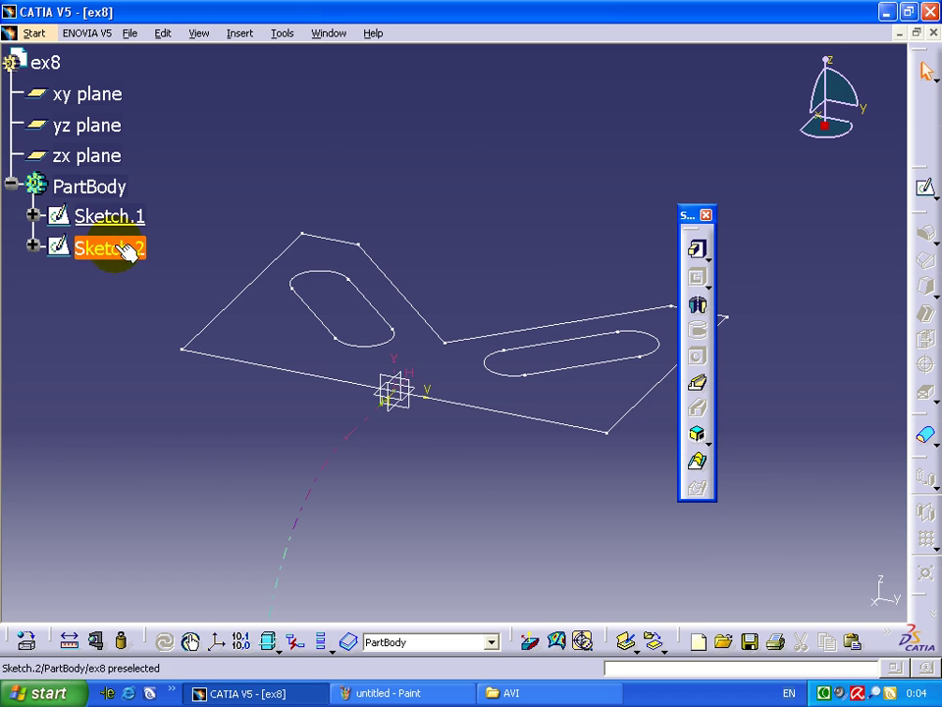
right_click(123, 248)
left_click(176, 407)
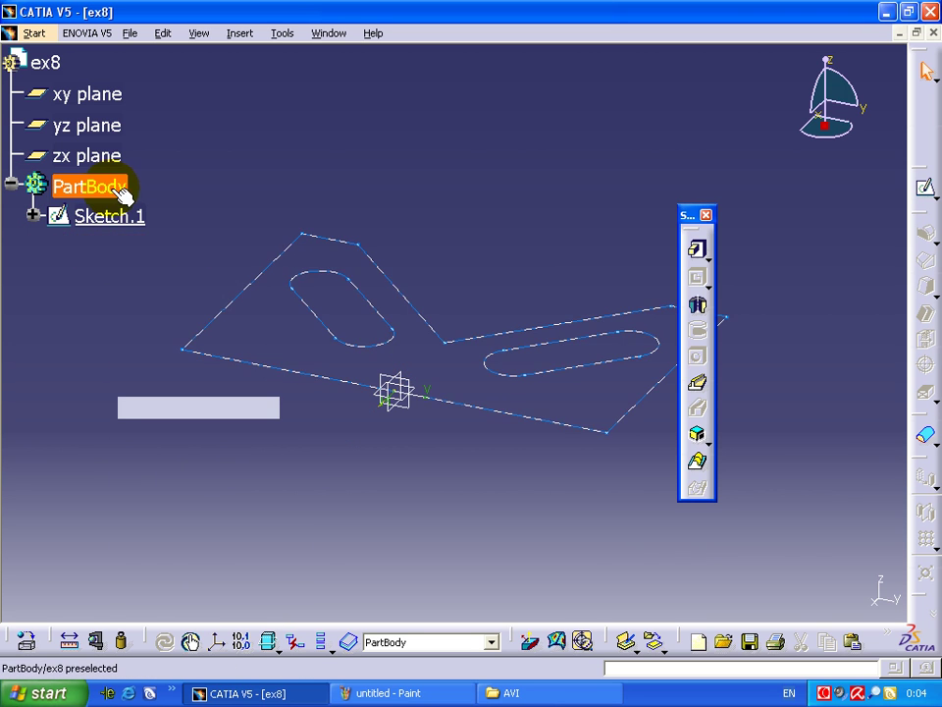
right_click(116, 188)
left_click(148, 394)
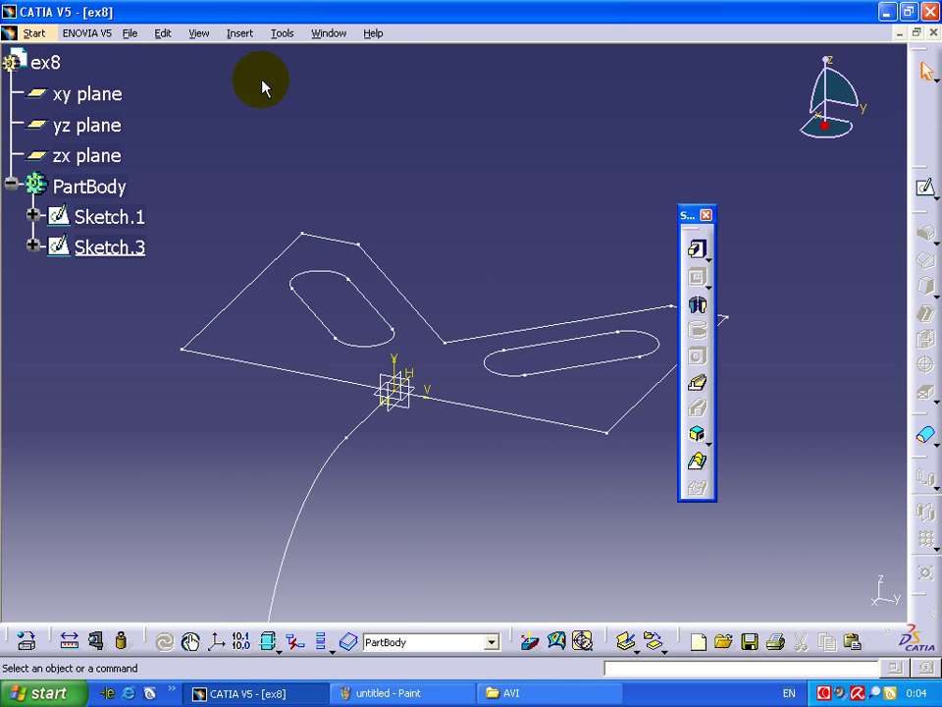
left_click(206, 37)
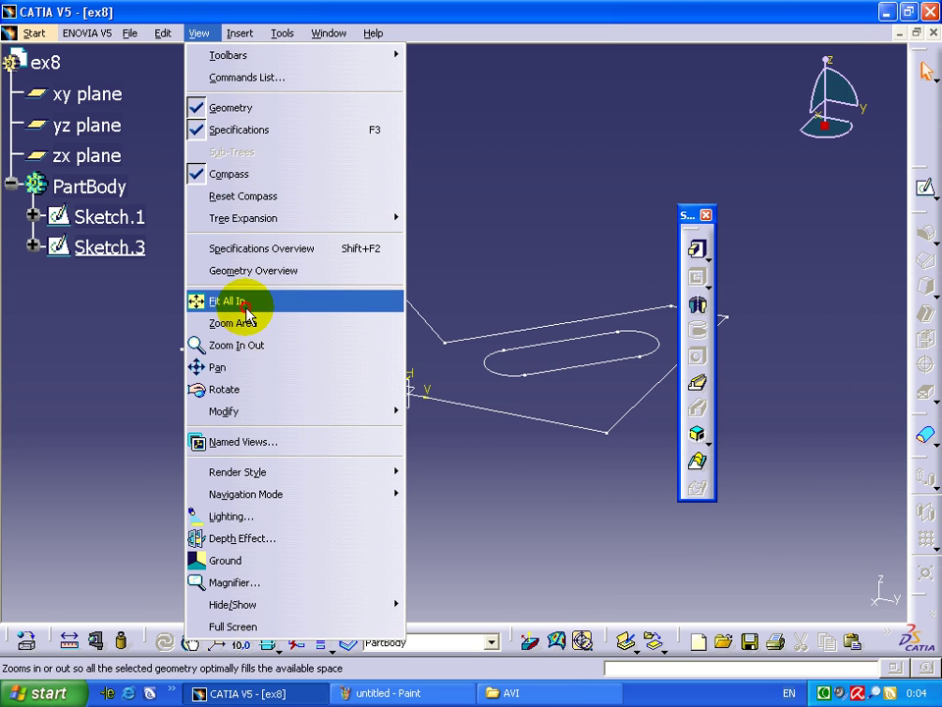
left_click(244, 301)
middle_click_drag(374, 396, 399, 397)
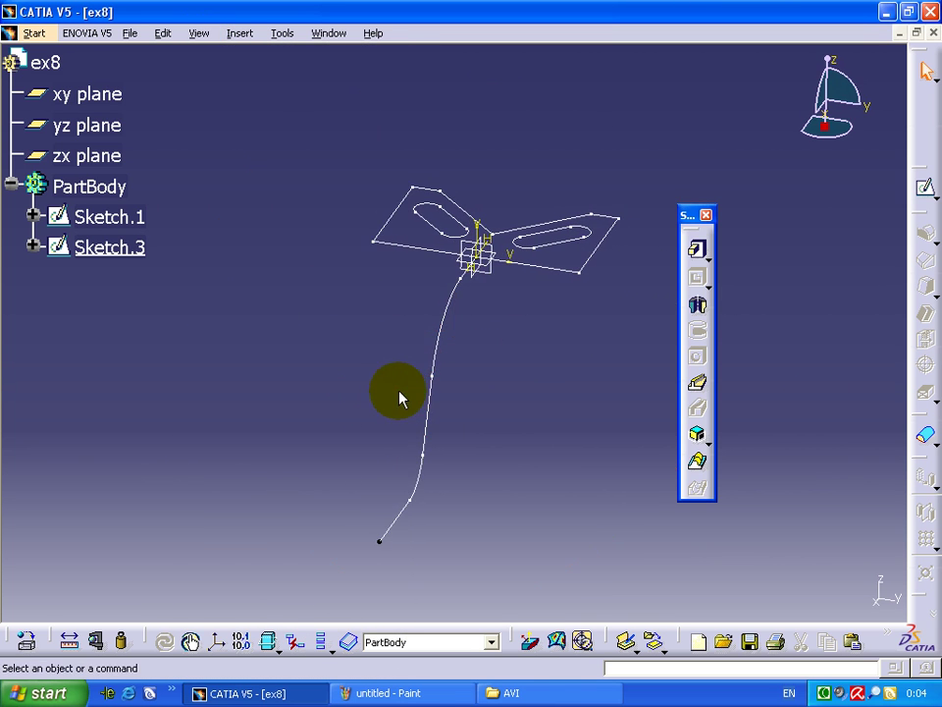
left_click(29, 33)
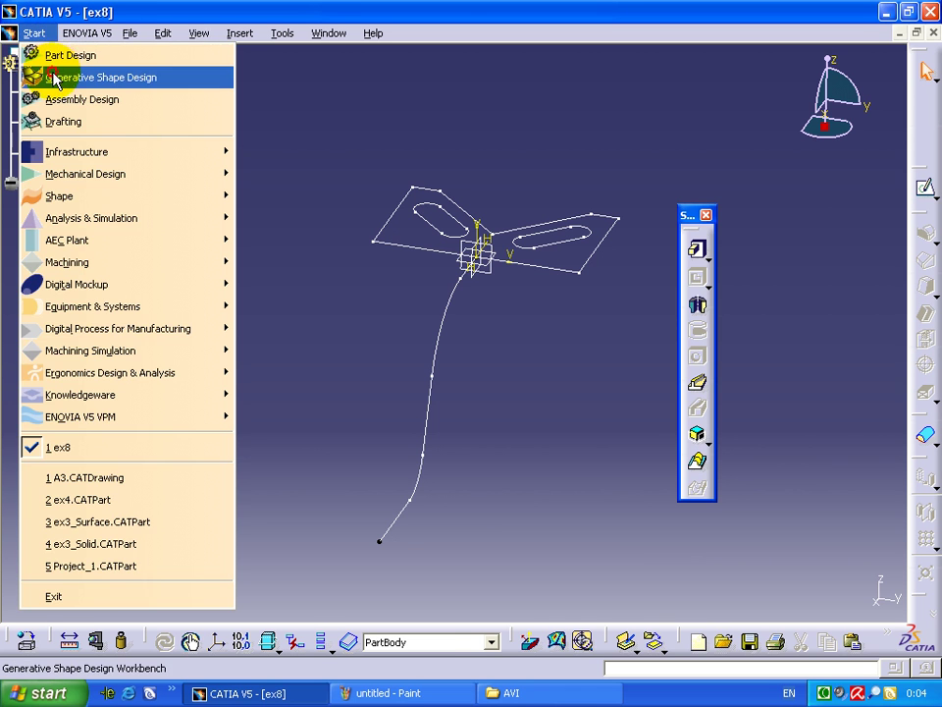
In Generative Shape Design, create Plane.1 normal to the Sketch.3 curve at its lower end point
left_click(147, 79)
left_click(238, 37)
mouse_move(269, 234)
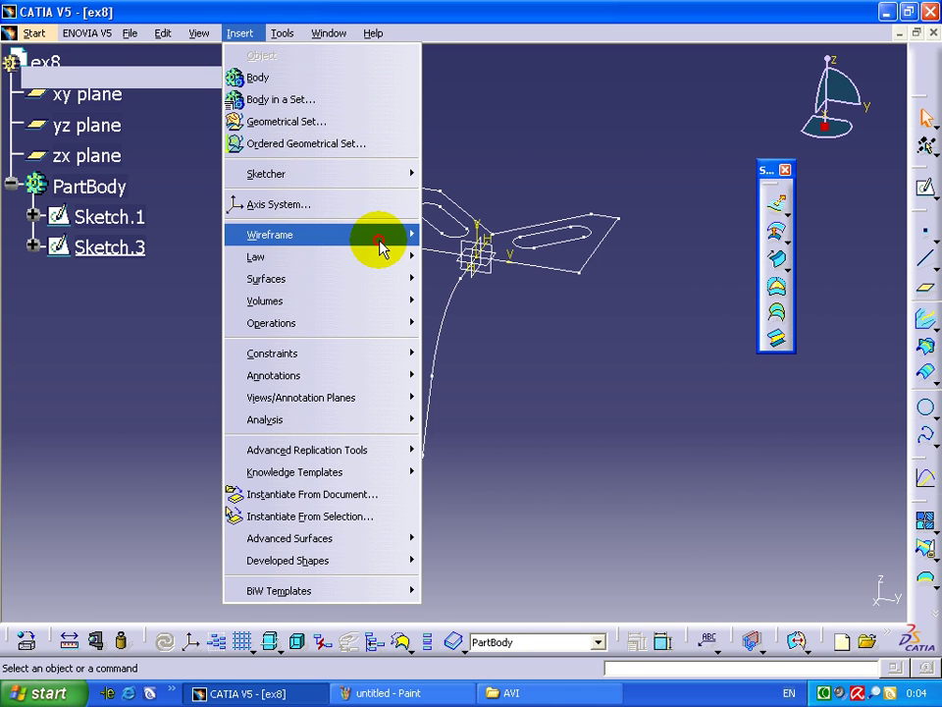
left_click(479, 358)
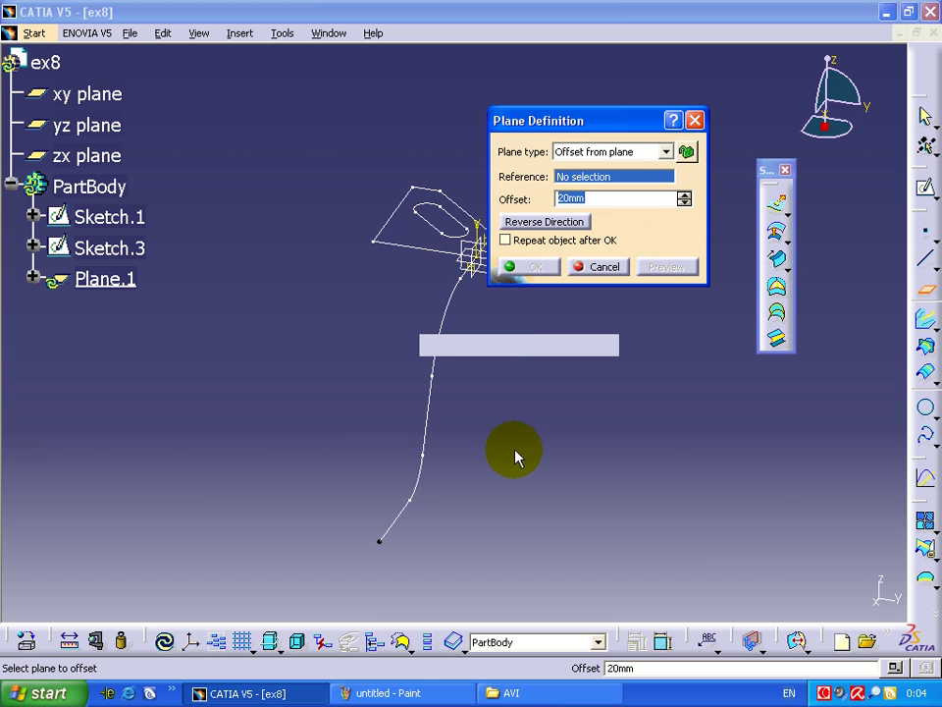
left_click(407, 506)
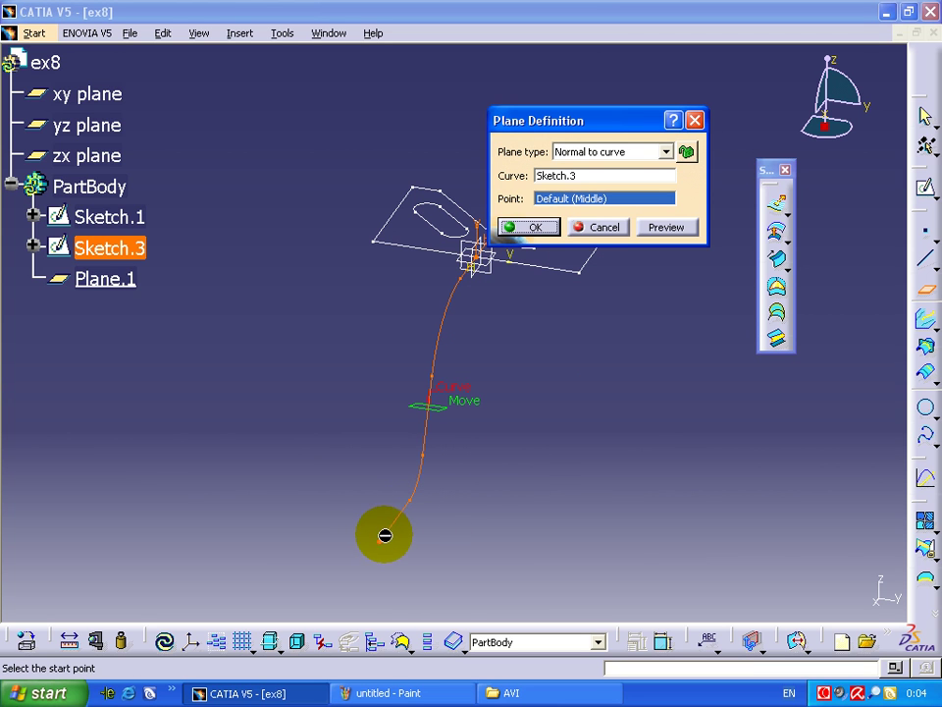
left_click(384, 543)
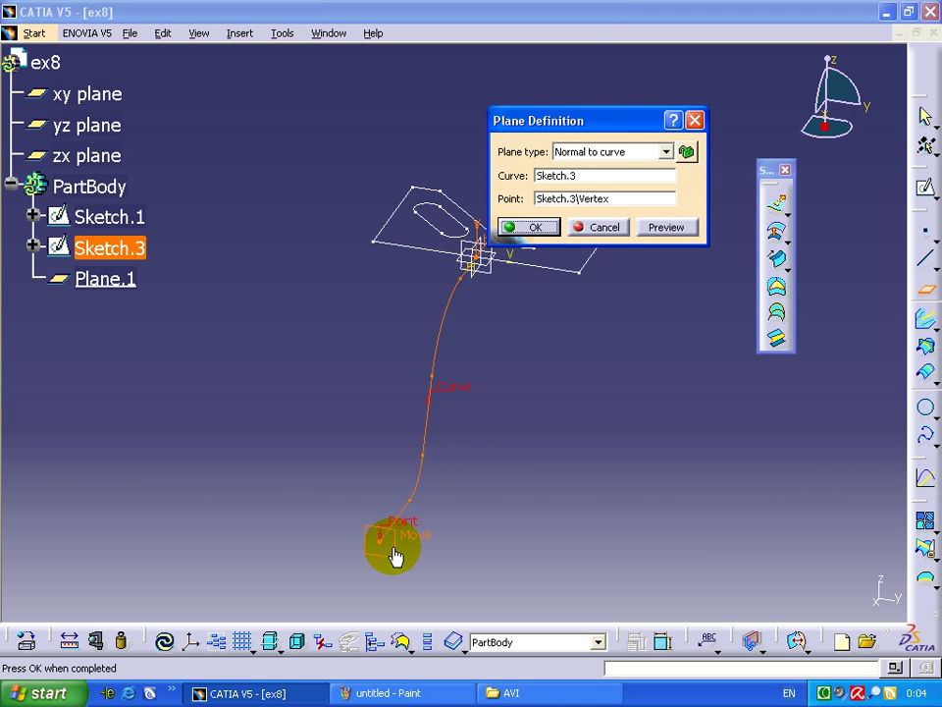
left_click(528, 227)
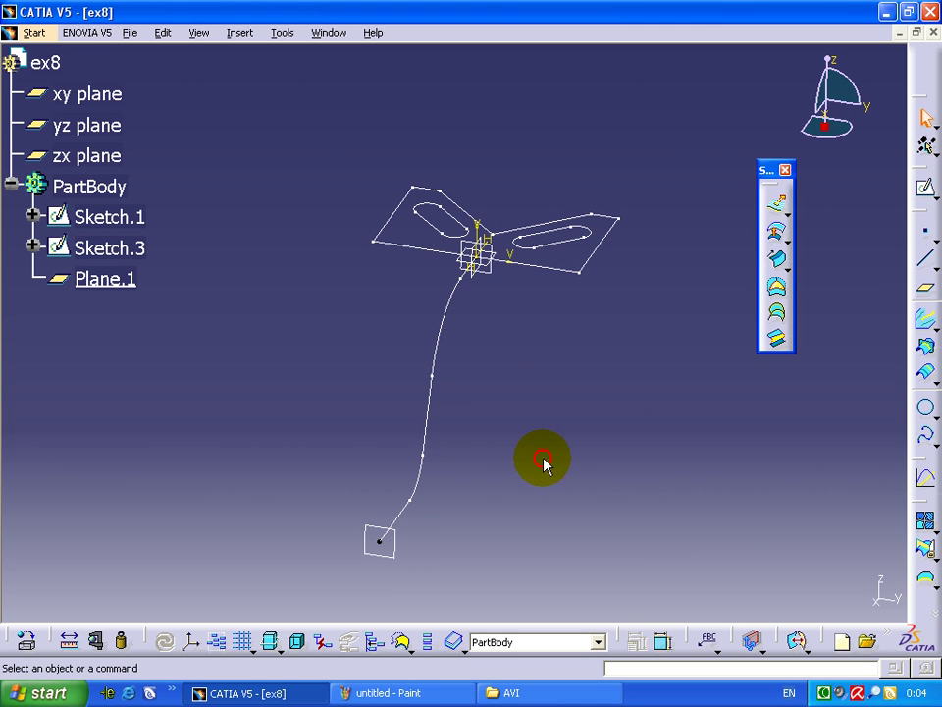
Open a new sketch on Plane.1 and frame the sketch origin
left_click(927, 189)
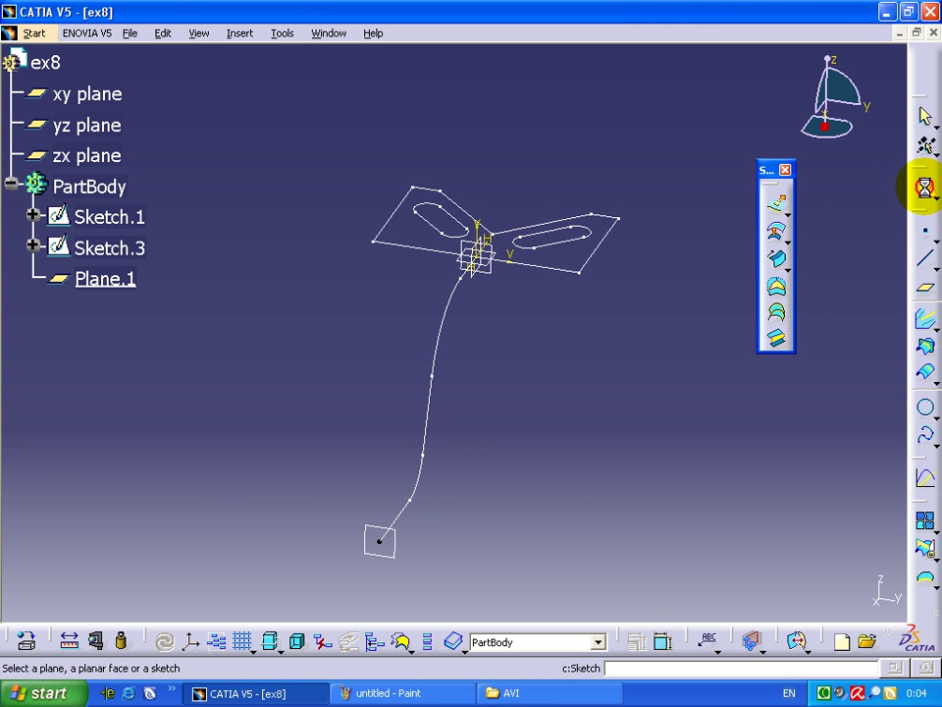
left_click(400, 548)
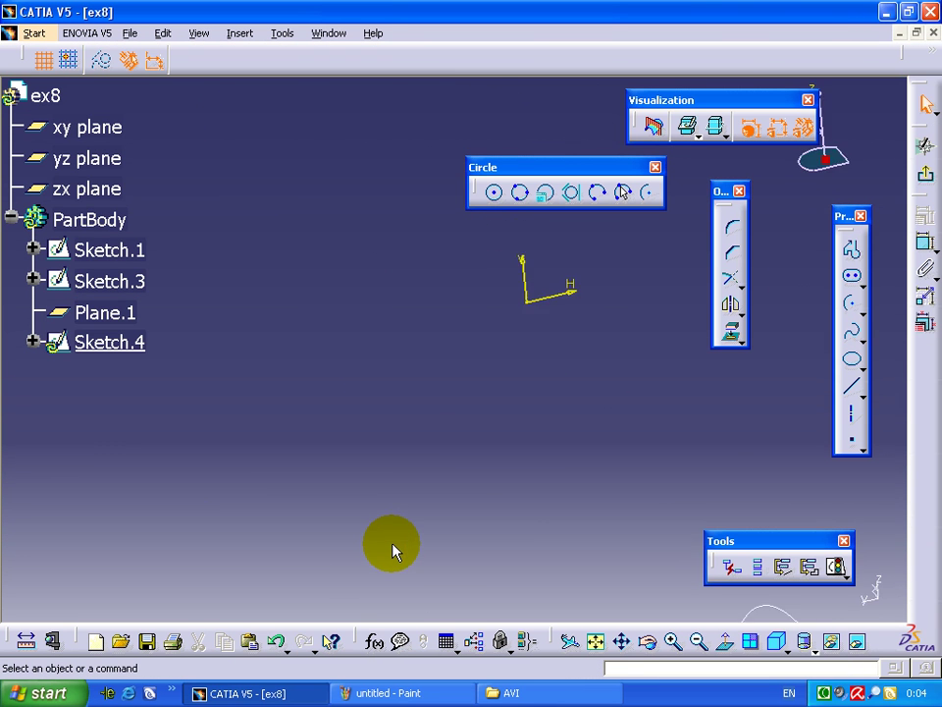
middle_click_drag(541, 474, 407, 271)
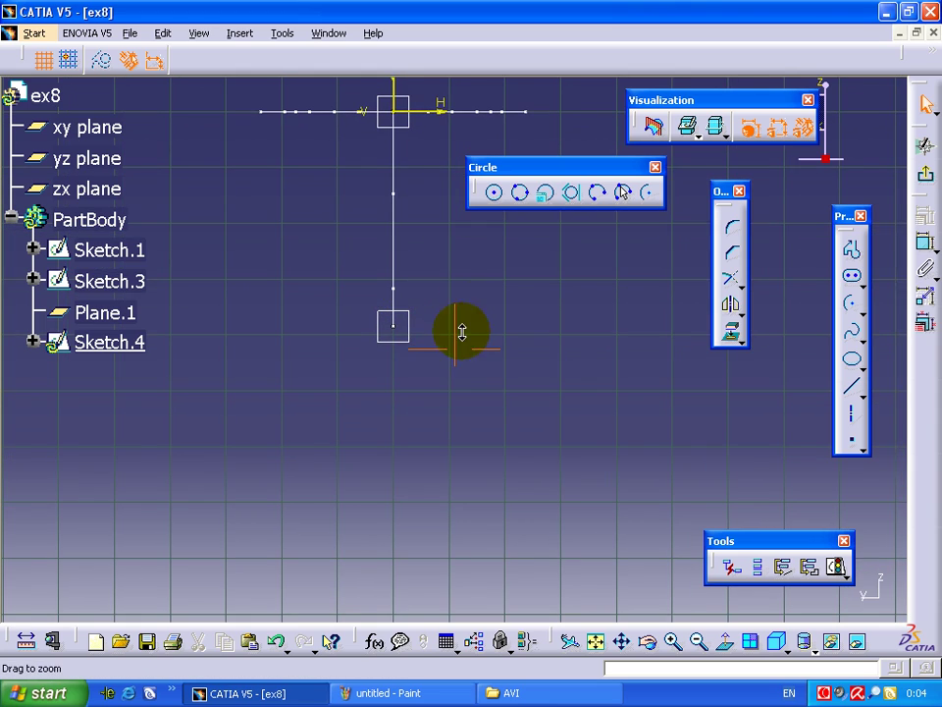
middle_click_drag(473, 317, 460, 265)
Draw a stepped half-profile of horizontal and vertical lines starting and ending on the vertical axis
left_click(855, 254)
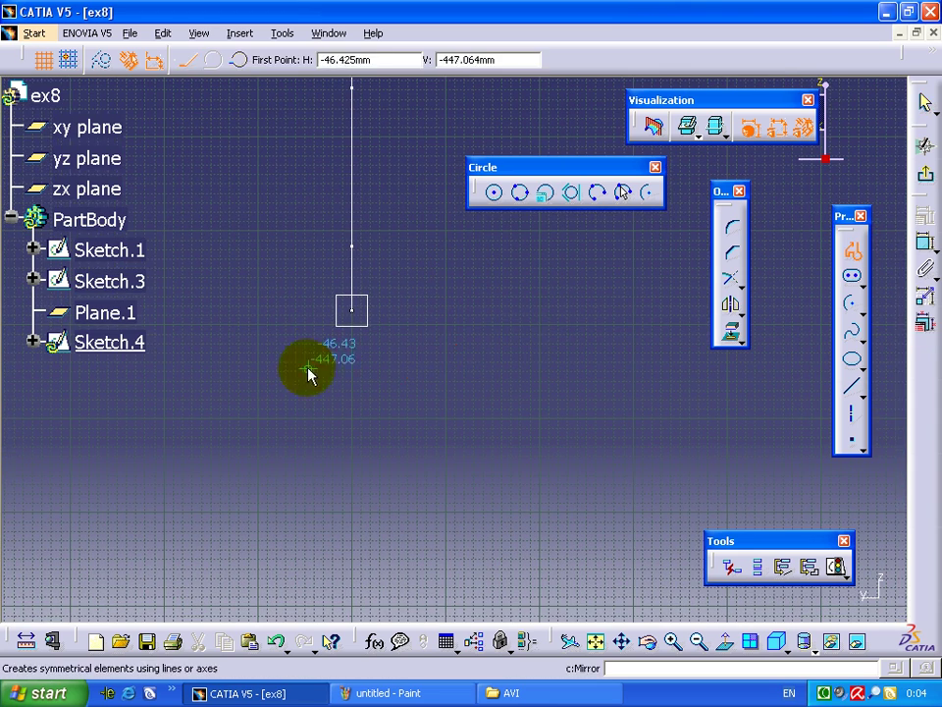
left_click(353, 310)
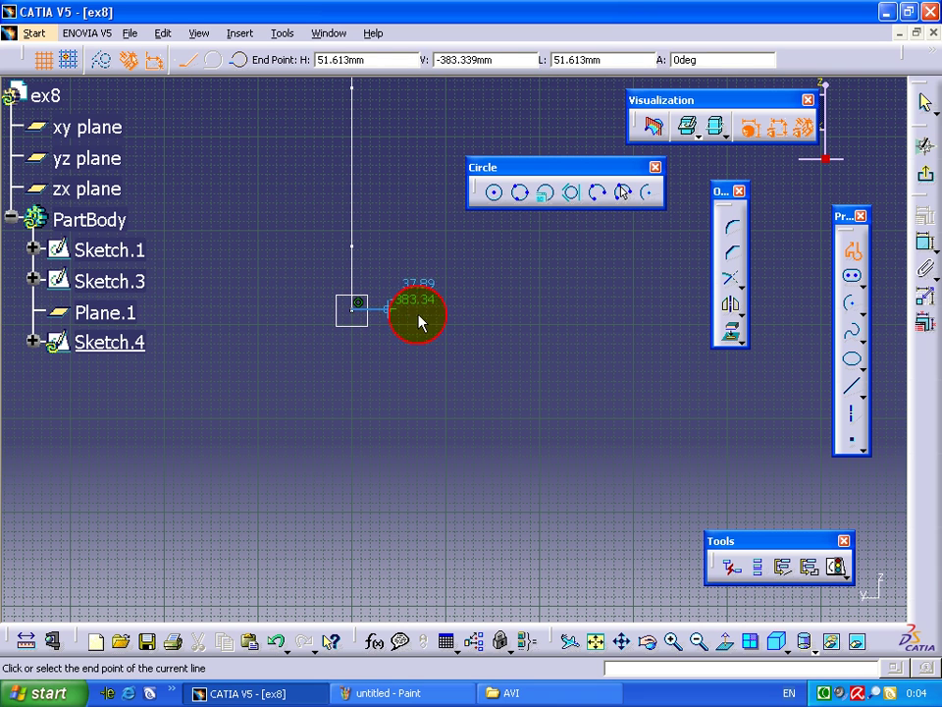
key("Escape")
left_click(853, 252)
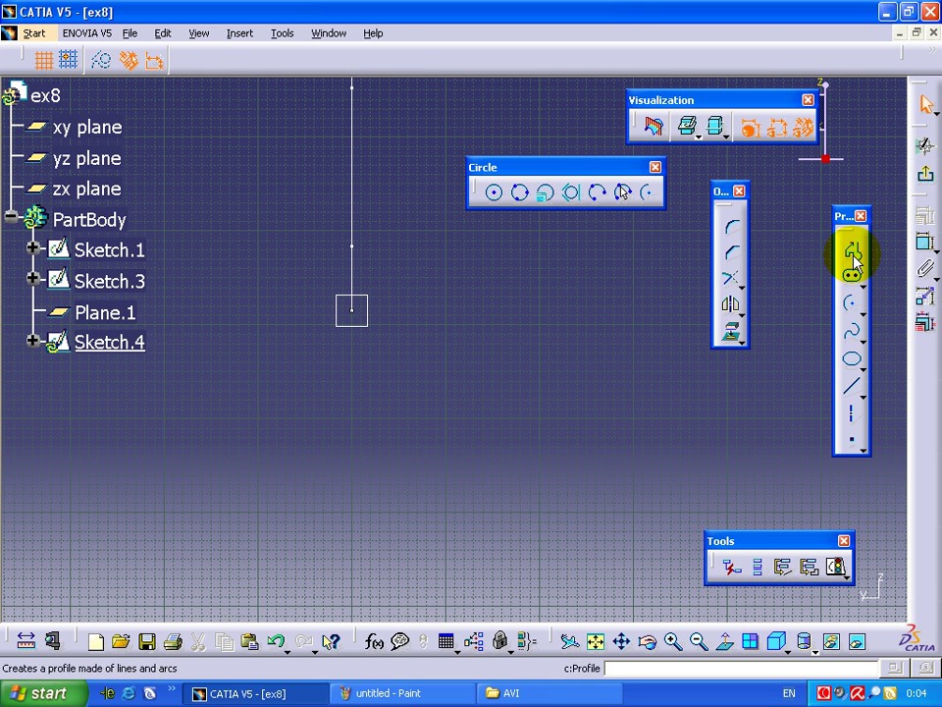
left_click(354, 310)
left_click(420, 310)
left_click(420, 344)
left_click(390, 343)
left_click(390, 390)
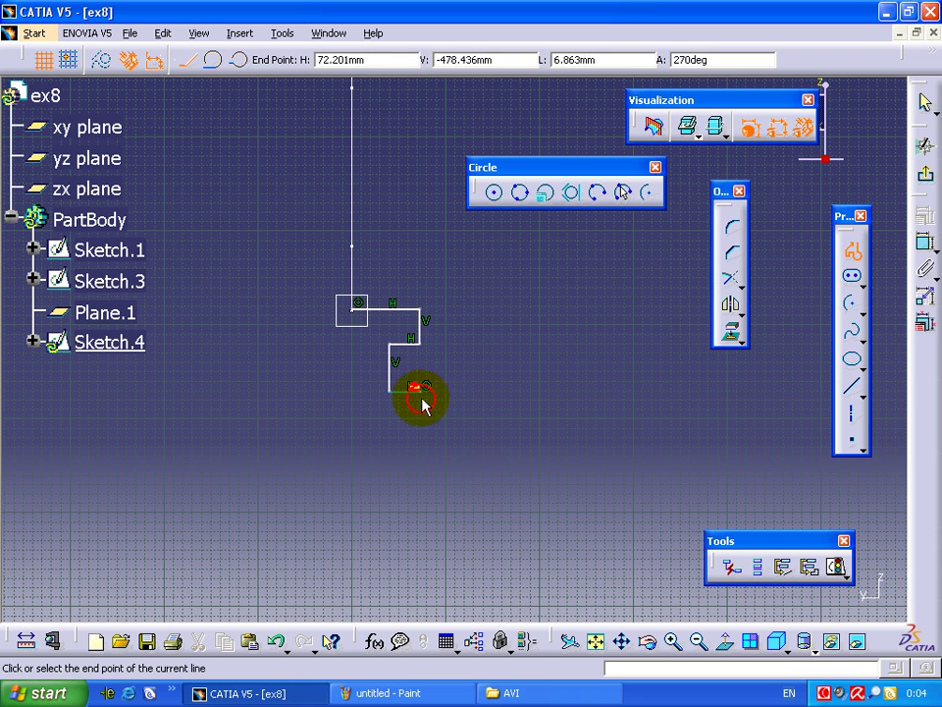
left_click(420, 424)
left_click(353, 425)
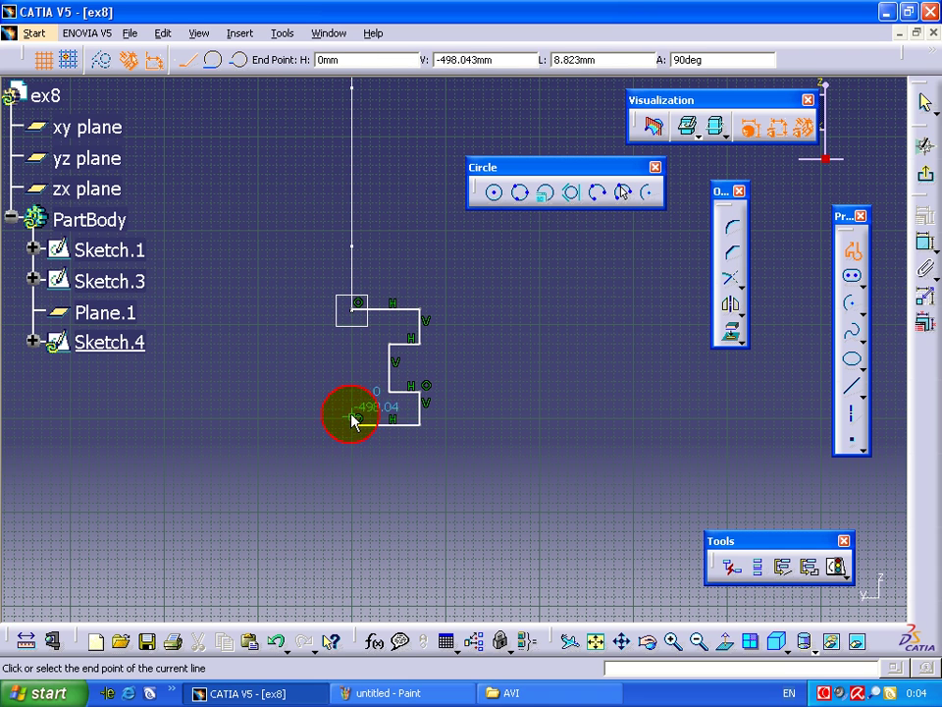
left_click(733, 307)
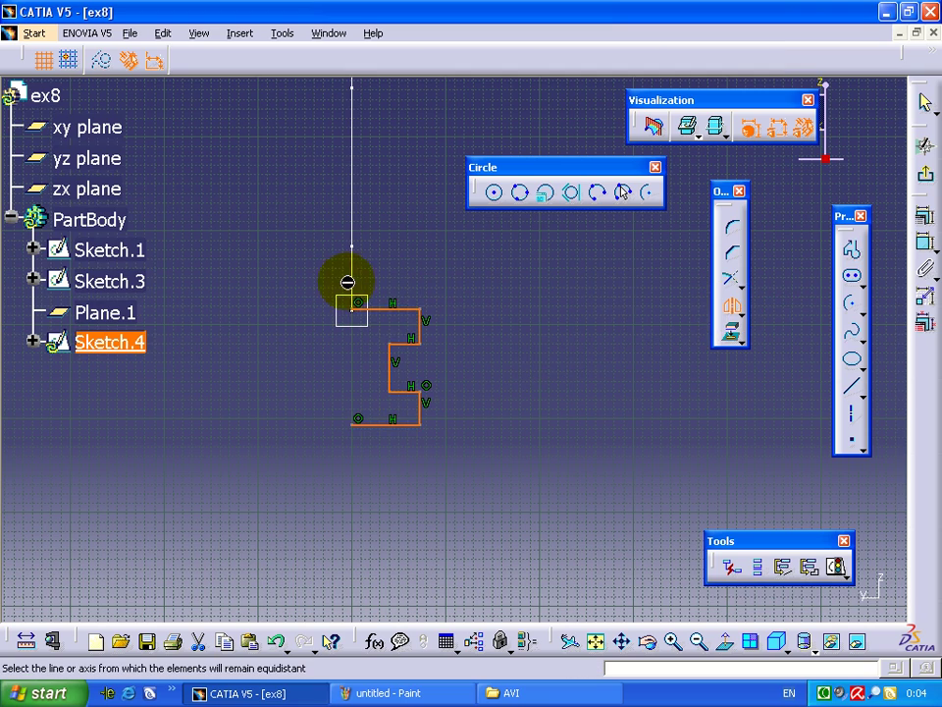
middle_click_drag(368, 300, 396, 504)
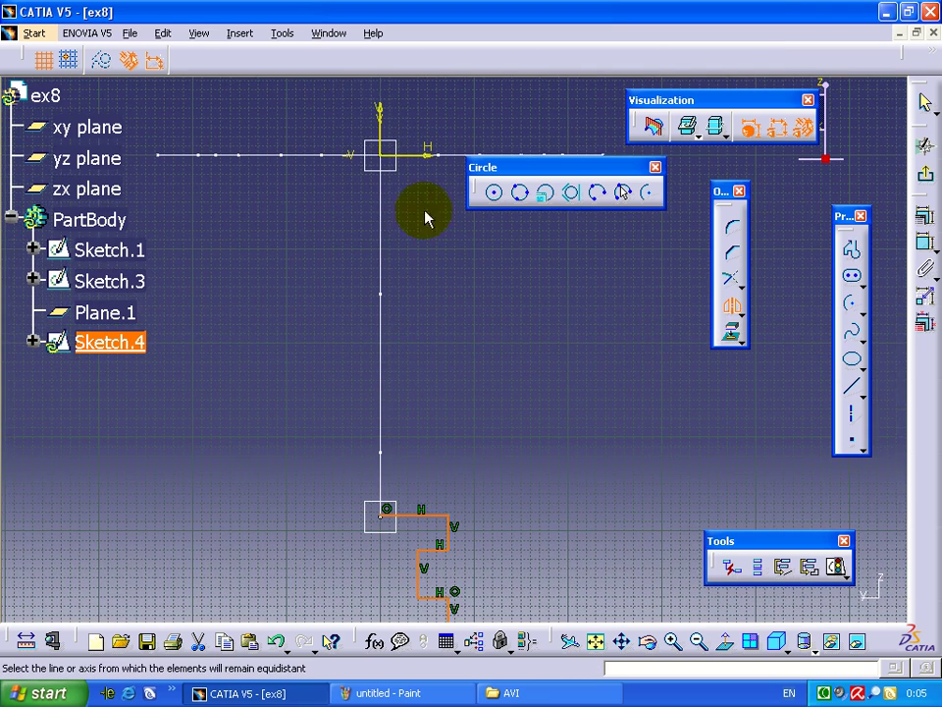
Mirror the half-profile across the vertical axis to close the stepped profile
left_click(383, 142)
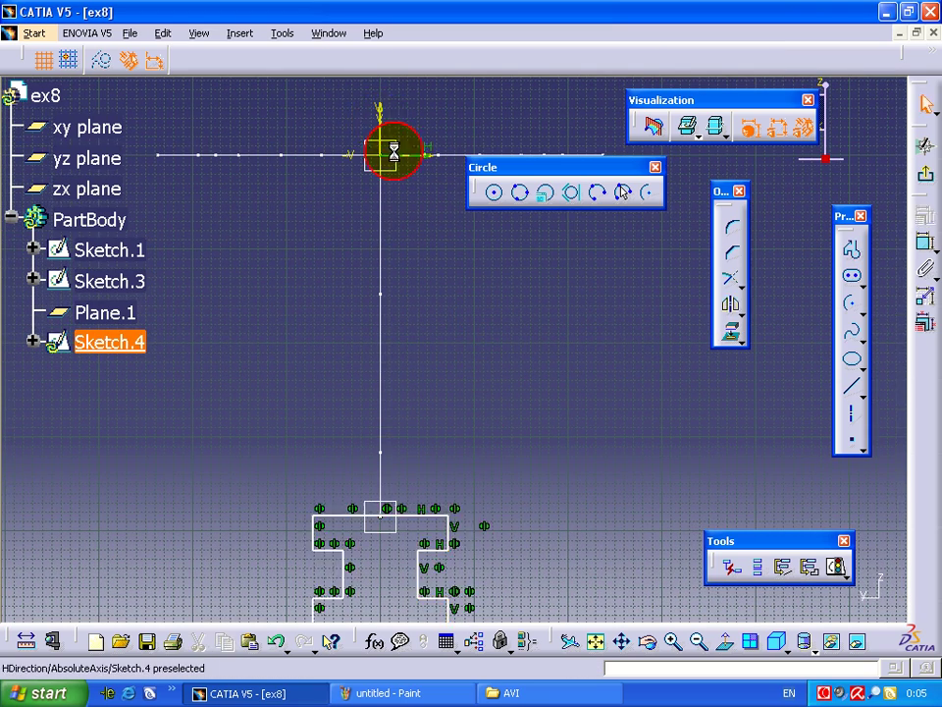
left_click(507, 373)
mouse_move(486, 416)
middle_mouse_down()
mouse_move(490, 467)
mouse_move(513, 456)
mouse_move(575, 342)
middle_mouse_up()
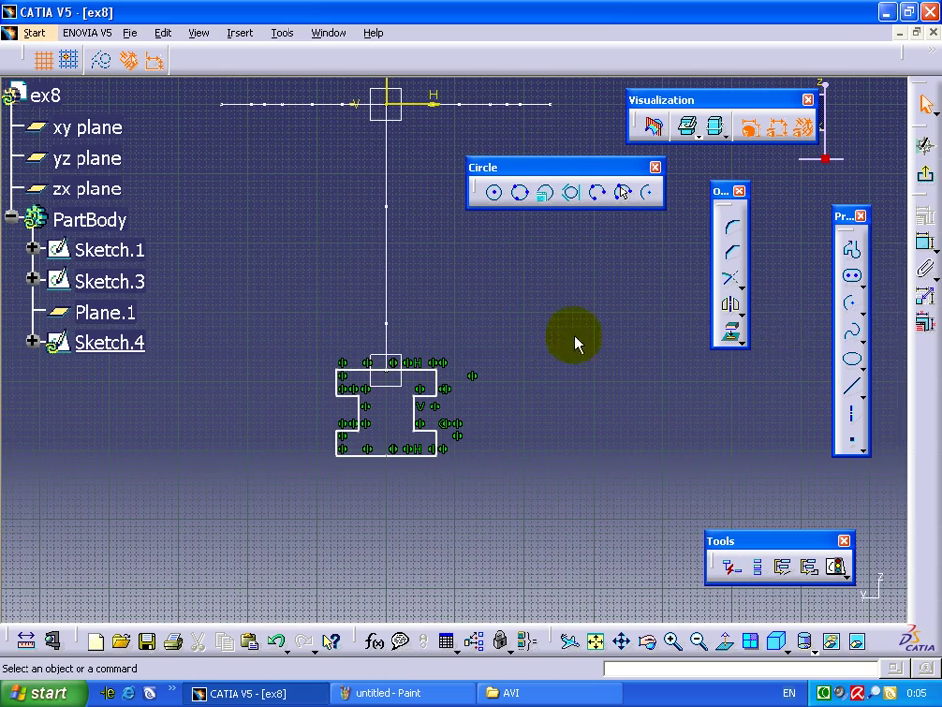
Dimension the right vertical edge and the distance between two vertical lines, each set to 20
left_click(924, 244)
left_click(435, 383)
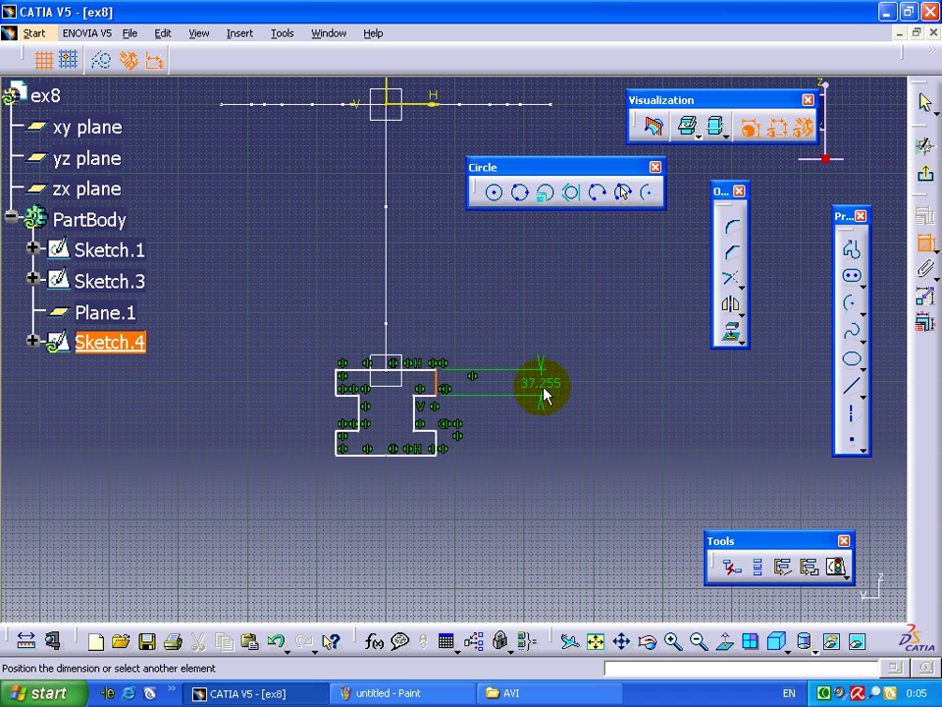
left_click(544, 393)
double_click(545, 383)
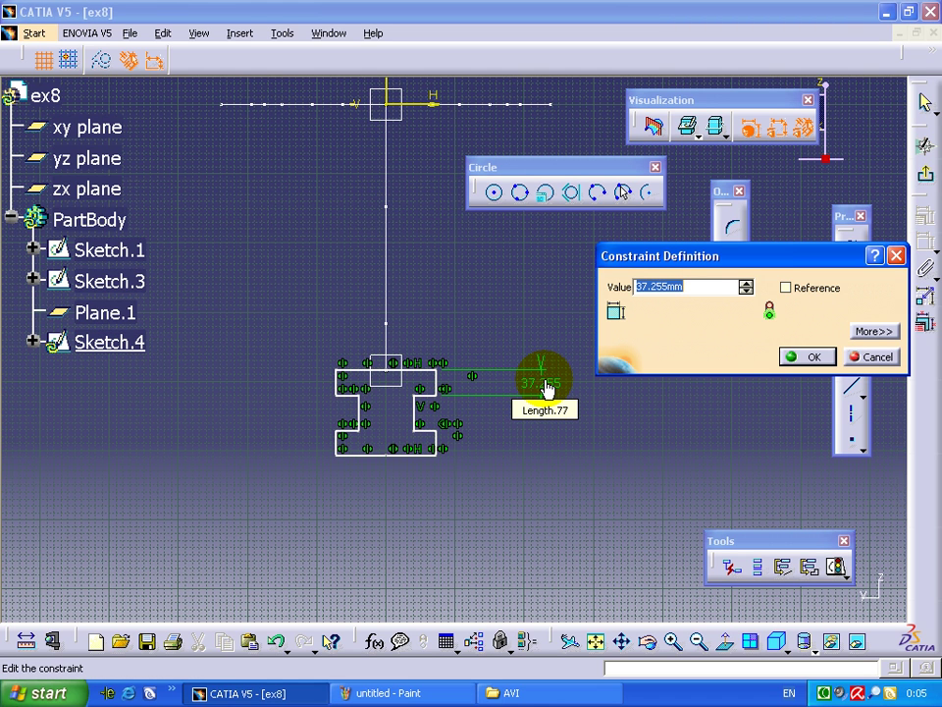
key("Return")
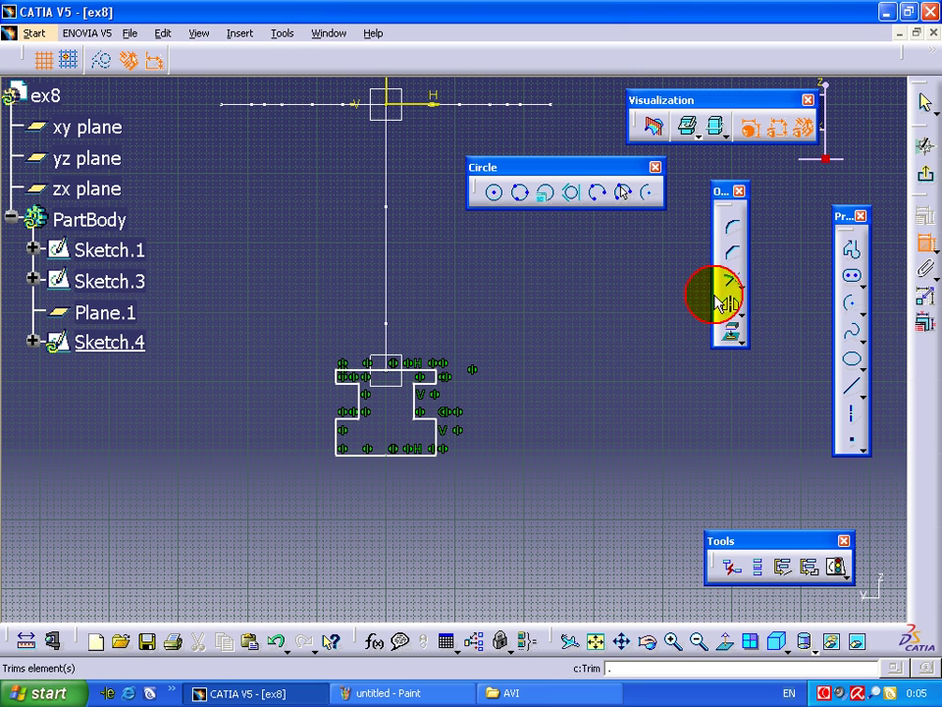
left_click(415, 405)
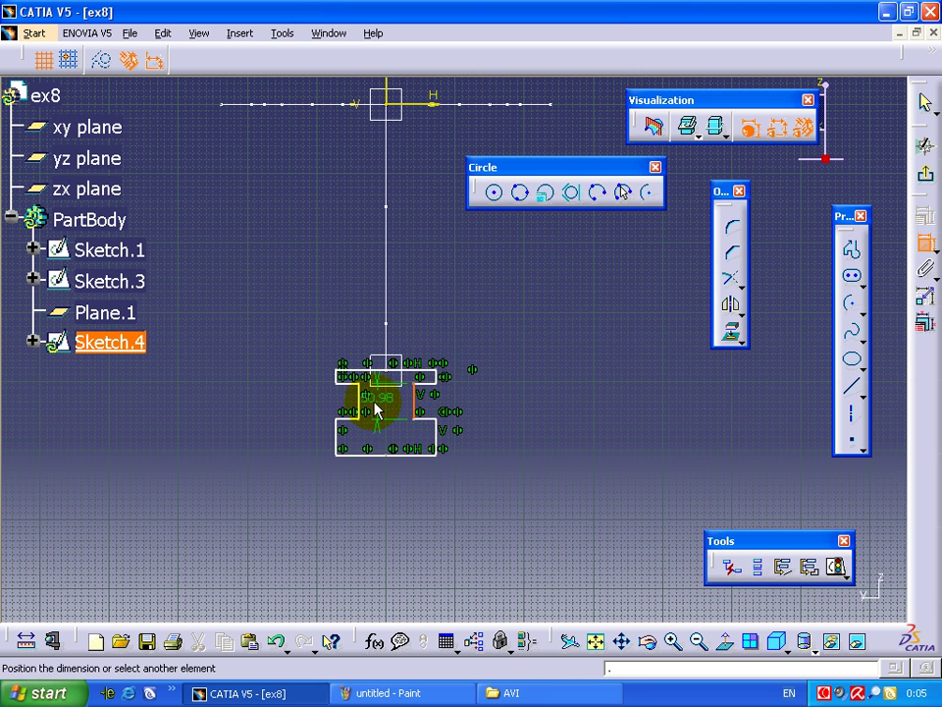
left_click(371, 408)
left_click(488, 400)
double_click(484, 393)
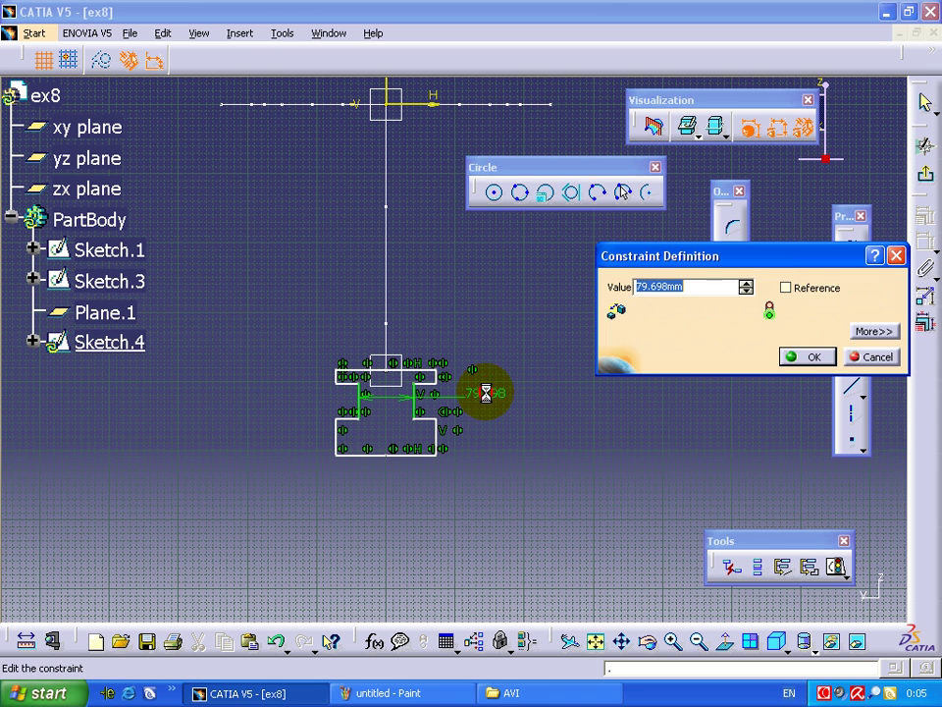
key("Return")
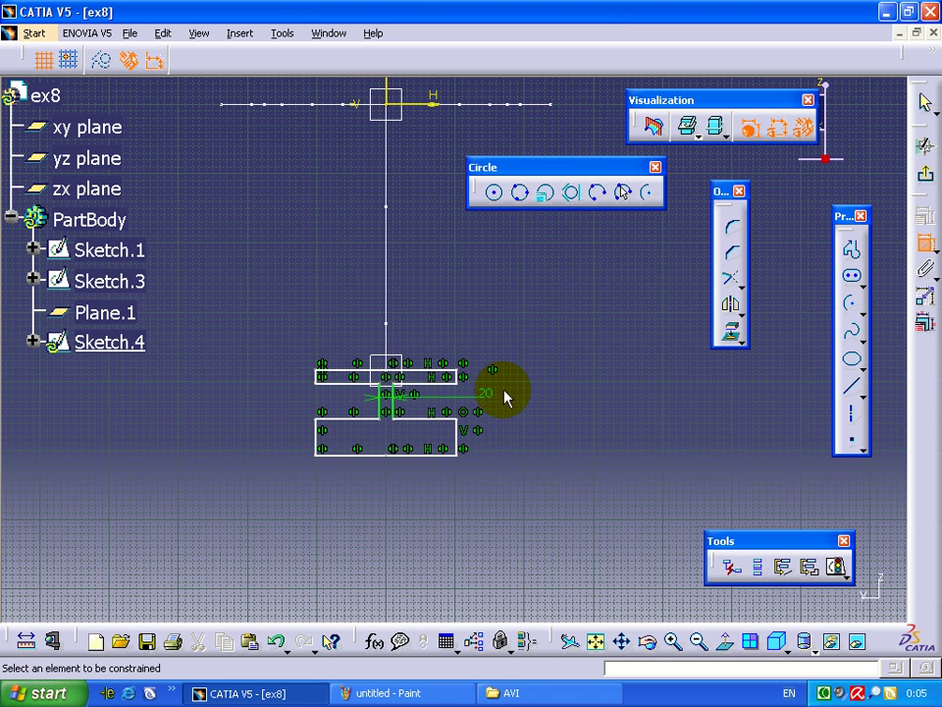
Leave the sketch and reopen Sketch.4 for editing
left_click(462, 377)
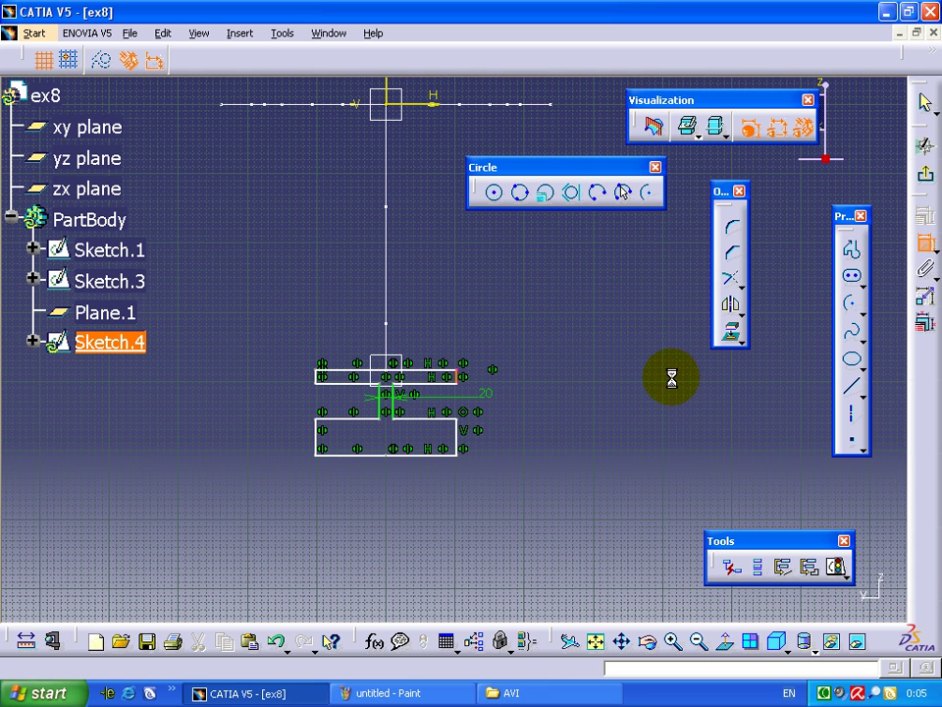
left_click(925, 145)
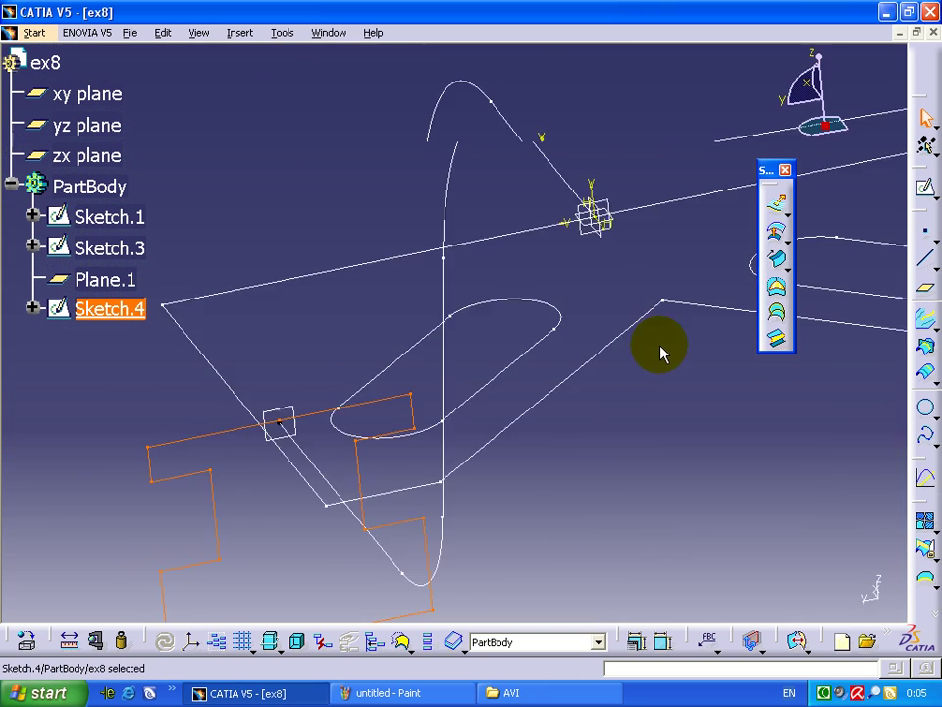
left_click(580, 468)
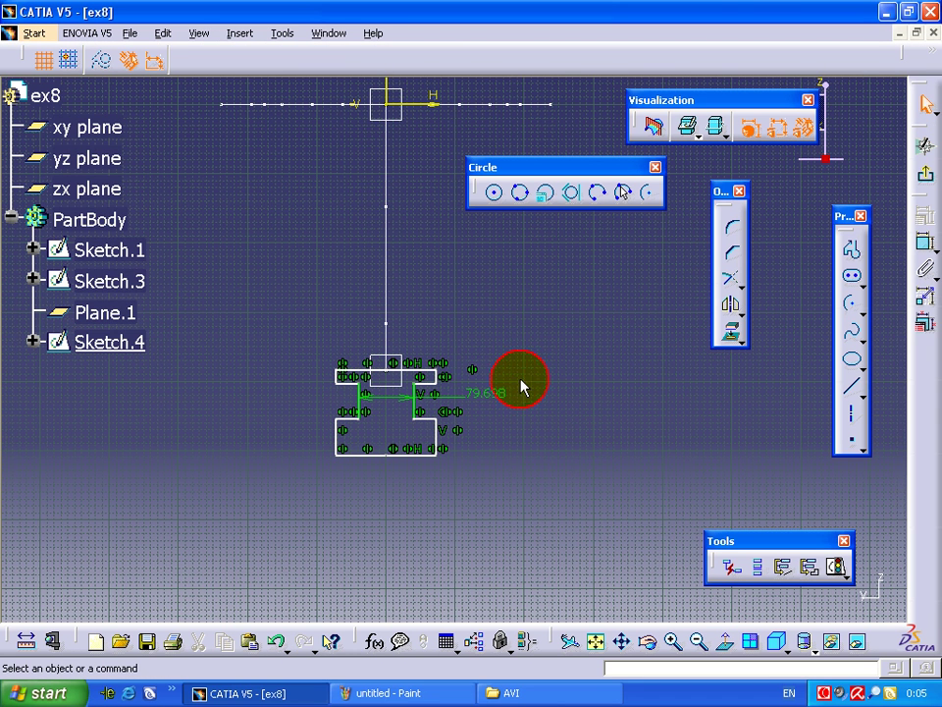
Add a top width dimension of 75 above the profile
left_click(926, 247)
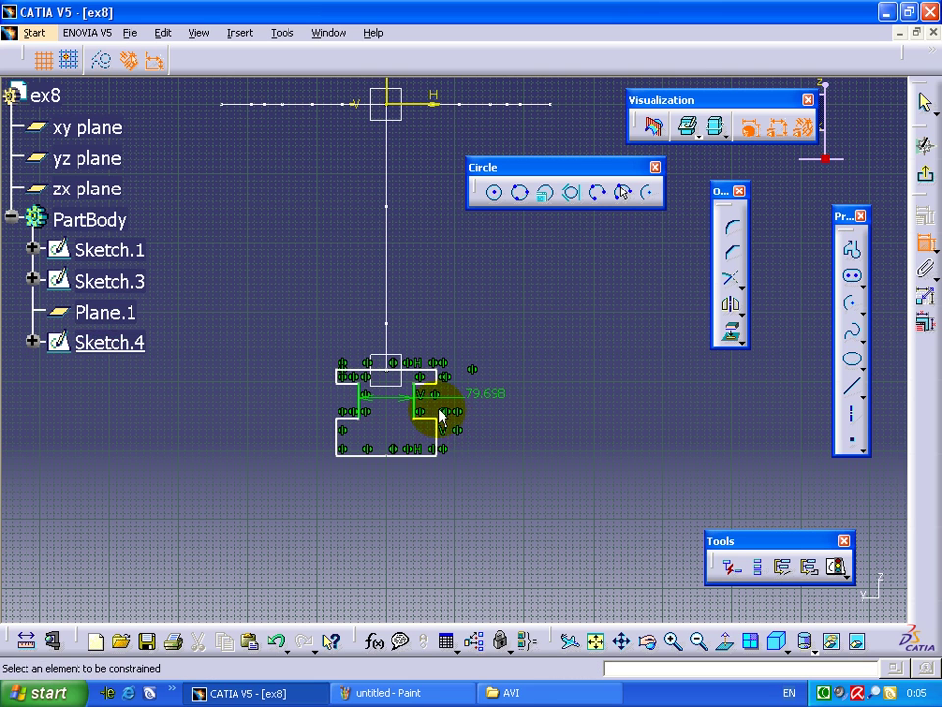
left_click(435, 378)
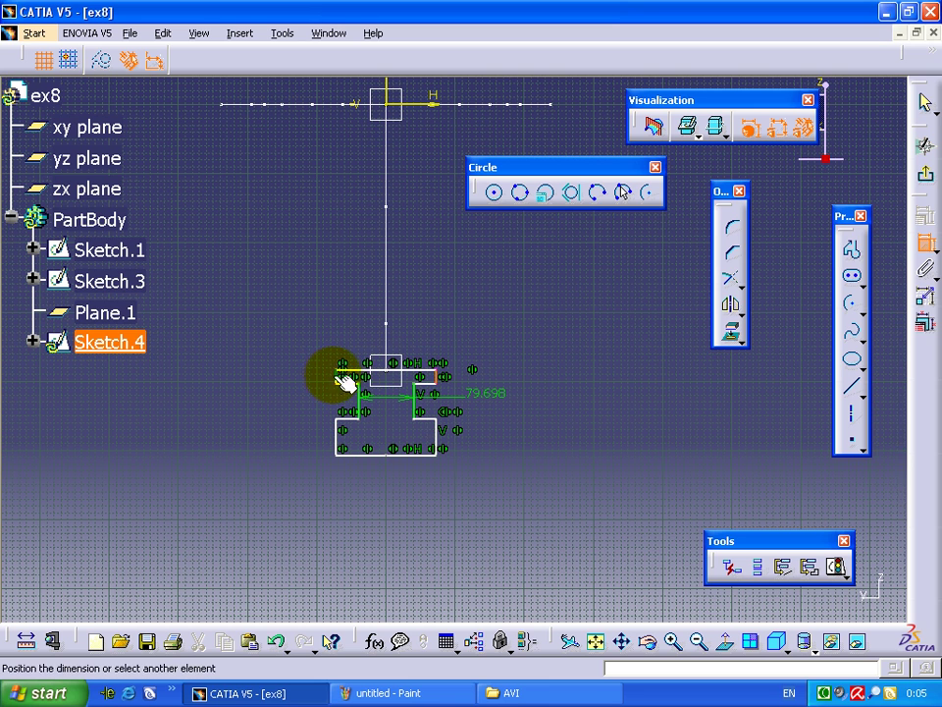
left_click(357, 324)
double_click(360, 329)
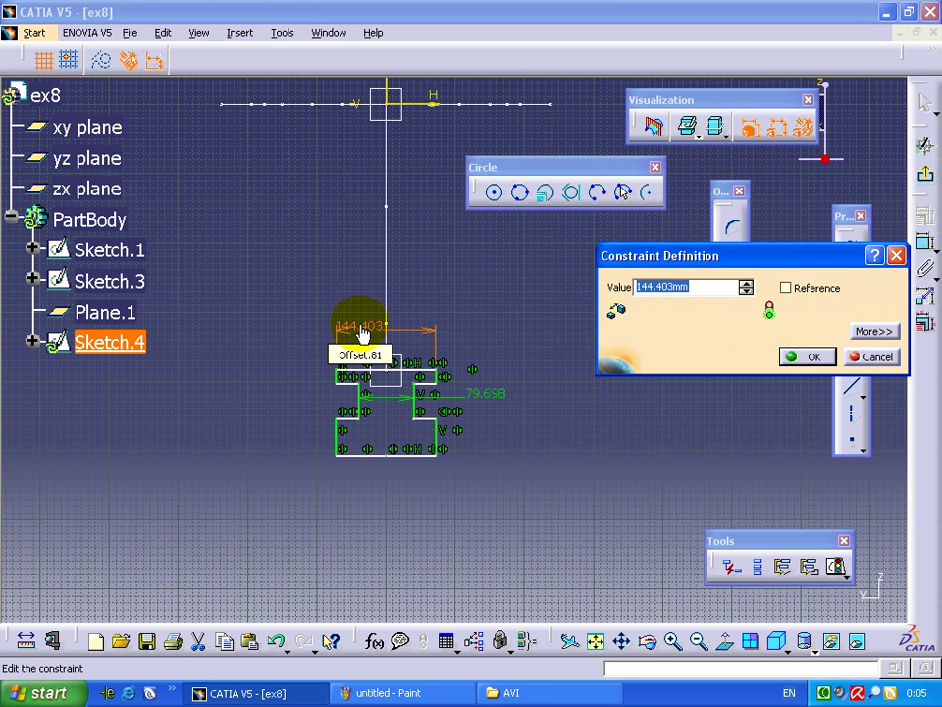
key("Return")
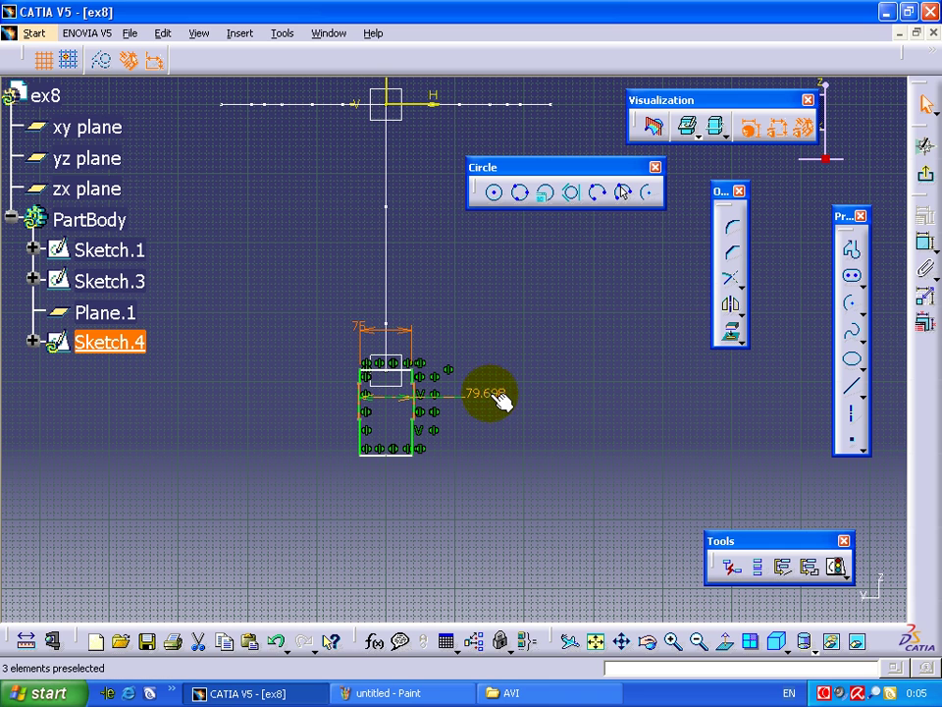
Change the 79.698 dimension to 20 and add a 20 mm length on the lower right edge
double_click(489, 393)
type("0")
key("Return")
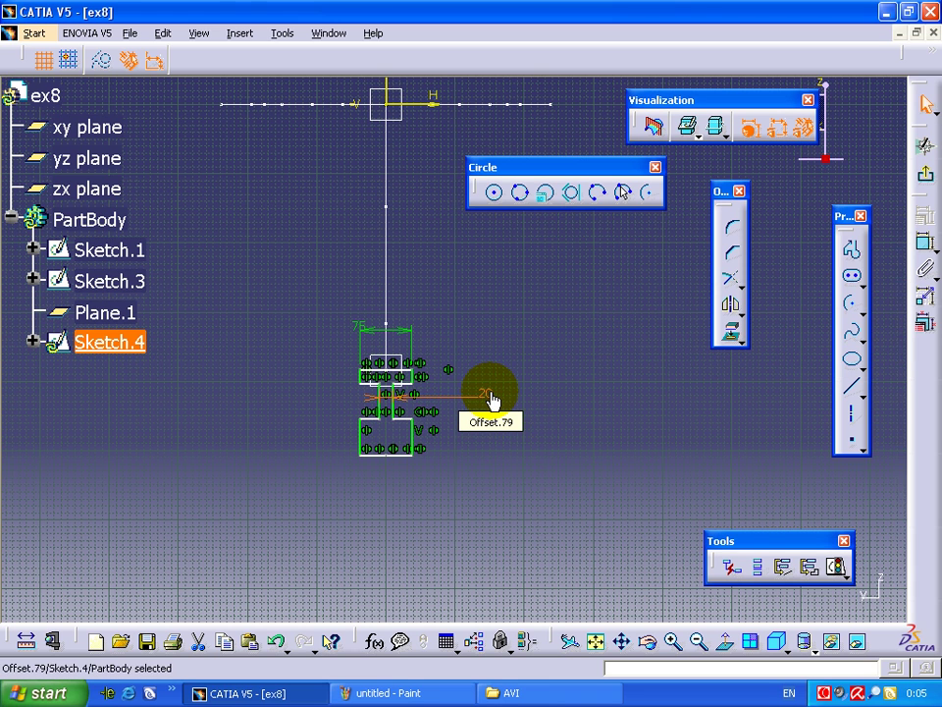
left_click(563, 431)
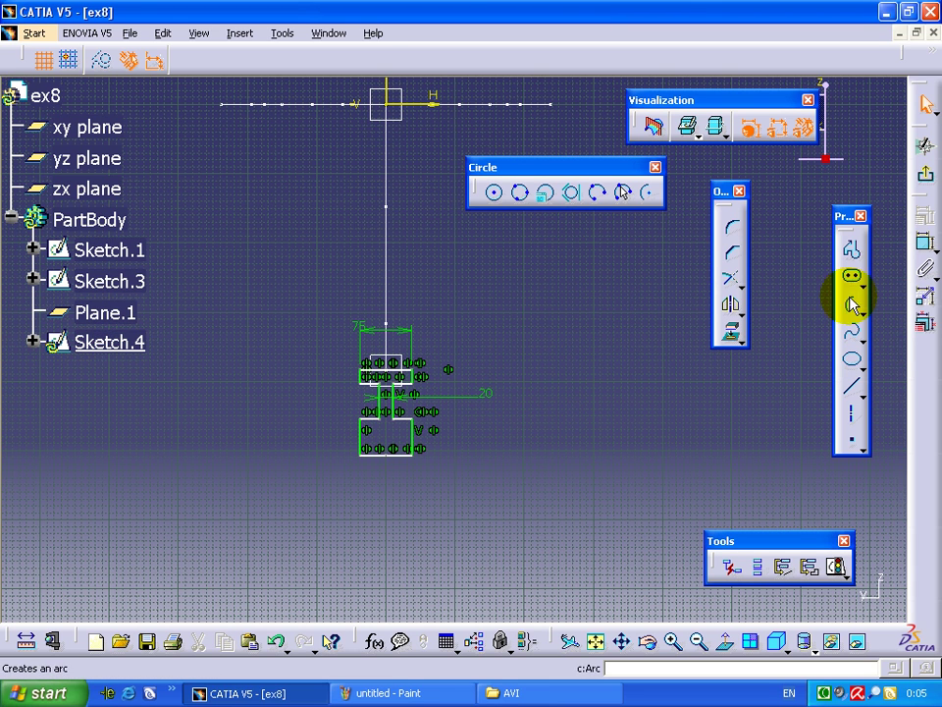
left_click(925, 243)
left_click(424, 440)
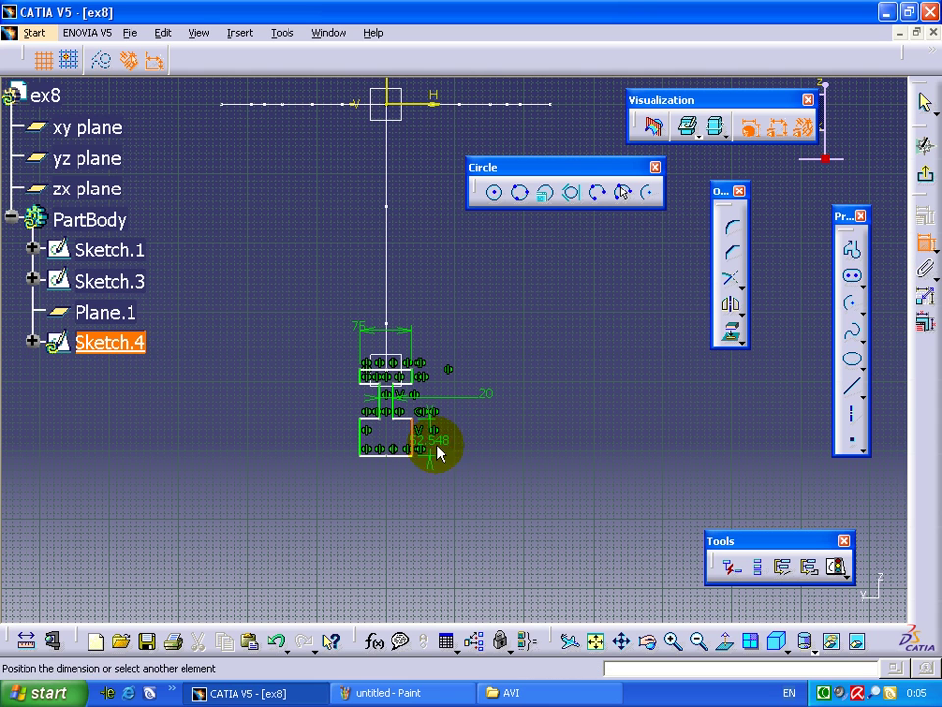
left_click(465, 448)
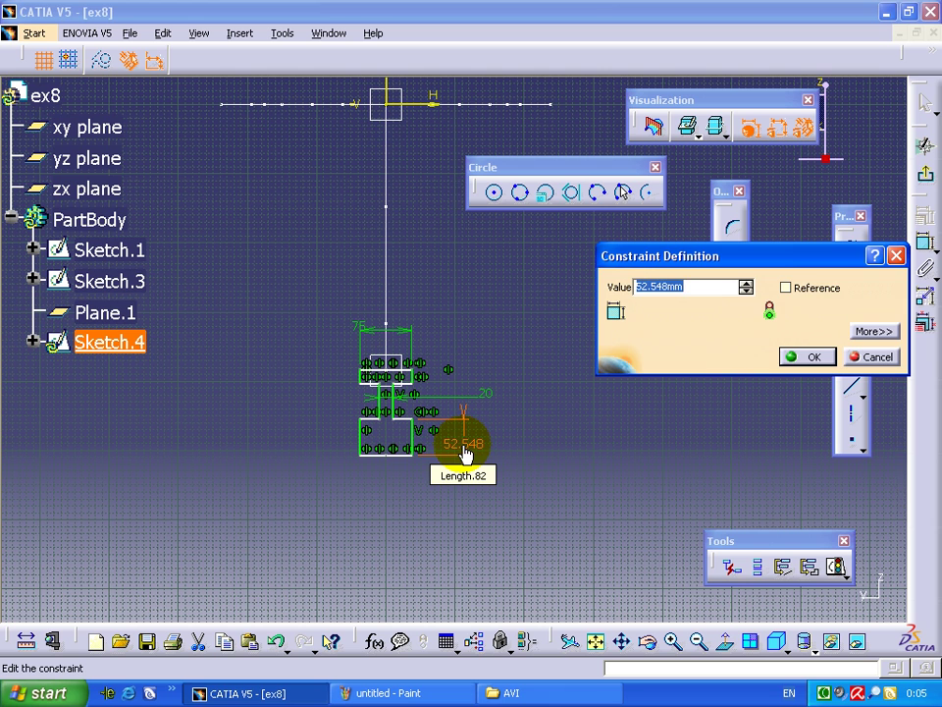
key("Return")
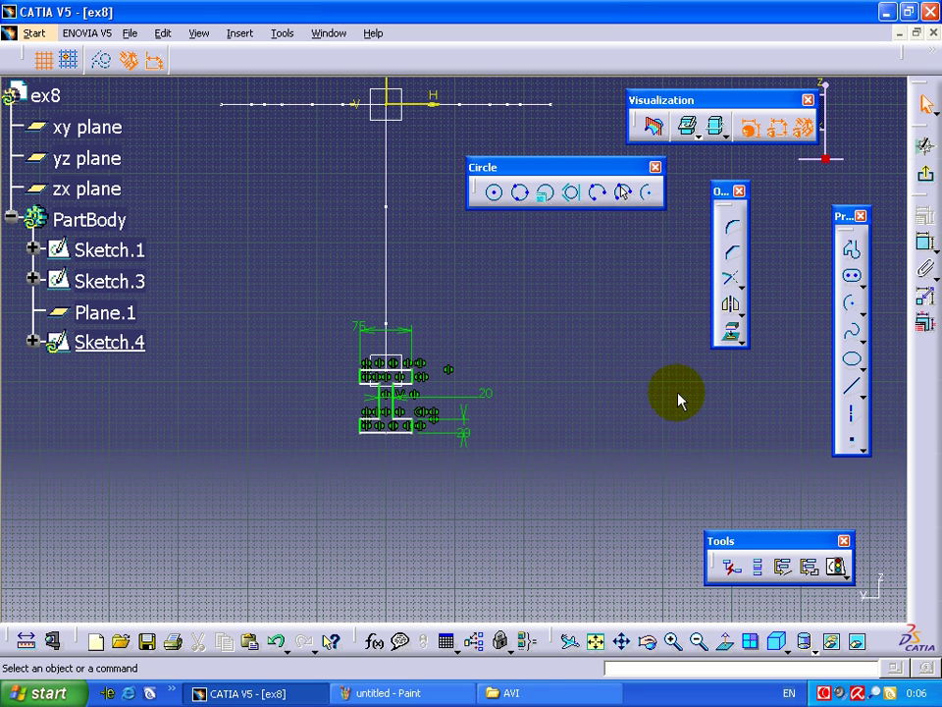
Add a 100 mm overall height dimension on the right of the profile
left_click(926, 244)
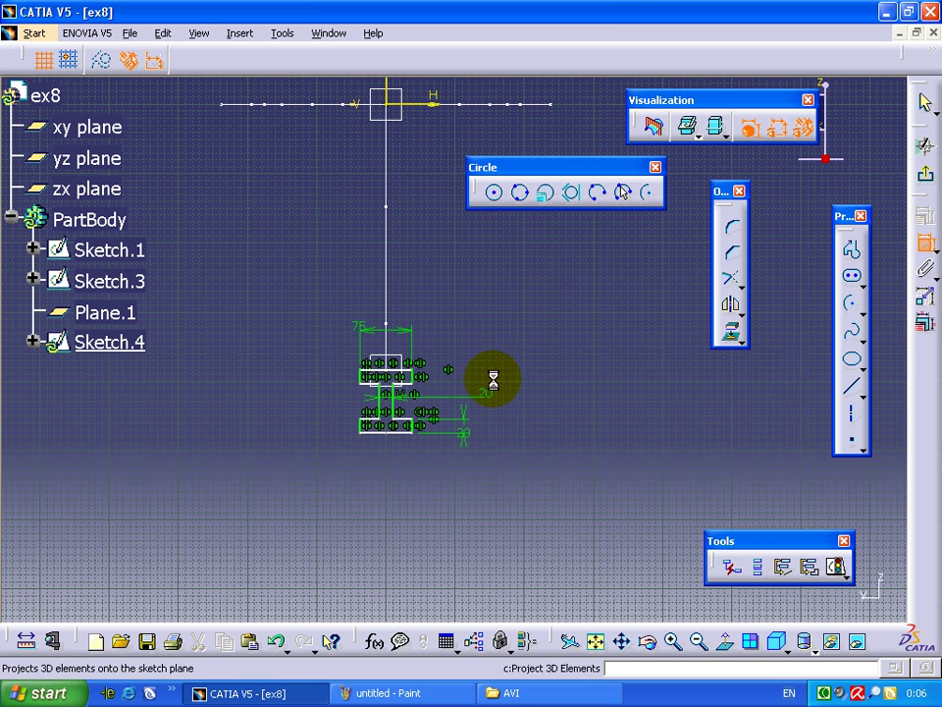
left_click(397, 432)
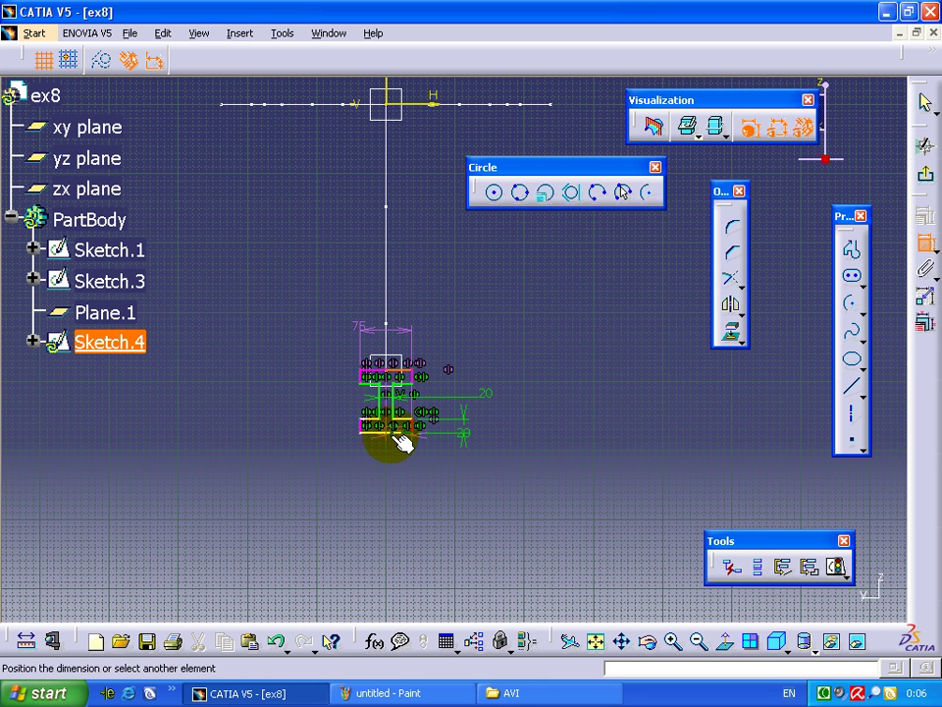
left_click(538, 392)
double_click(539, 392)
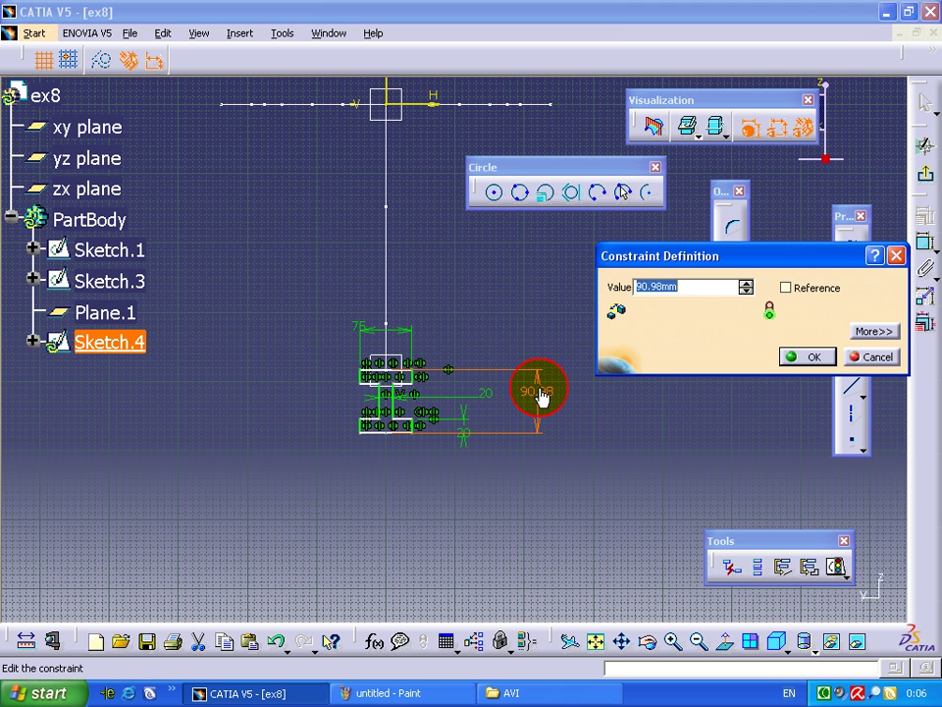
type("100")
key("Return")
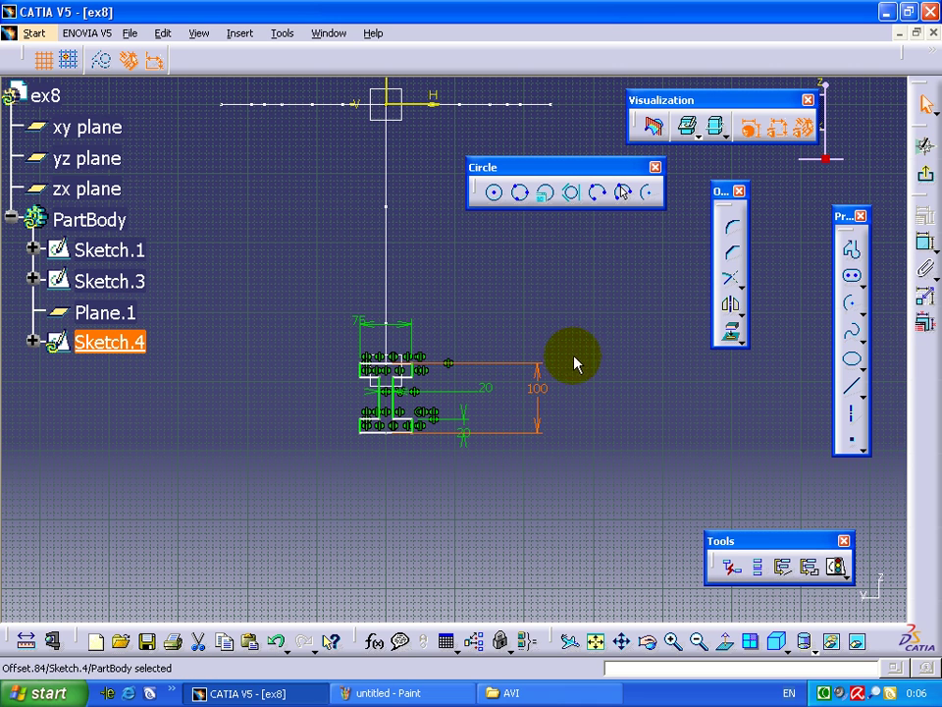
left_click(591, 350)
mouse_move(389, 361)
left_mouse_down()
mouse_move(391, 326)
mouse_move(391, 402)
mouse_move(402, 412)
left_mouse_up()
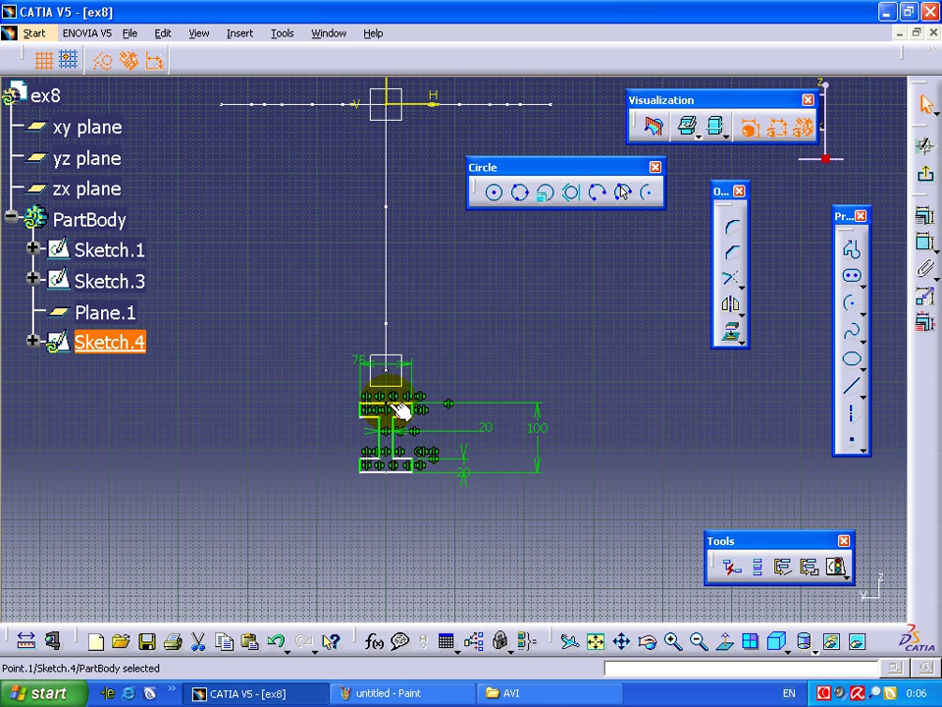
Constrain the profile's top edge to the sketch's reference point
left_click(711, 314)
left_click(922, 243)
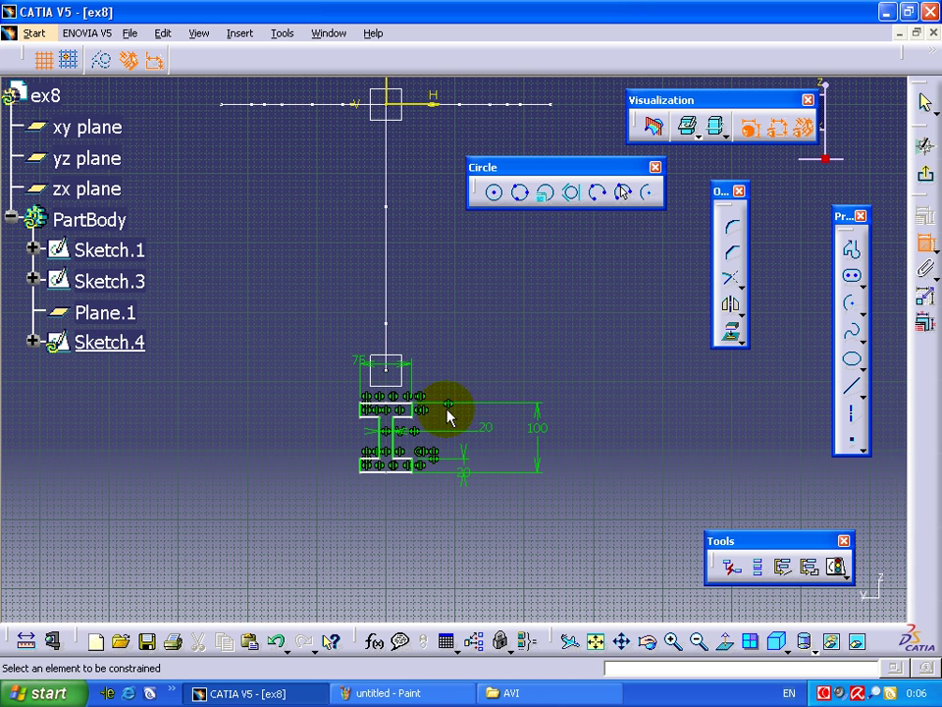
left_click(386, 371)
left_click(398, 407)
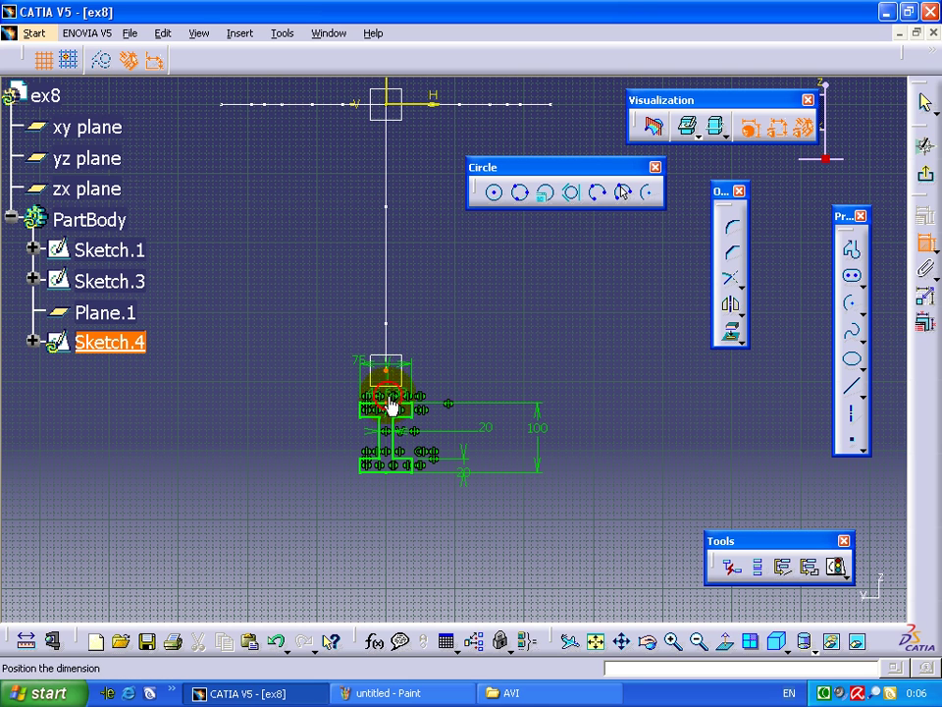
right_click(480, 332)
left_click(505, 447)
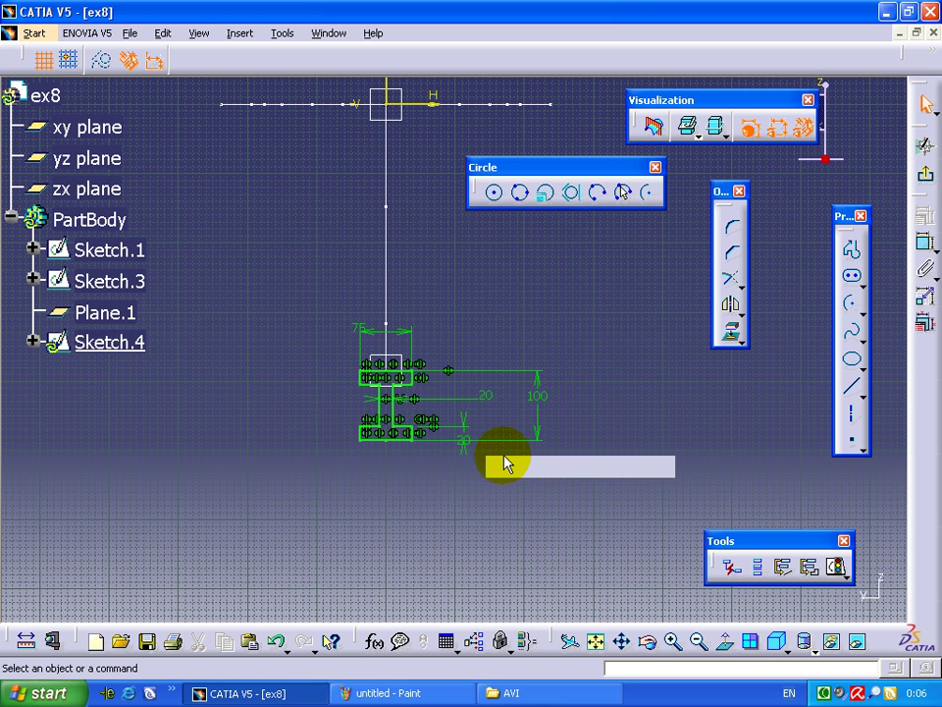
Exit the sketcher and zoom out to show the plate sketch, S-curve path and stepped profile
left_click(924, 176)
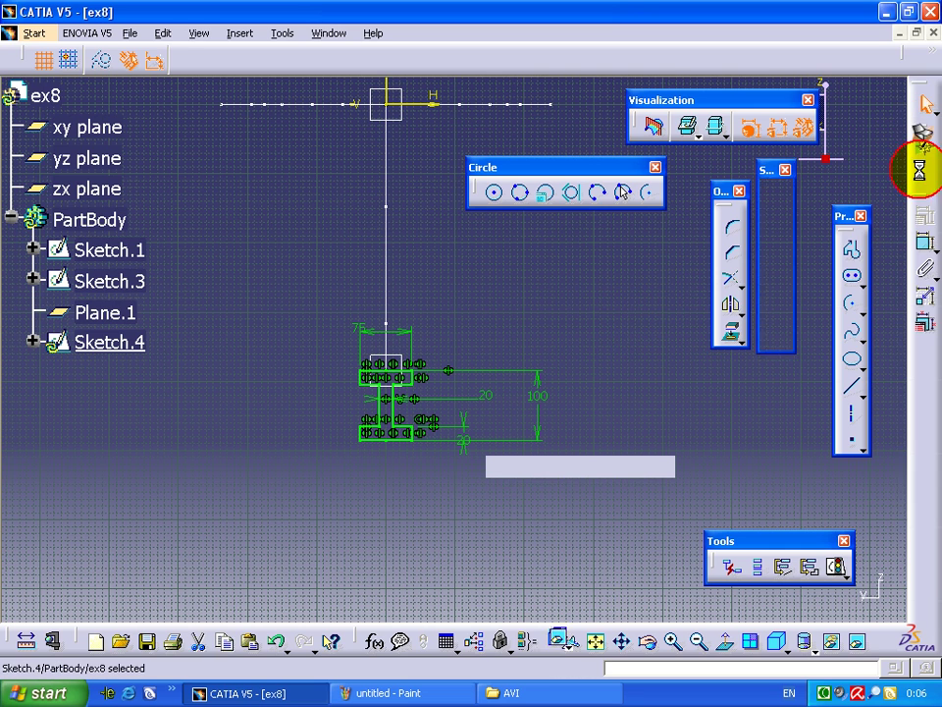
middle_click_drag(620, 326, 618, 416)
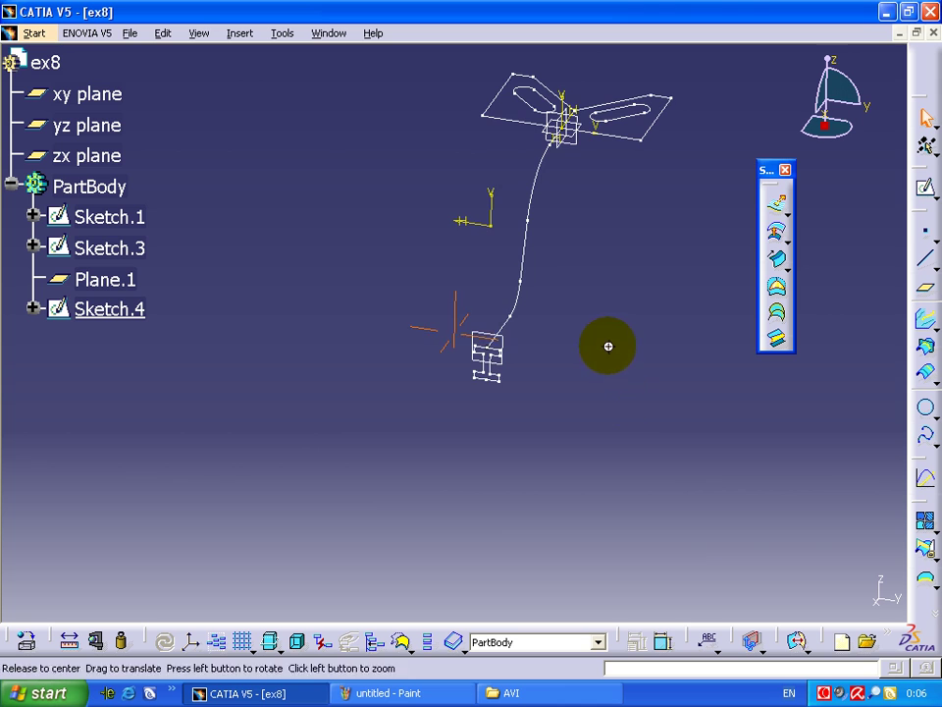
middle_click_drag(608, 344, 549, 376)
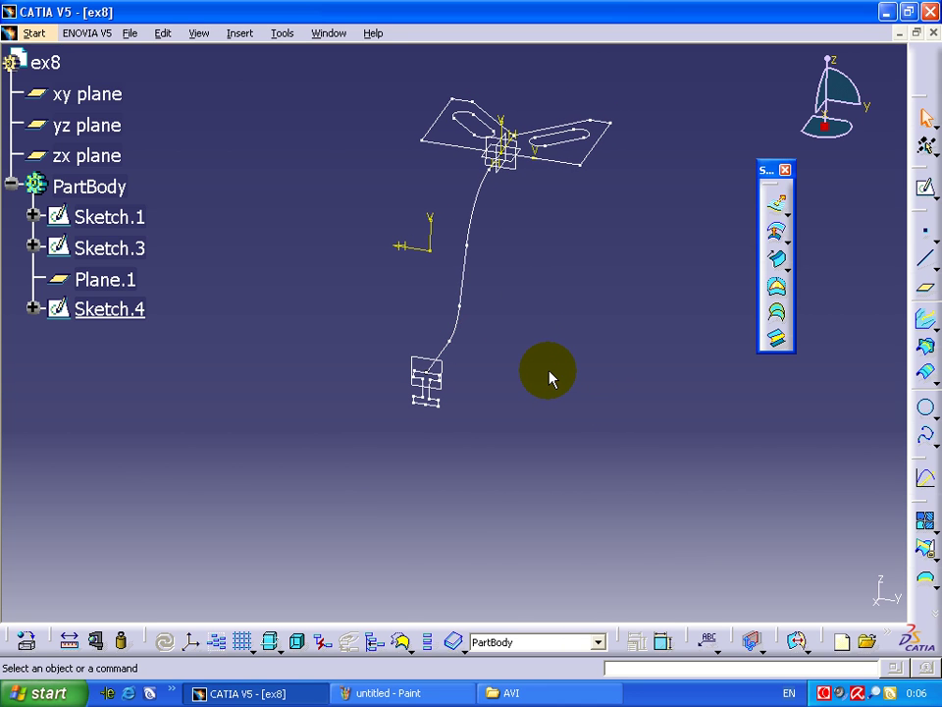
left_click(244, 34)
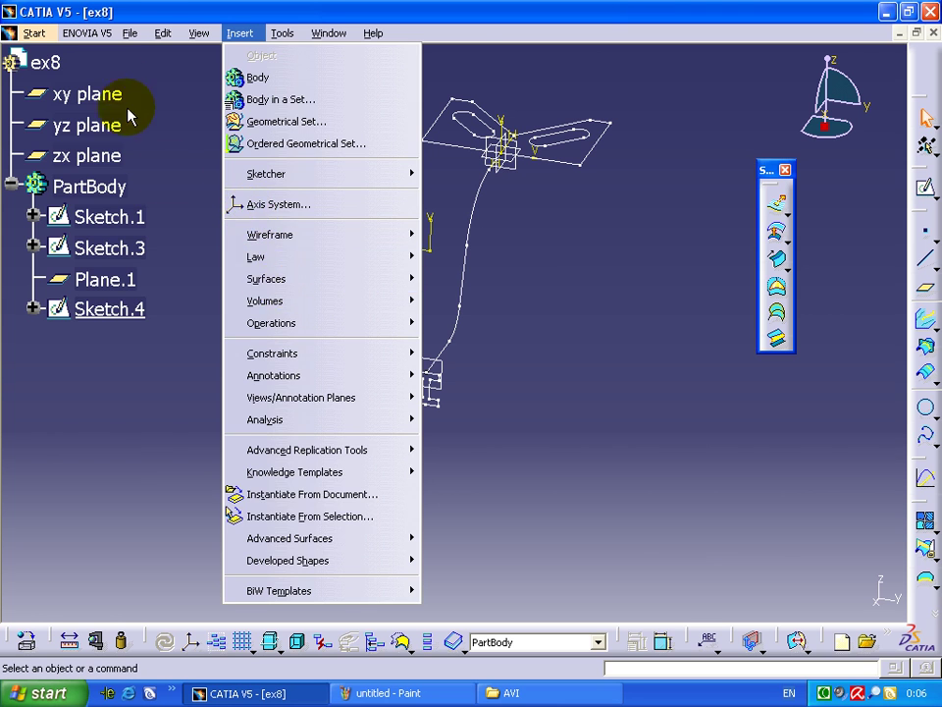
mouse_move(34, 34)
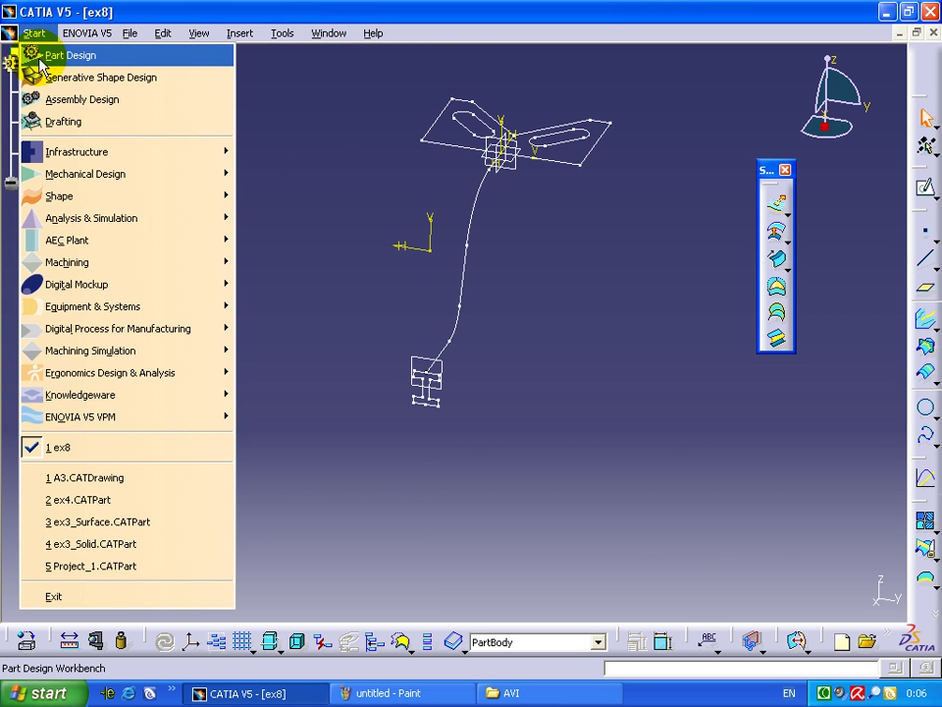
Switch to the Part Design workbench and start a Pad feature
left_click(39, 59)
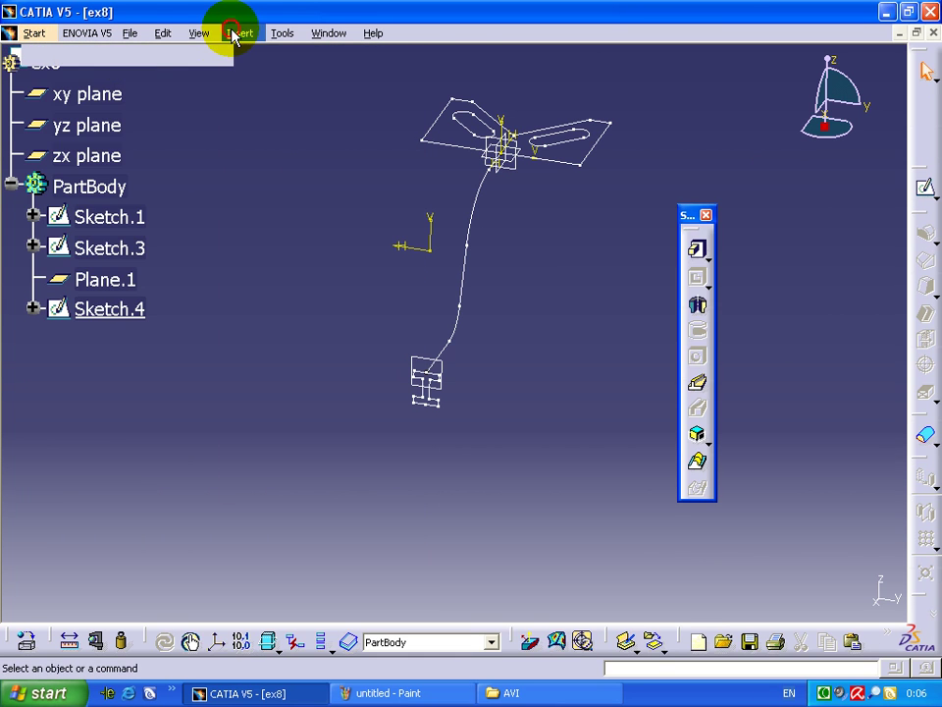
left_click(234, 34)
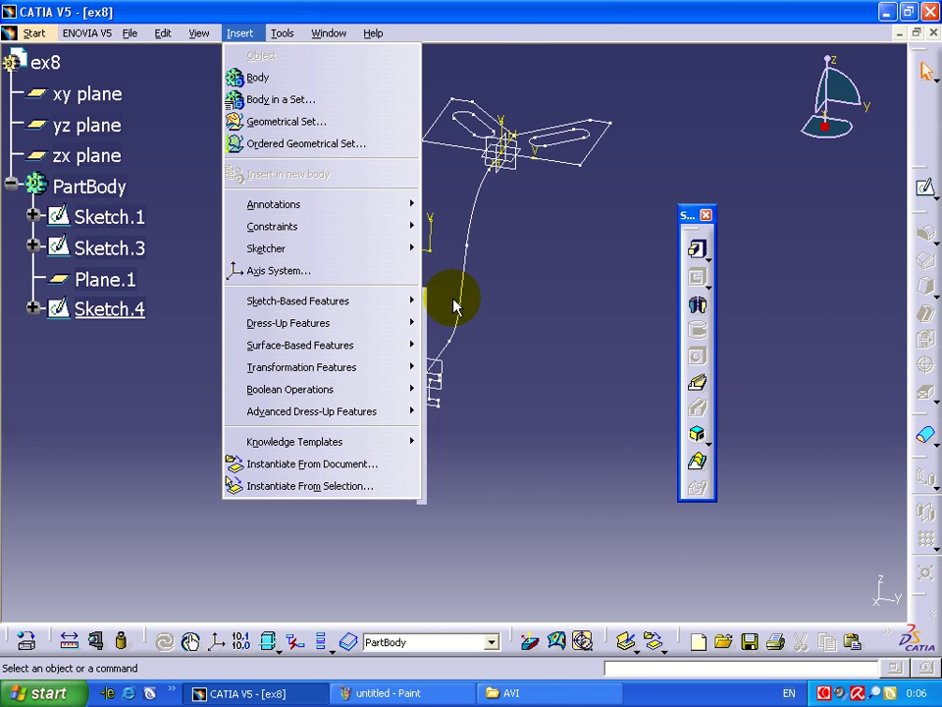
left_click(453, 306)
left_click(239, 33)
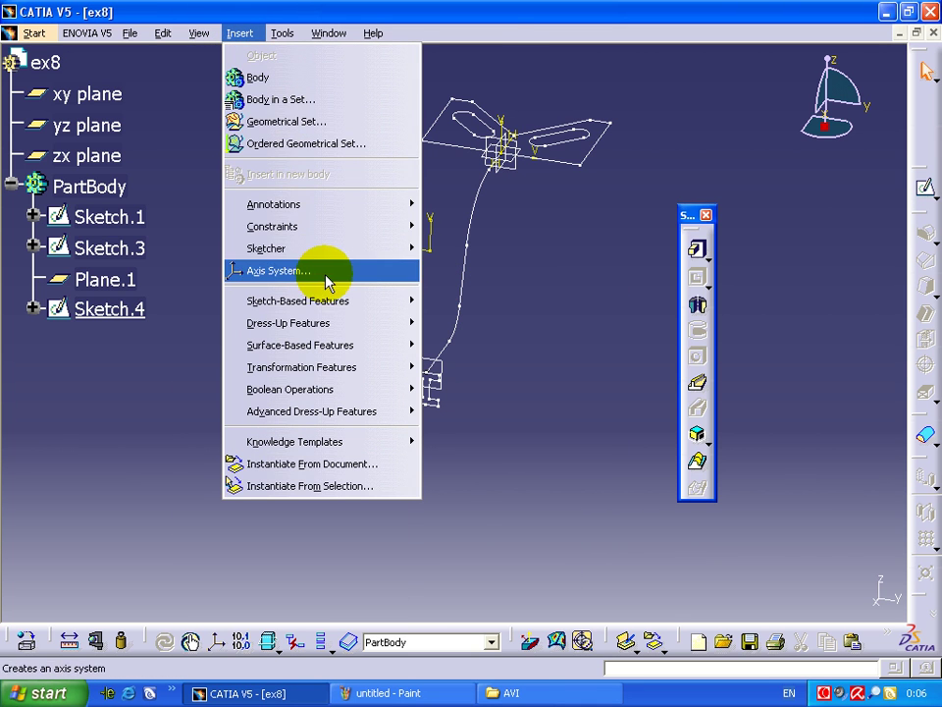
left_click(437, 299)
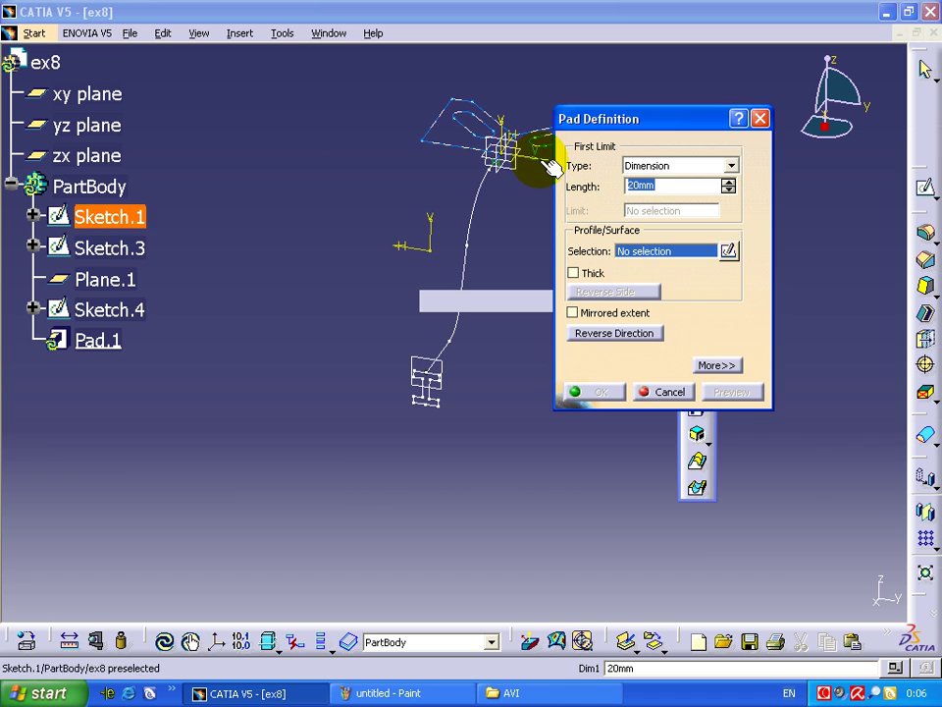
Pad the slotted plate Sketch.1 into a solid block 152 mm long
left_click(548, 163)
left_click(626, 330)
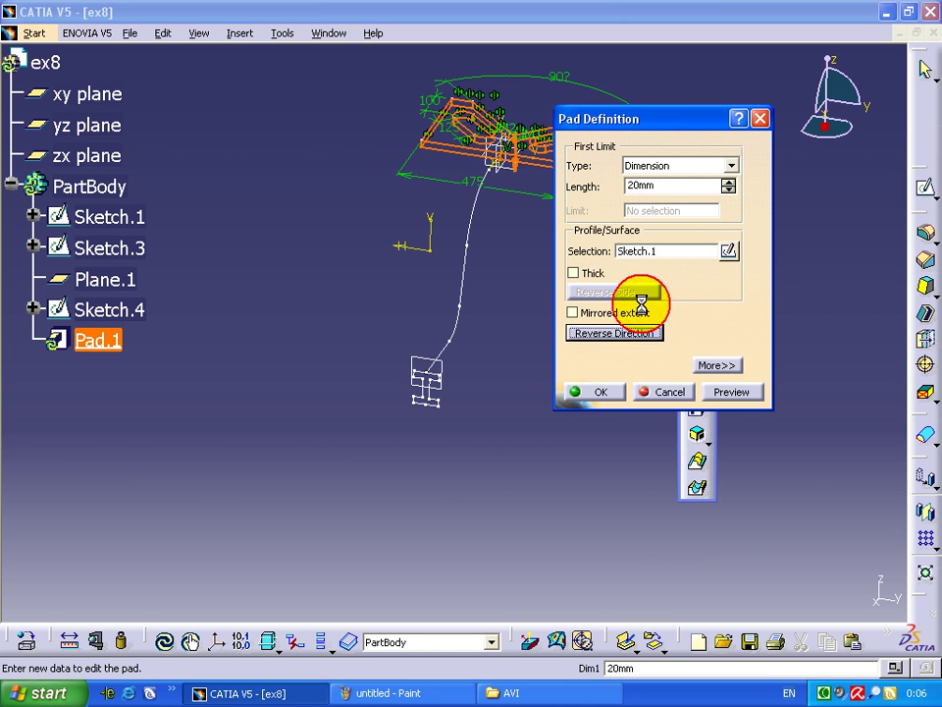
double_click(641, 185)
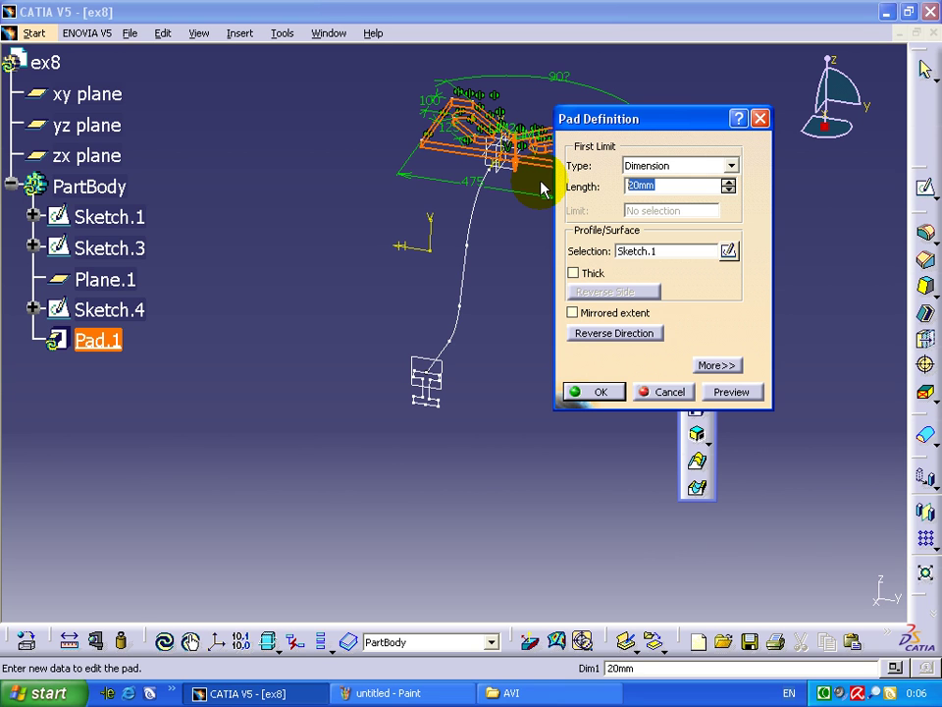
type("152.5")
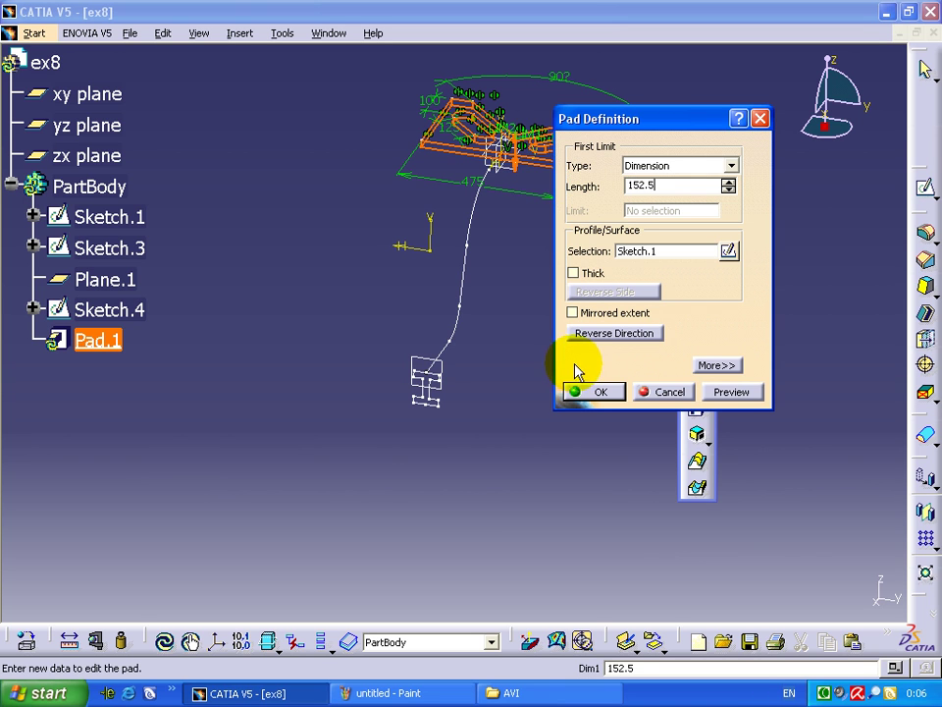
left_click(582, 391)
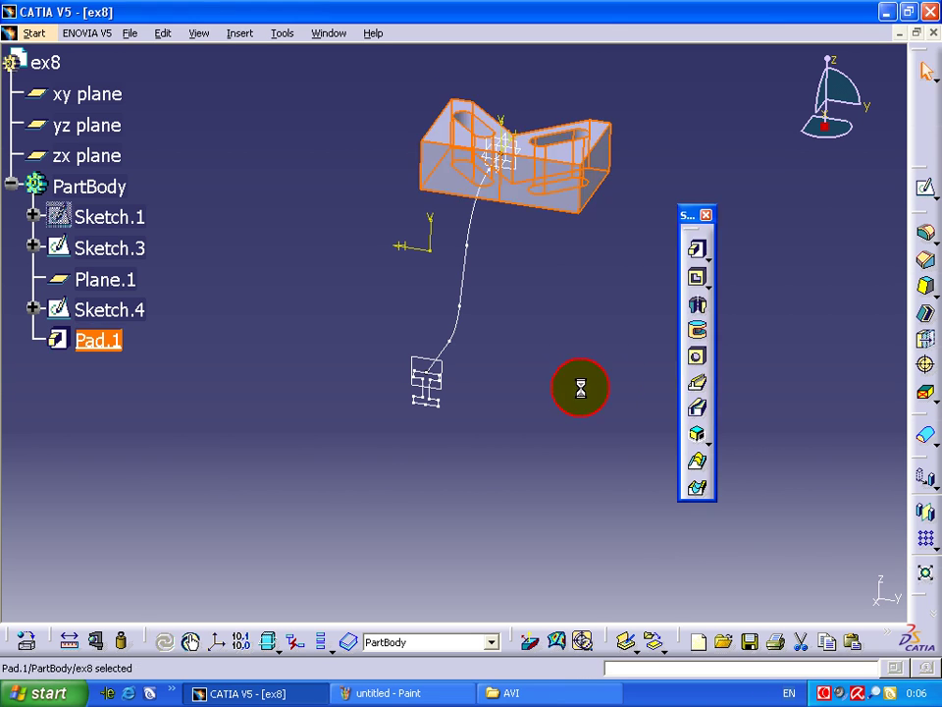
left_click(240, 34)
mouse_move(288, 322)
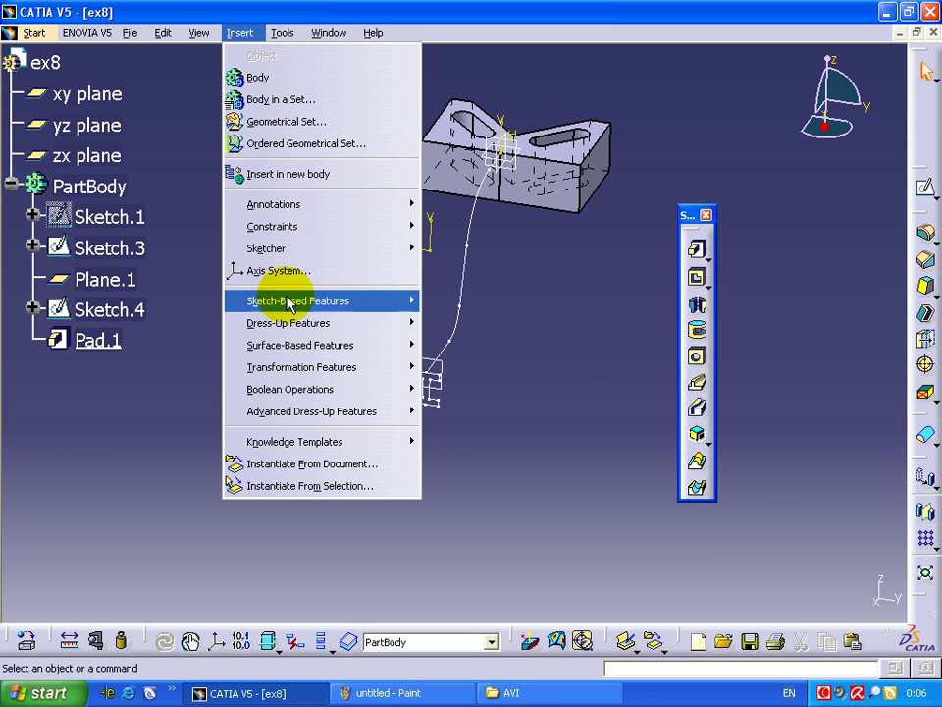
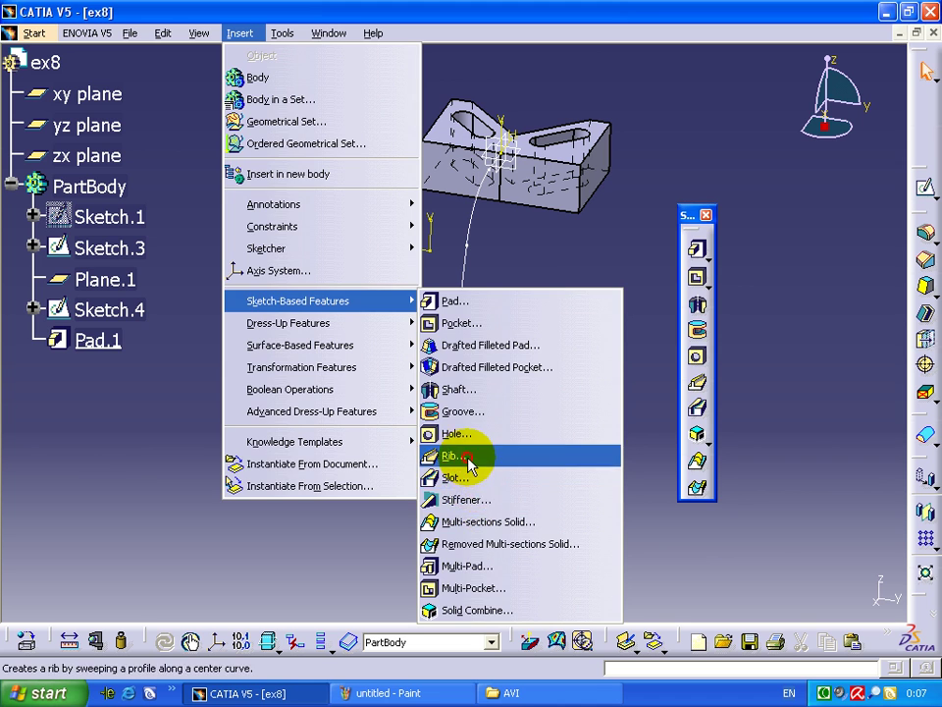
Sweep the Sketch.4 I-section profile along the Sketch.3 centre curve as Rib.1
left_click(471, 457)
left_click(429, 390)
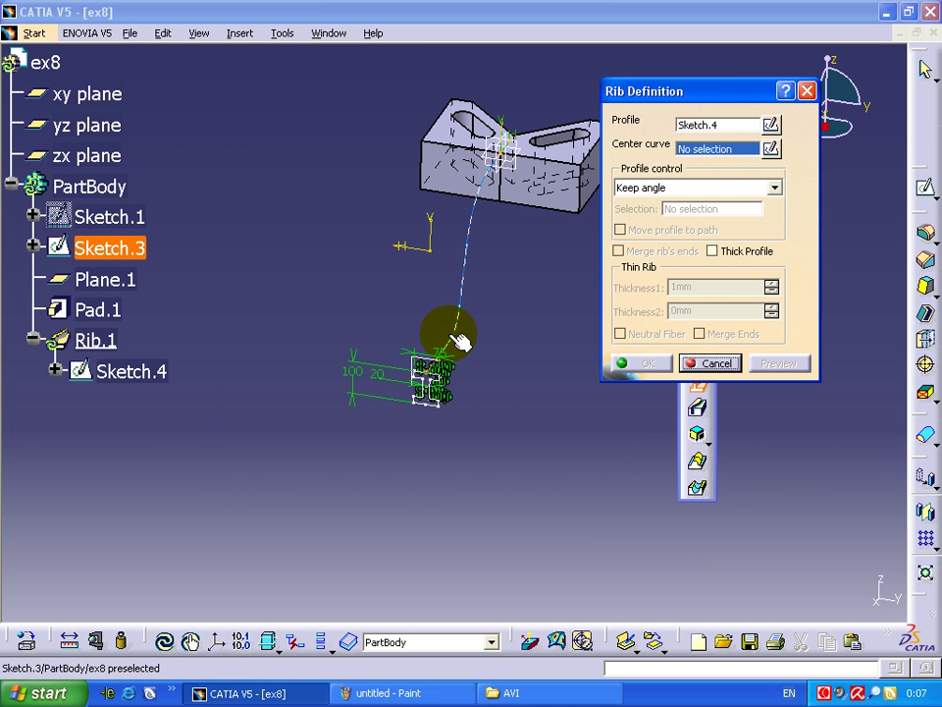
left_click(449, 334)
left_click(648, 363)
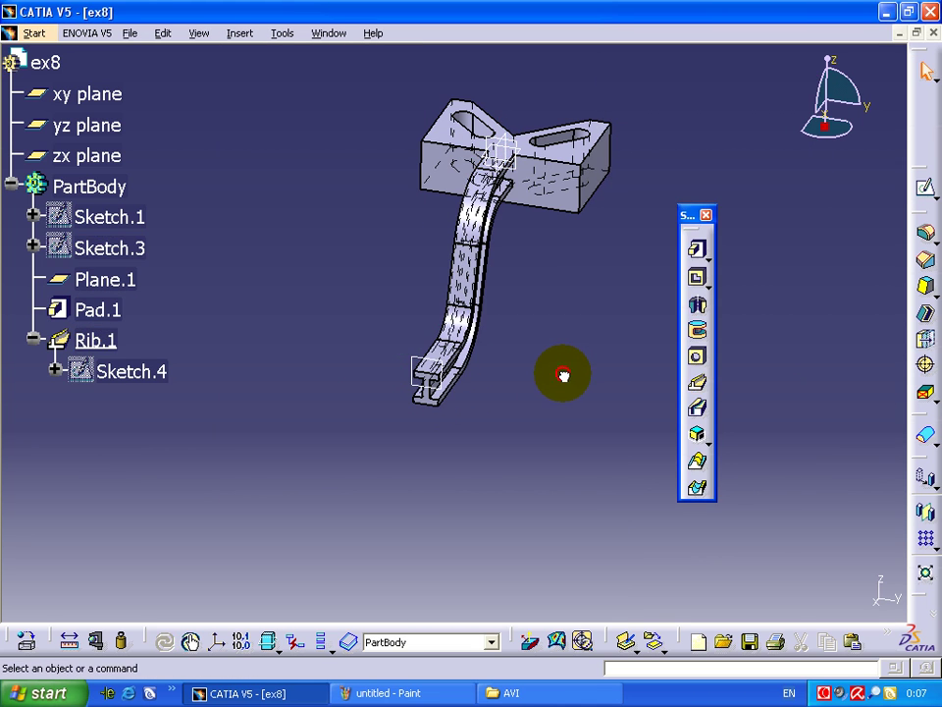
mouse_move(467, 453)
middle_mouse_down()
mouse_move(448, 382)
mouse_move(446, 469)
mouse_move(450, 307)
mouse_move(386, 314)
middle_mouse_up()
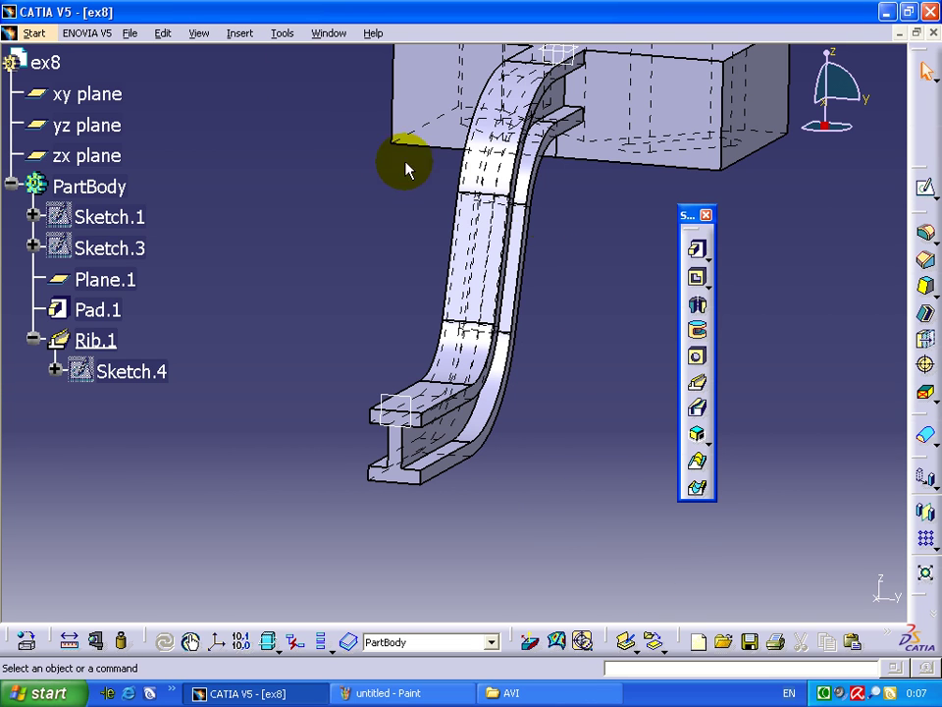
left_click(198, 32)
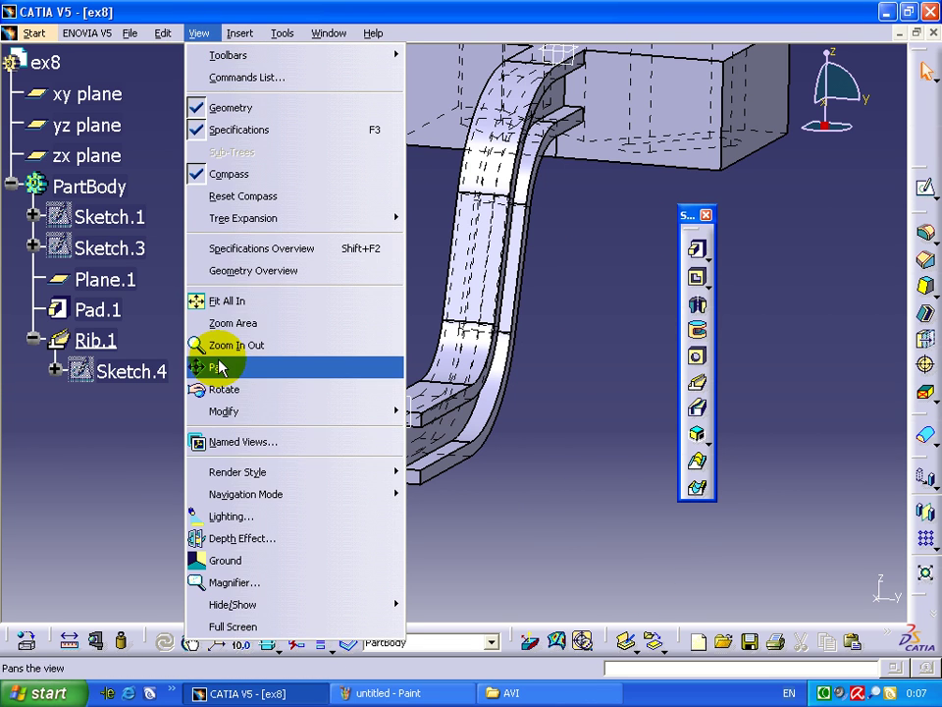
mouse_move(238, 472)
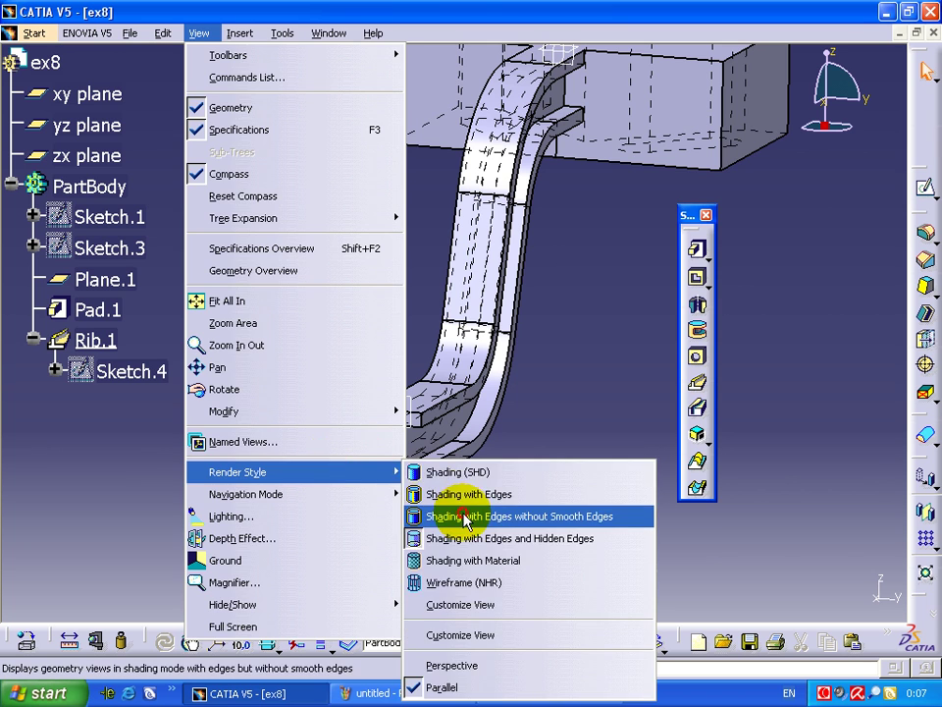
Hide smooth edges on the shaded part and start Sketch.5 on Plane.1 in normal view
left_click(465, 518)
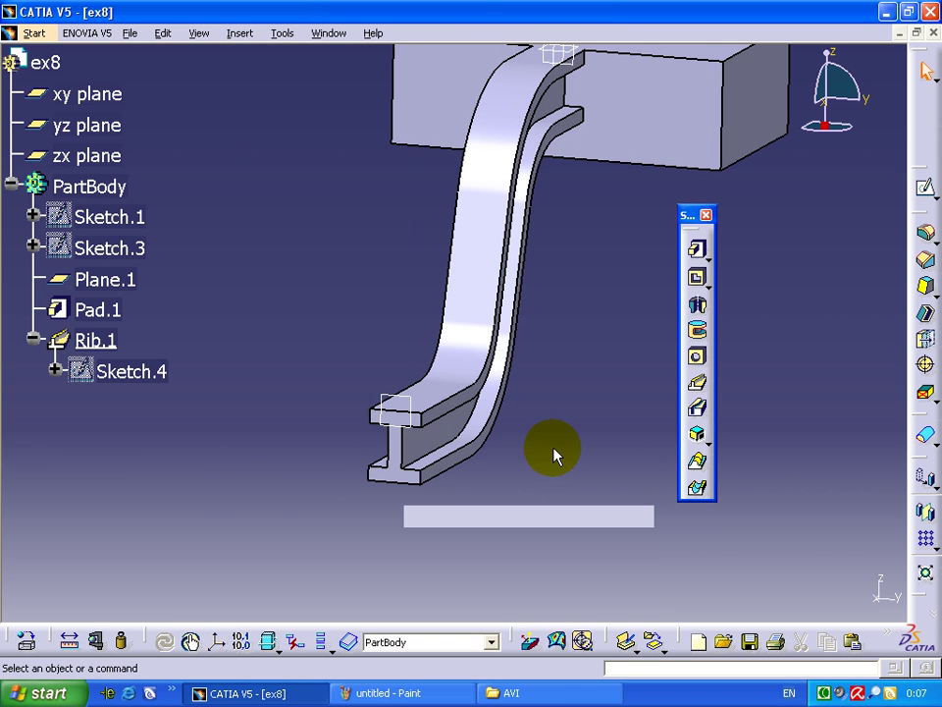
left_click(926, 187)
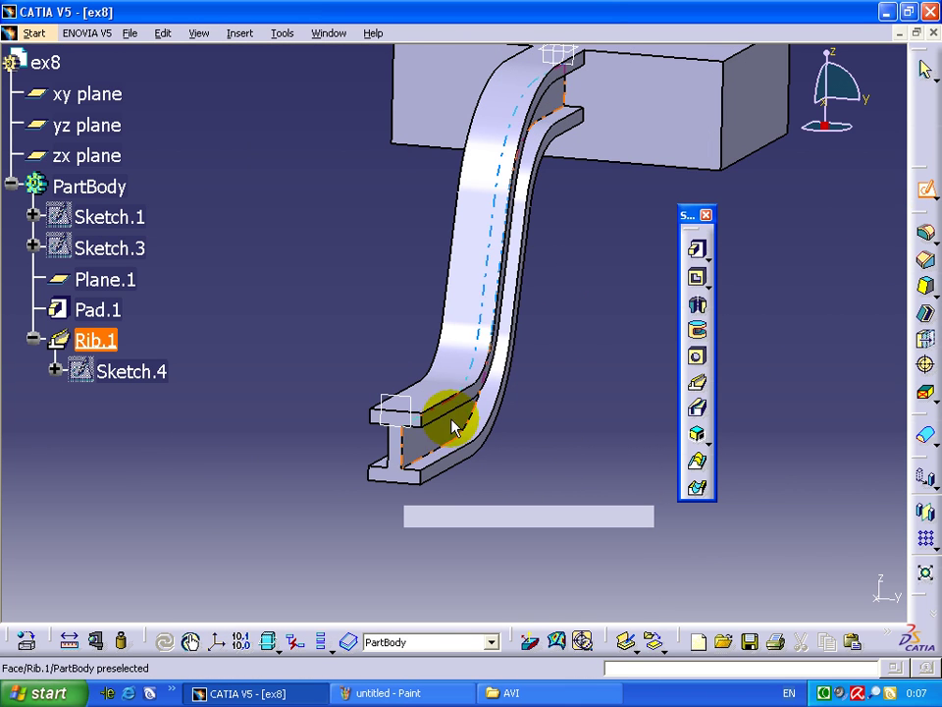
left_click(404, 437)
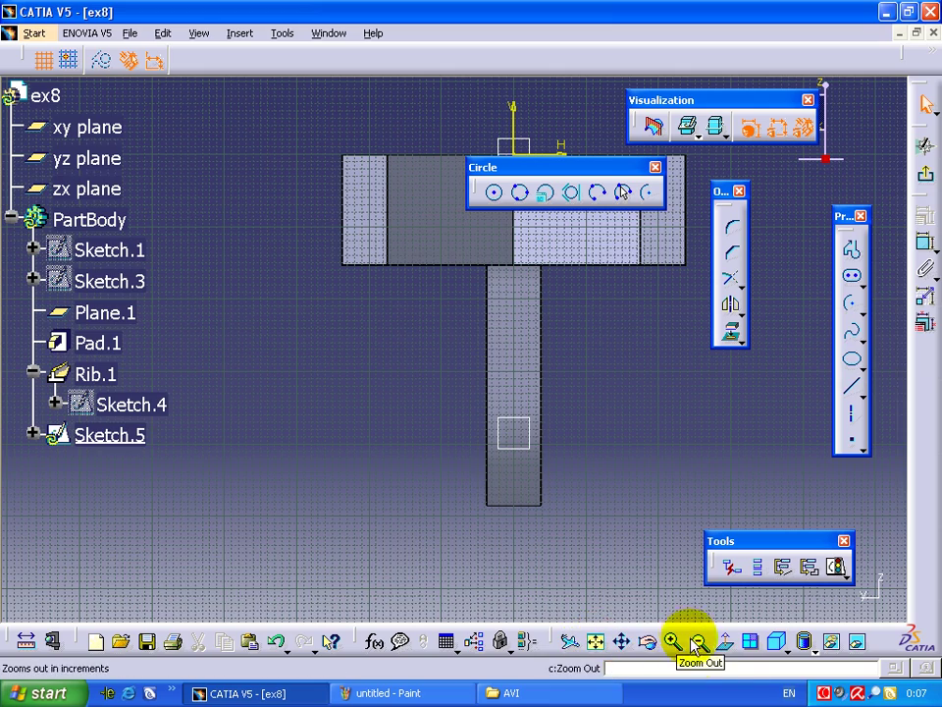
left_click(723, 643)
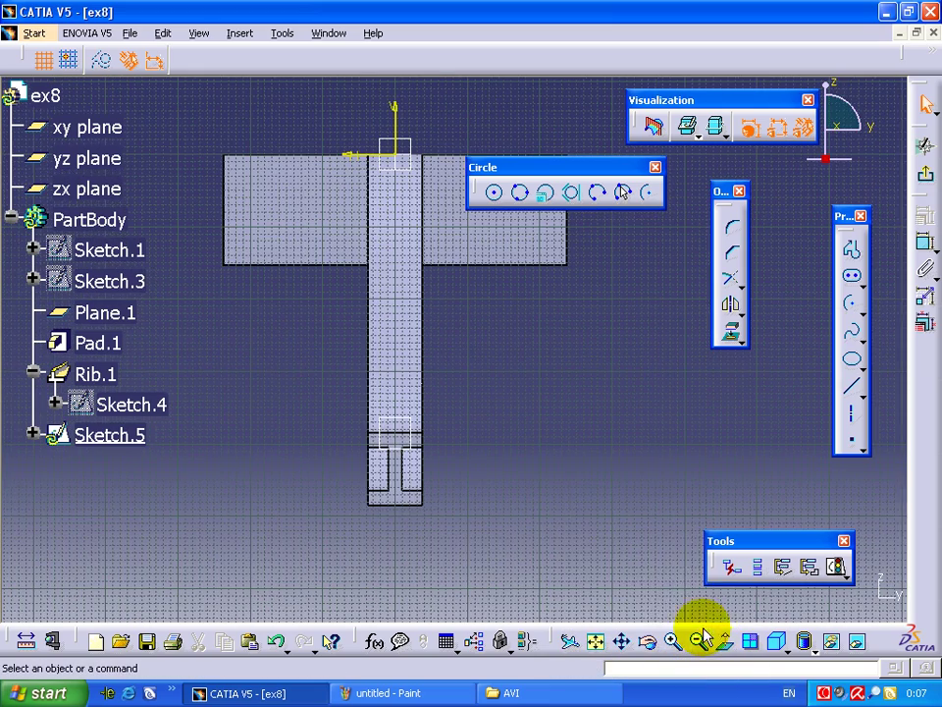
mouse_move(535, 507)
middle_mouse_down()
mouse_move(498, 482)
mouse_move(513, 381)
middle_mouse_up()
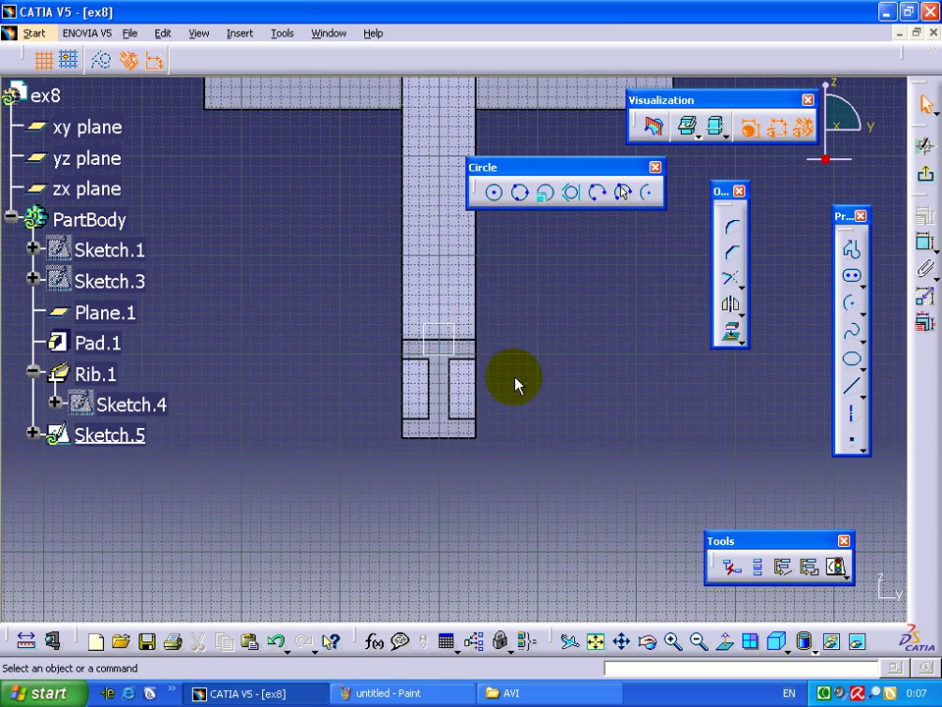
mouse_move(547, 274)
middle_mouse_down()
mouse_move(549, 354)
mouse_move(550, 346)
mouse_move(526, 353)
mouse_move(513, 337)
mouse_move(490, 353)
middle_mouse_up()
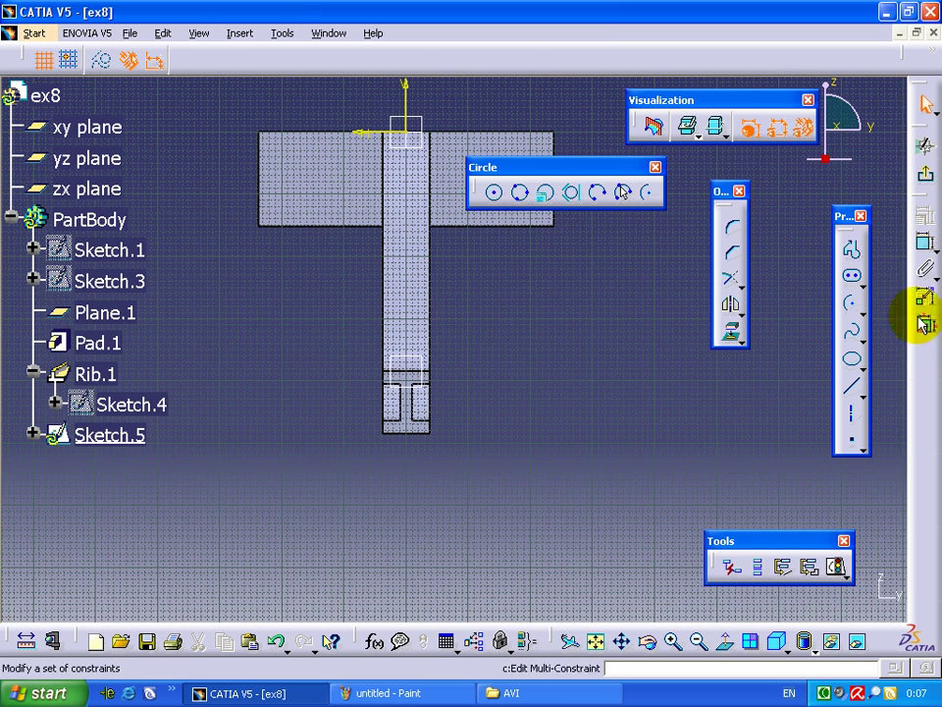
Draw a stepped profile of horizontal and vertical lines beside the rib end, finishing on the V axis
left_click(851, 249)
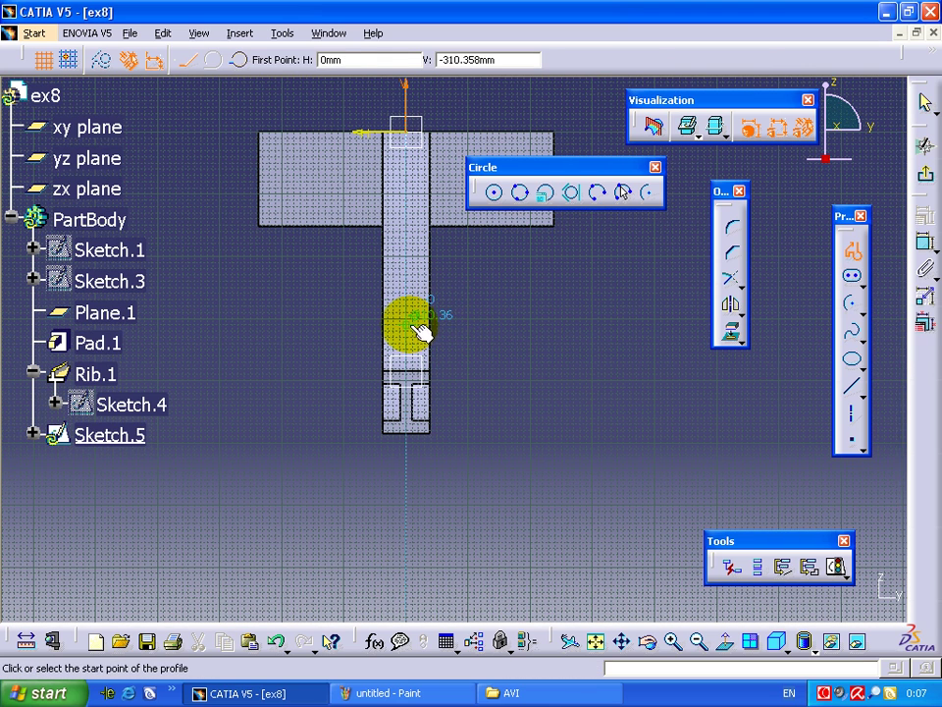
left_click(412, 317)
left_click(462, 317)
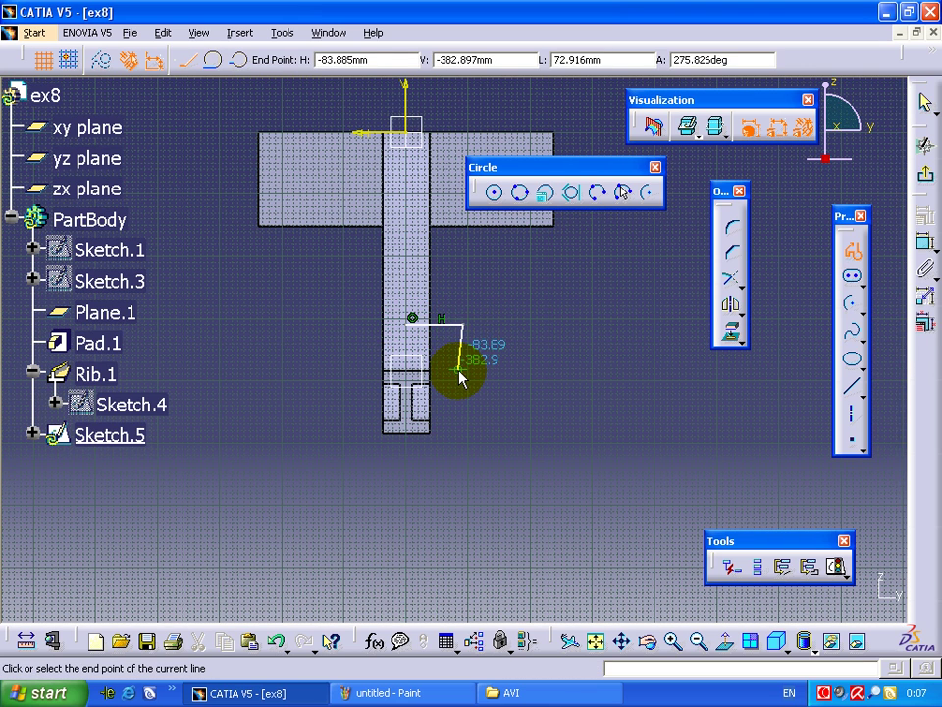
left_click(464, 356)
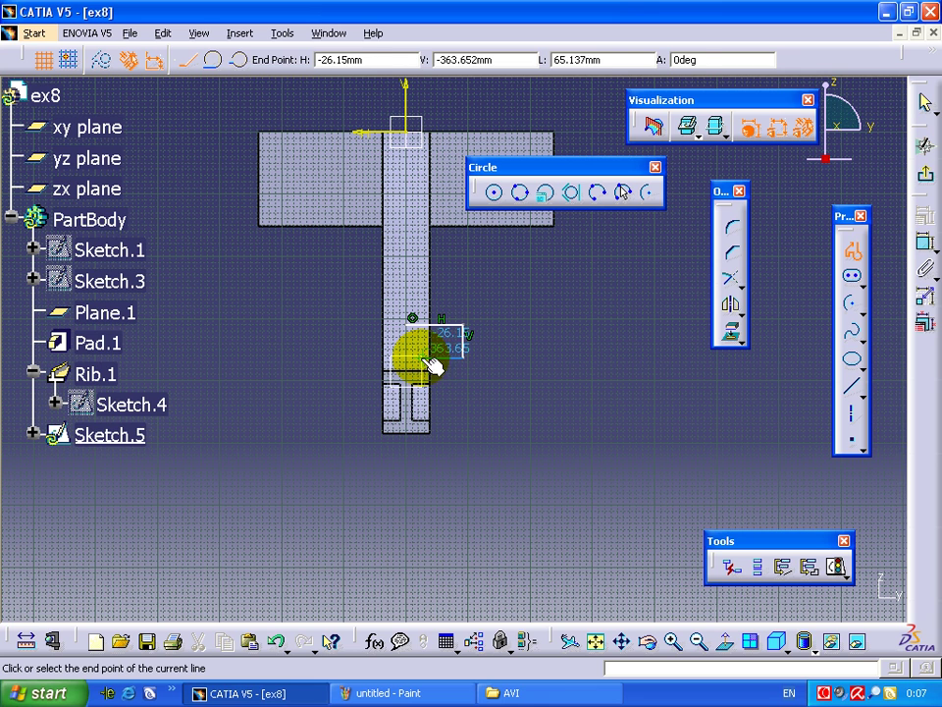
left_click(423, 355)
left_click(423, 403)
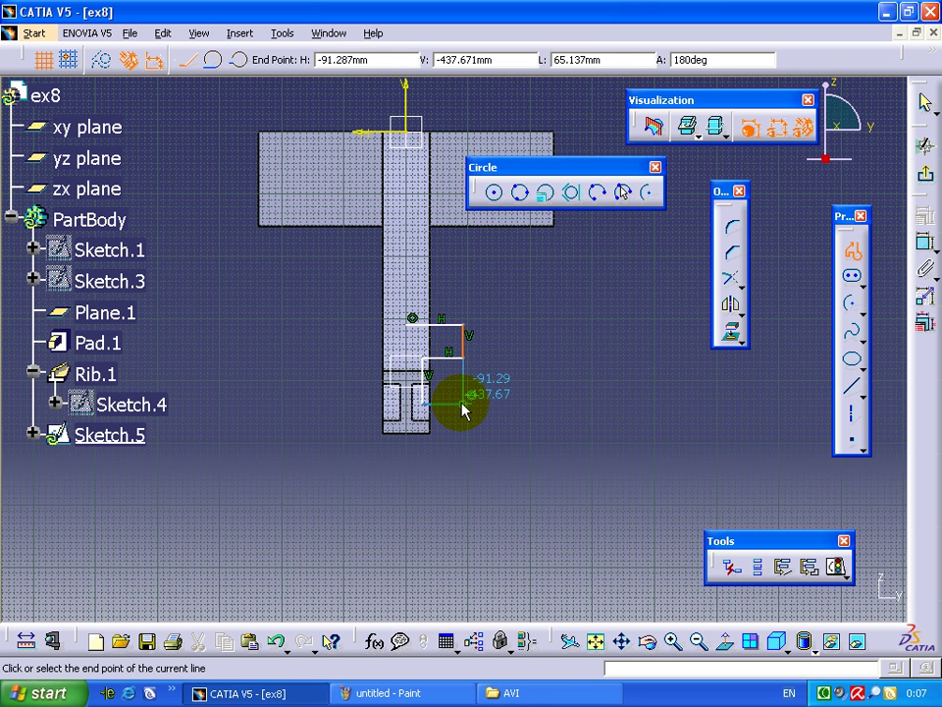
left_click(463, 403)
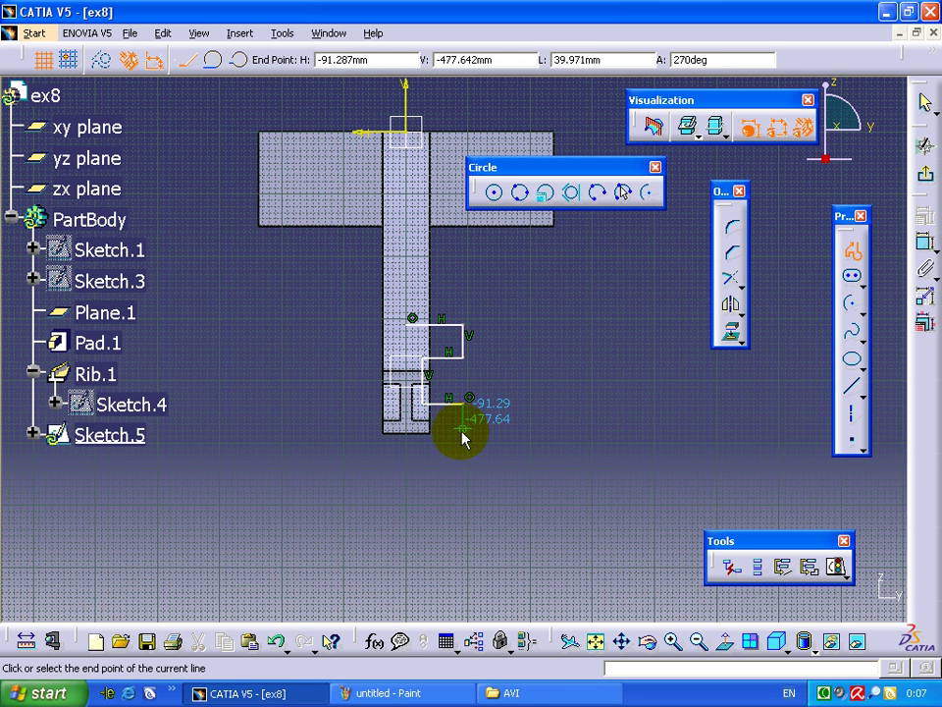
left_click(462, 444)
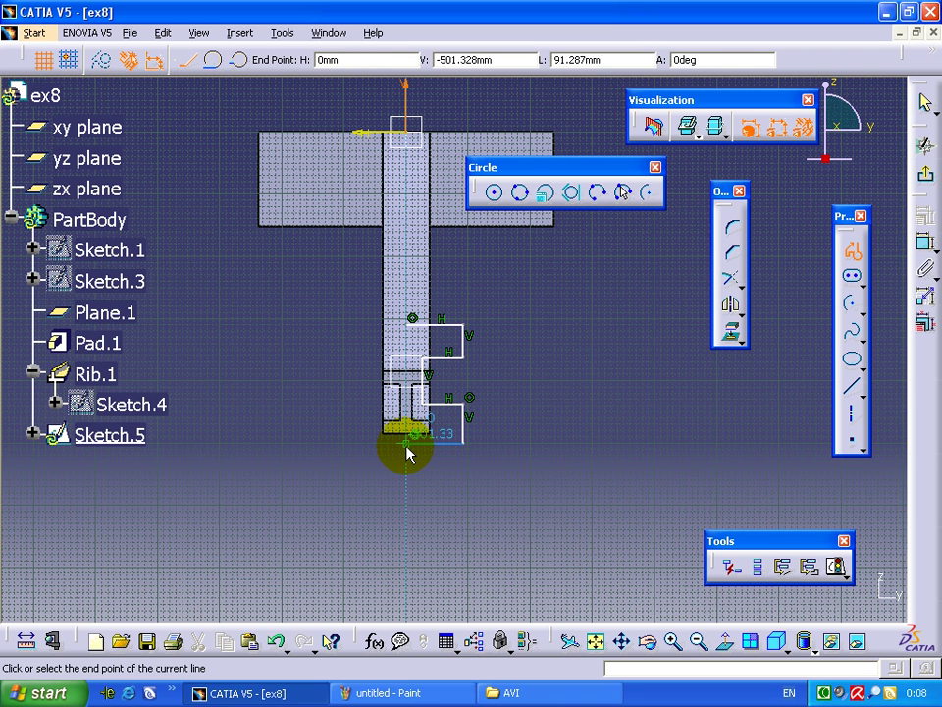
left_click(852, 253)
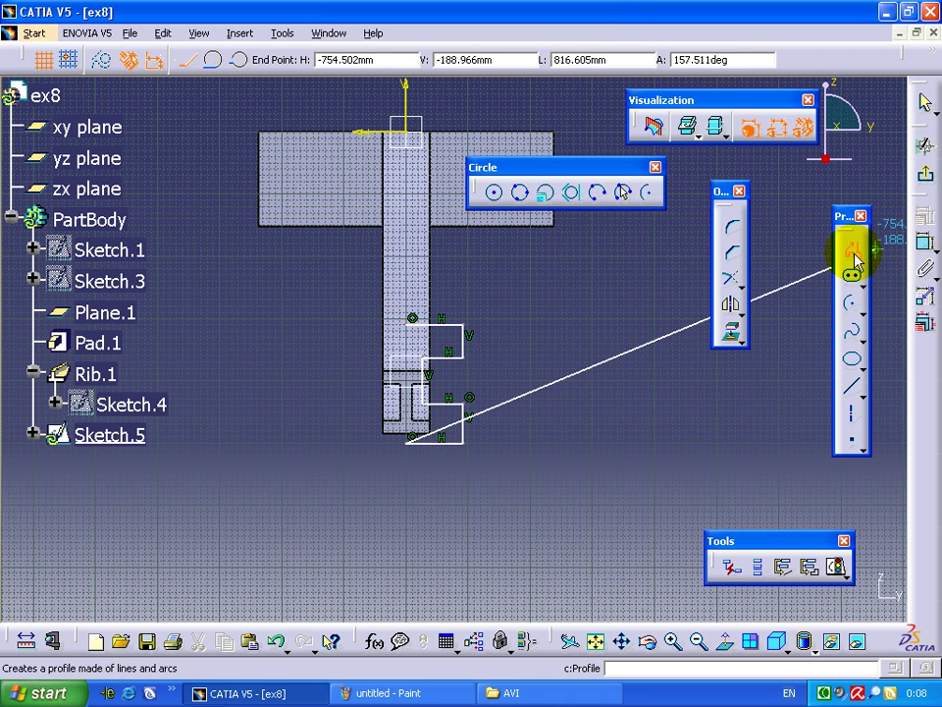
left_click(665, 315)
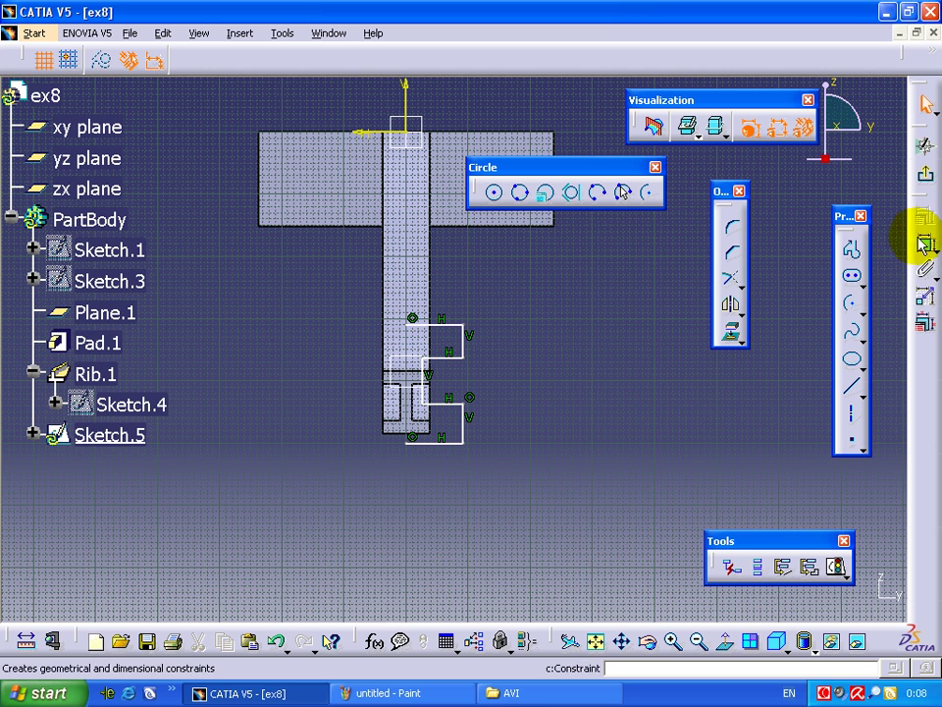
Dimension the upper and lower vertical steps of the profile at 20 each
left_click(462, 339)
left_click(560, 345)
double_click(558, 344)
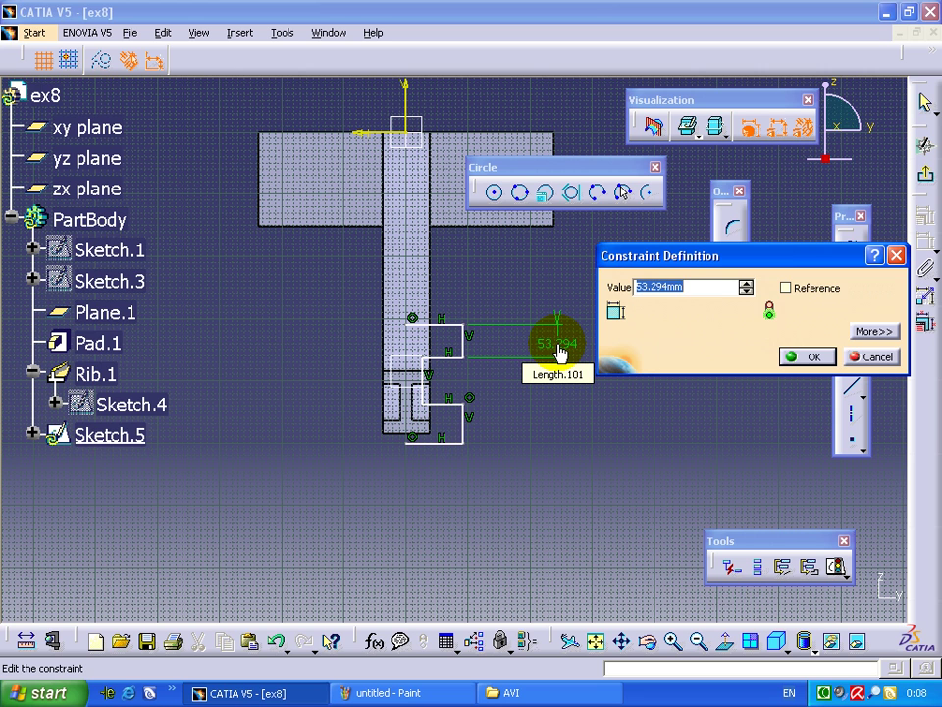
key("Return")
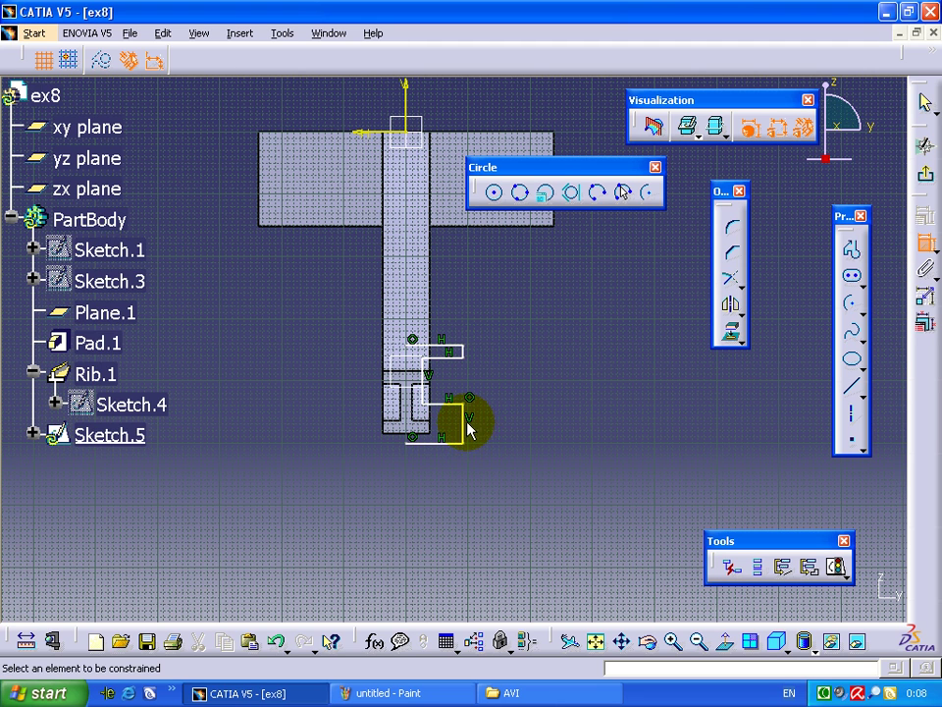
left_click(467, 424)
double_click(530, 422)
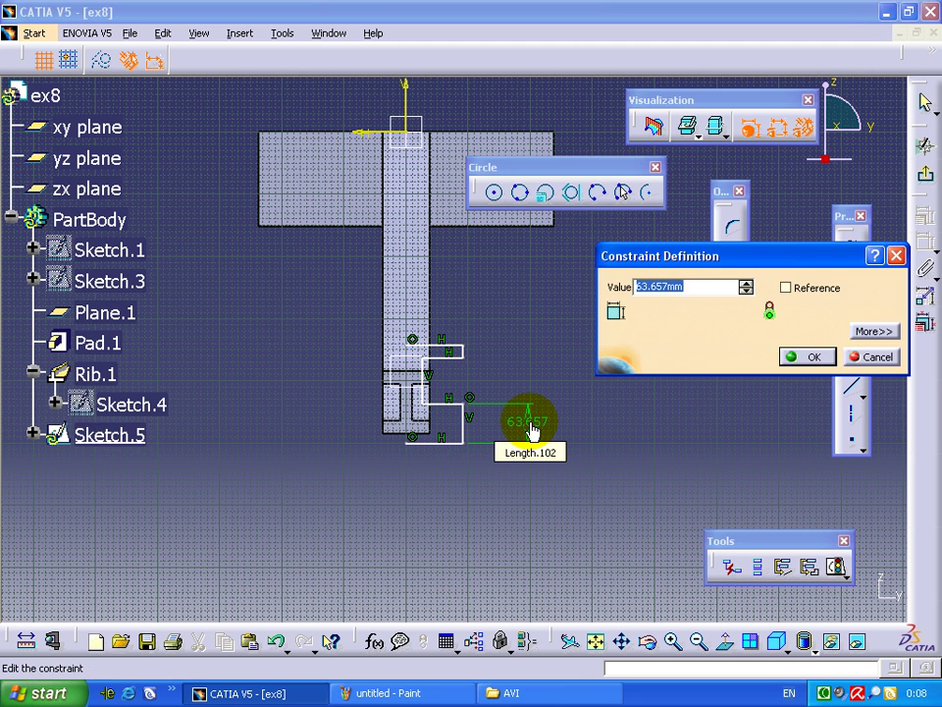
key("Return")
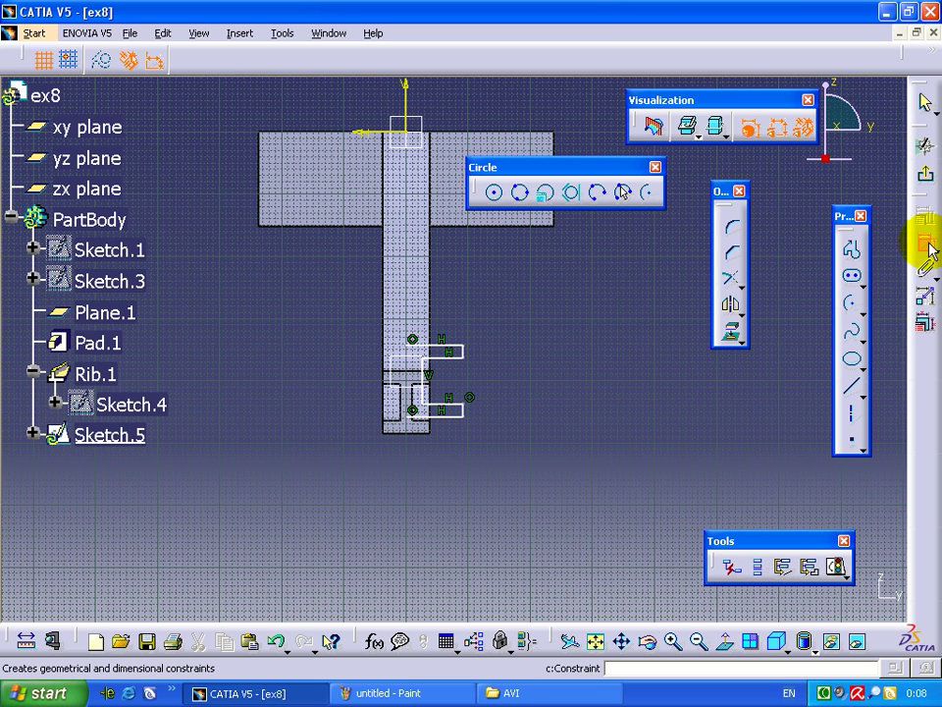
Make the bottom profile line coincident with the rib's bottom edge and the top line parallel to an edge
left_click(416, 434)
left_click(443, 418)
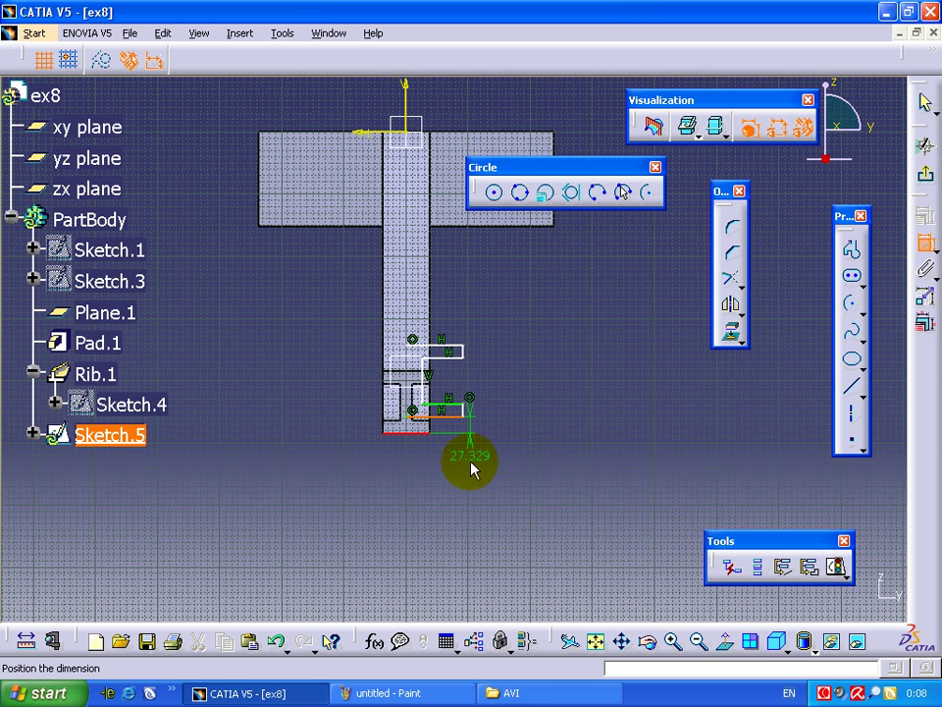
right_click(472, 466)
left_click(525, 610)
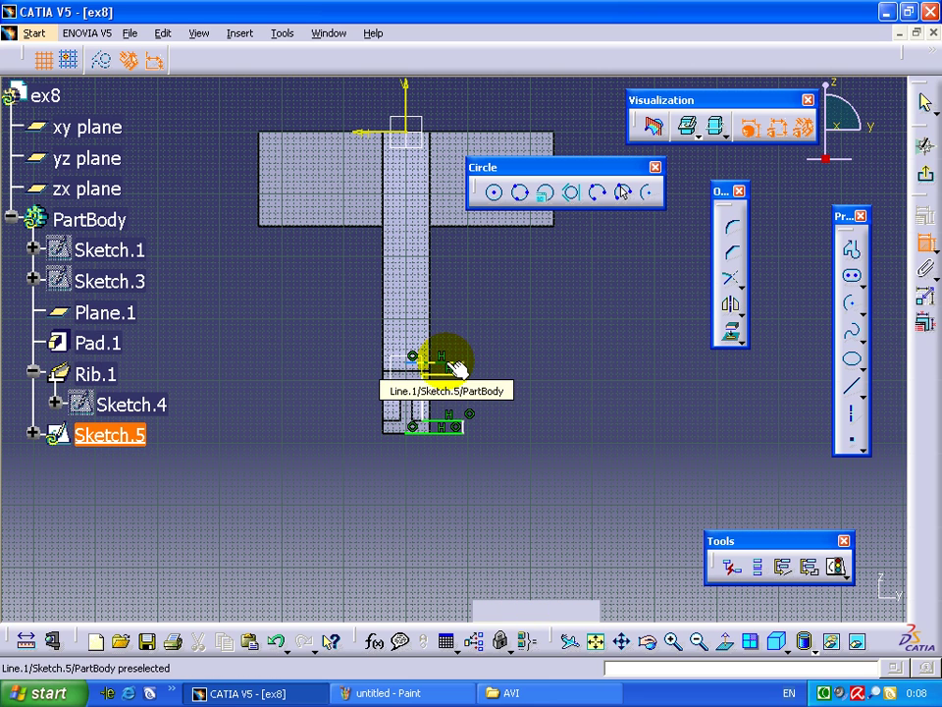
left_click(403, 373)
left_click(463, 368)
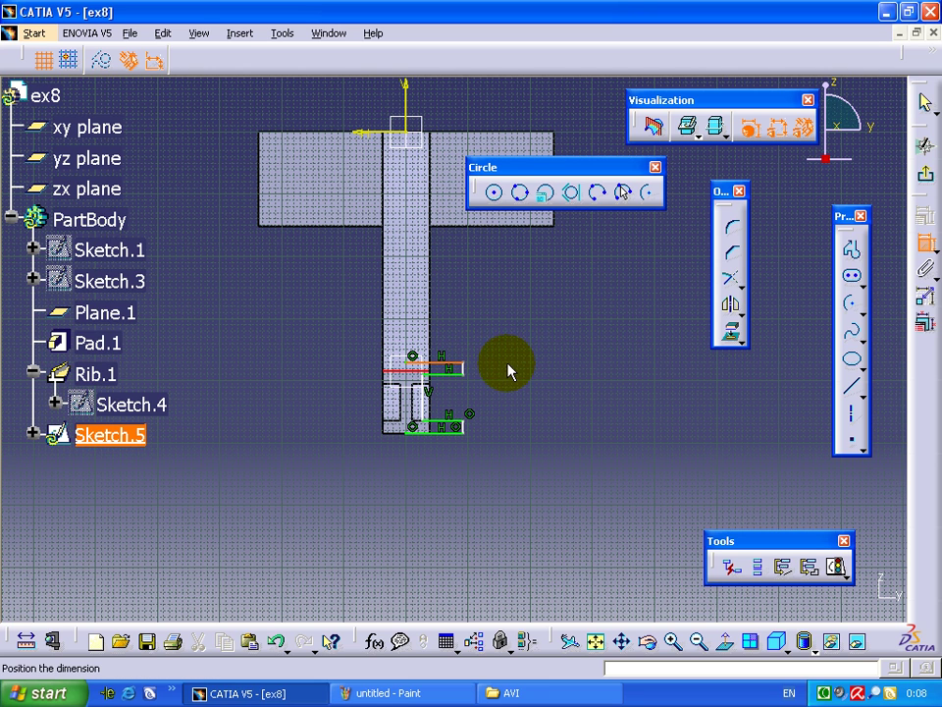
right_click(543, 326)
left_click(585, 428)
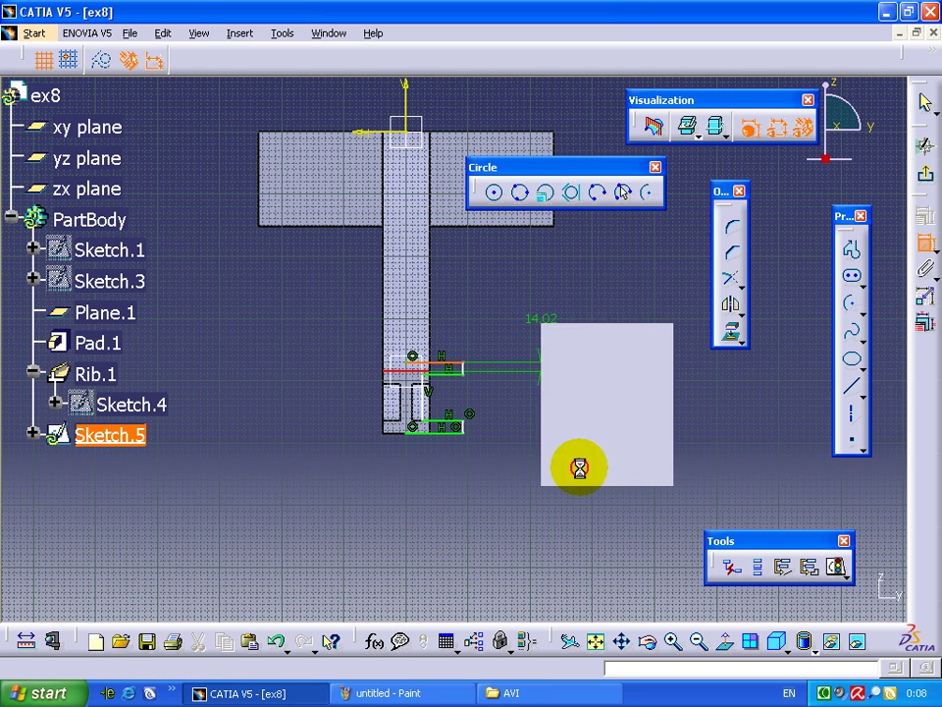
Dimension the profile end point 40 from the vertical axis and add a line dimension
left_click(466, 429)
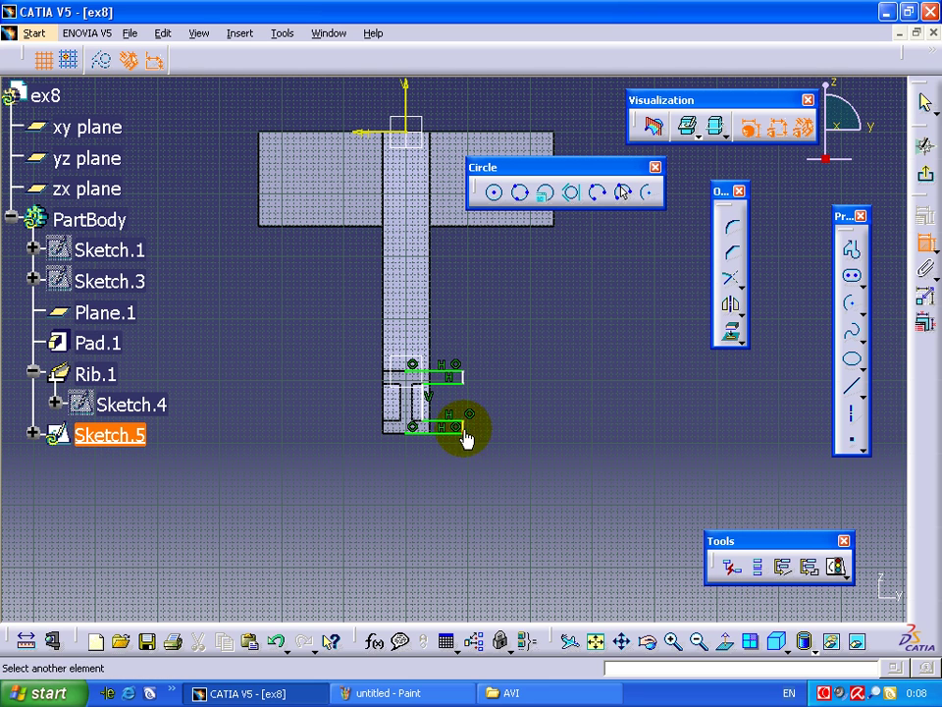
left_click(418, 118)
left_click(430, 501)
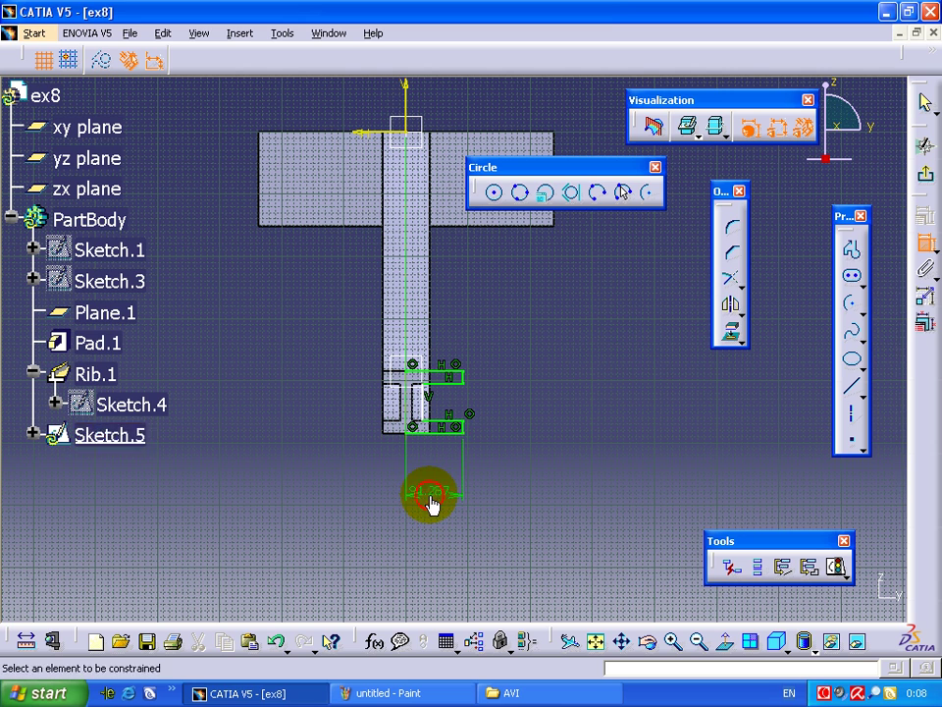
double_click(430, 501)
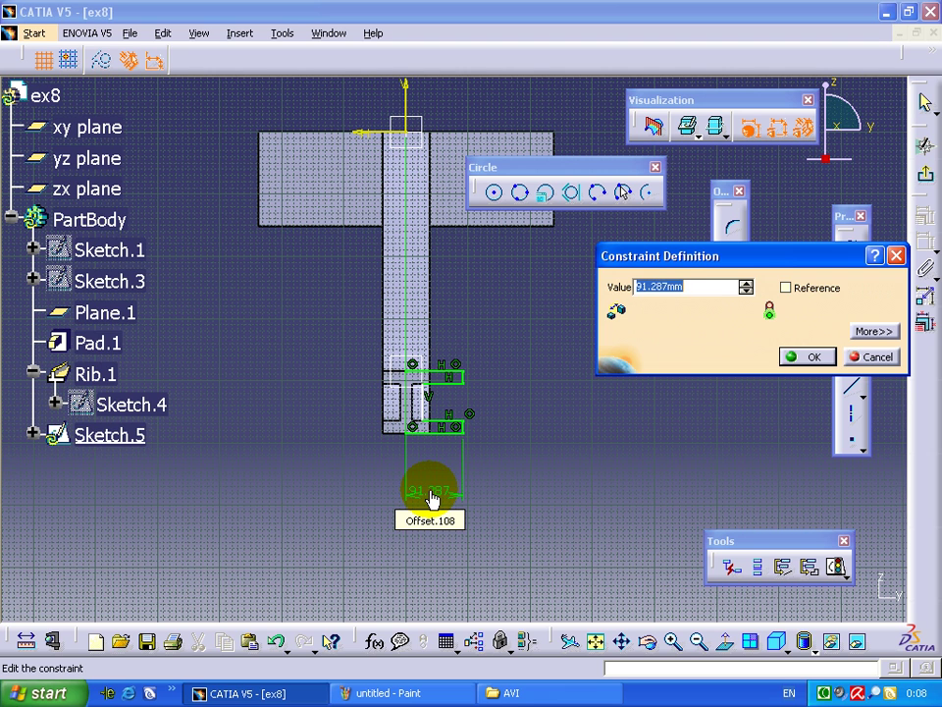
key("Return")
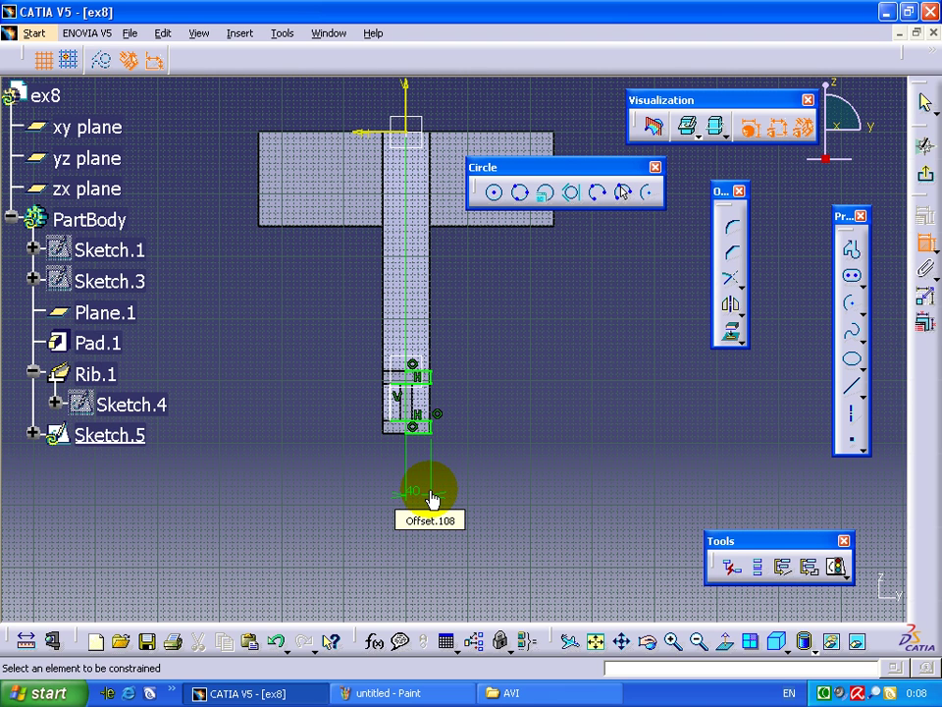
left_click(524, 475)
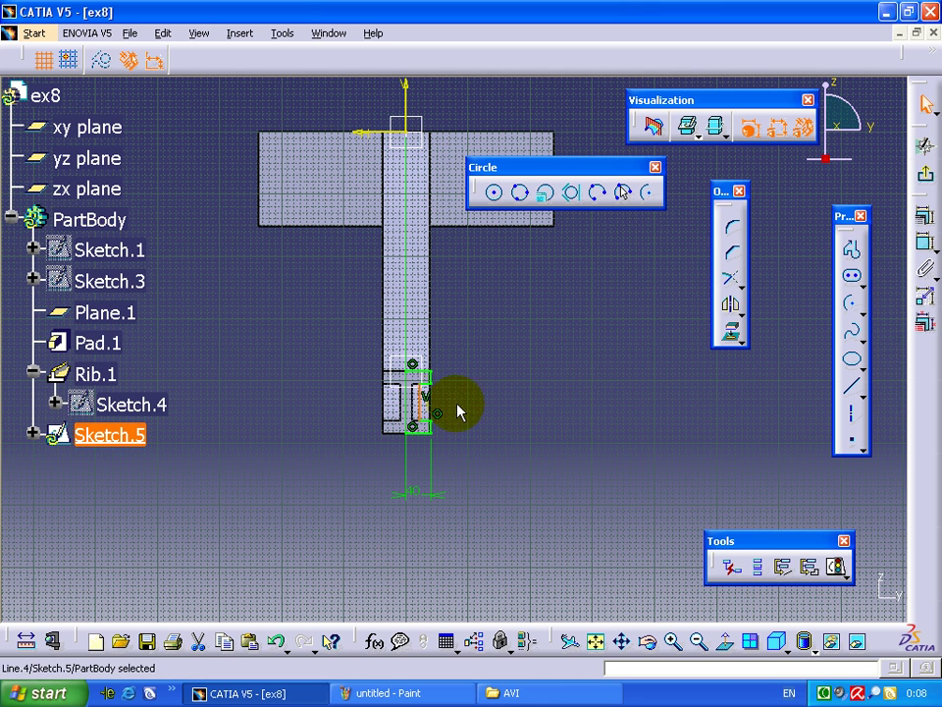
left_click(519, 410)
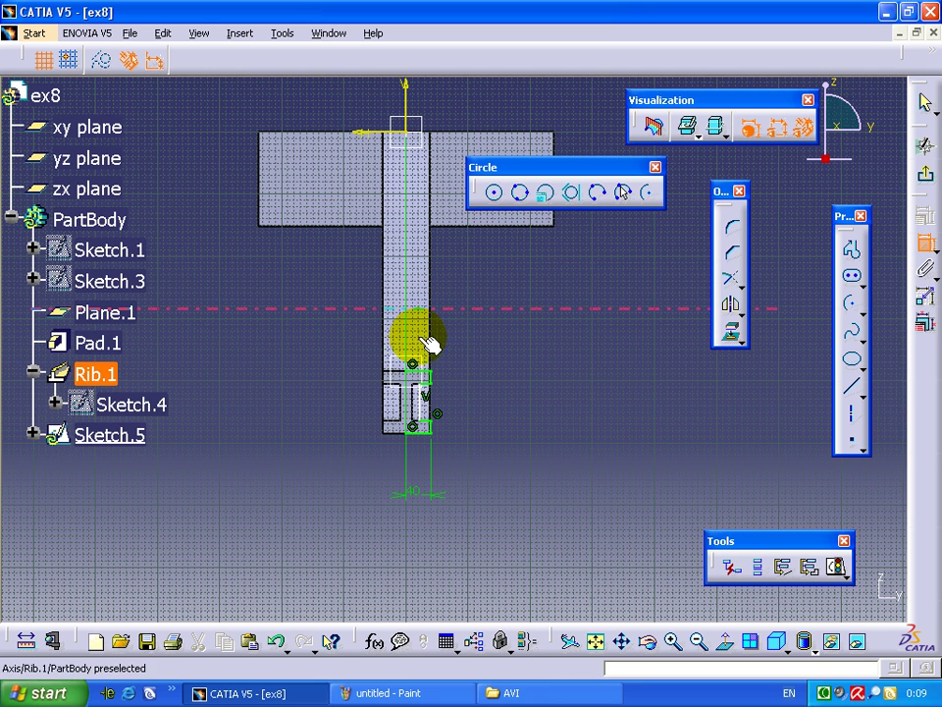
left_click(425, 403)
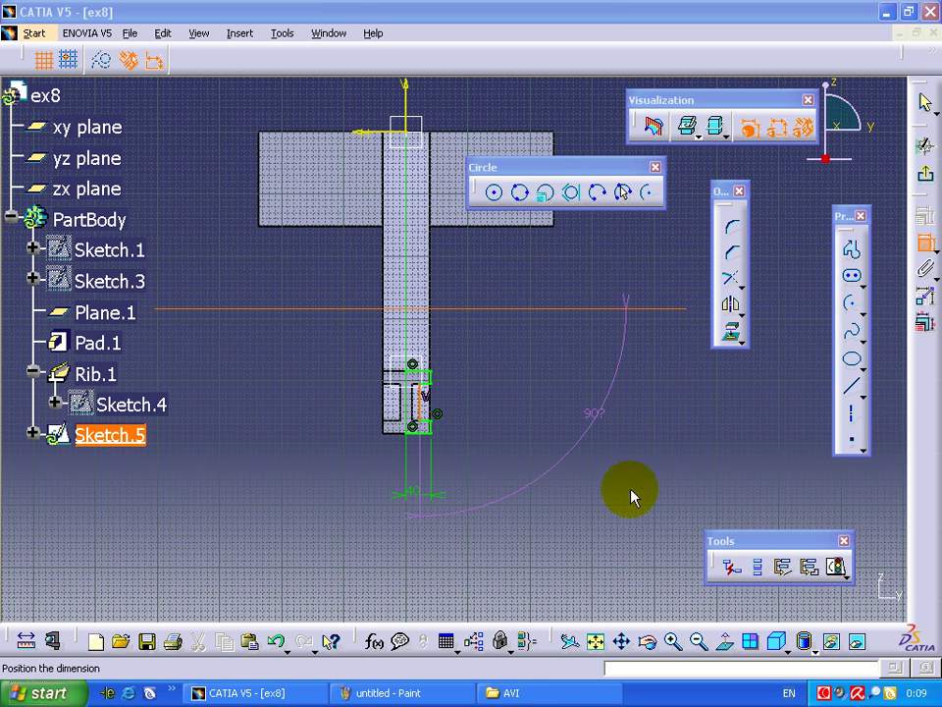
left_click(687, 579)
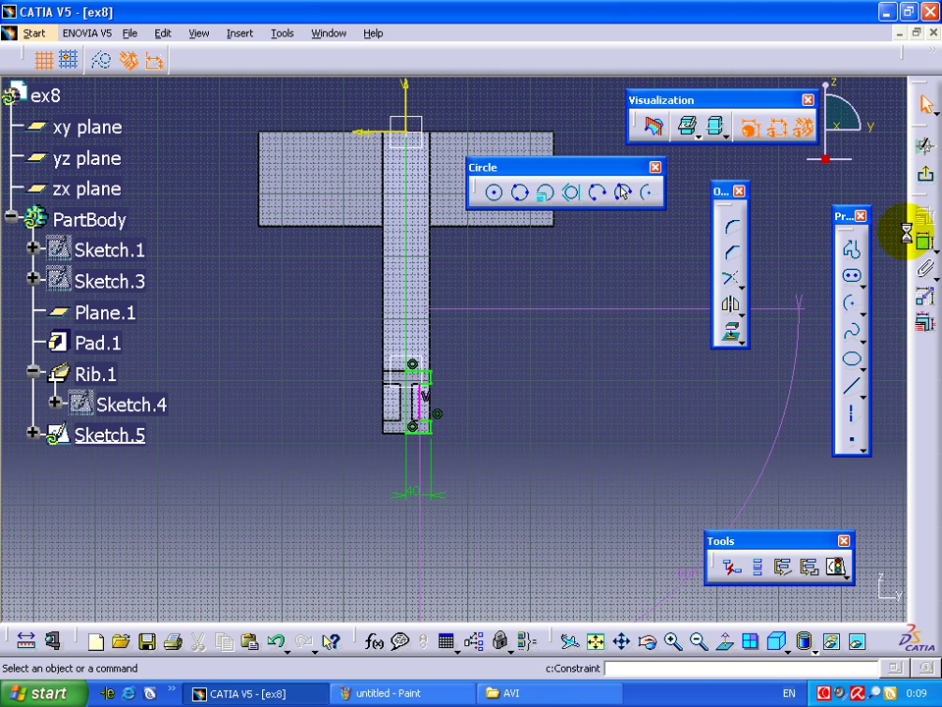
Delete the stray purple curve and change the 40 offset dimension to 80
left_click(783, 432)
right_click(783, 432)
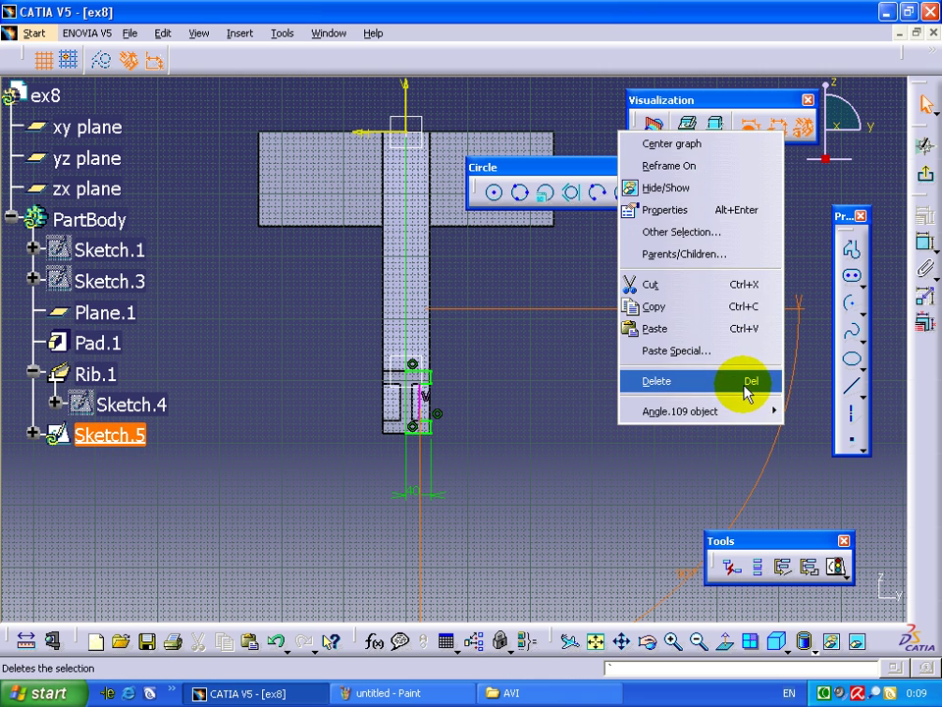
left_click(749, 381)
double_click(417, 500)
type("803")
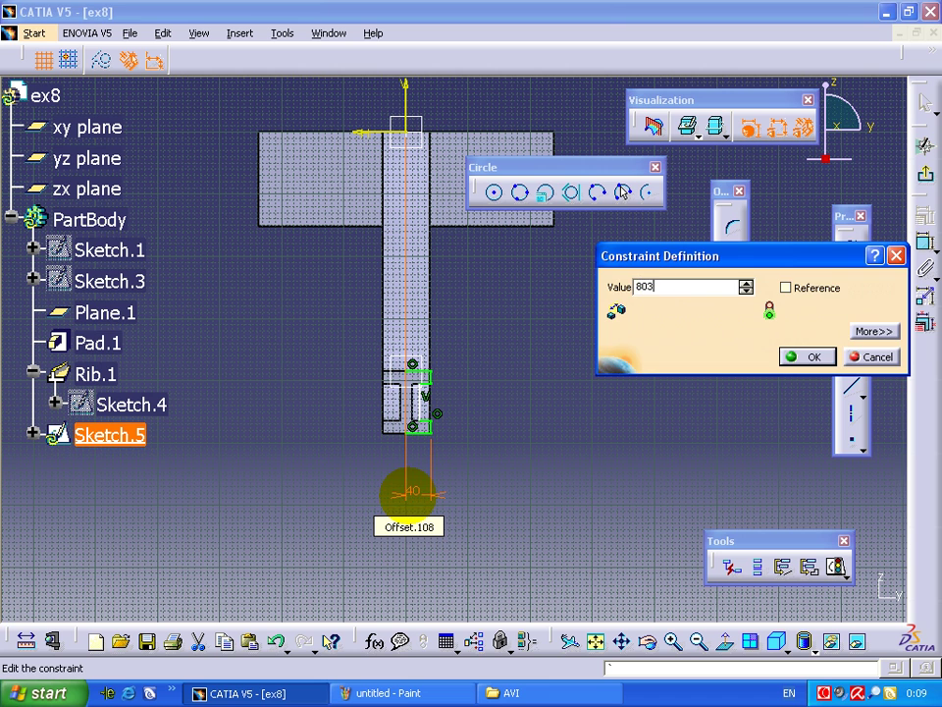
key("Return")
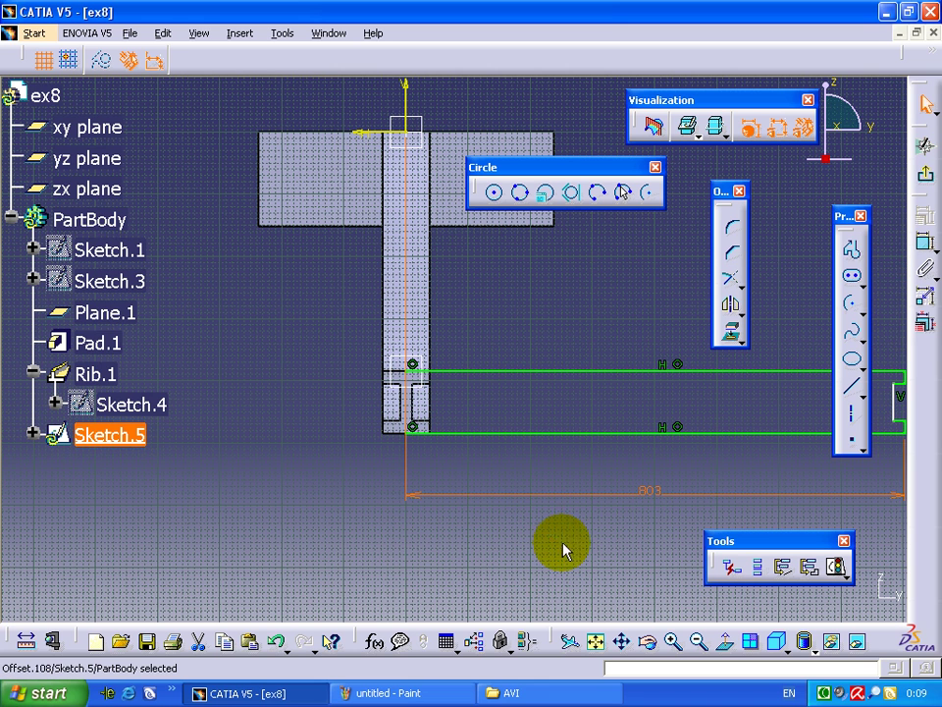
double_click(648, 493)
type("0")
key("Return")
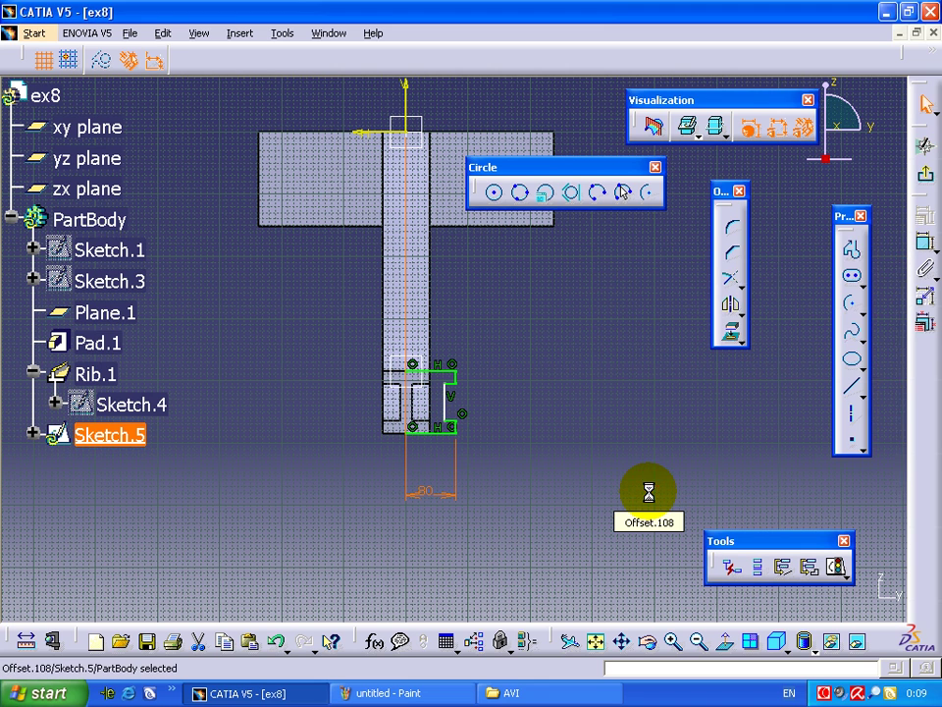
Try a 90° angle constraint between two profile lines, then abandon it
left_click(673, 469)
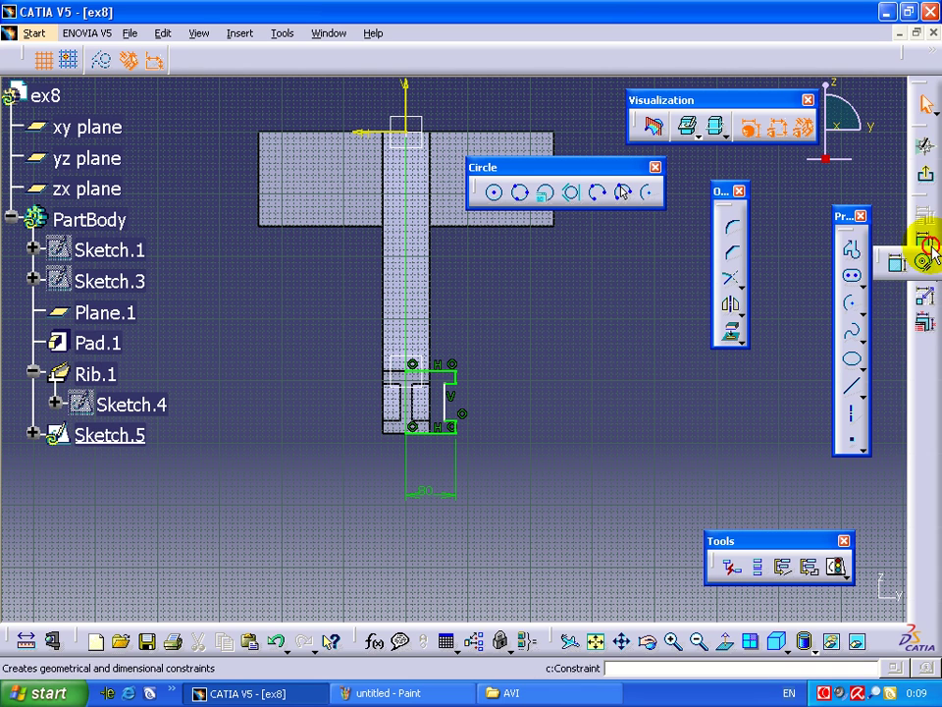
left_click(925, 245)
left_click(456, 394)
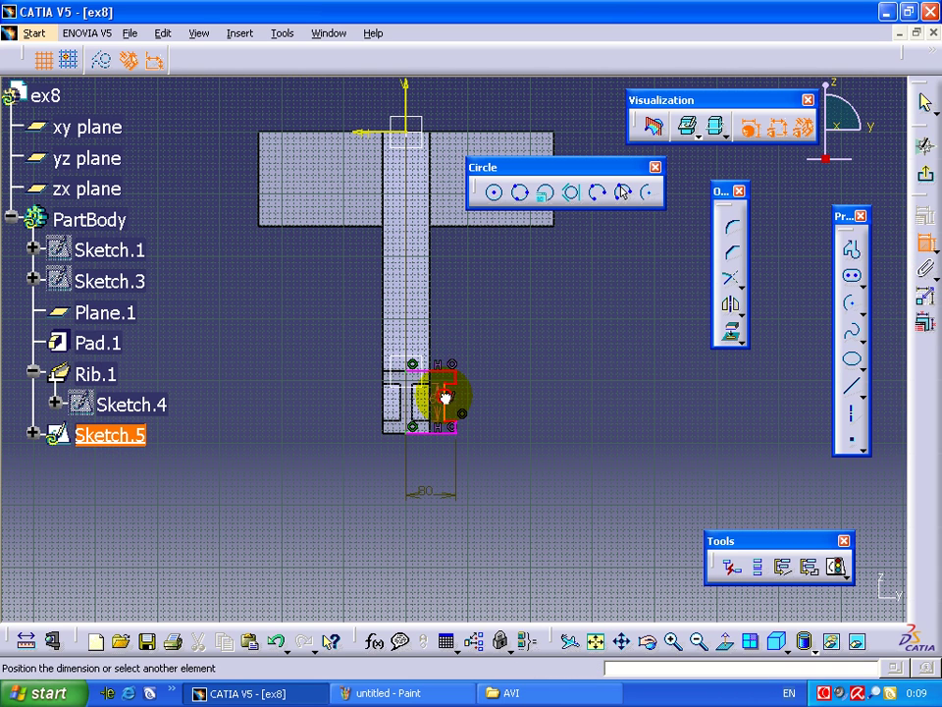
left_click(415, 375)
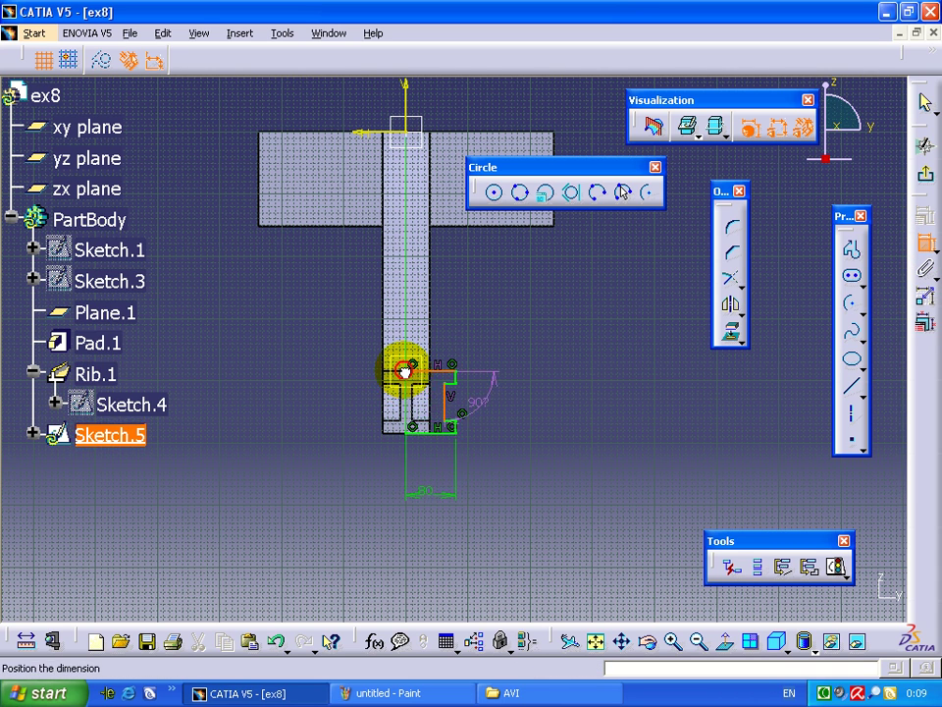
left_click(924, 245)
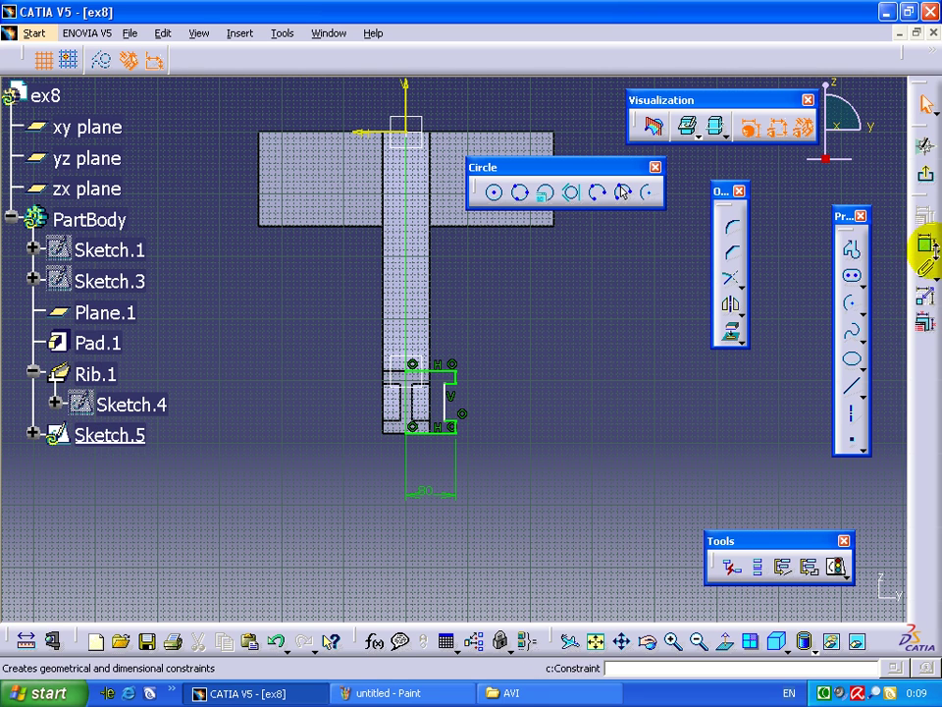
Set the vertical line's distance dimension to 52.5/2 (26.25) and exit the sketch
left_click(450, 407)
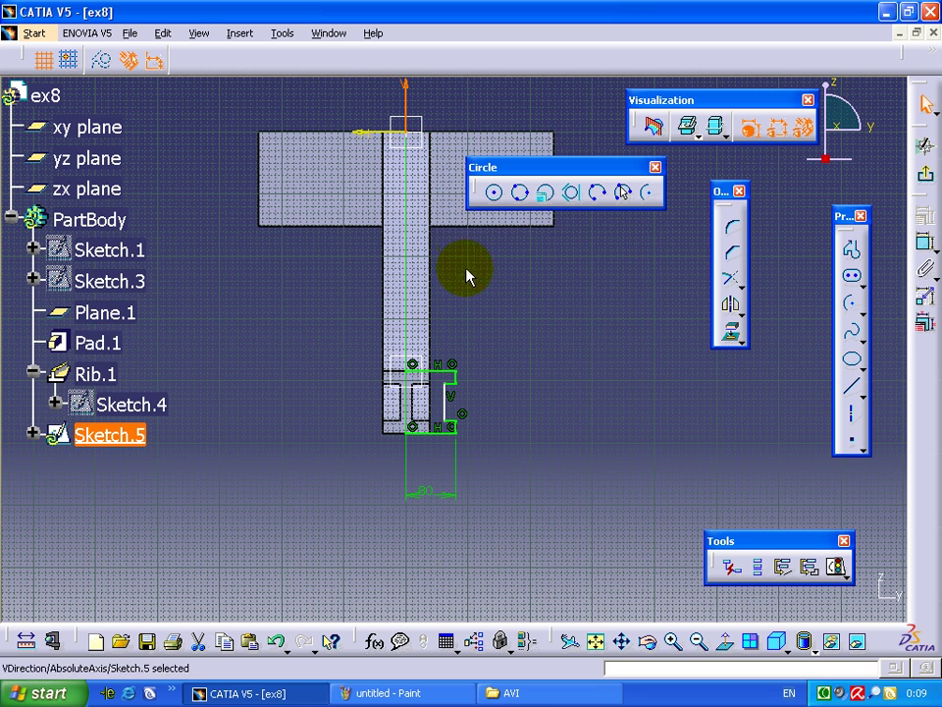
left_click(731, 278)
left_click(471, 389)
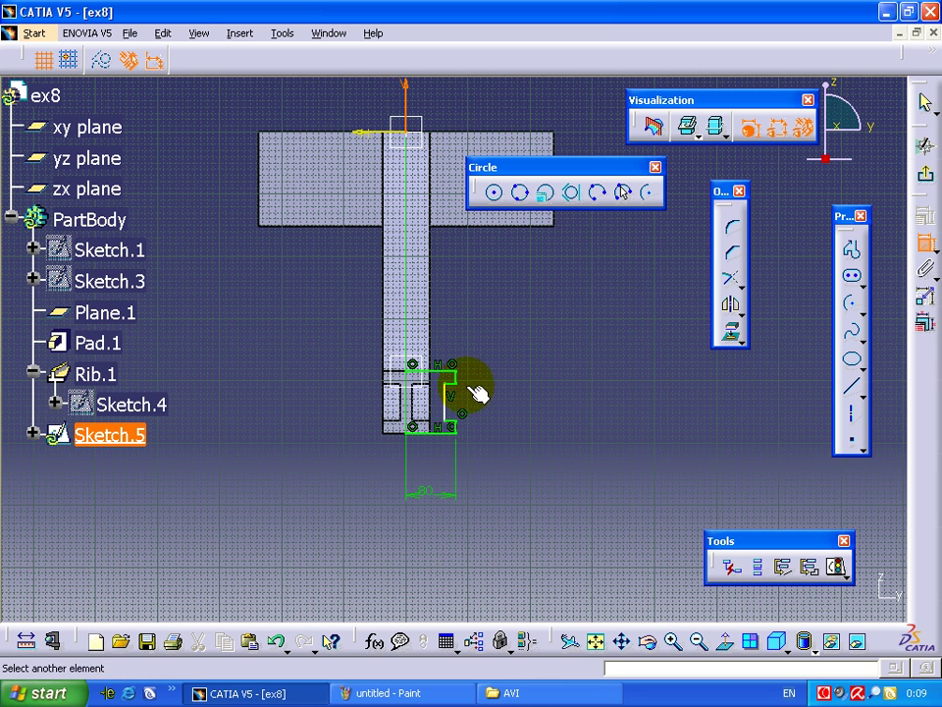
left_click(452, 401)
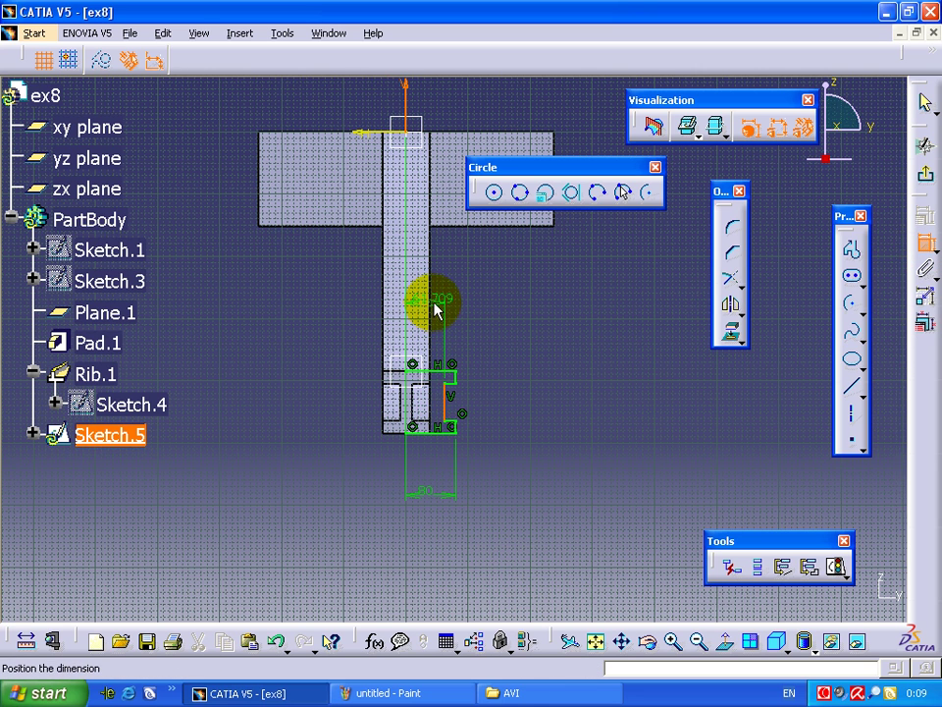
left_click(519, 304)
double_click(520, 311)
type("52.5/2")
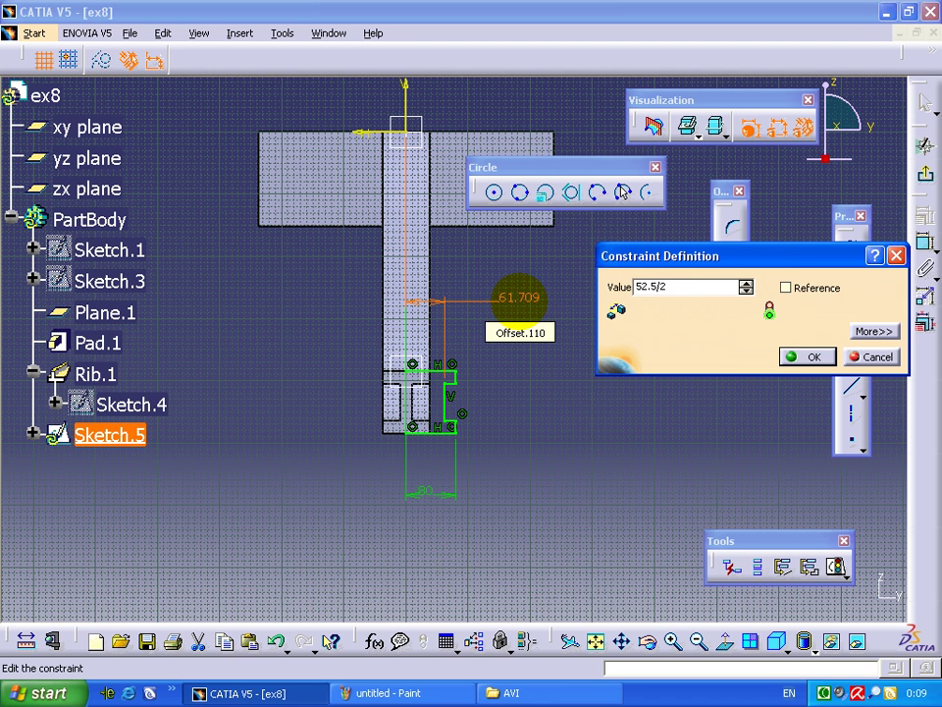
key("Return")
left_click(596, 314)
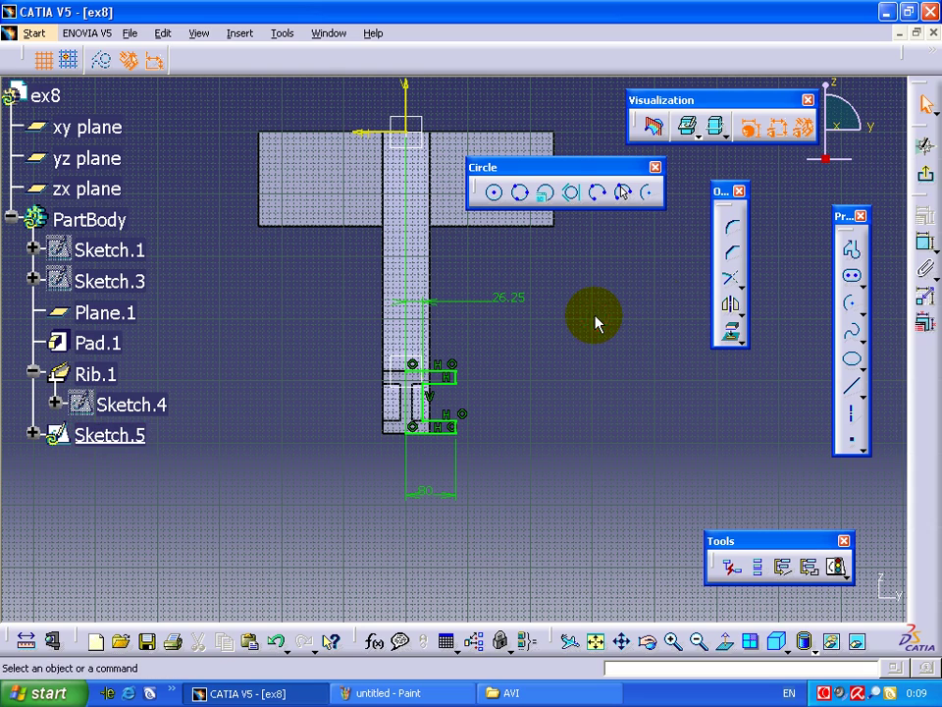
left_click(925, 177)
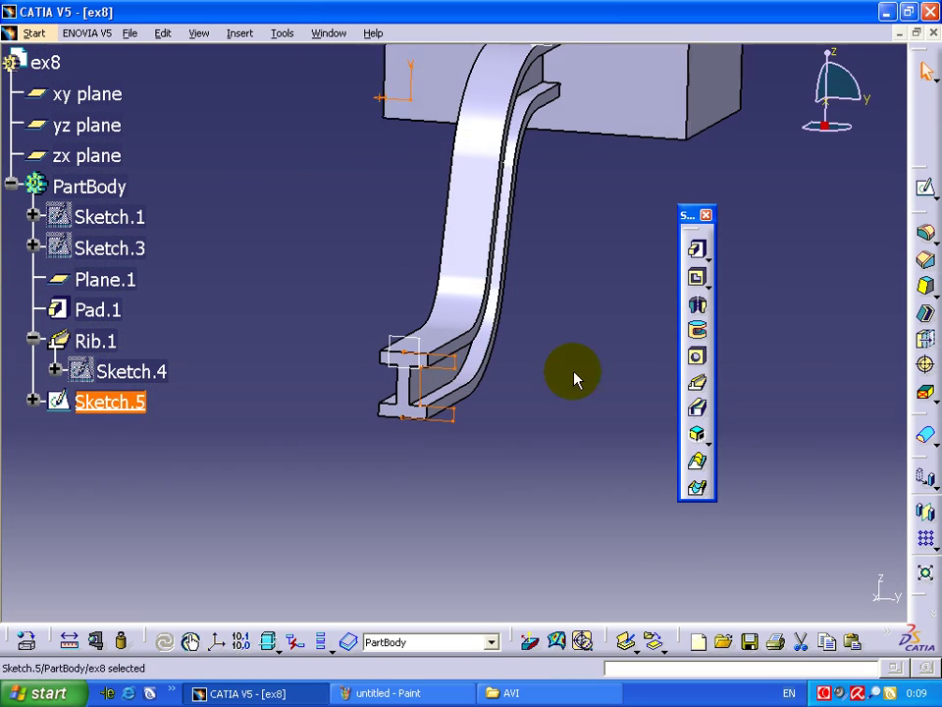
Add a vertical axis line between the upper and lower profile points in Sketch.5
double_click(454, 371)
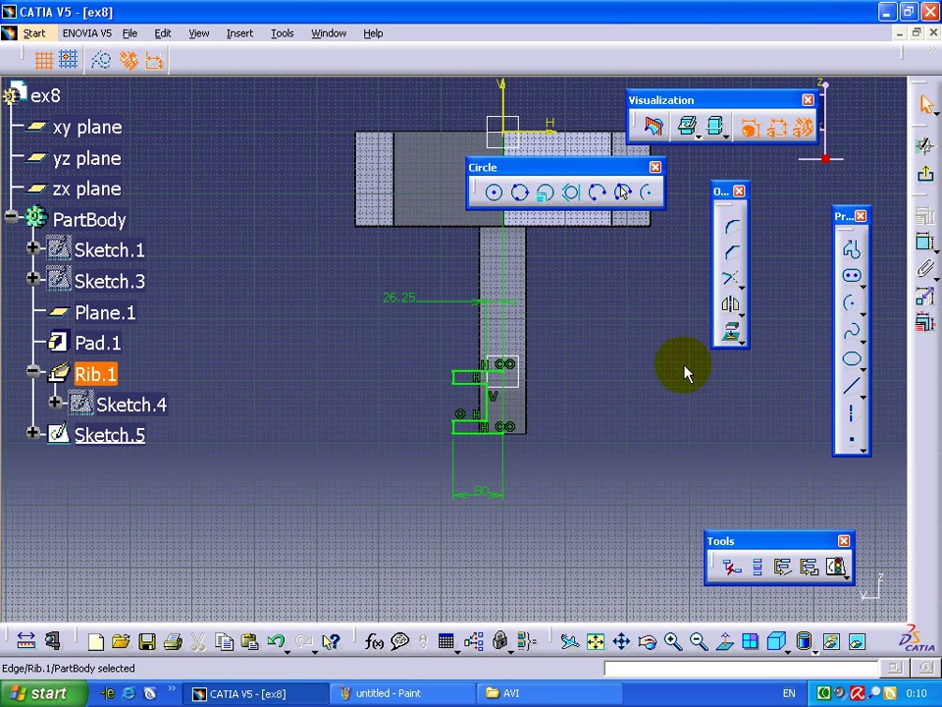
left_click(850, 382)
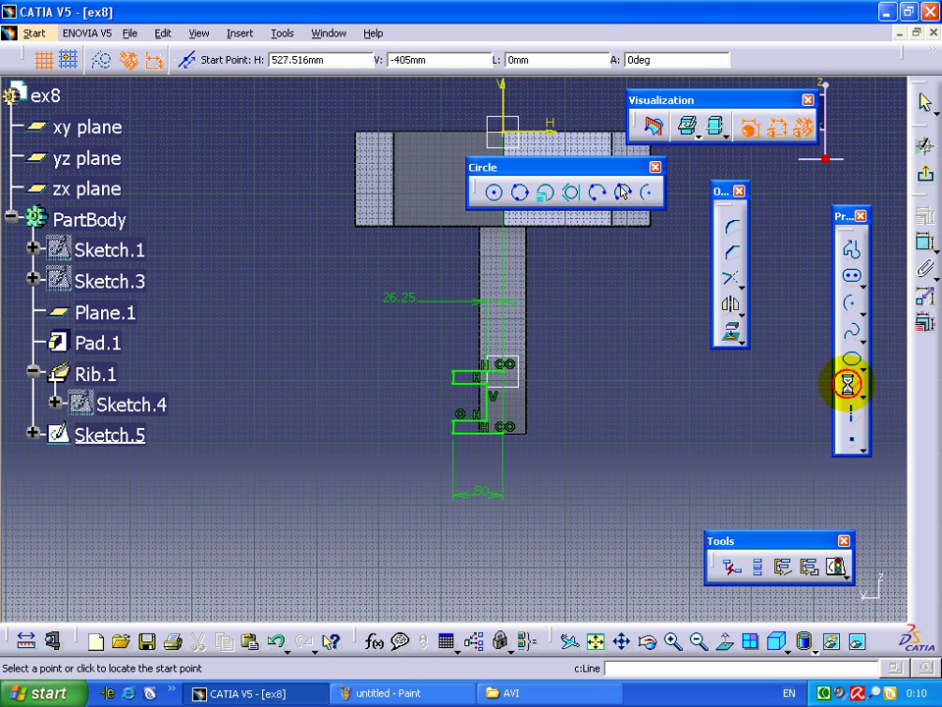
left_click(507, 367)
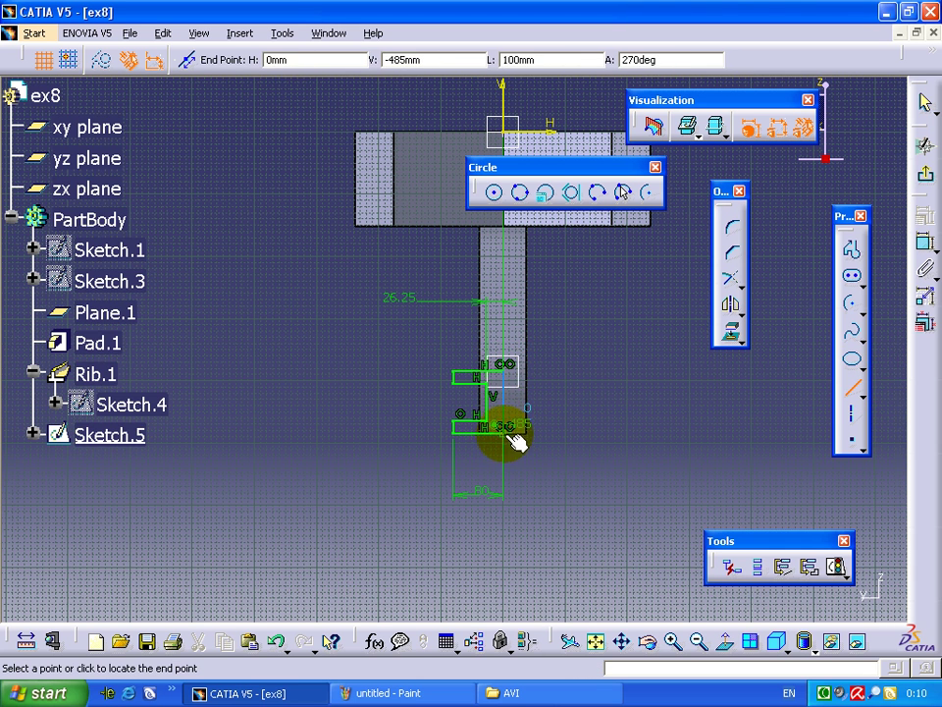
left_click(510, 428)
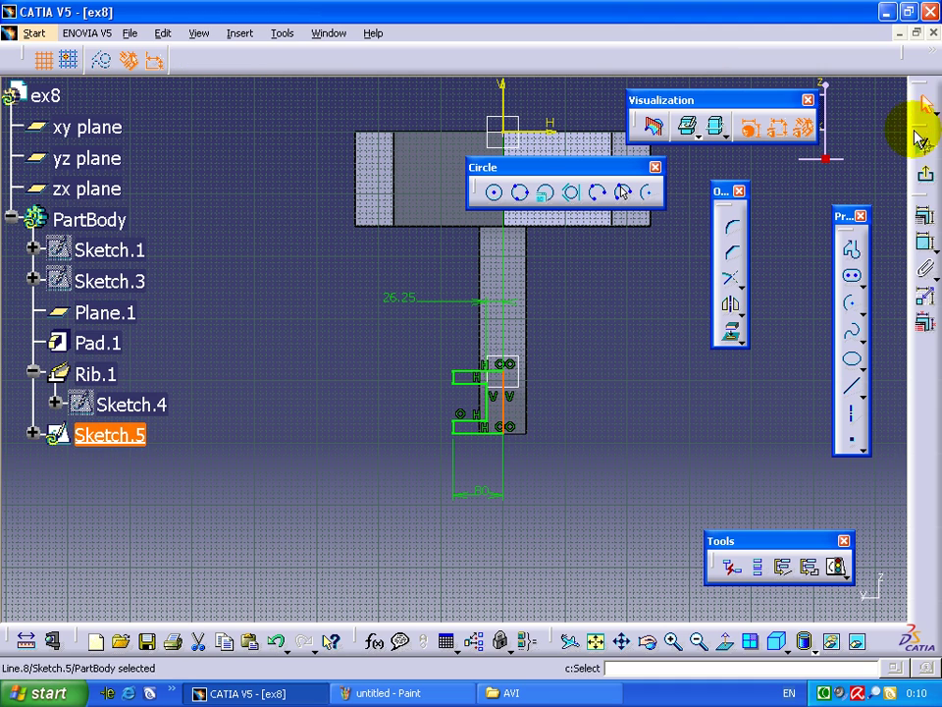
left_click(923, 173)
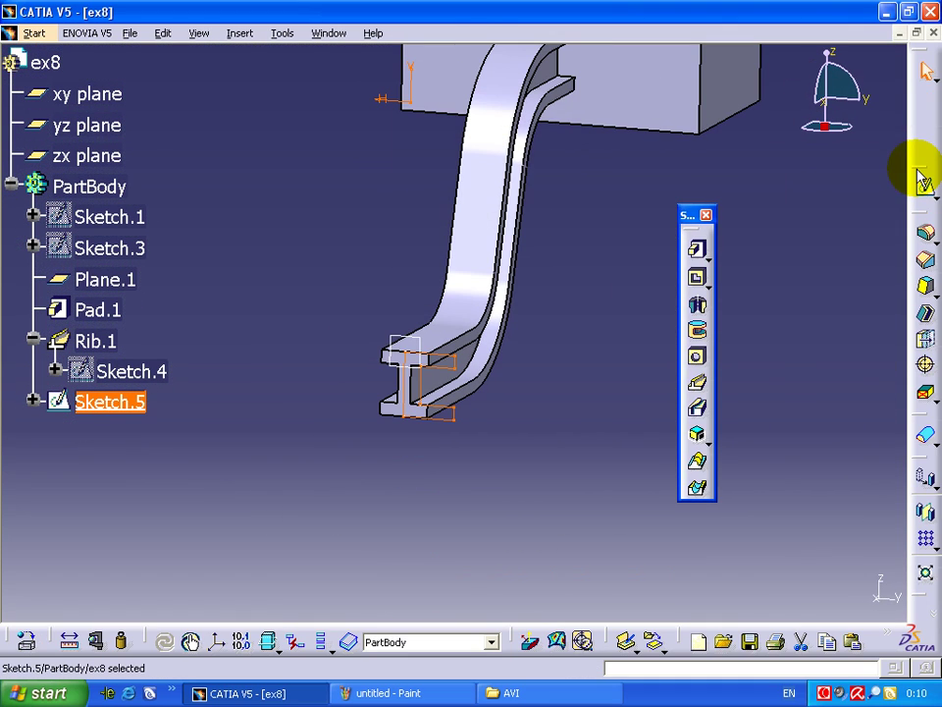
Revolve Sketch.5 a full 360° around the new line as Shaft.1
left_click(697, 304)
left_click(405, 395)
left_click(595, 470)
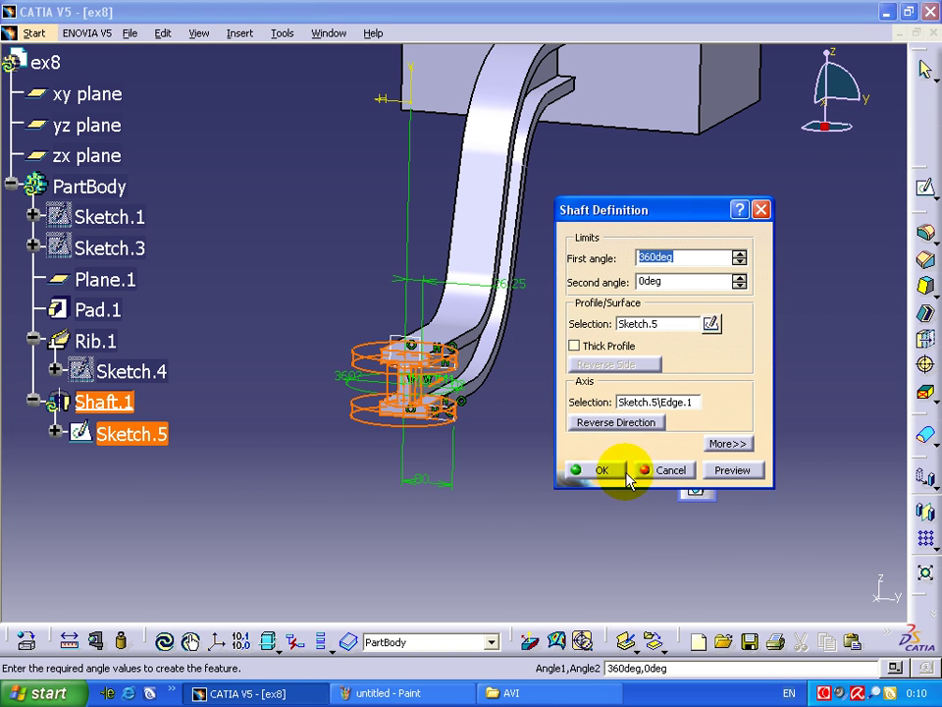
left_click(554, 437)
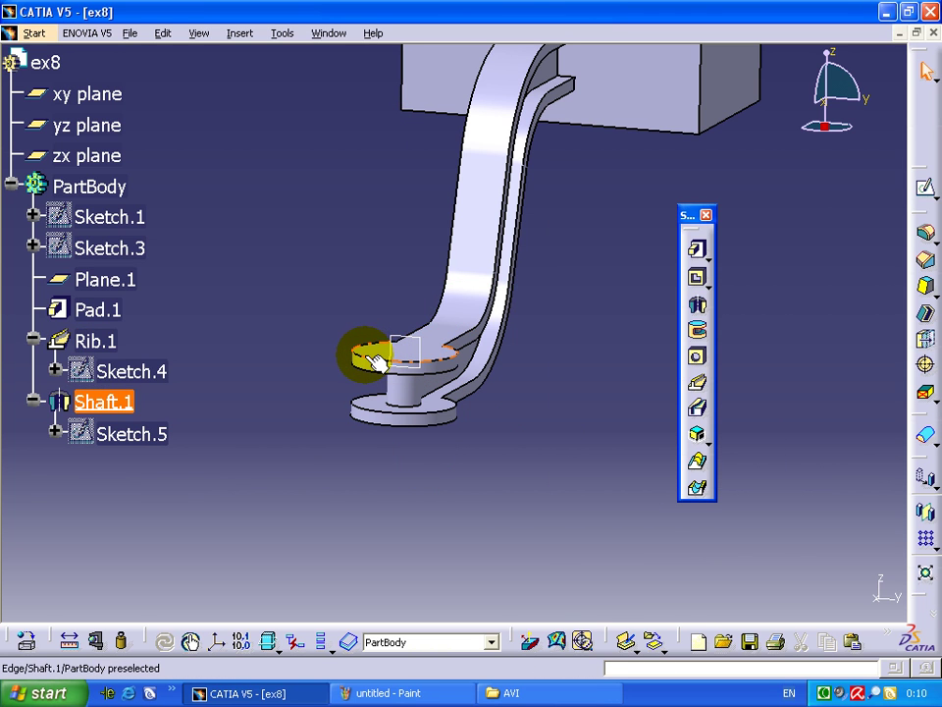
left_click(373, 361)
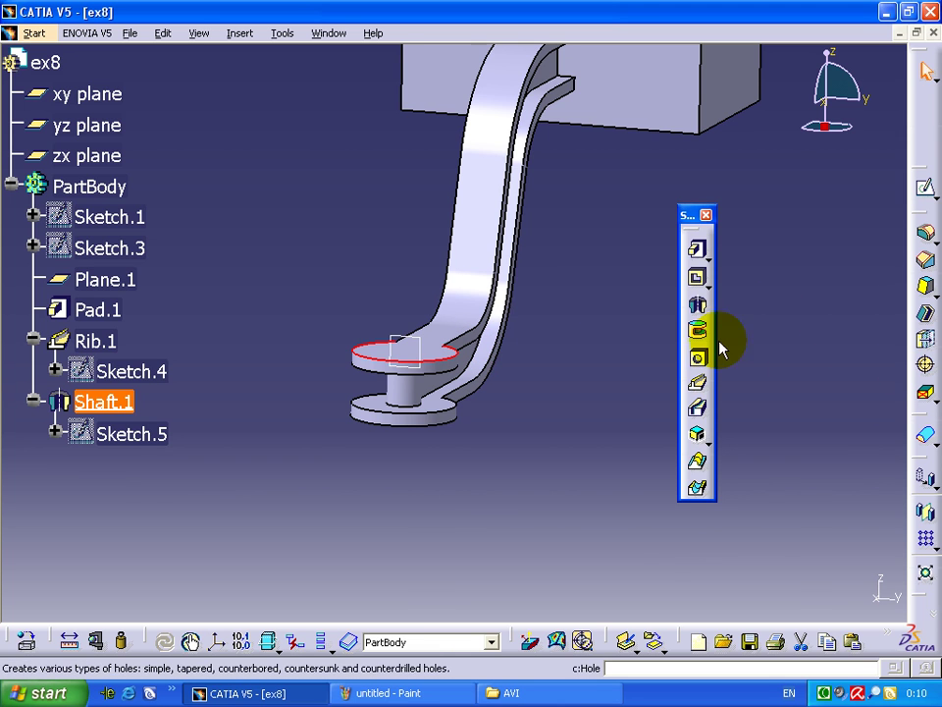
Cut a 70 mm Up To Next hole from the upper disc's top face through the boss
left_click(697, 356)
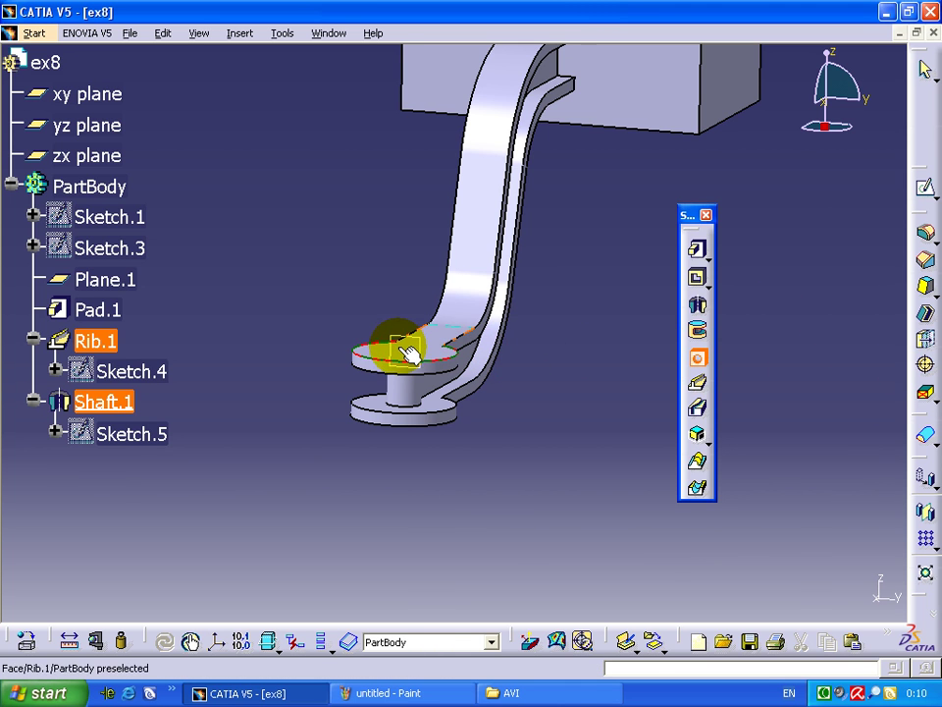
left_click(401, 349)
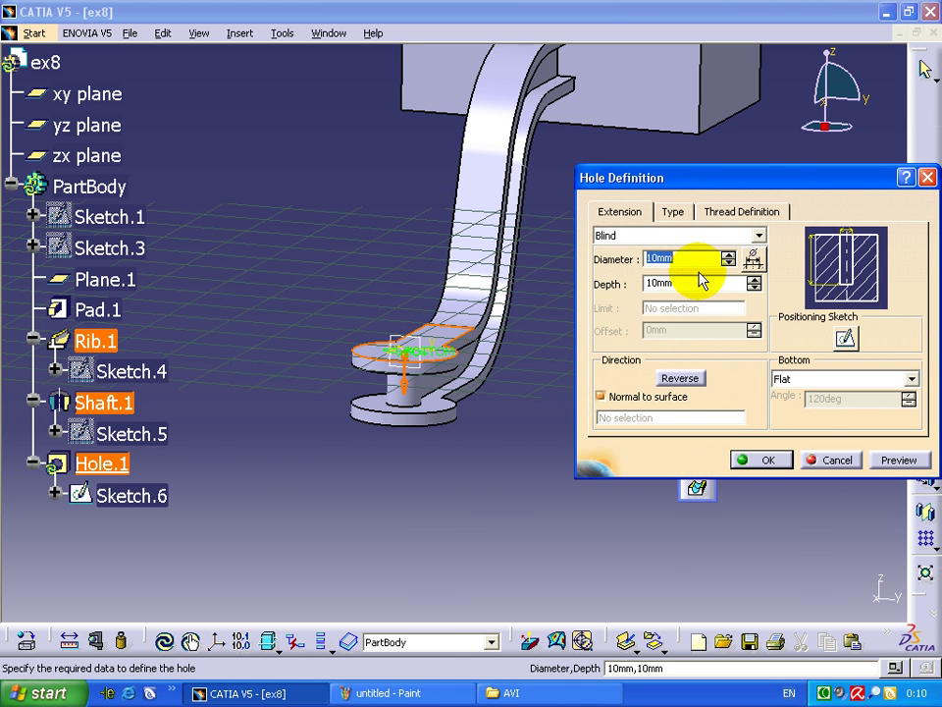
left_click(693, 237)
left_click(694, 263)
type("70")
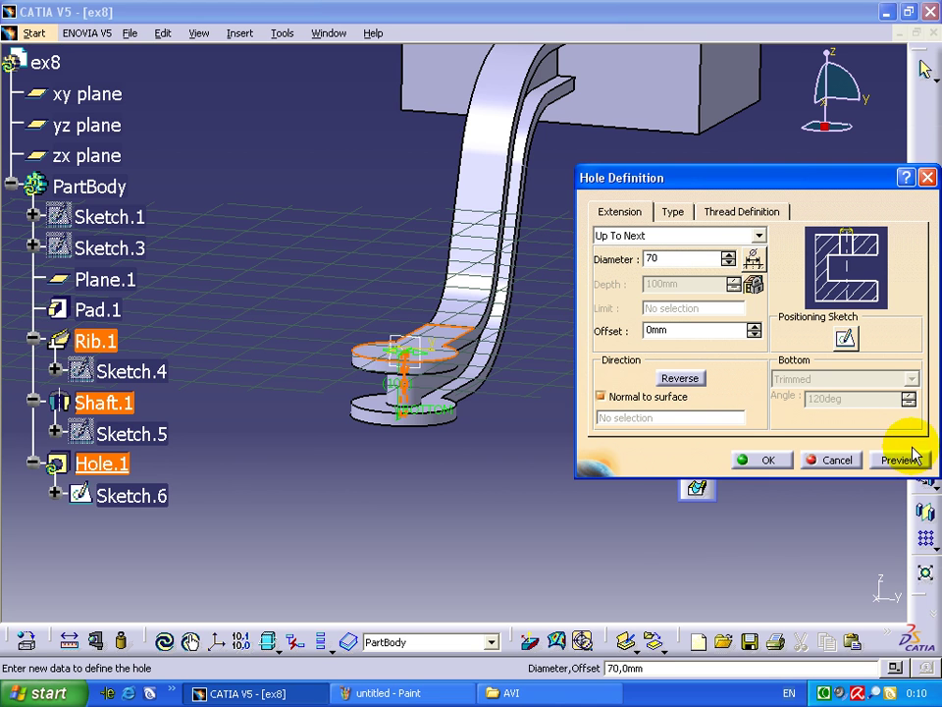
left_click(899, 457)
left_click(768, 459)
mouse_move(568, 320)
middle_mouse_down()
mouse_move(504, 462)
mouse_move(467, 410)
middle_mouse_up()
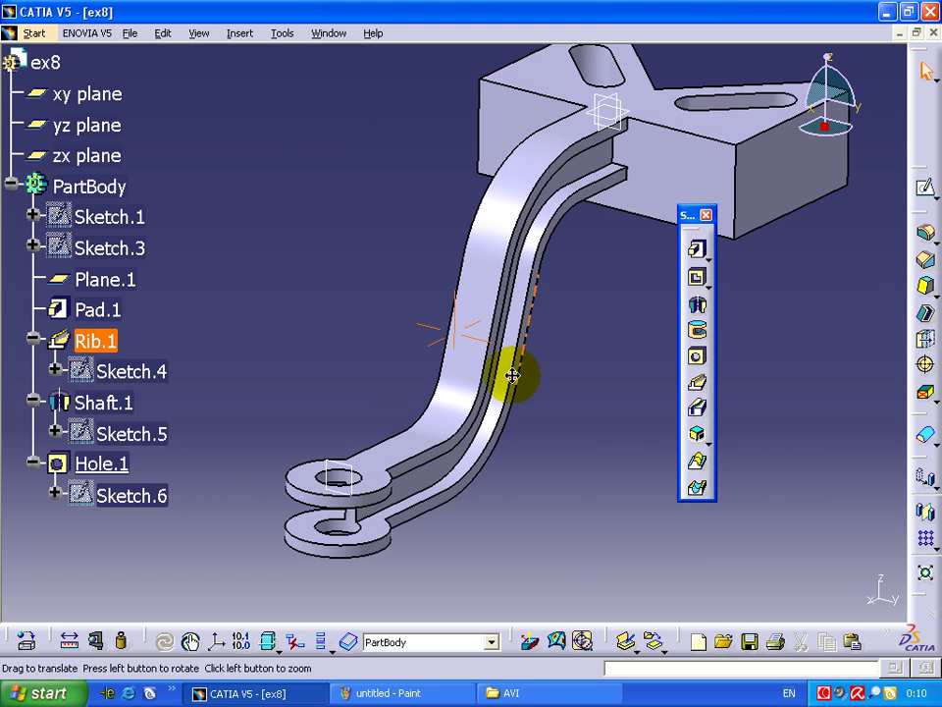